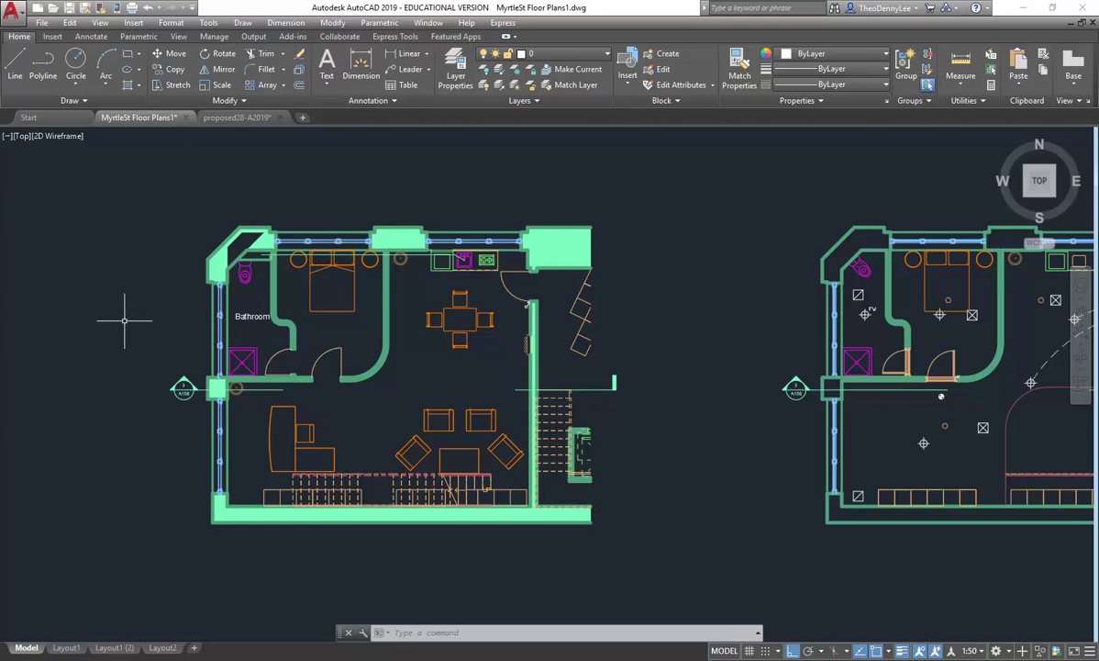
Look through the annotation style settings for text, dimensions, multileaders and tables, and view the available text styles.
{"action": "middle_click_drag", "start_coordinate": [147, 319], "coordinate": [167, 323]}
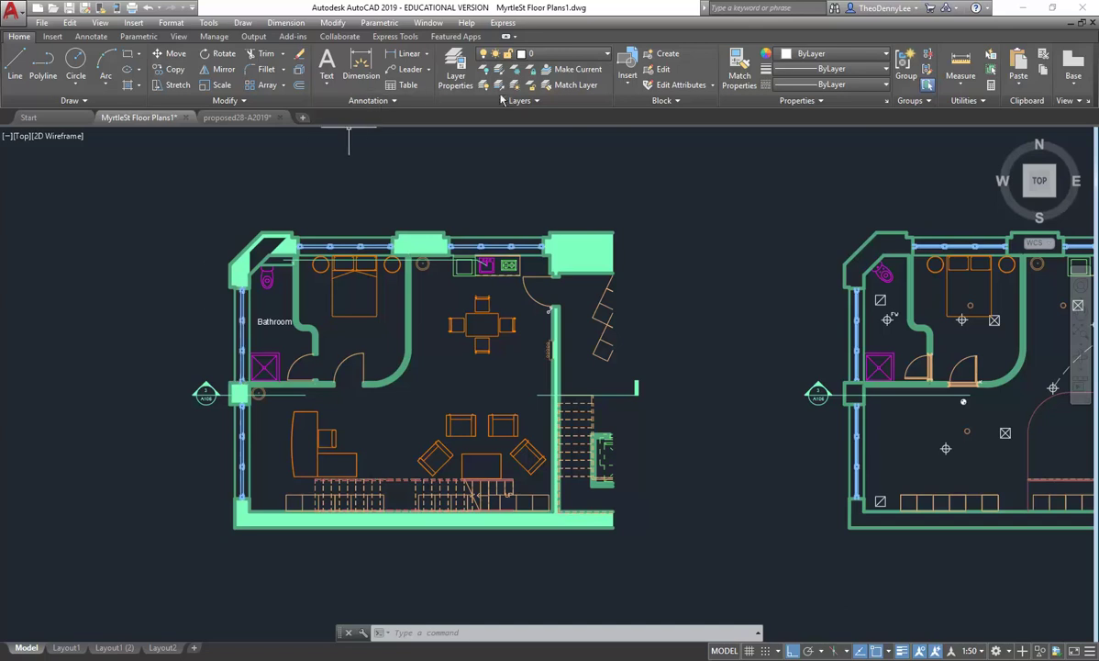
{"action": "left_click", "coordinate": [361, 101]}
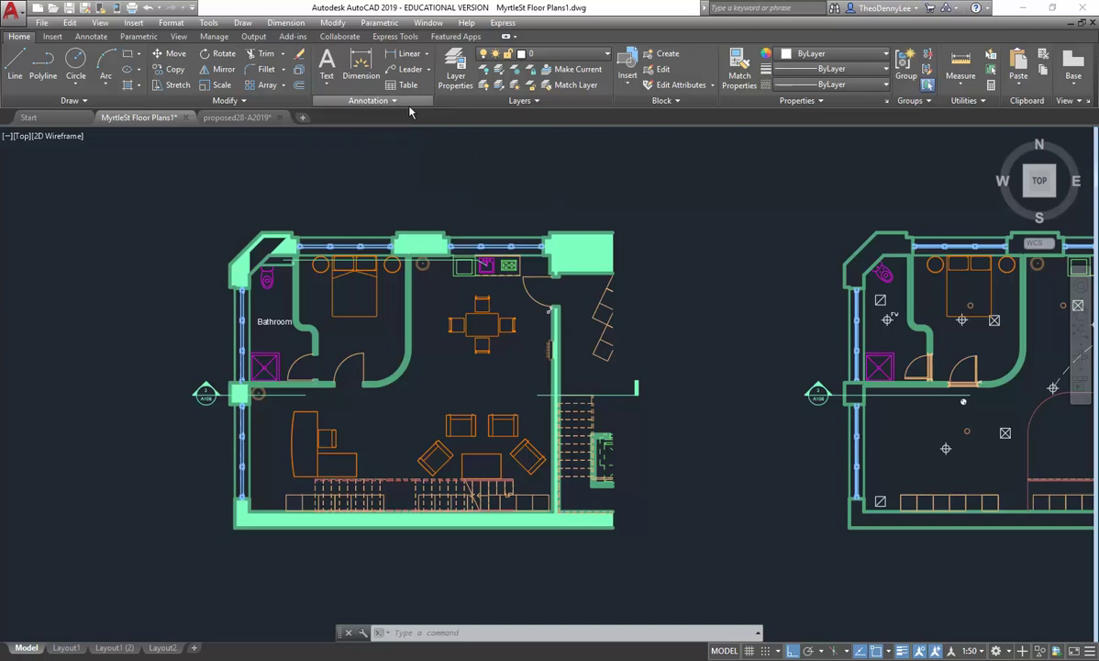
{"action": "left_click", "coordinate": [89, 36]}
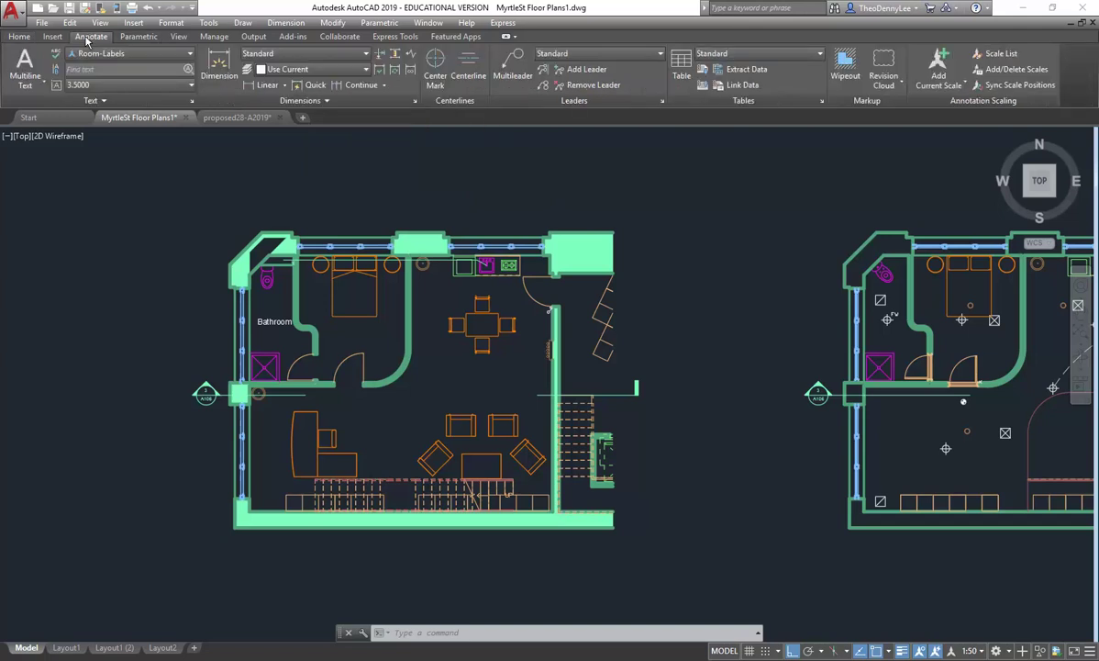
{"action": "left_click", "coordinate": [14, 37]}
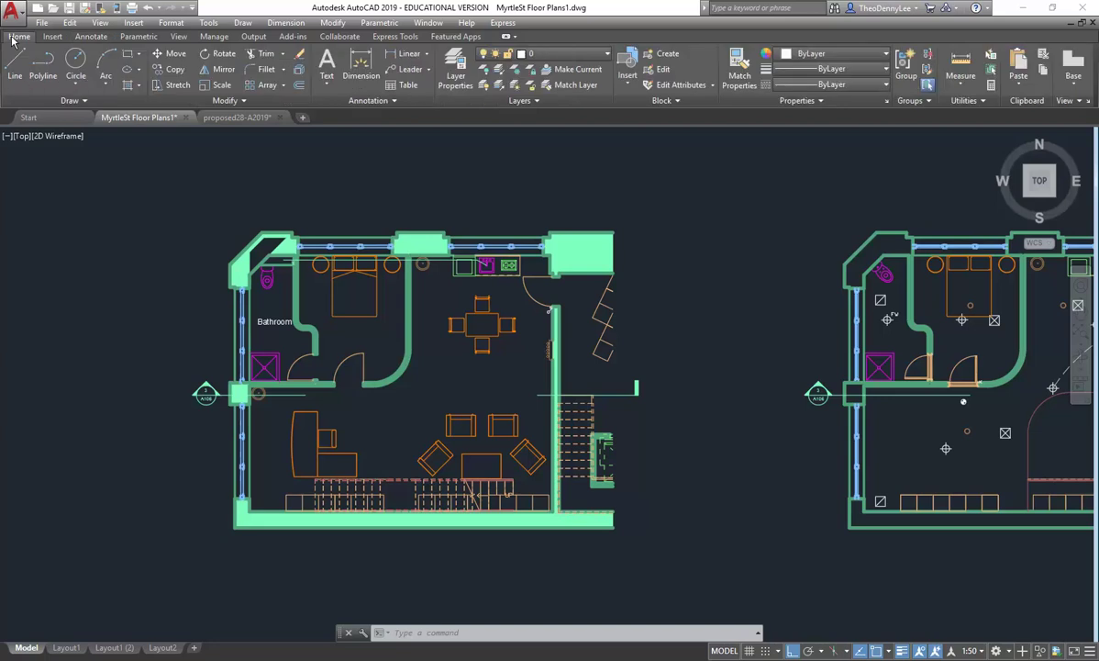
{"action": "left_click", "coordinate": [378, 102]}
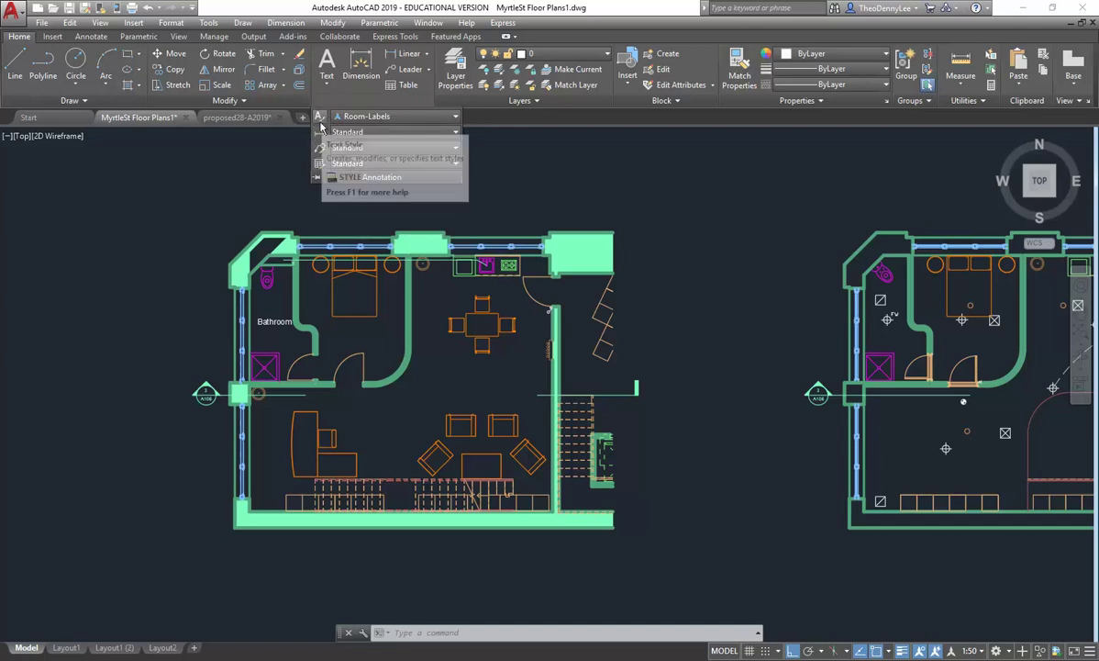
{"action": "left_click", "coordinate": [364, 116]}
{"action": "left_click", "coordinate": [365, 119]}
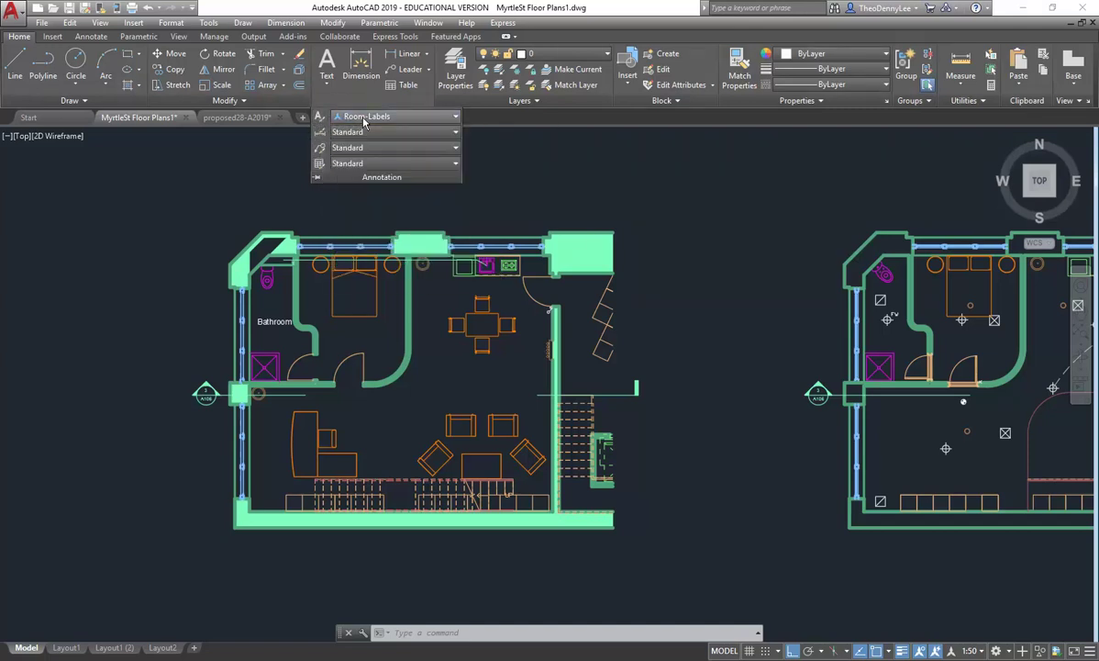
{"action": "left_click", "coordinate": [365, 132]}
{"action": "left_click", "coordinate": [365, 132]}
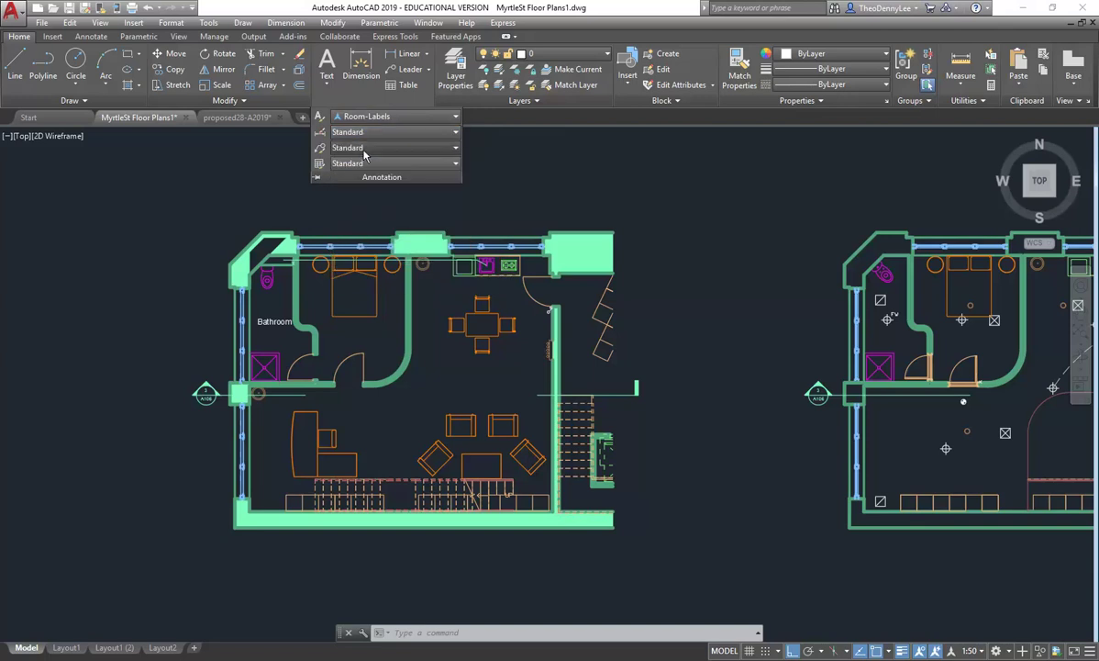
{"action": "left_click", "coordinate": [364, 148]}
{"action": "left_click", "coordinate": [364, 149]}
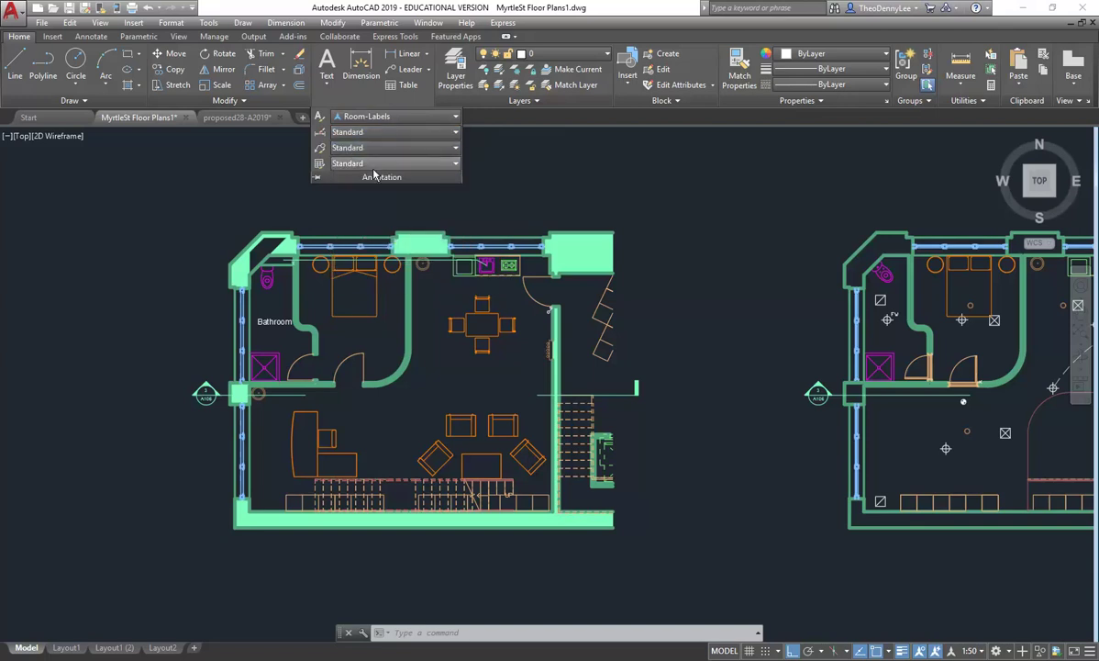
{"action": "left_click", "coordinate": [371, 163]}
{"action": "left_click", "coordinate": [373, 174]}
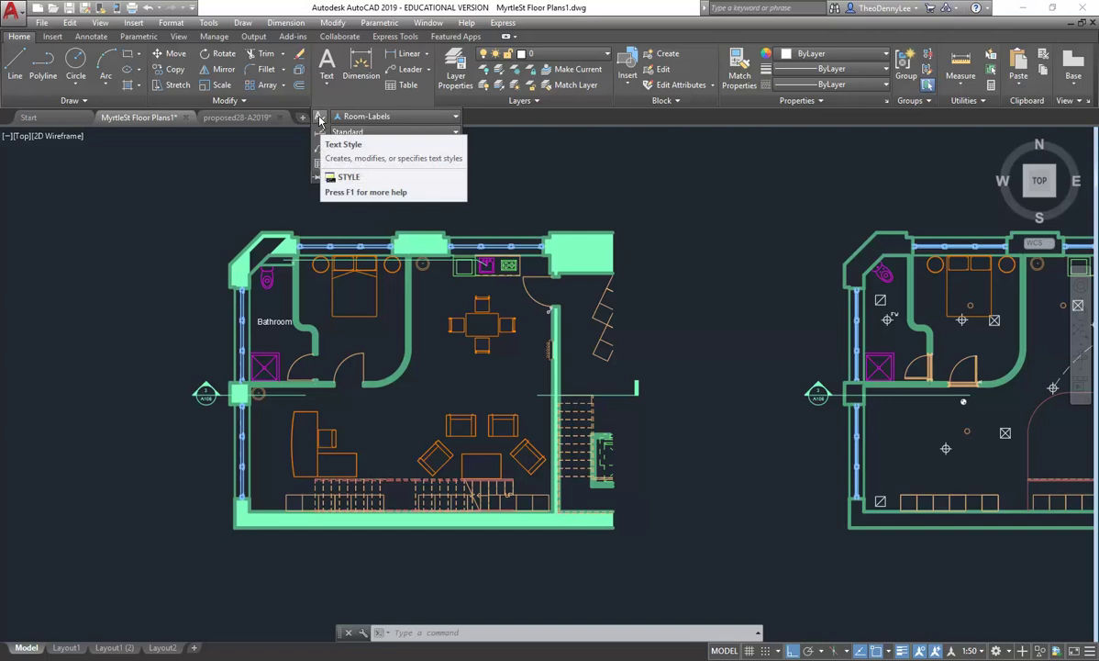
{"action": "left_click", "coordinate": [365, 116]}
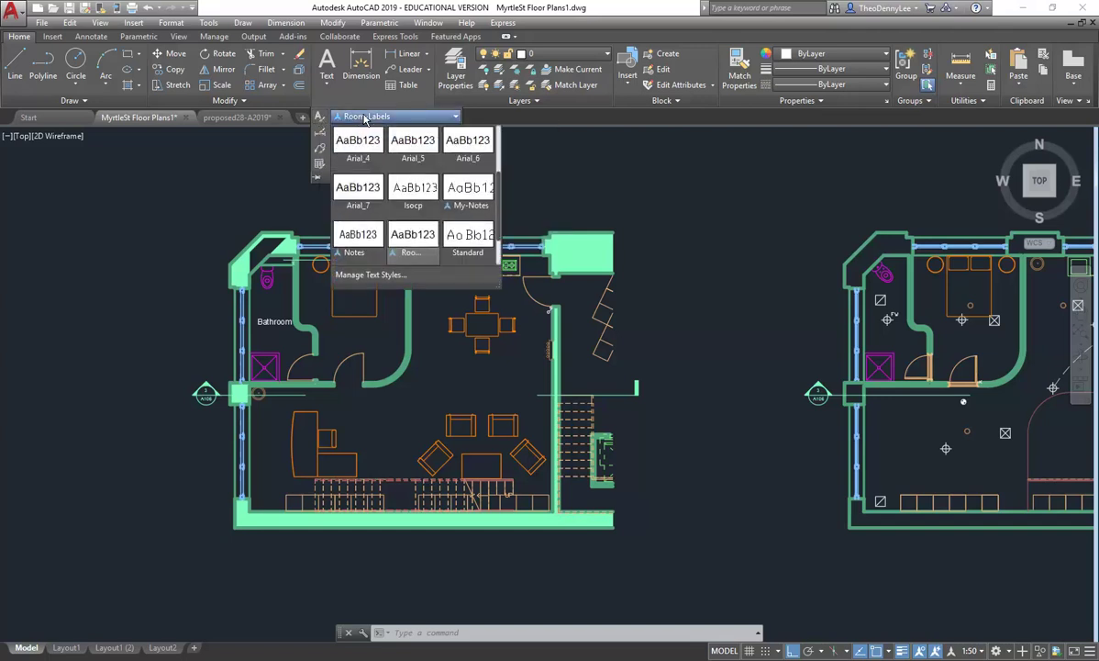
Create a new text style named Note, based on the Room-Labels style.
{"action": "left_click", "coordinate": [317, 118]}
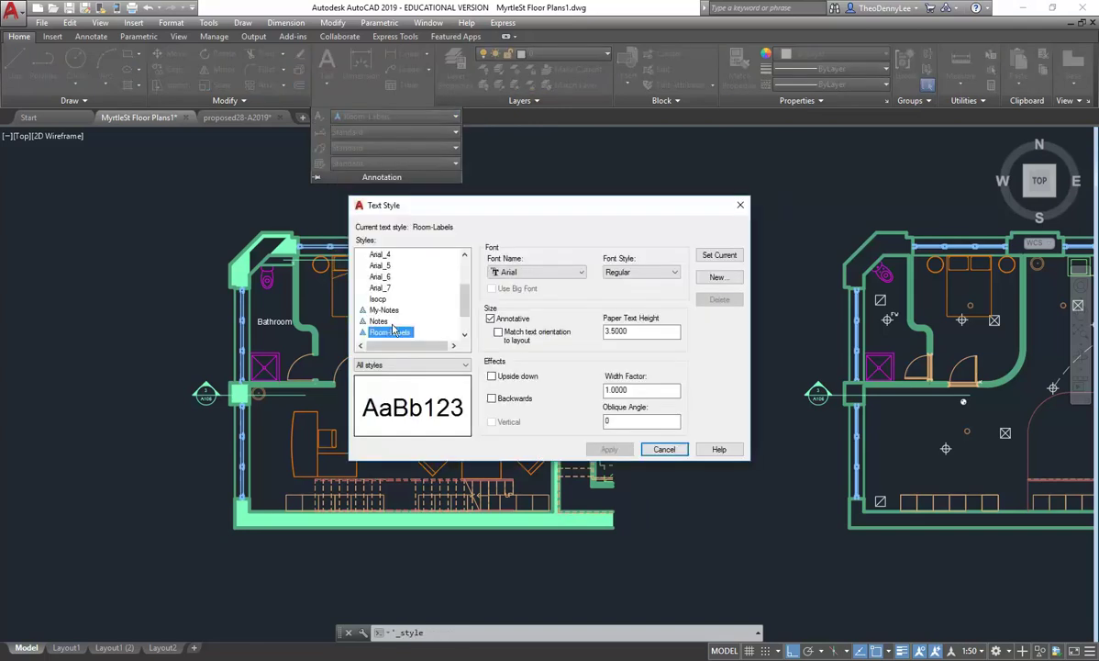
{"action": "left_click", "coordinate": [717, 278]}
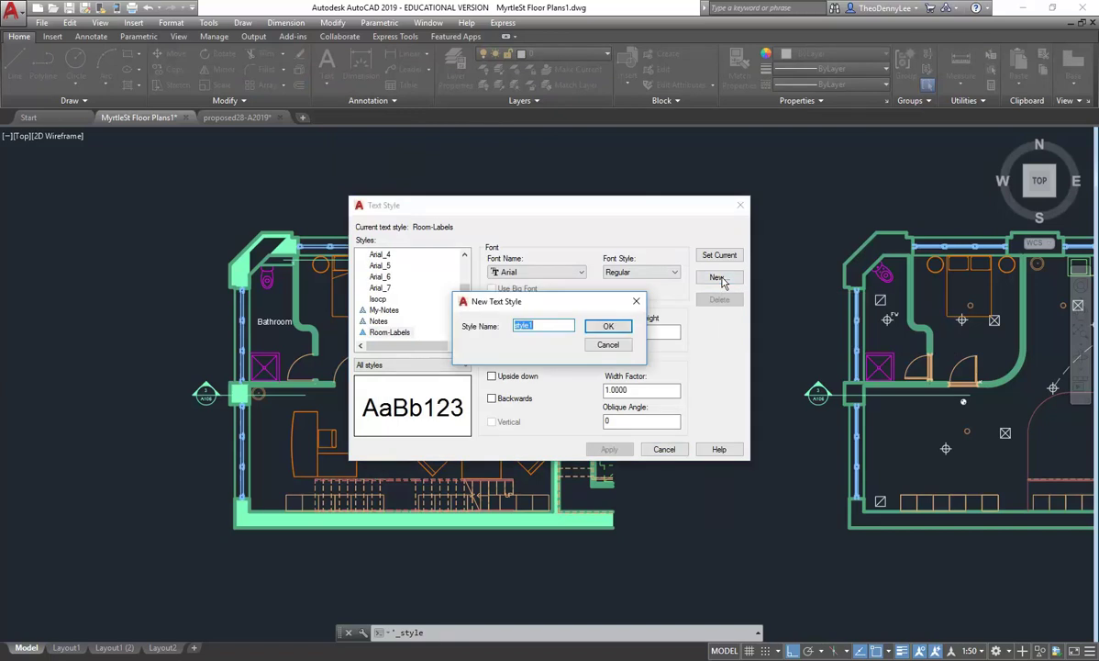
{"action": "type", "text": "Note"}
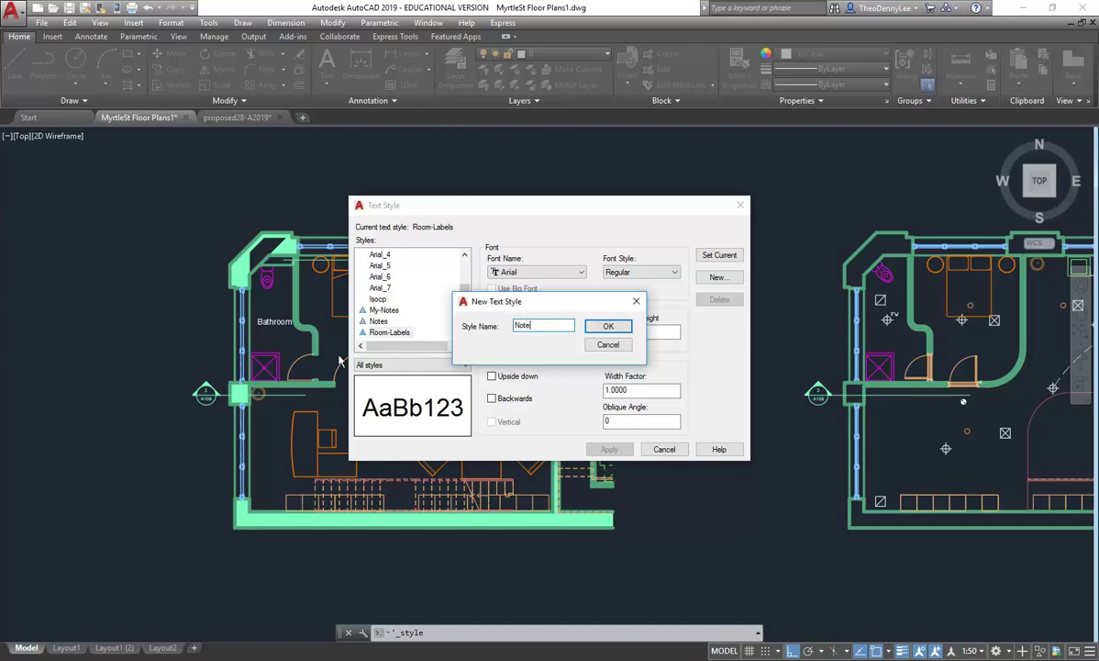
{"action": "left_click", "coordinate": [607, 326]}
{"action": "scroll", "coordinate": [387, 289], "scroll_direction": "down", "scroll_amount": 2}
Set the Note text style's font to romans.shx.
{"action": "left_click", "coordinate": [534, 272]}
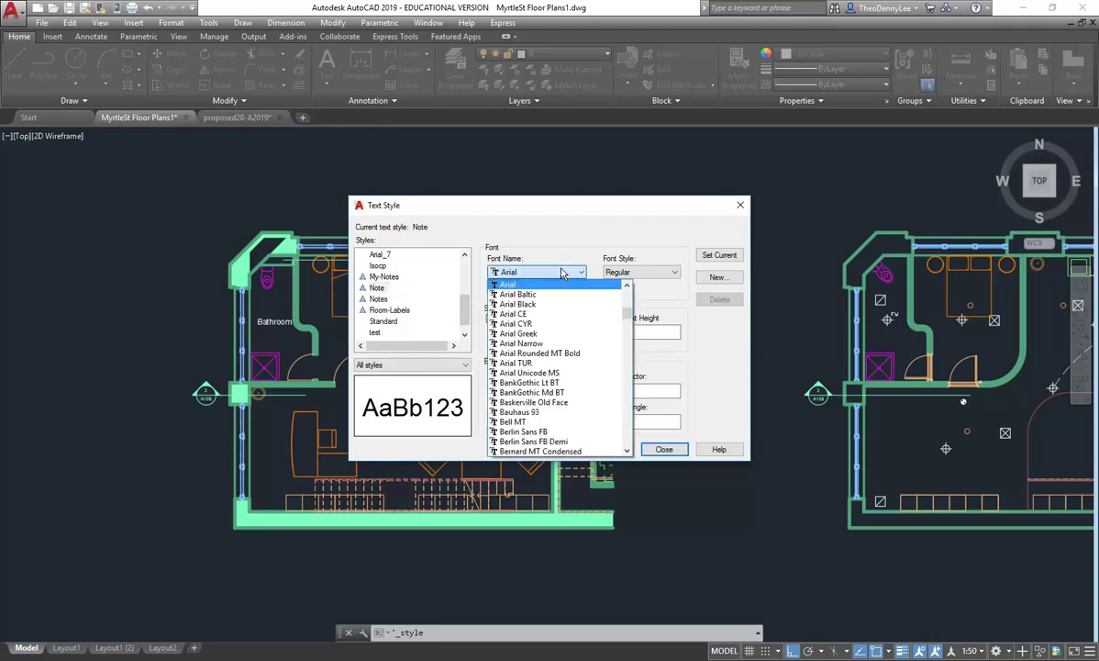
{"action": "left_click_drag", "start_coordinate": [625, 321], "coordinate": [625, 425]}
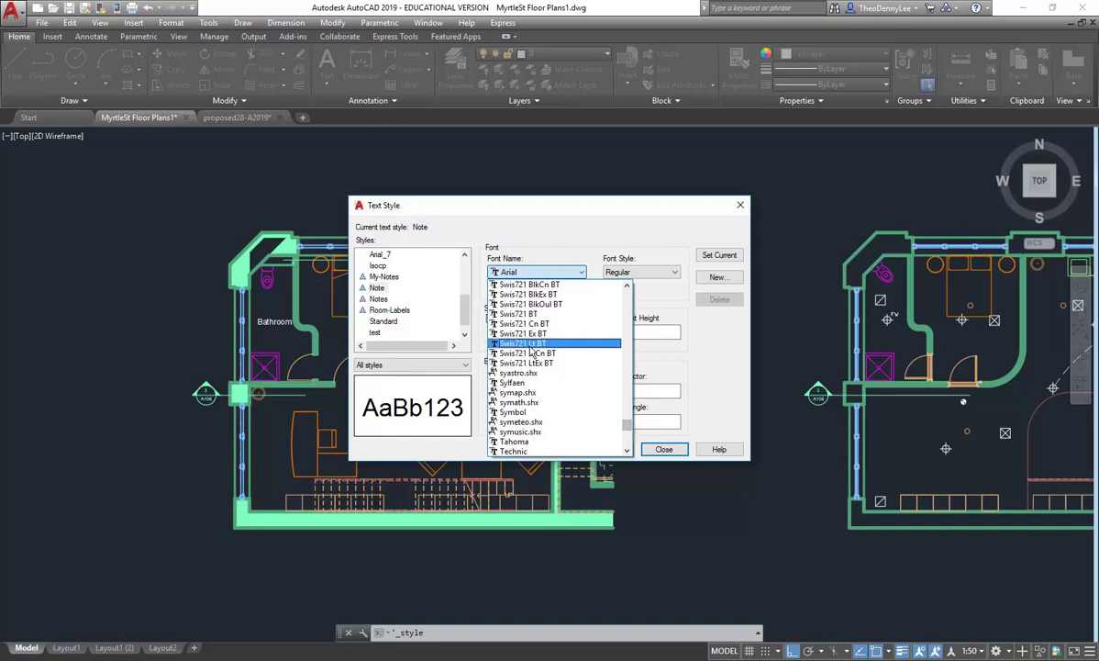
{"action": "scroll", "coordinate": [534, 390], "scroll_direction": "up", "scroll_amount": 2}
{"action": "scroll", "coordinate": [528, 384], "scroll_direction": "down", "scroll_amount": 2}
{"action": "scroll", "coordinate": [525, 378], "scroll_direction": "up", "scroll_amount": 20}
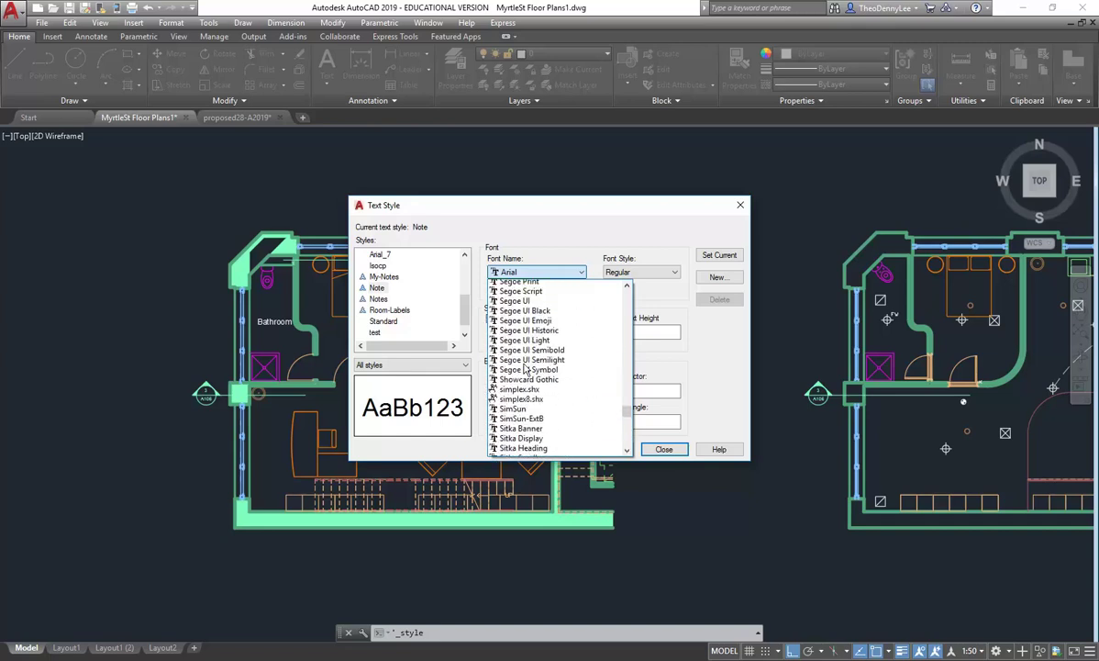
{"action": "scroll", "coordinate": [524, 377], "scroll_direction": "up", "scroll_amount": 2}
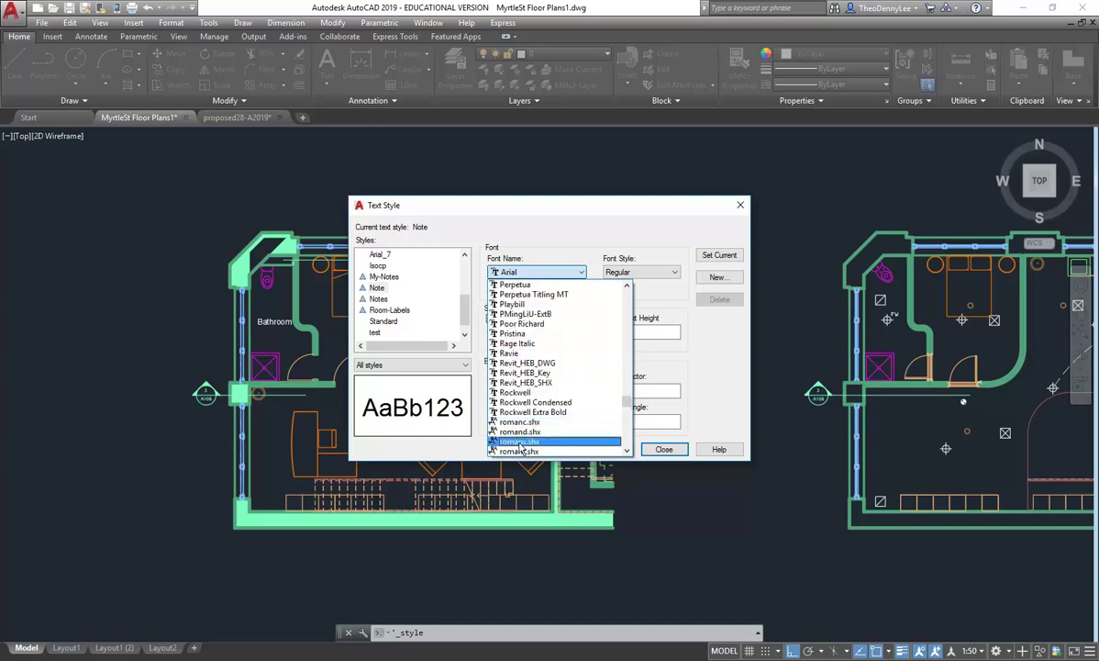
{"action": "left_click", "coordinate": [520, 445]}
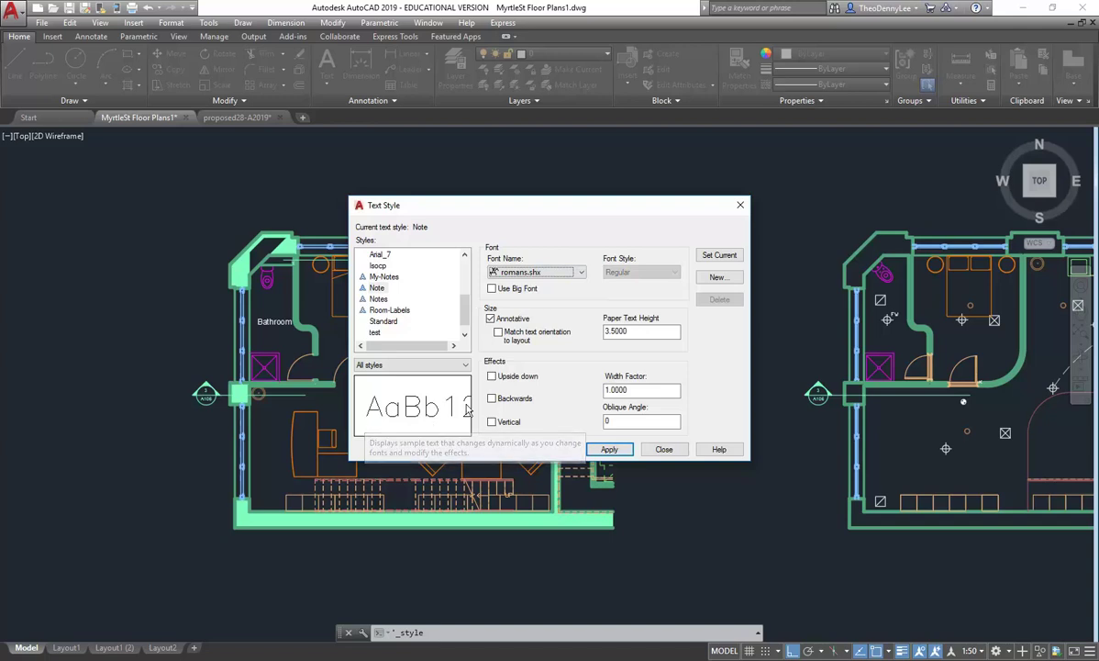
Set the annotative Note style's paper text height to 2.5 and make it the current style, saving the changes.
{"action": "double_click", "coordinate": [650, 332]}
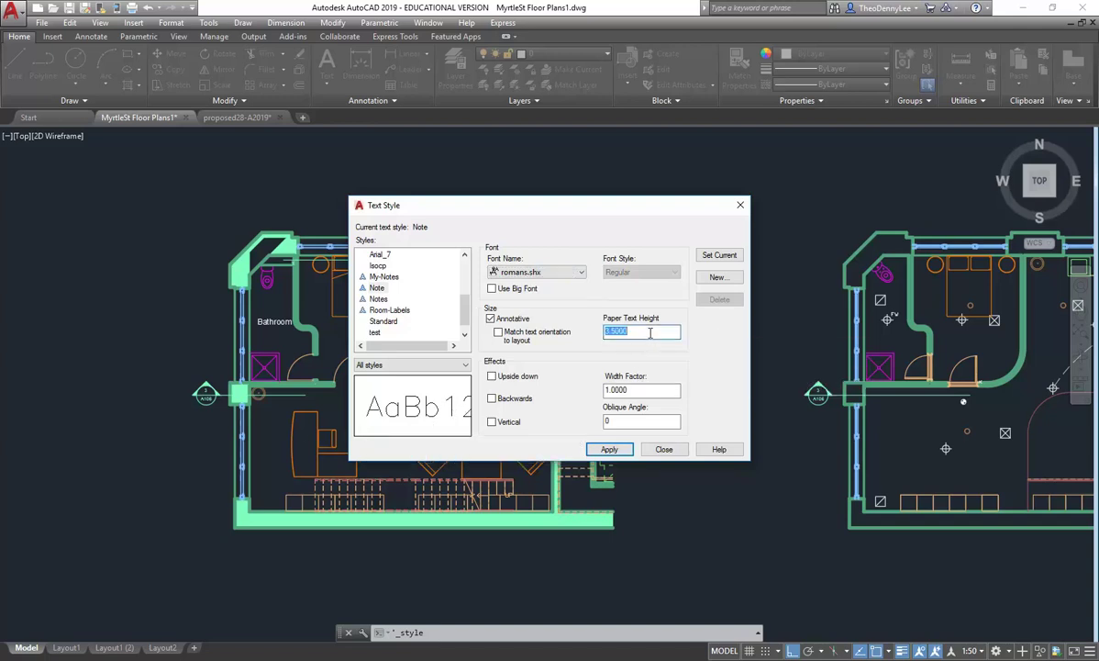
{"action": "type", "text": "2.5"}
{"action": "left_click", "coordinate": [491, 318]}
{"action": "left_click", "coordinate": [491, 319]}
{"action": "left_click", "coordinate": [711, 255]}
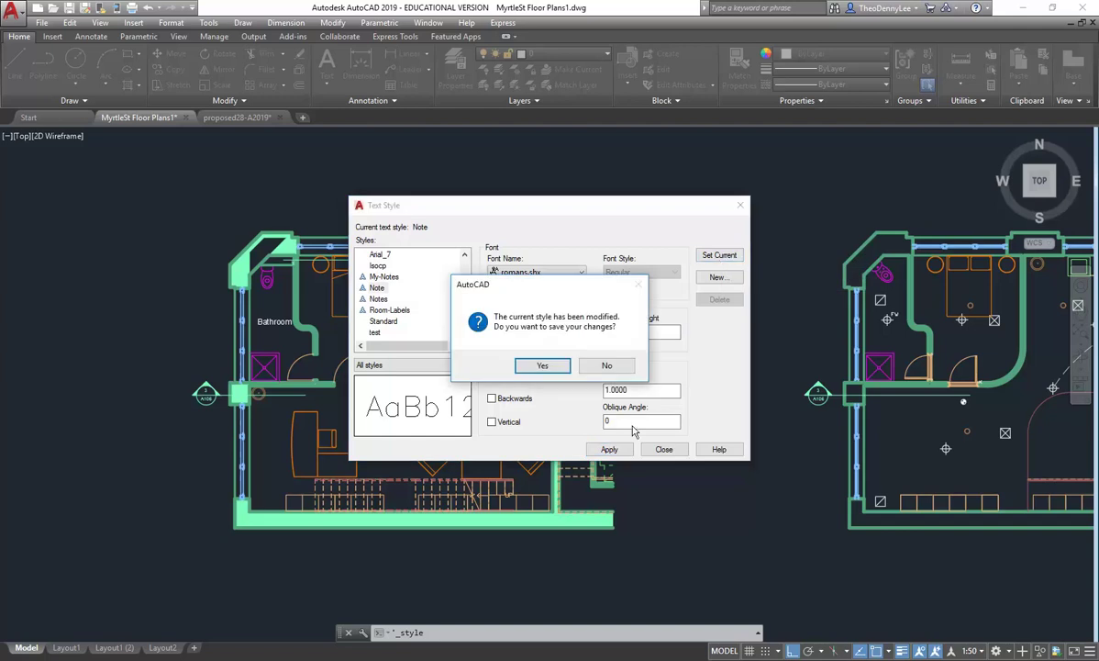
{"action": "left_click", "coordinate": [540, 366]}
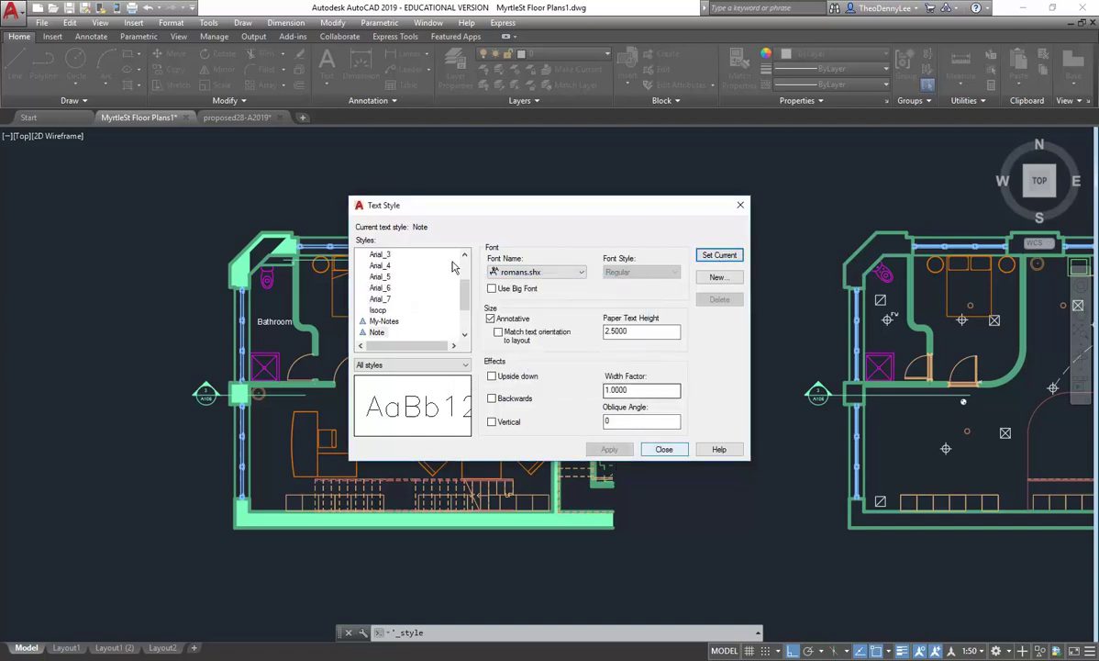
{"action": "left_click", "coordinate": [664, 450]}
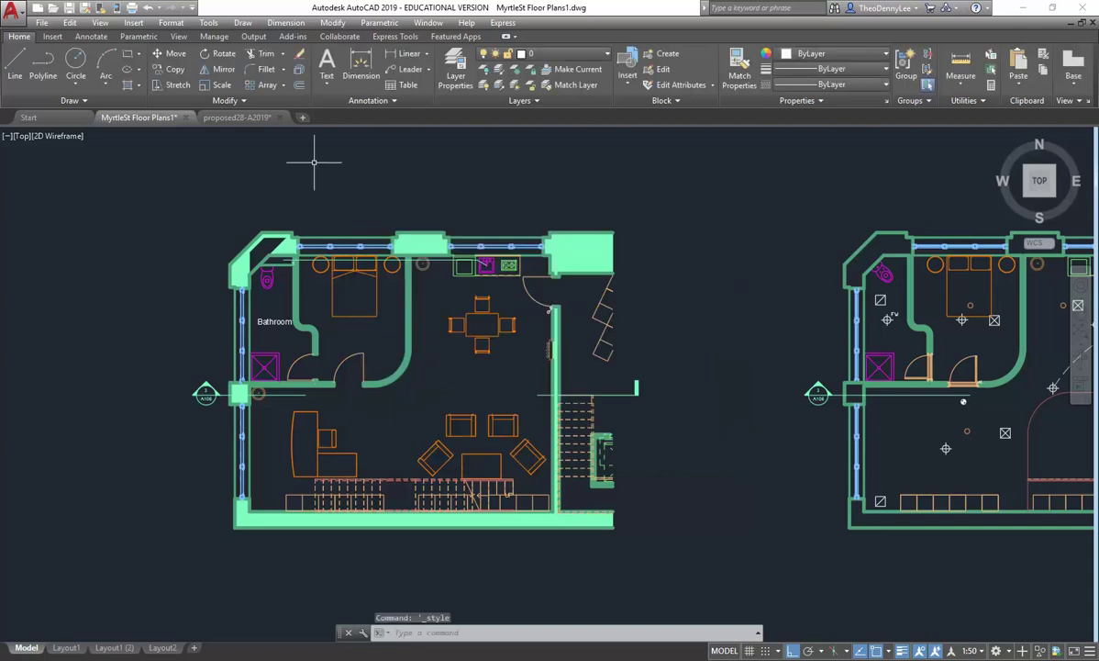
Add a custom drawing scale named 1:100, with 1 paper unit equal to 100 drawing units, to the scale list.
{"action": "left_click", "coordinate": [327, 82]}
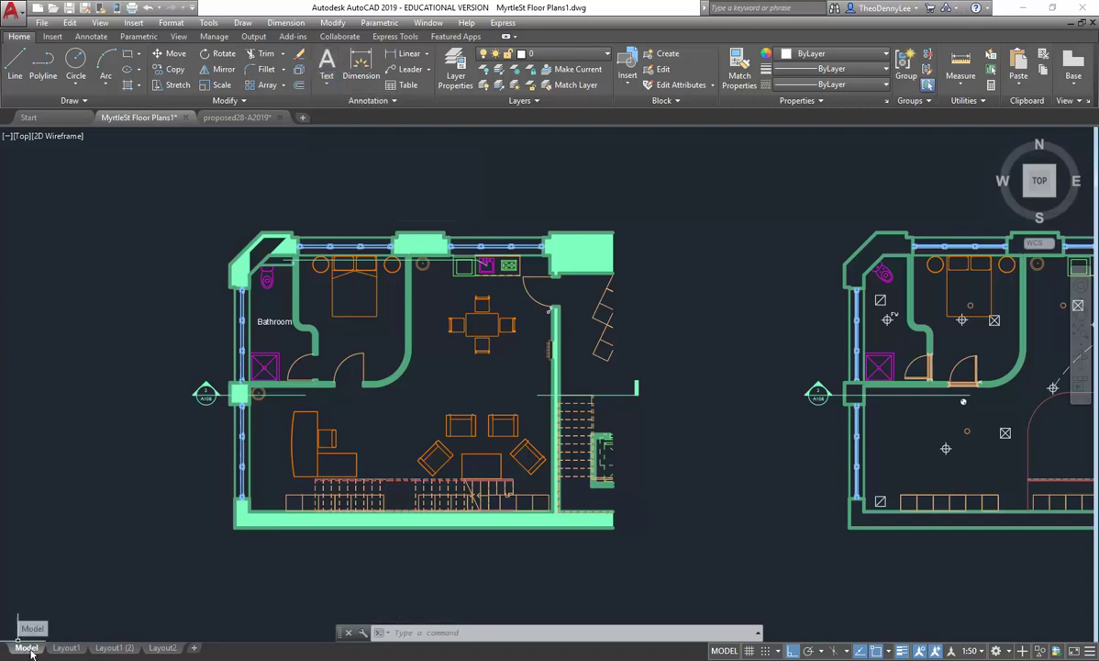
{"action": "left_click", "coordinate": [982, 650]}
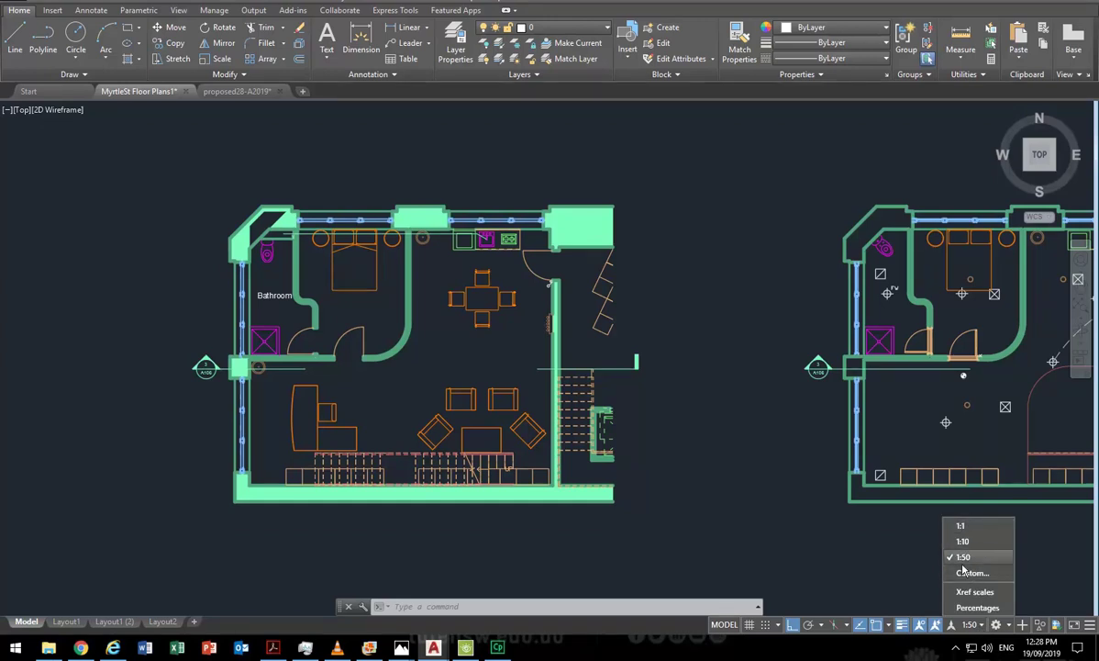
{"action": "left_click", "coordinate": [982, 626]}
{"action": "left_click", "coordinate": [982, 626]}
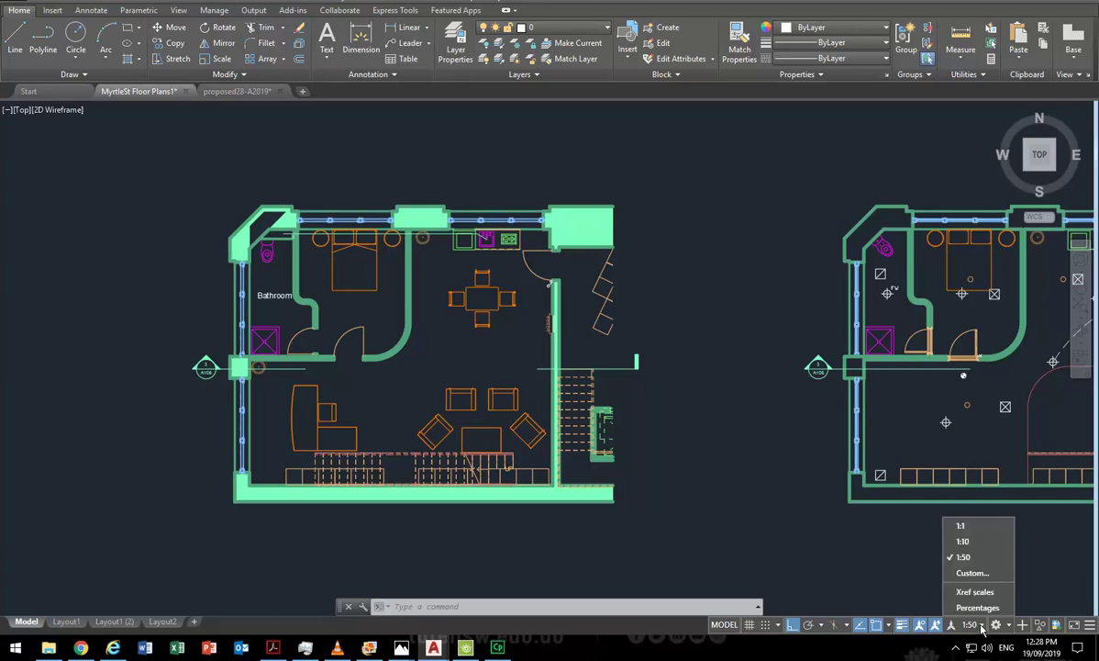
{"action": "left_click", "coordinate": [970, 573]}
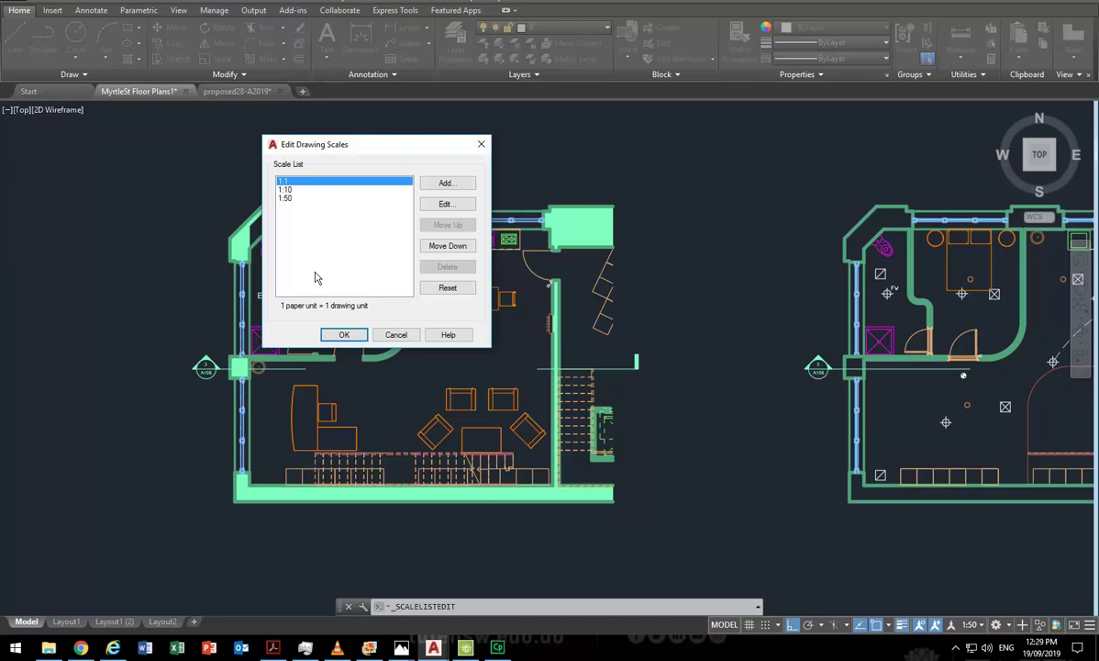
{"action": "left_click", "coordinate": [291, 198]}
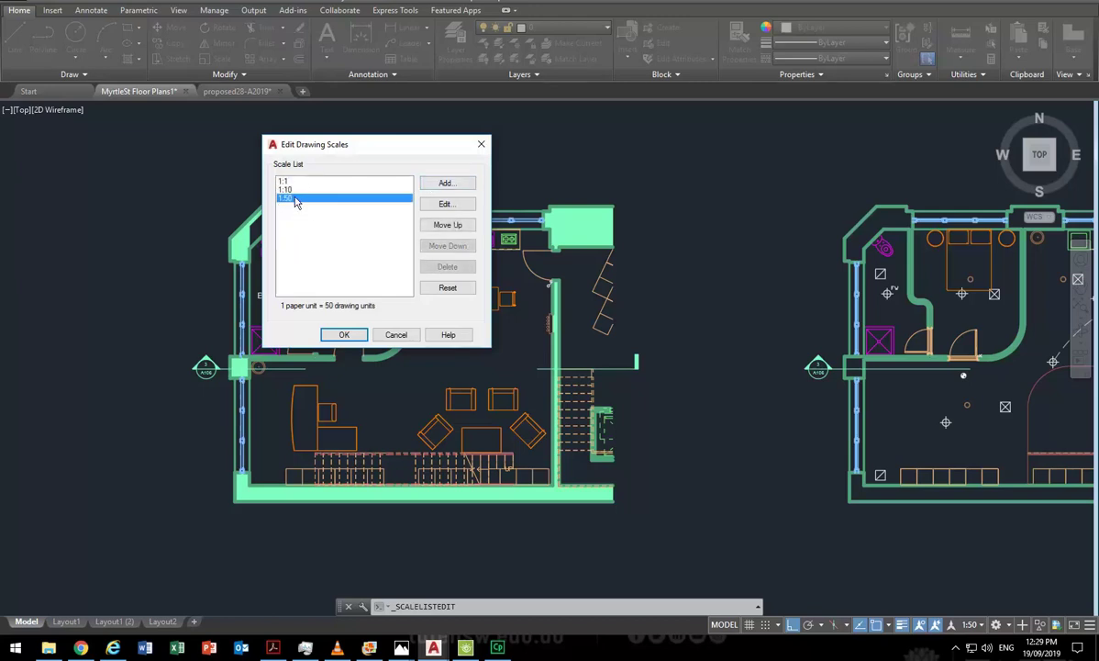
{"action": "left_click", "coordinate": [445, 184]}
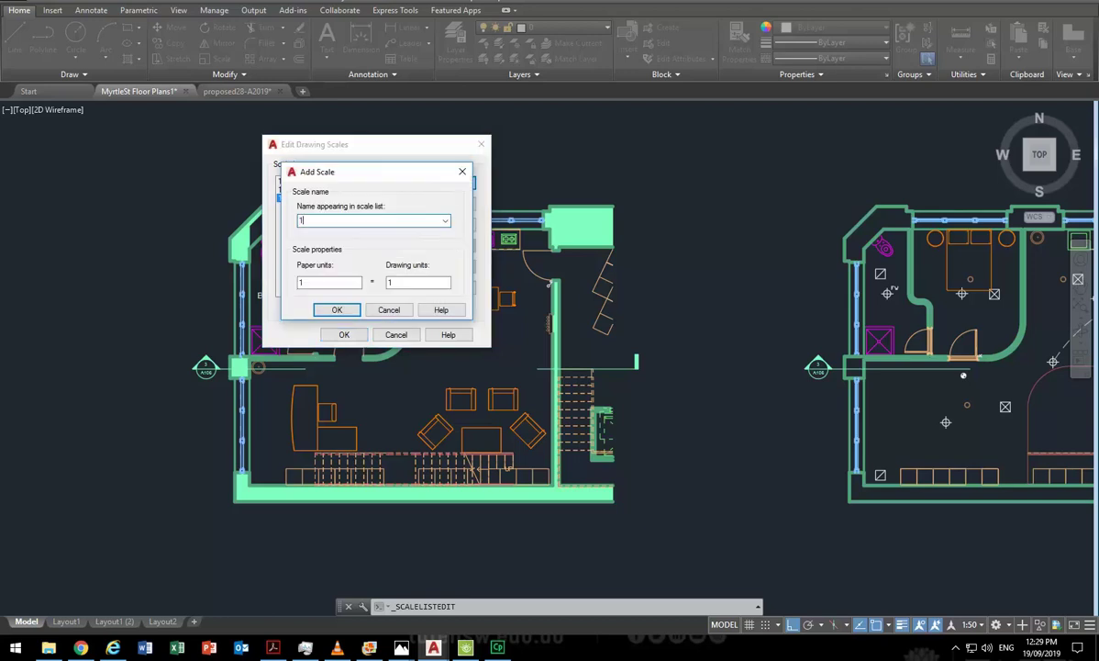
{"action": "type", "text": "1:100"}
{"action": "left_click", "coordinate": [418, 280]}
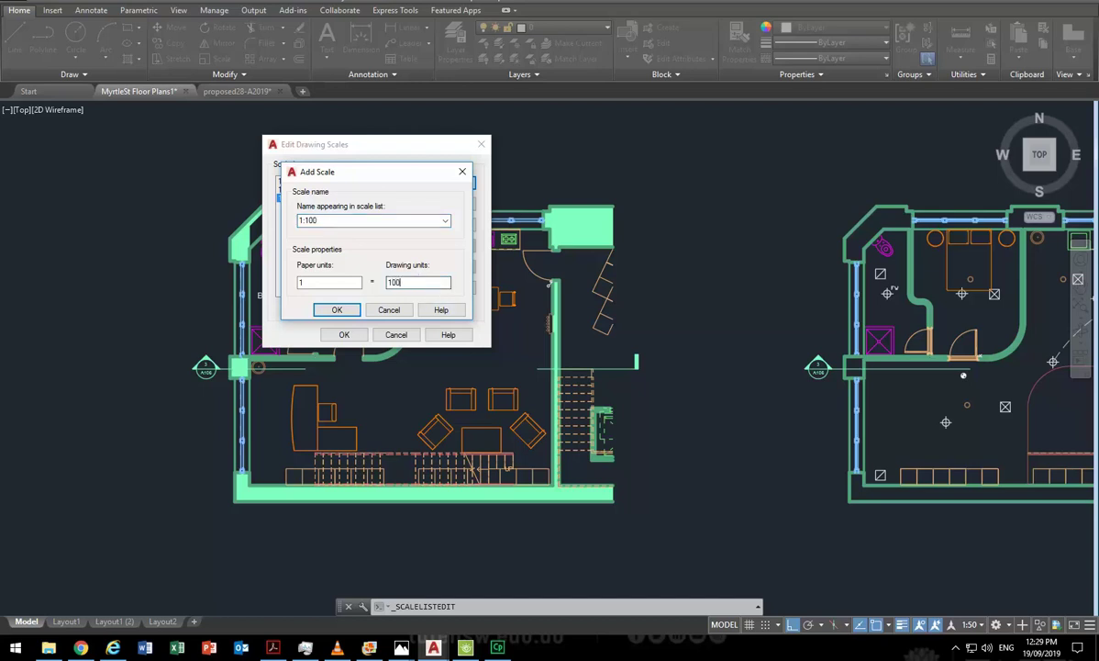
{"action": "left_click", "coordinate": [332, 281]}
{"action": "left_click", "coordinate": [337, 309]}
{"action": "left_click", "coordinate": [301, 213]}
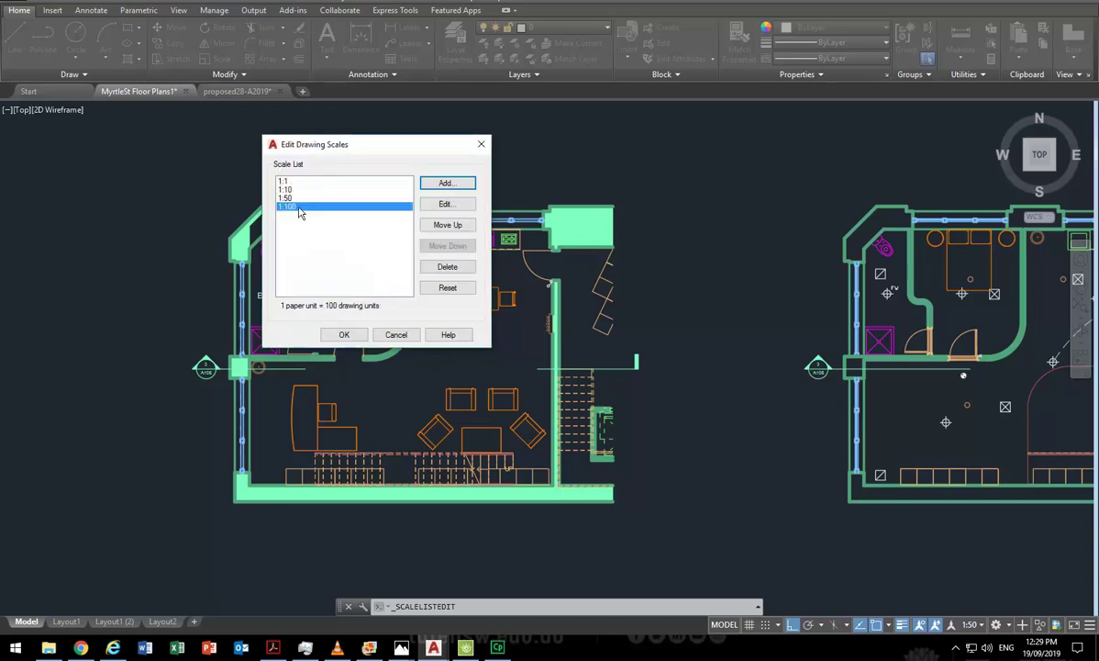
{"action": "left_click", "coordinate": [344, 334]}
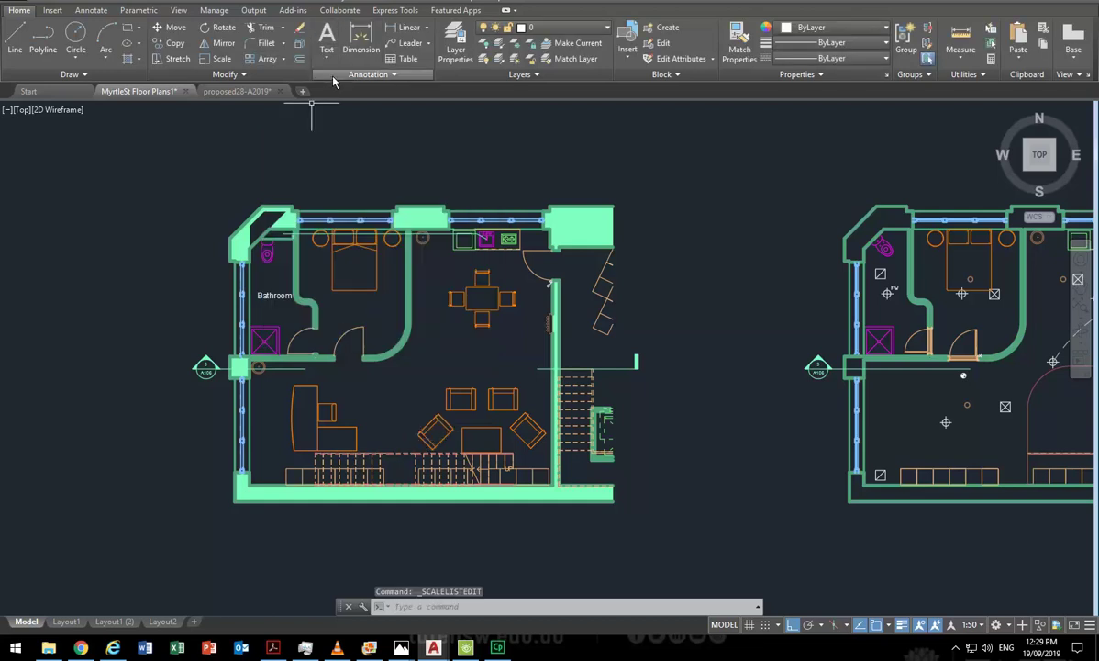
Set the model space annotation scale to 1:100 and select the Bathroom label to inspect its scale representations.
{"action": "left_click", "coordinate": [982, 625]}
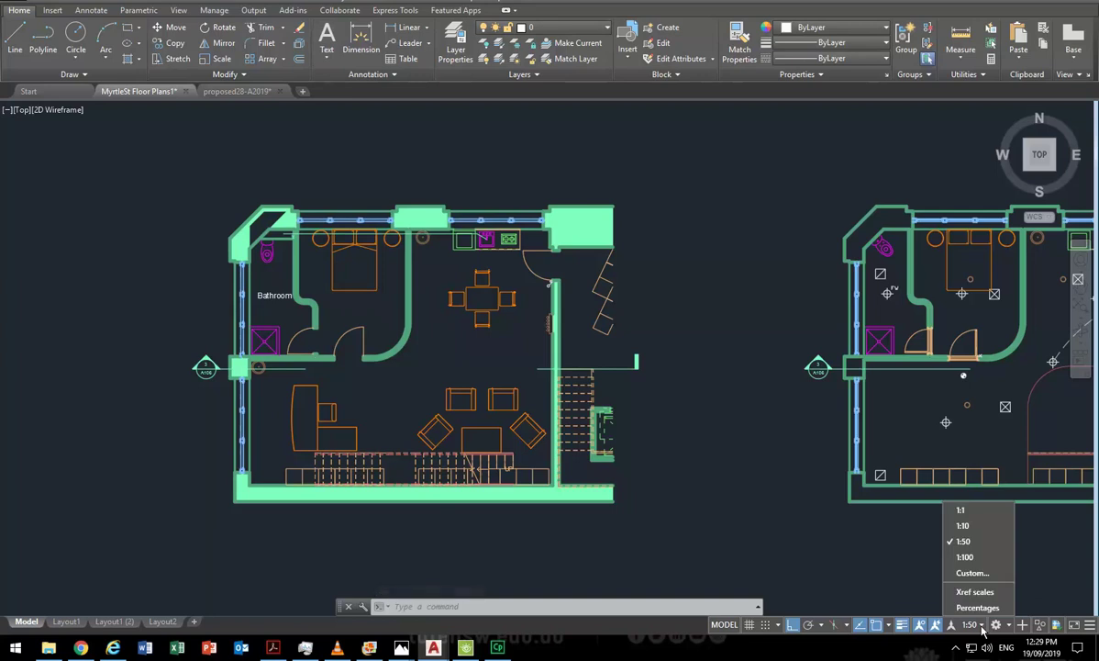
{"action": "left_click", "coordinate": [965, 557]}
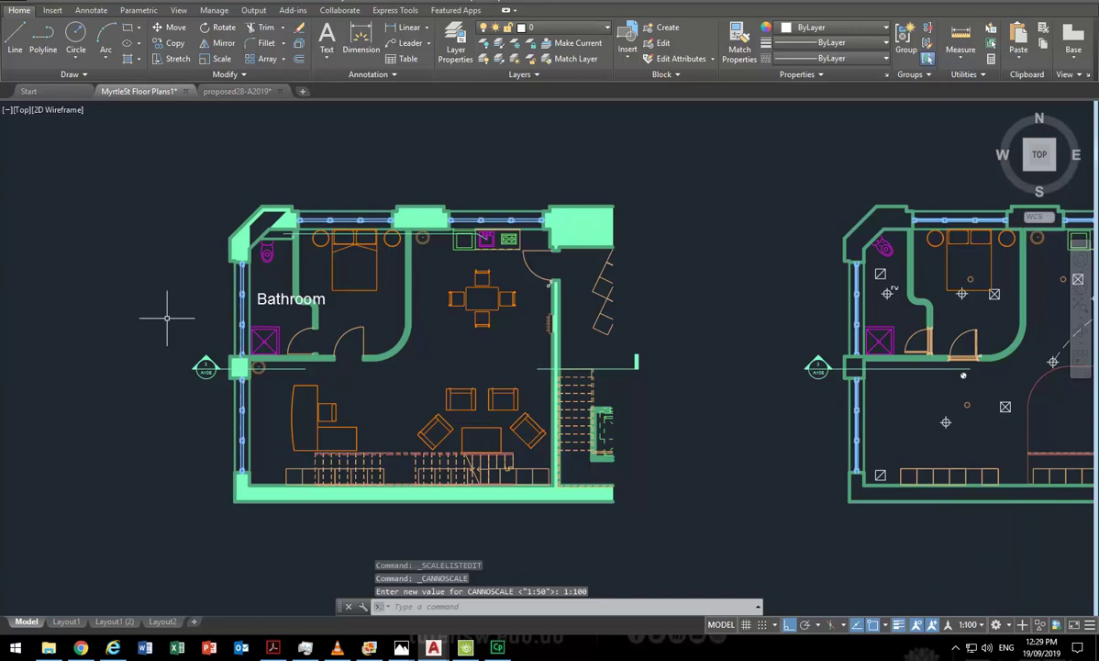
{"action": "left_click", "coordinate": [270, 299]}
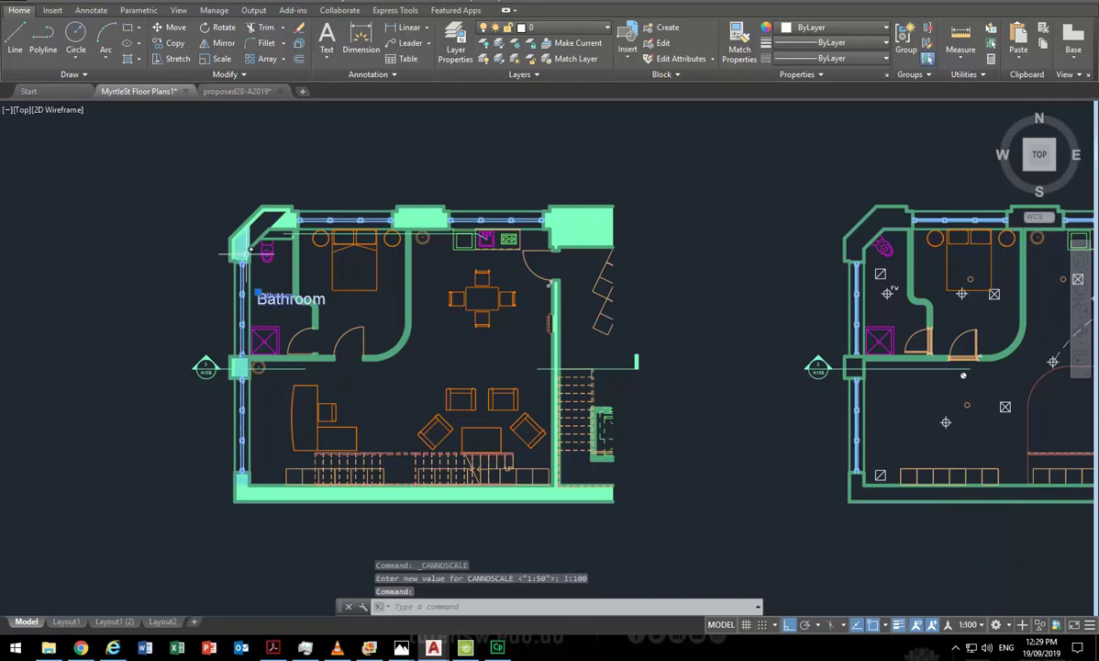
{"action": "scroll", "coordinate": [255, 301], "scroll_direction": "up", "scroll_amount": 6}
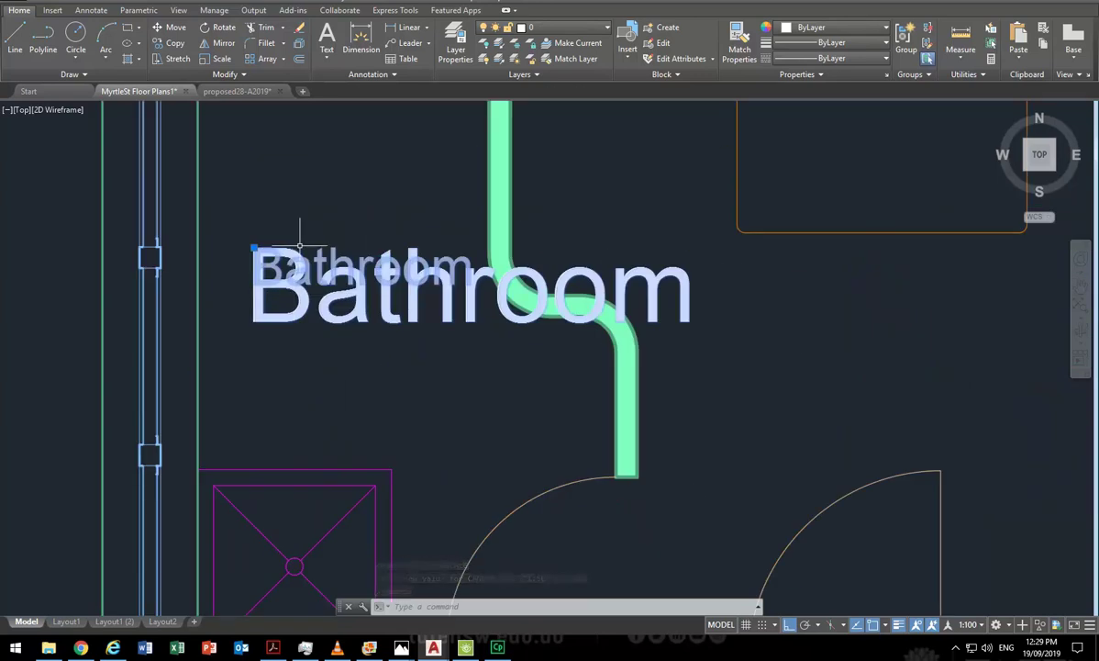
Compare the Bathroom label at the 1:50 and 1:100 annotation scales in model space and check how it displays on Layout1.
{"action": "key", "text": "Escape"}
{"action": "scroll", "coordinate": [316, 303], "scroll_direction": "down", "scroll_amount": 8}
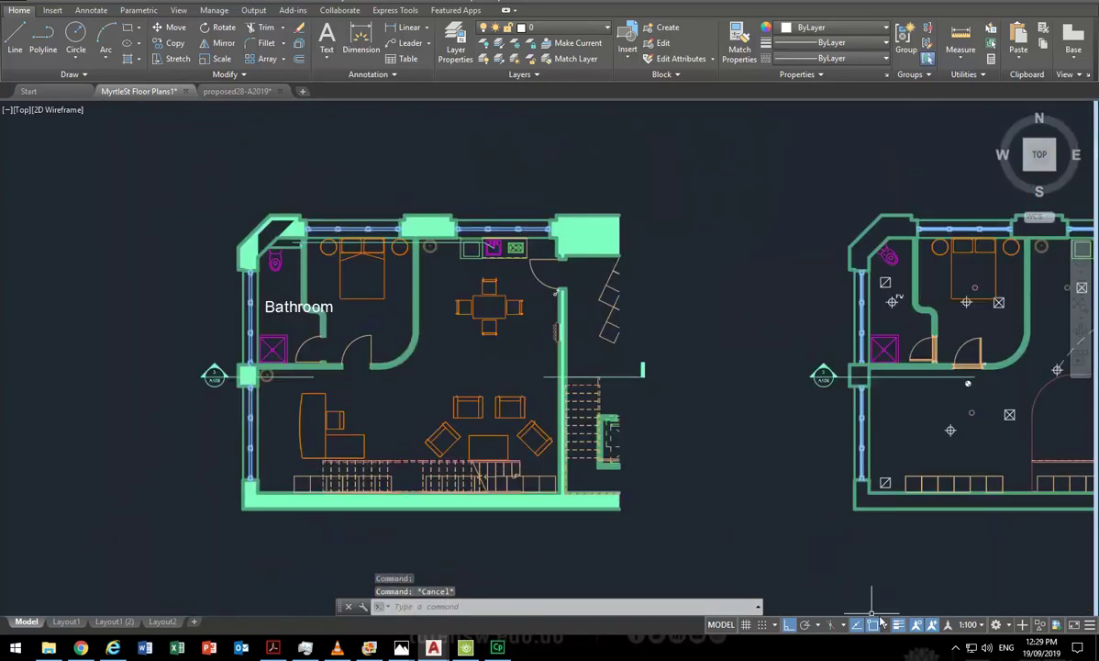
{"action": "left_click", "coordinate": [983, 628]}
{"action": "left_click", "coordinate": [956, 538]}
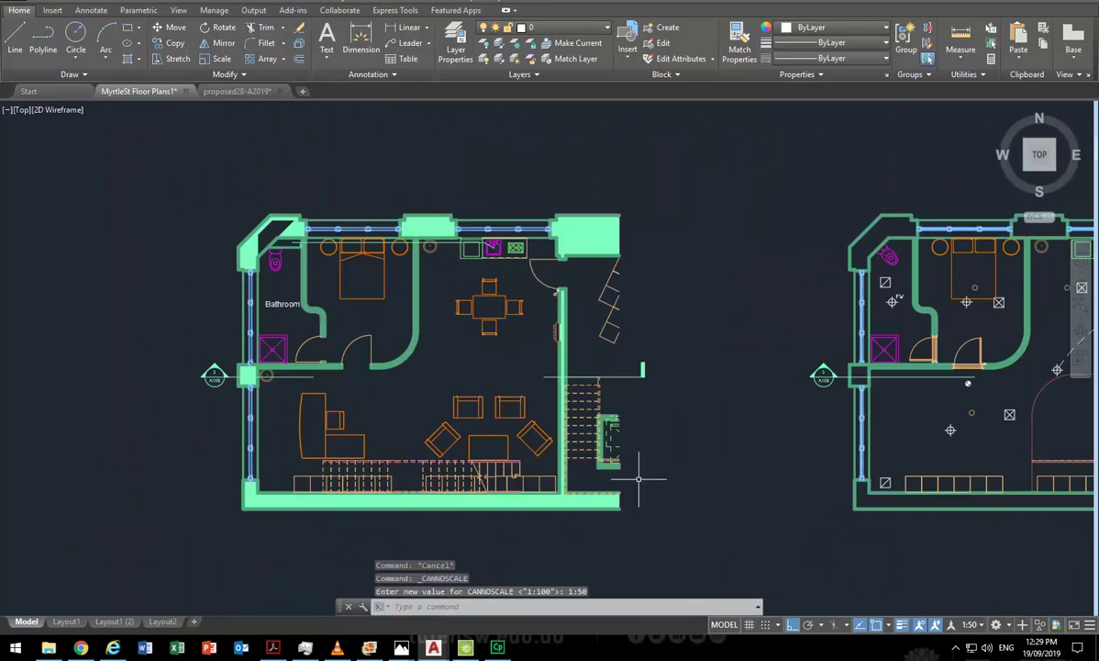
{"action": "left_click", "coordinate": [977, 628]}
{"action": "left_click", "coordinate": [959, 555]}
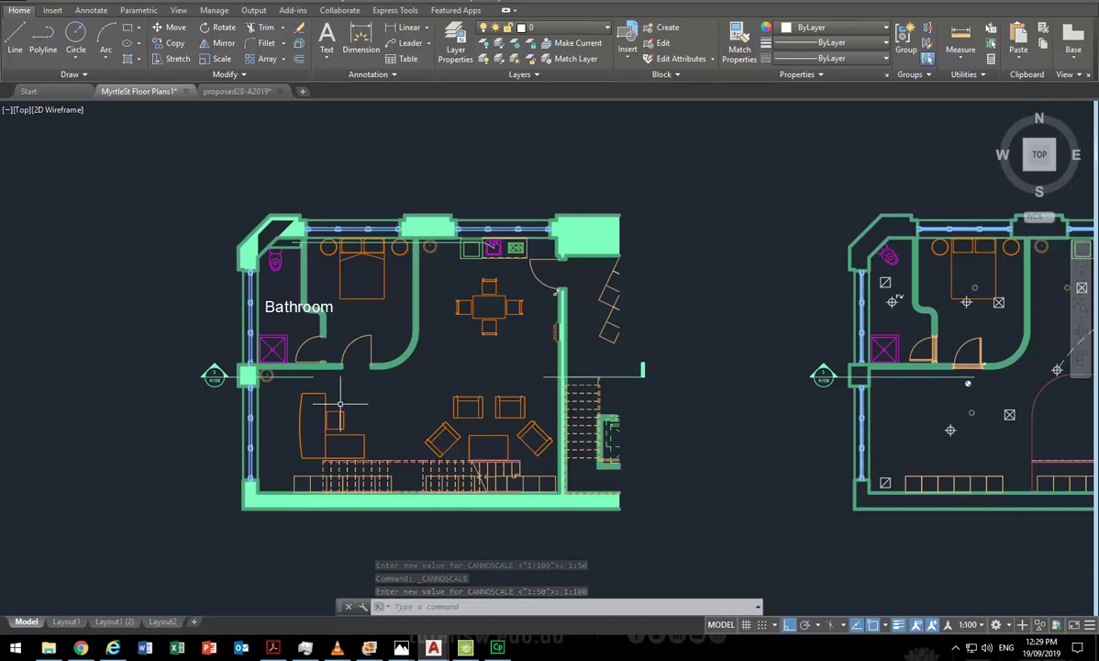
{"action": "left_click", "coordinate": [969, 624]}
{"action": "left_click", "coordinate": [960, 540]}
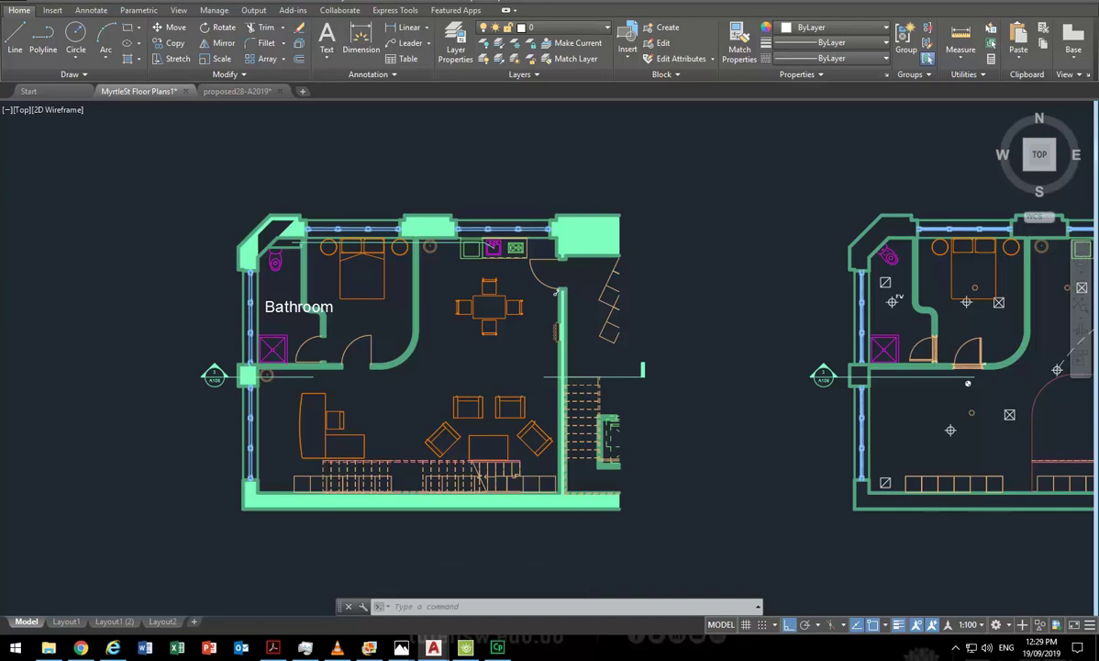
{"action": "left_click", "coordinate": [980, 626]}
{"action": "left_click", "coordinate": [960, 555]}
{"action": "left_click", "coordinate": [65, 621]}
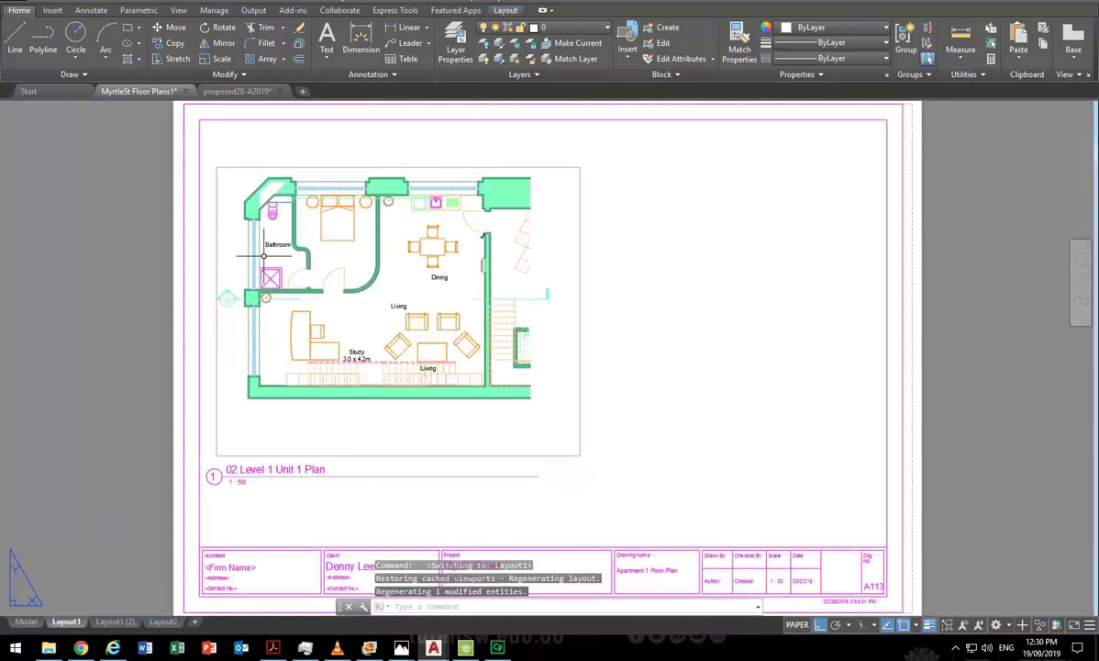
{"action": "left_click", "coordinate": [26, 622]}
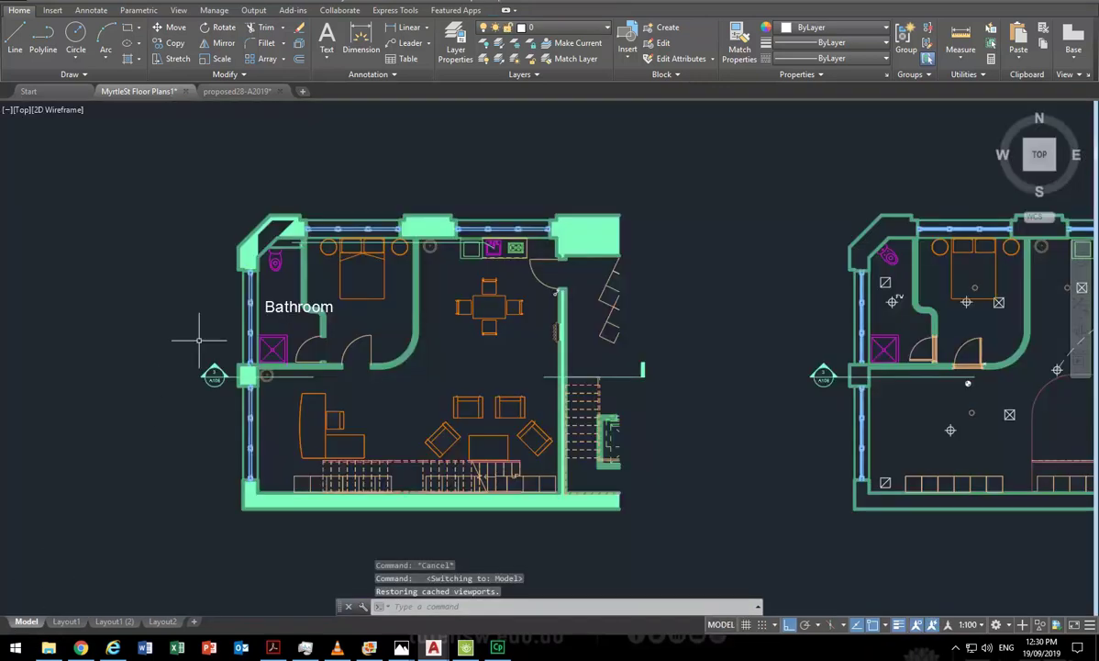
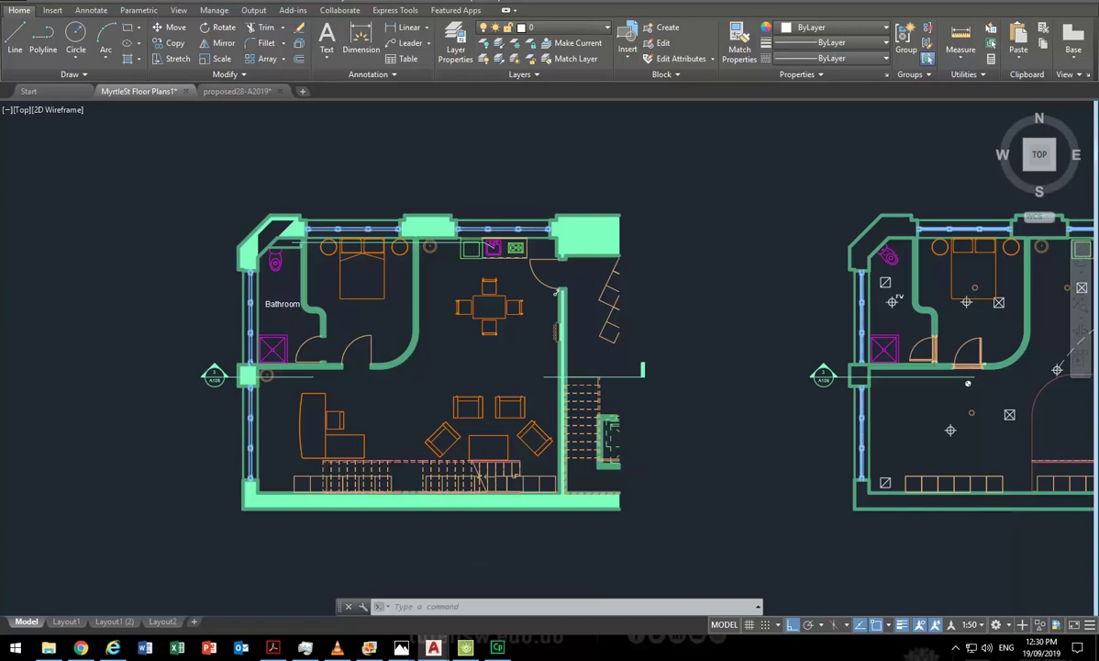
Delete the Bathroom label from the floor plan in model space.
{"action": "left_click", "coordinate": [276, 297]}
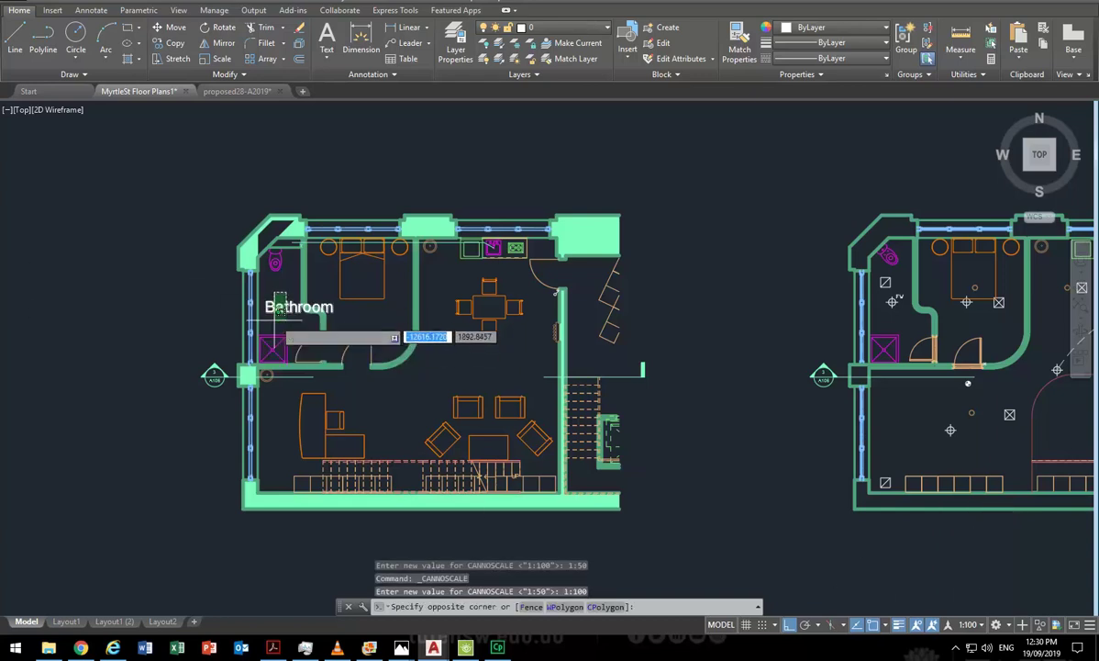
{"action": "left_click", "coordinate": [274, 318]}
{"action": "key", "text": "Delete"}
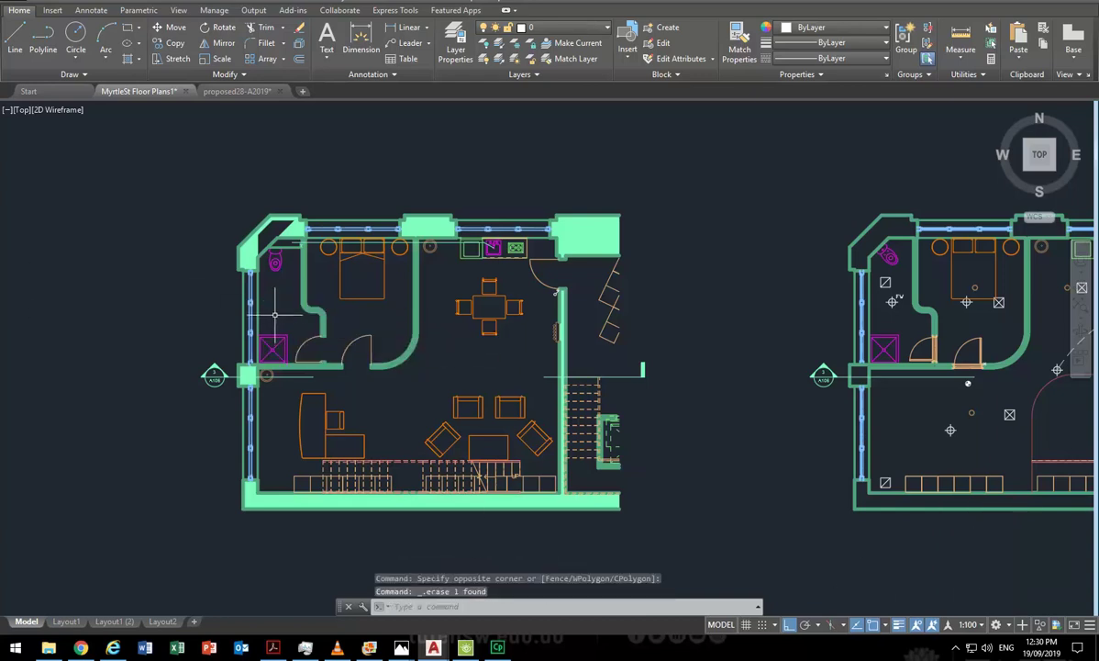
Add the multiline text "Bath." in the bathroom above the shower, using the Note style at 2.5 text height.
{"action": "left_click", "coordinate": [356, 74]}
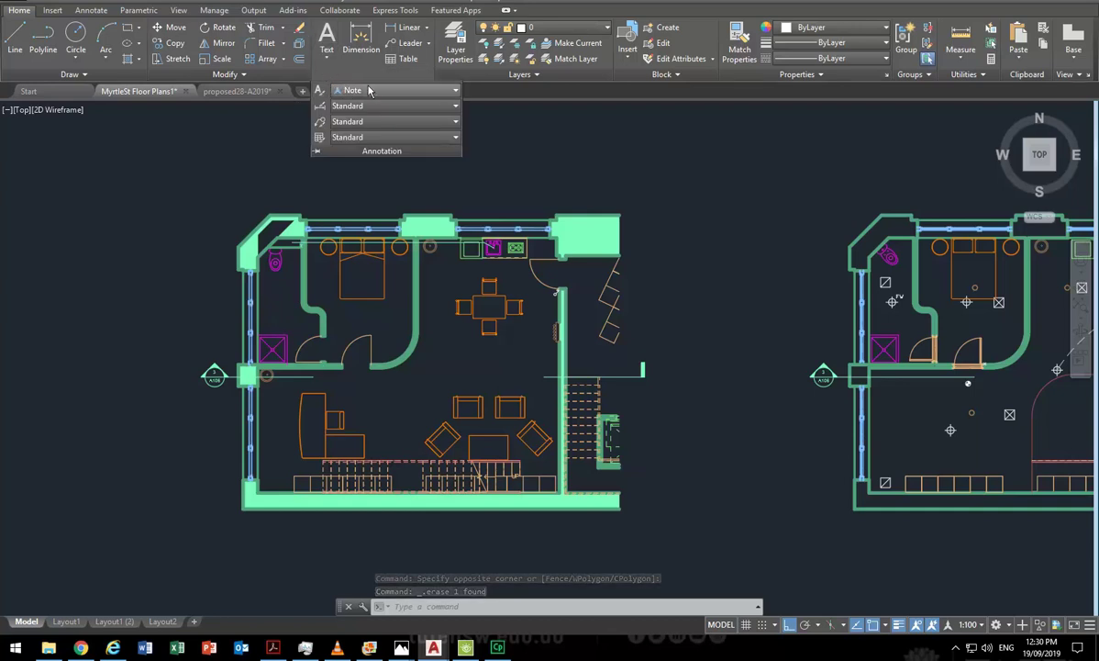
{"action": "left_click", "coordinate": [328, 59]}
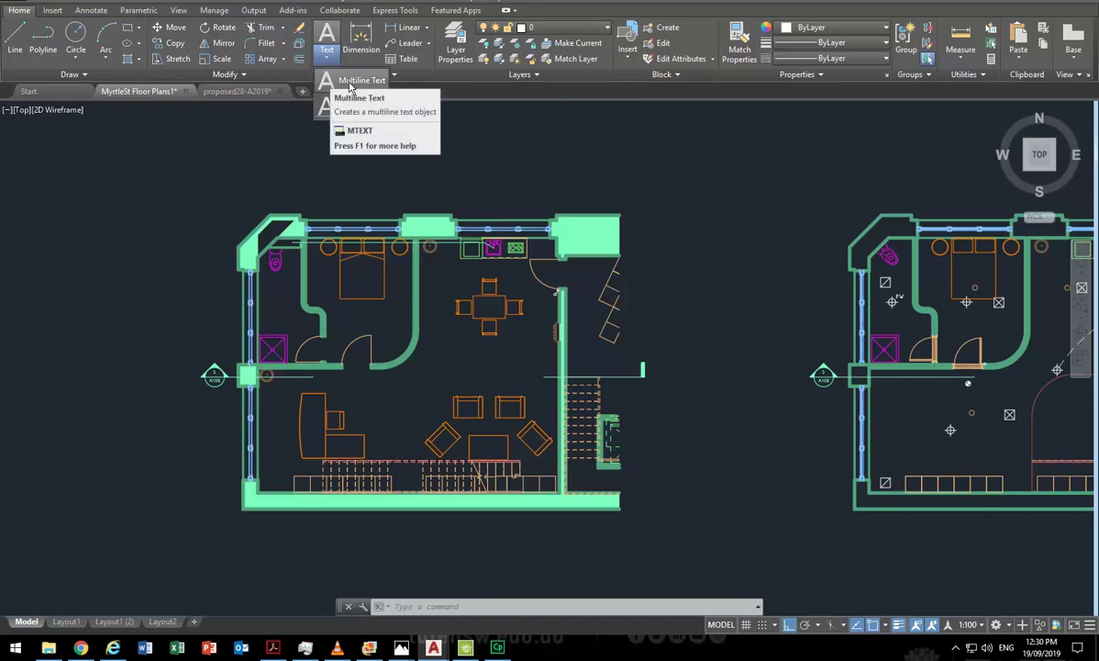
{"action": "left_click", "coordinate": [346, 85]}
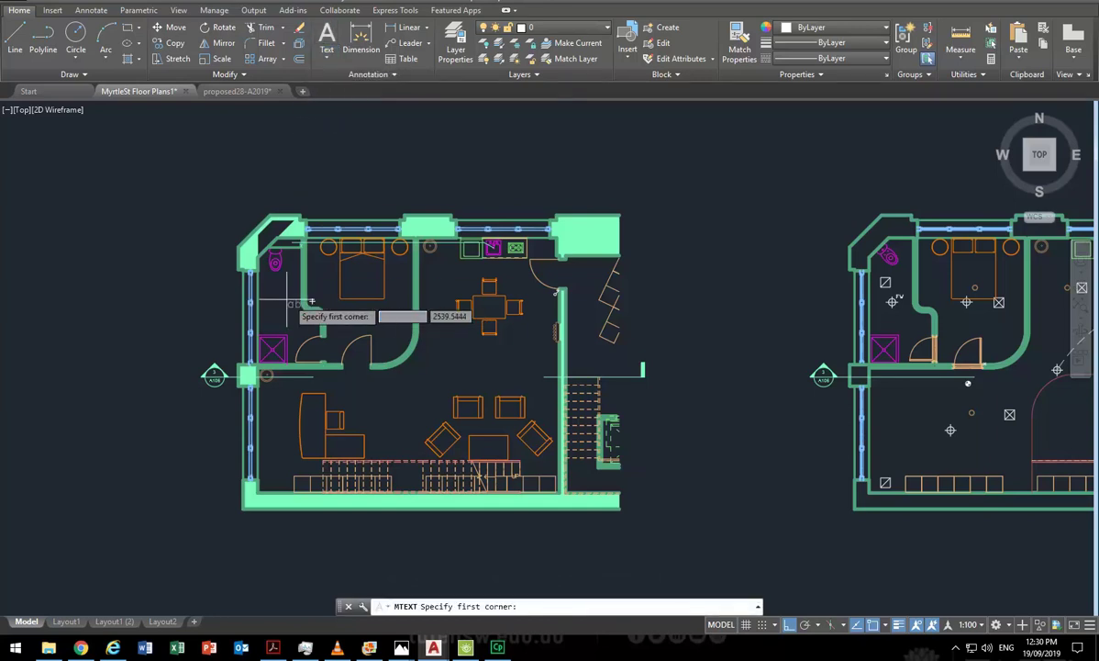
{"action": "scroll", "coordinate": [266, 302], "scroll_direction": "up", "scroll_amount": 5}
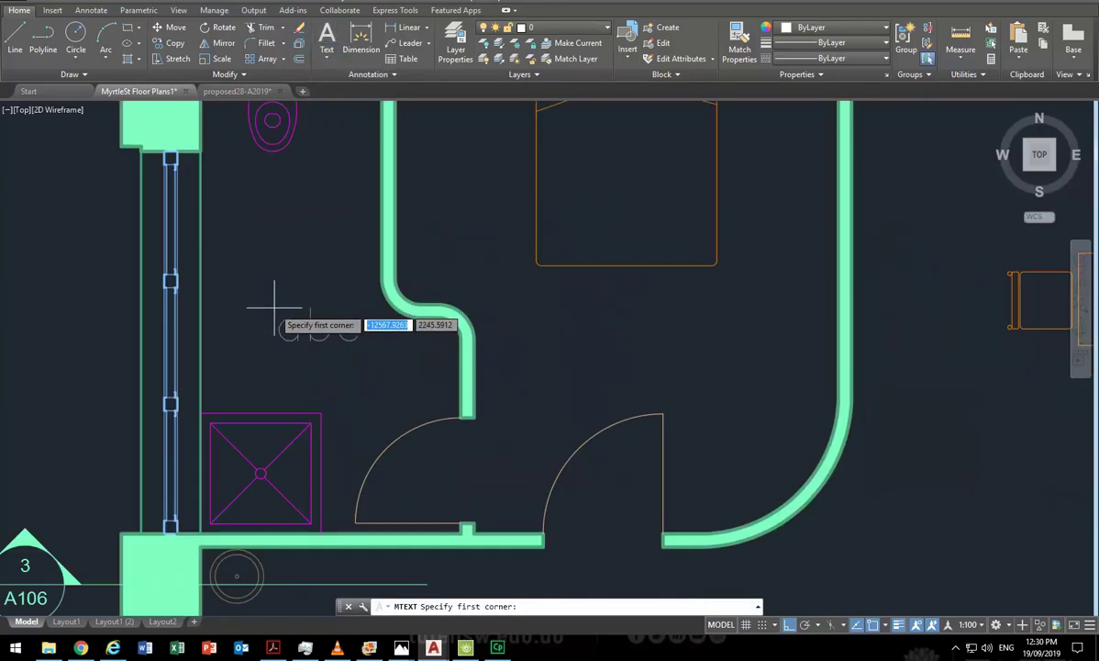
{"action": "left_click", "coordinate": [216, 271]}
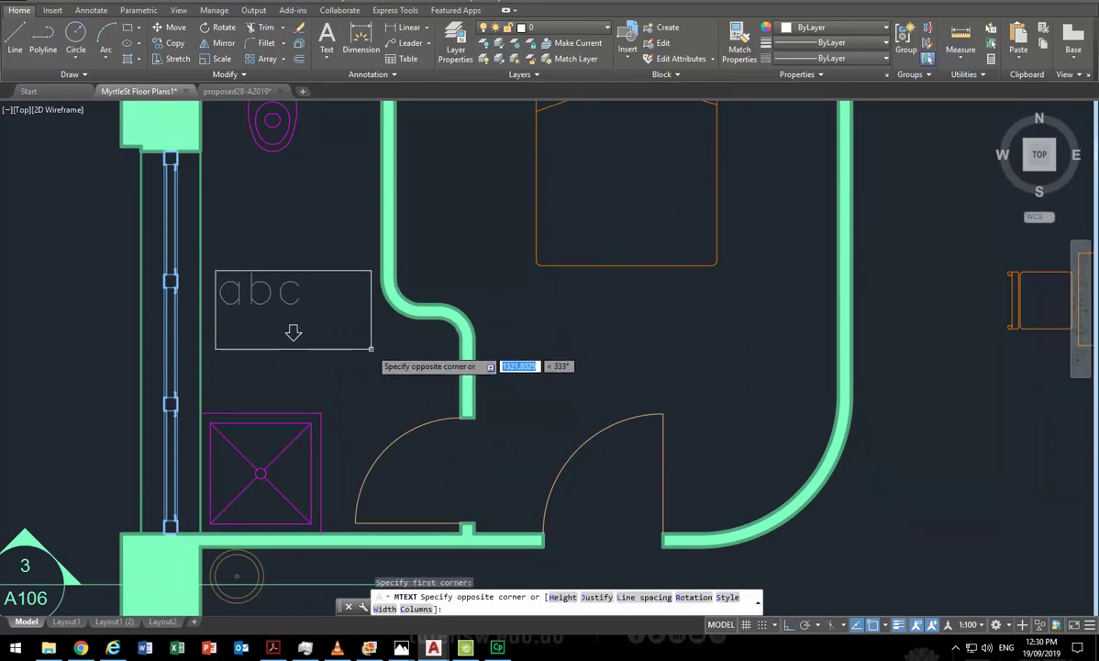
{"action": "left_click", "coordinate": [371, 349]}
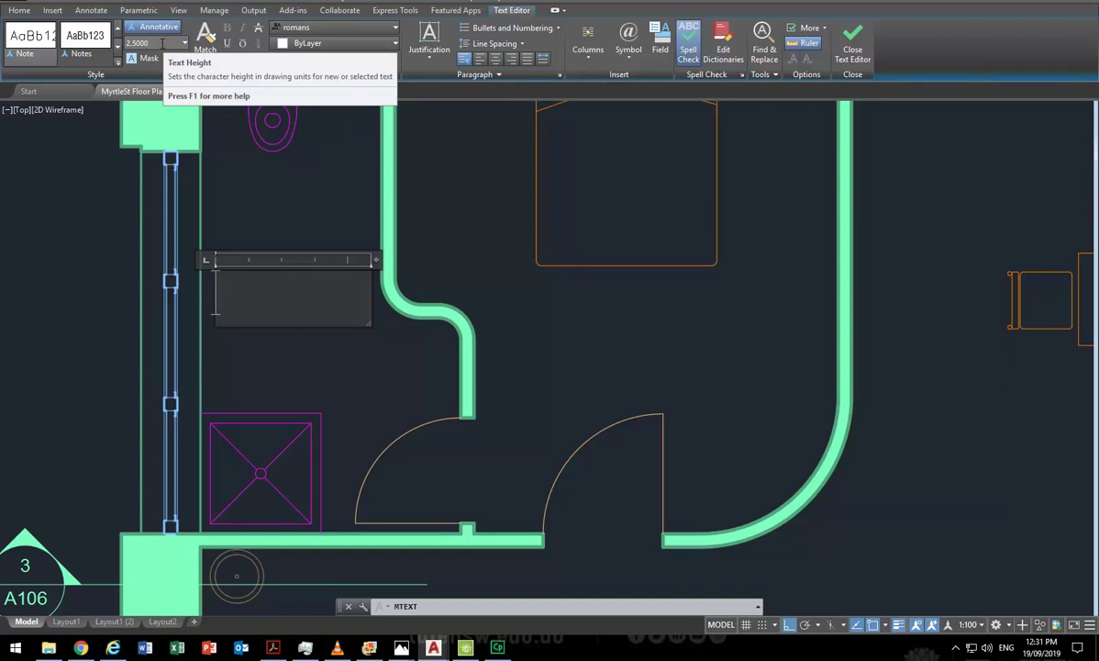
{"action": "left_click", "coordinate": [163, 43]}
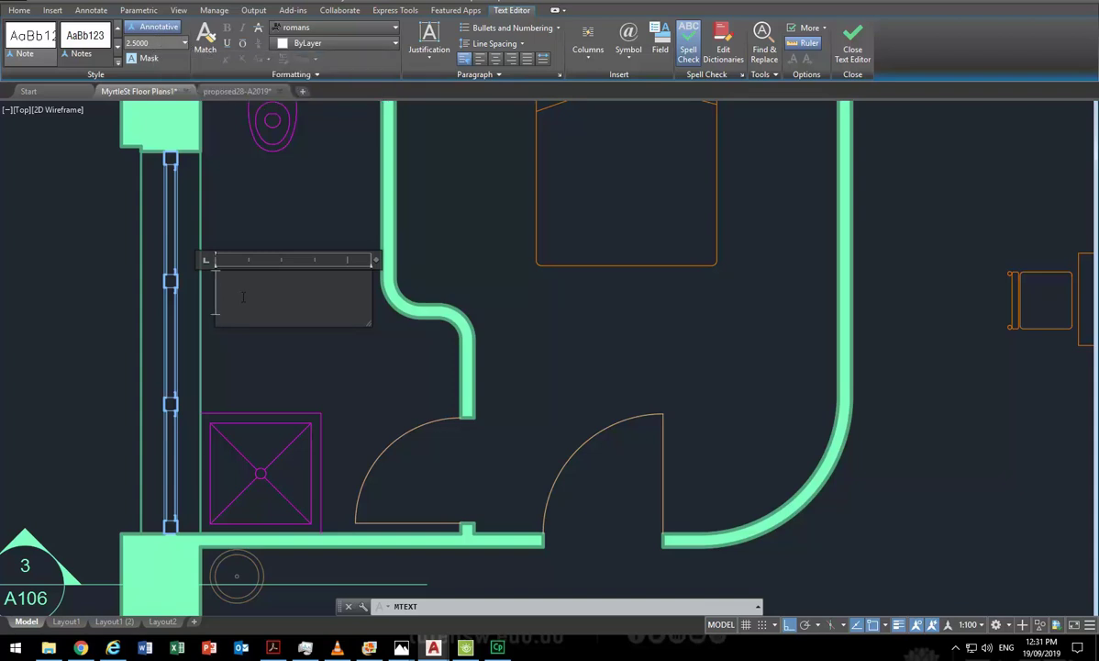
{"action": "left_click", "coordinate": [331, 375]}
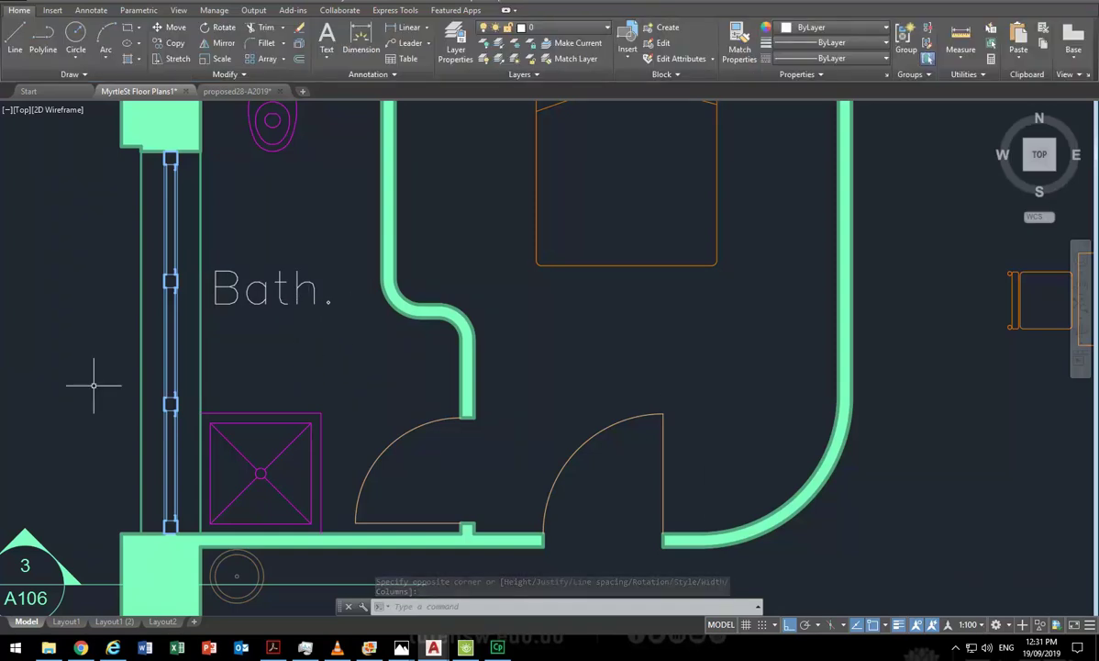
On Layout1, copy the floor plan viewport from its upper-left corner to its upper-right corner, placing the duplicate directly beside the original.
{"action": "left_click", "coordinate": [68, 624]}
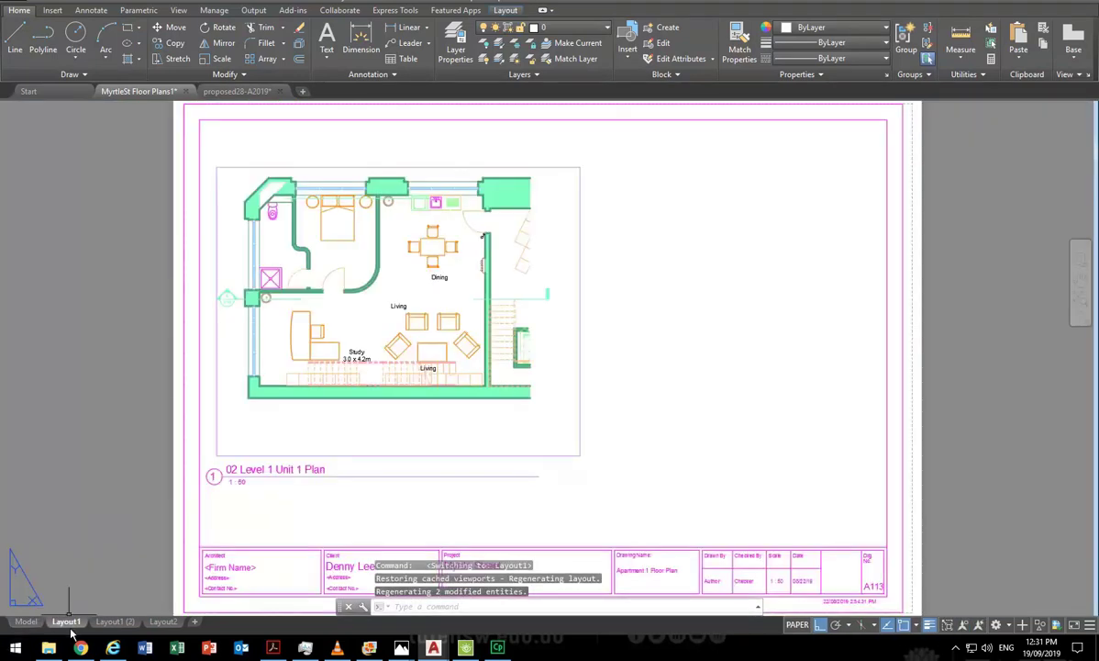
{"action": "left_click", "coordinate": [216, 335]}
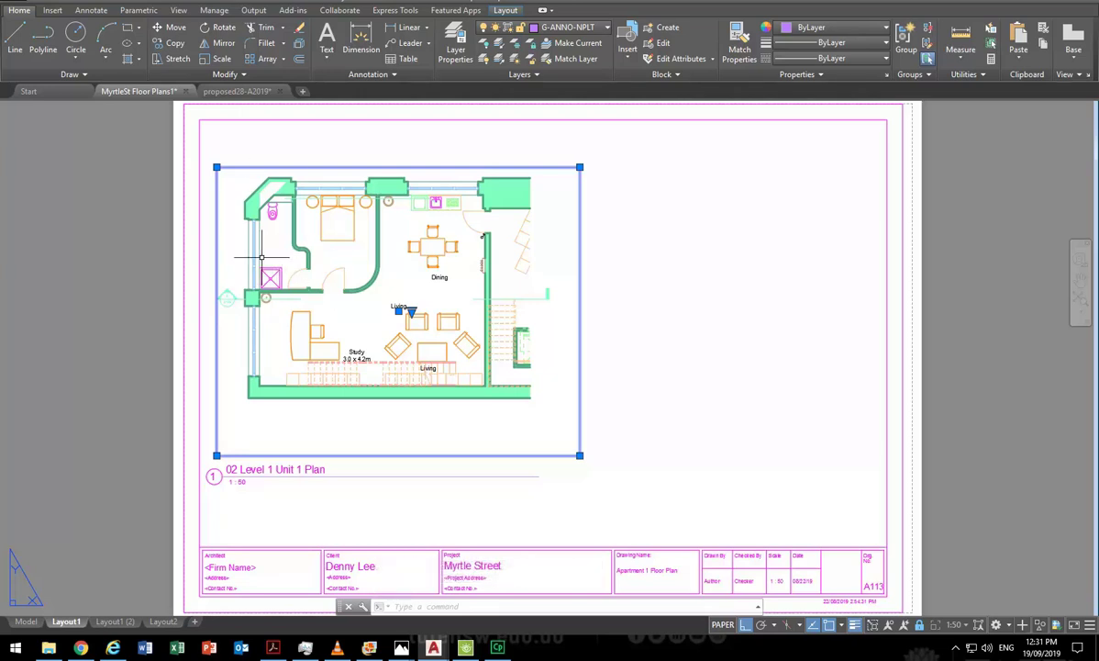
{"action": "left_click", "coordinate": [167, 43]}
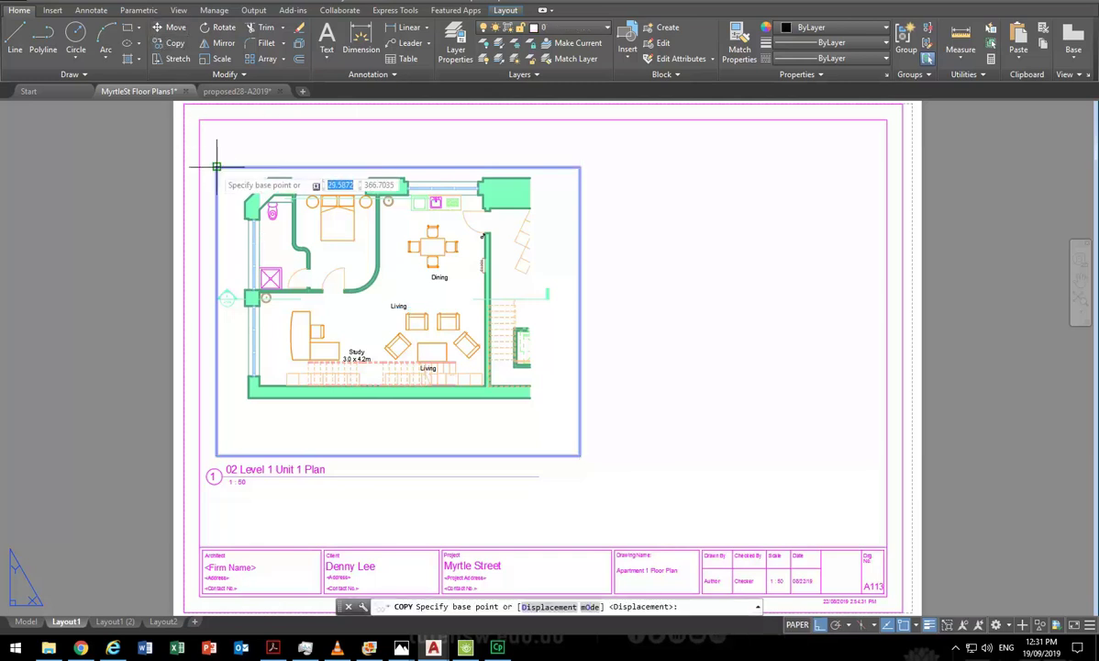
{"action": "left_click", "coordinate": [216, 166]}
{"action": "left_click", "coordinate": [579, 167]}
{"action": "key", "text": "Escape"}
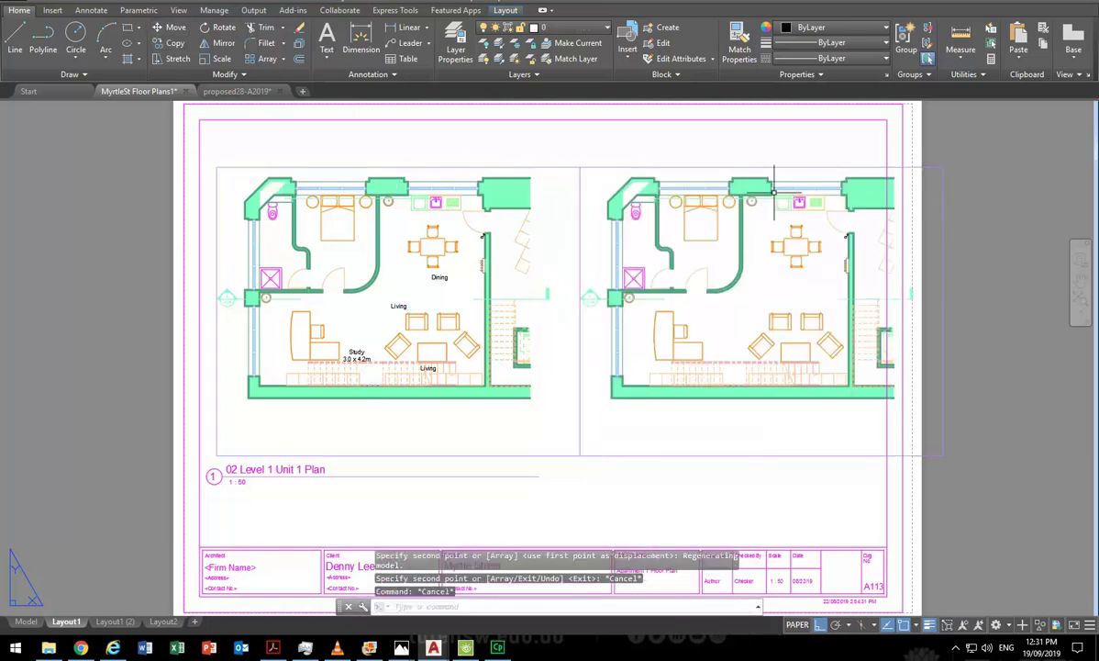
Narrow the original viewport by stretching its lower-right corner inward, towards the plan.
{"action": "left_click", "coordinate": [626, 167]}
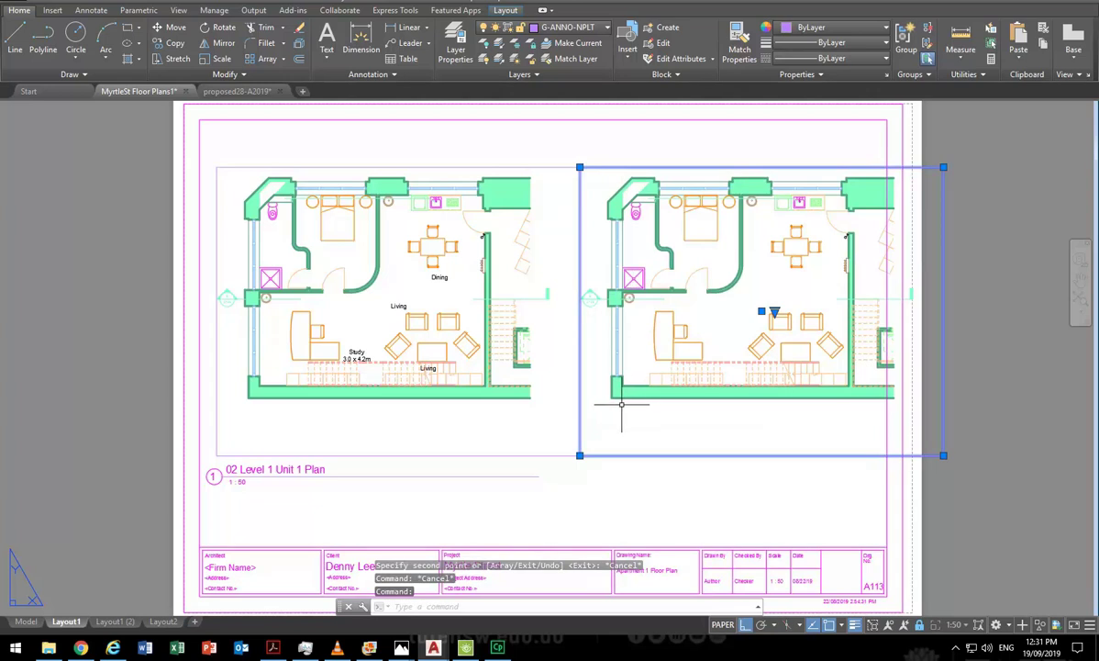
{"action": "key", "text": "Escape"}
{"action": "left_click", "coordinate": [580, 455]}
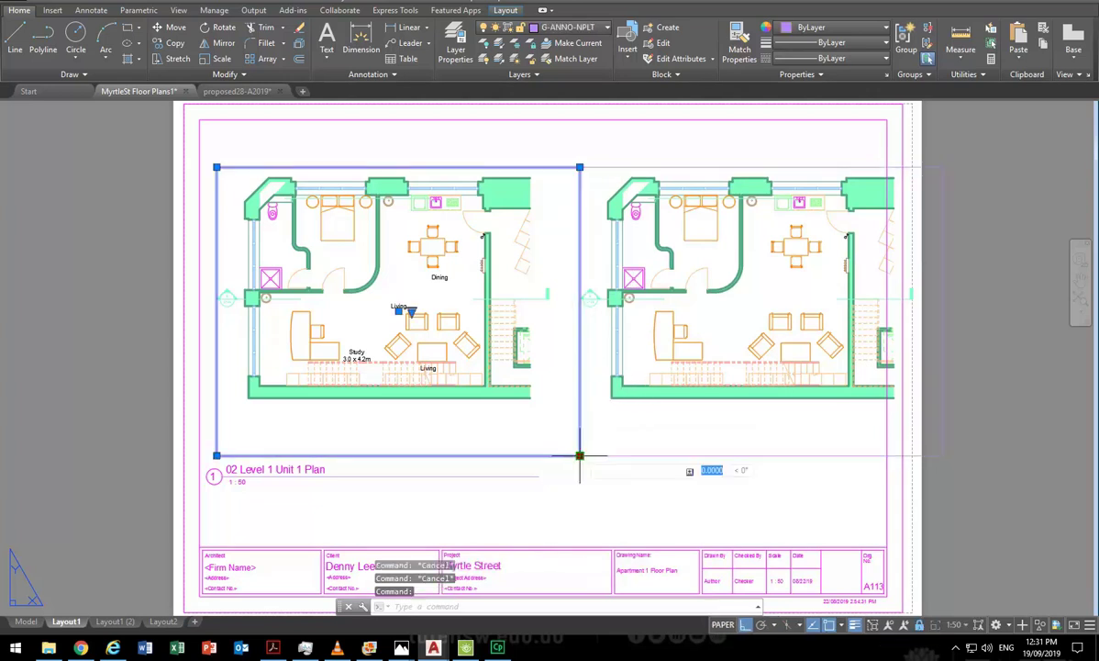
{"action": "left_click", "coordinate": [580, 454]}
{"action": "scroll", "coordinate": [548, 442], "scroll_direction": "up", "scroll_amount": 4}
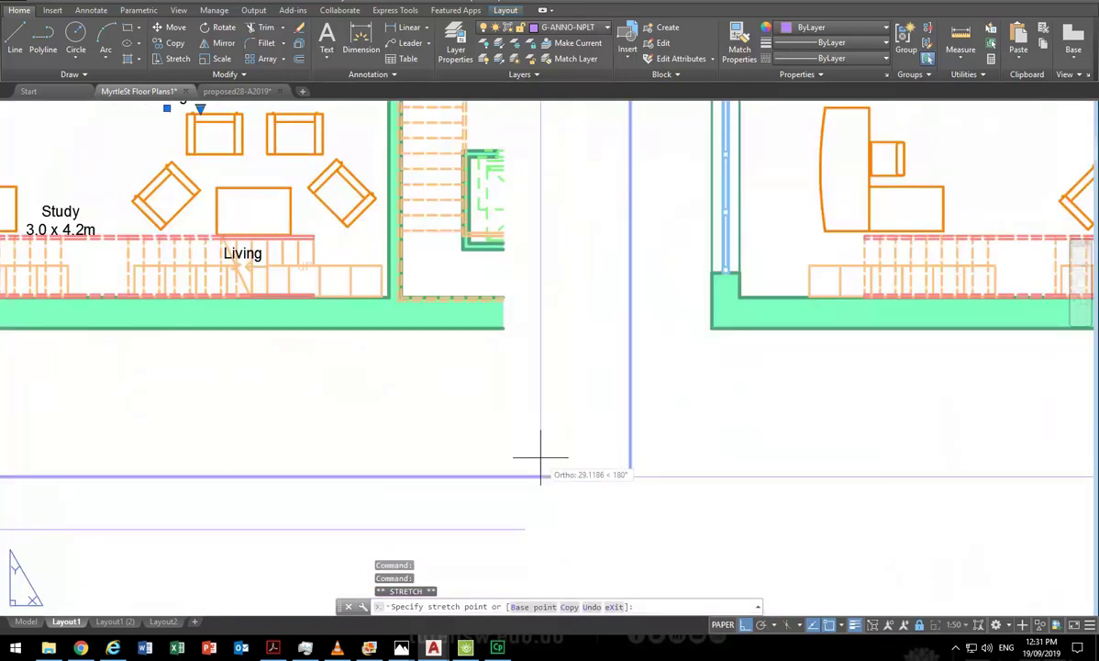
{"action": "scroll", "coordinate": [473, 356], "scroll_direction": "down", "scroll_amount": 5}
{"action": "key", "text": "Escape"}
{"action": "key", "text": "Escape"}
Move the copied viewport sideways so its lower-left corner meets the lower-right corner of the original viewport.
{"action": "left_click", "coordinate": [446, 447]}
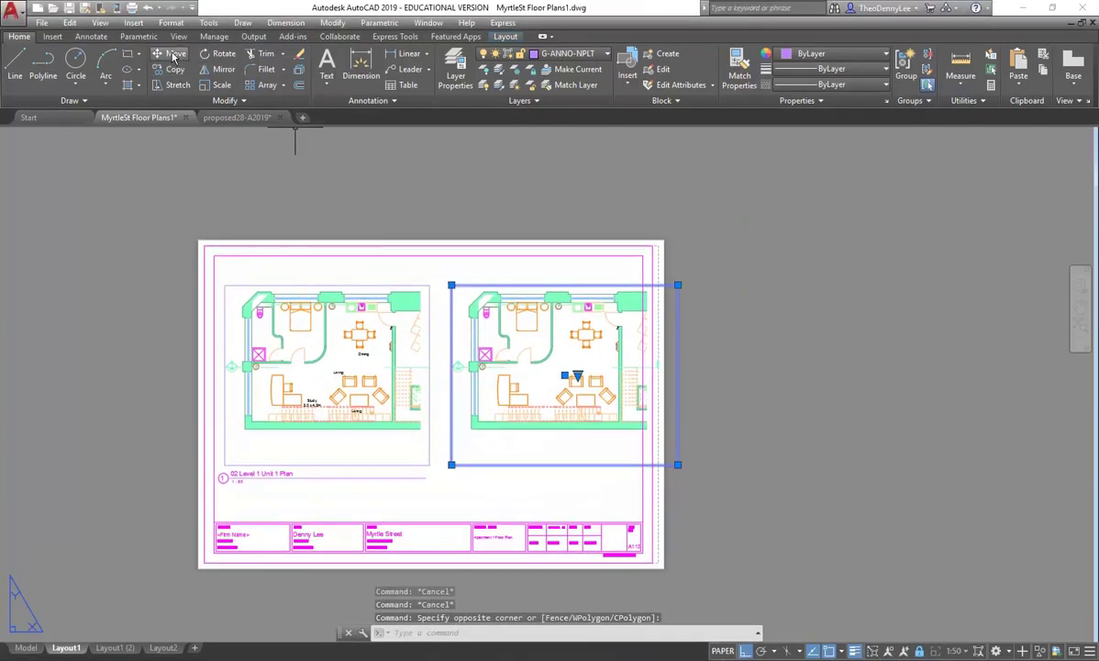
{"action": "left_click", "coordinate": [171, 53]}
{"action": "scroll", "coordinate": [456, 442], "scroll_direction": "up", "scroll_amount": 3}
{"action": "left_click", "coordinate": [456, 444]}
{"action": "left_click", "coordinate": [381, 393]}
{"action": "middle_click_drag", "start_coordinate": [382, 393], "coordinate": [402, 402]}
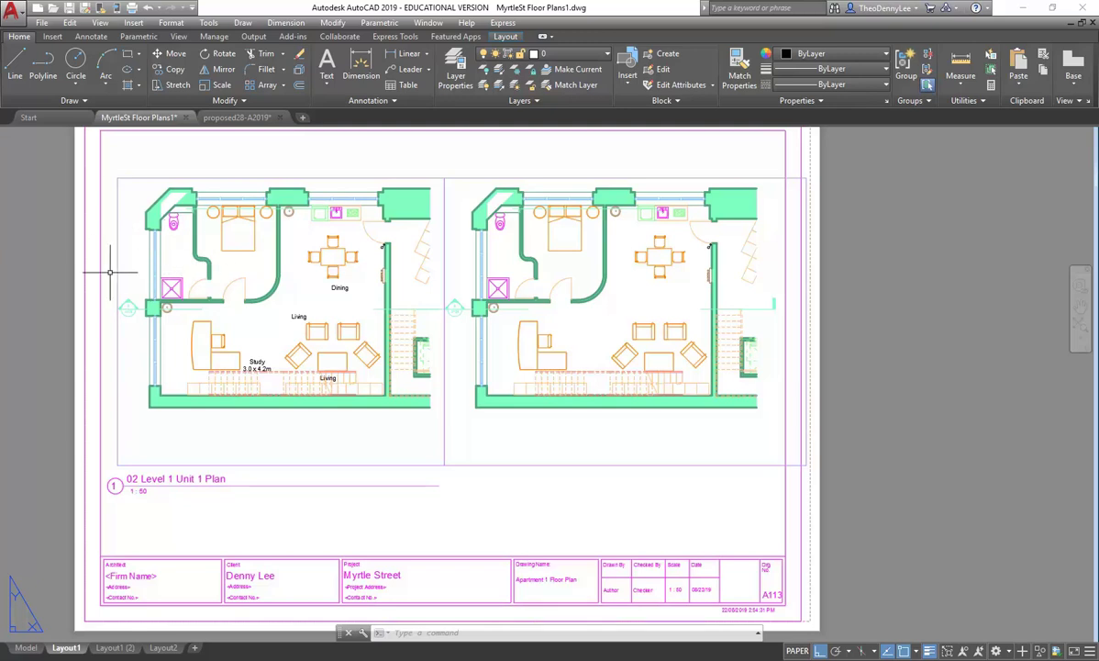
Activate the copied viewport and set its scale to 1:100.
{"action": "double_click", "coordinate": [569, 315]}
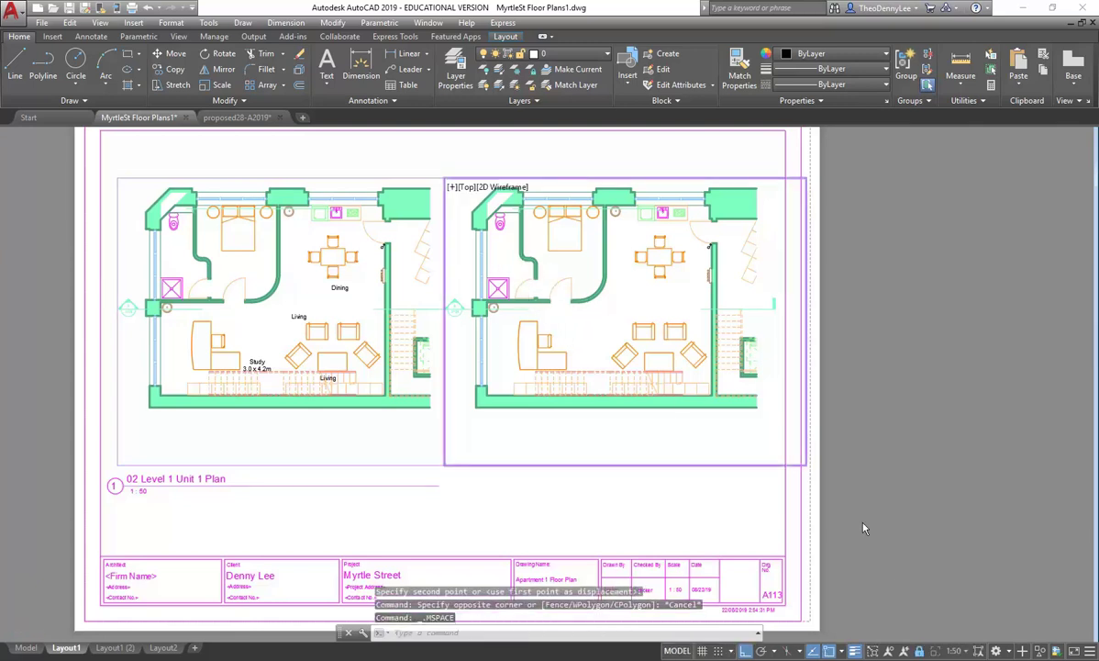
{"action": "left_click", "coordinate": [954, 650]}
{"action": "left_click", "coordinate": [947, 582]}
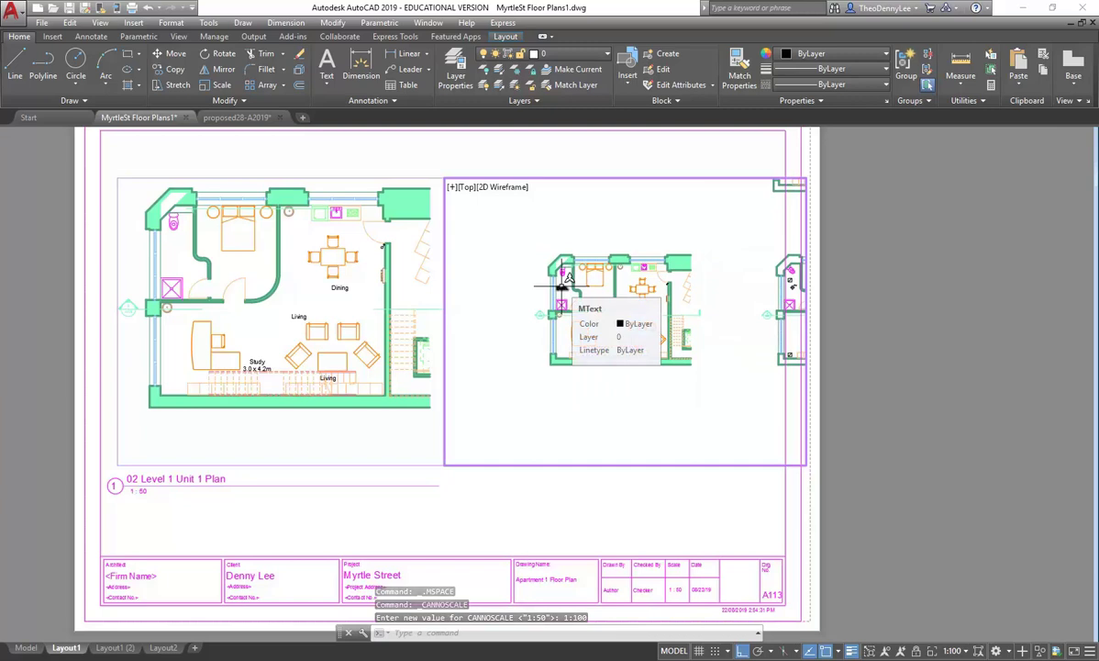
Check the Bath. label in the 1:100 viewport against the original 1:50 viewport, and return to model space.
{"action": "left_click", "coordinate": [952, 650]}
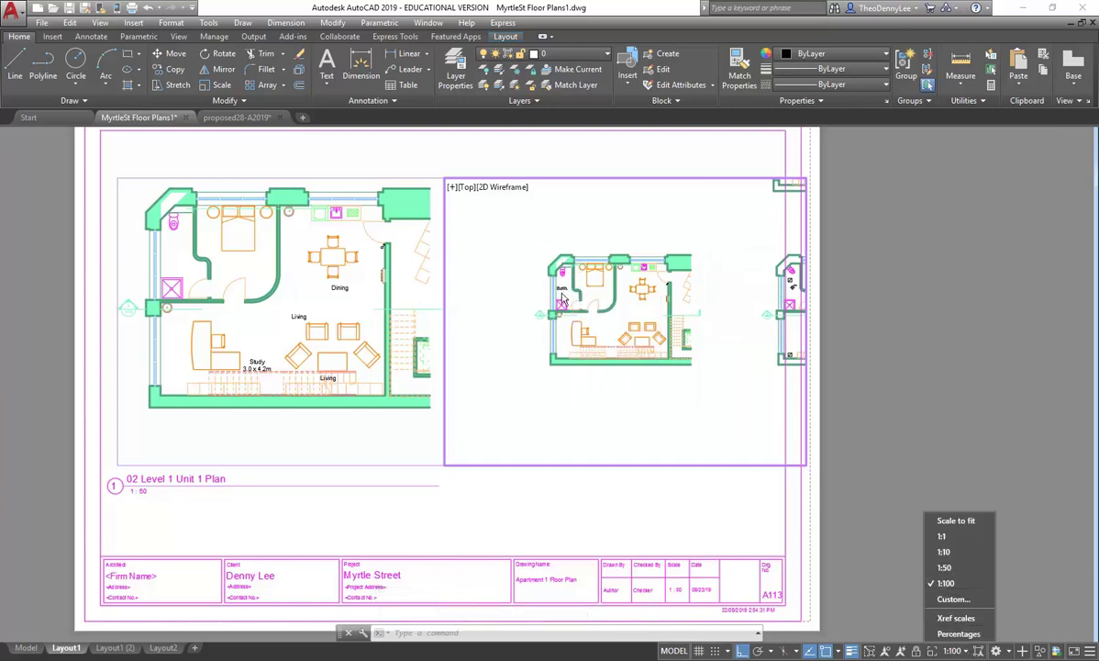
{"action": "left_click", "coordinate": [491, 304]}
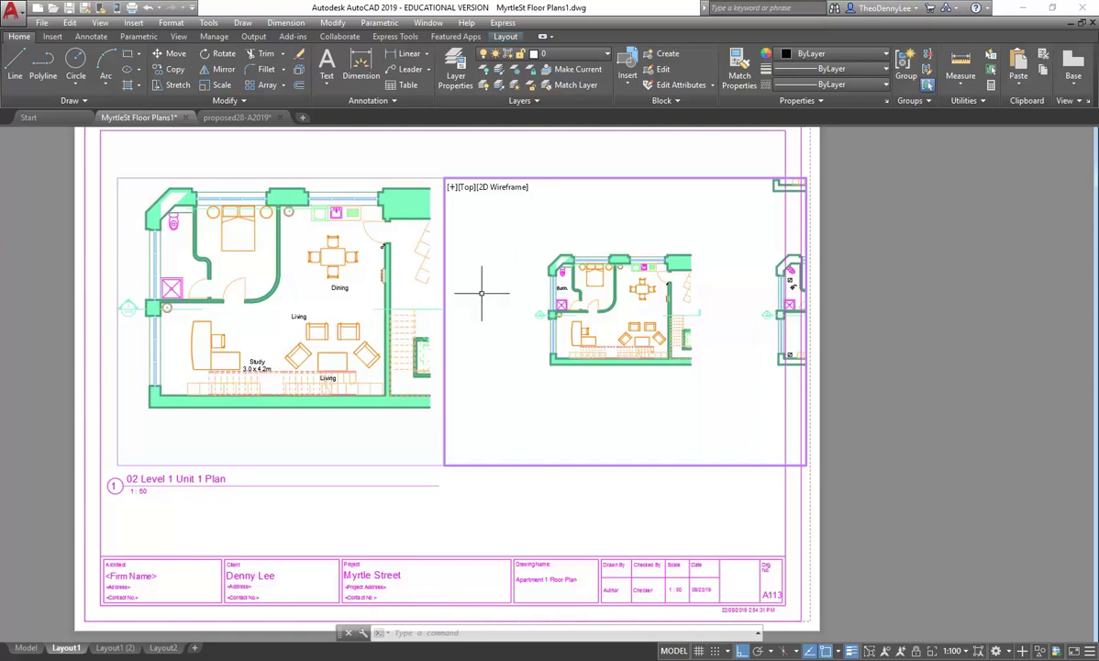
{"action": "left_click", "coordinate": [210, 334]}
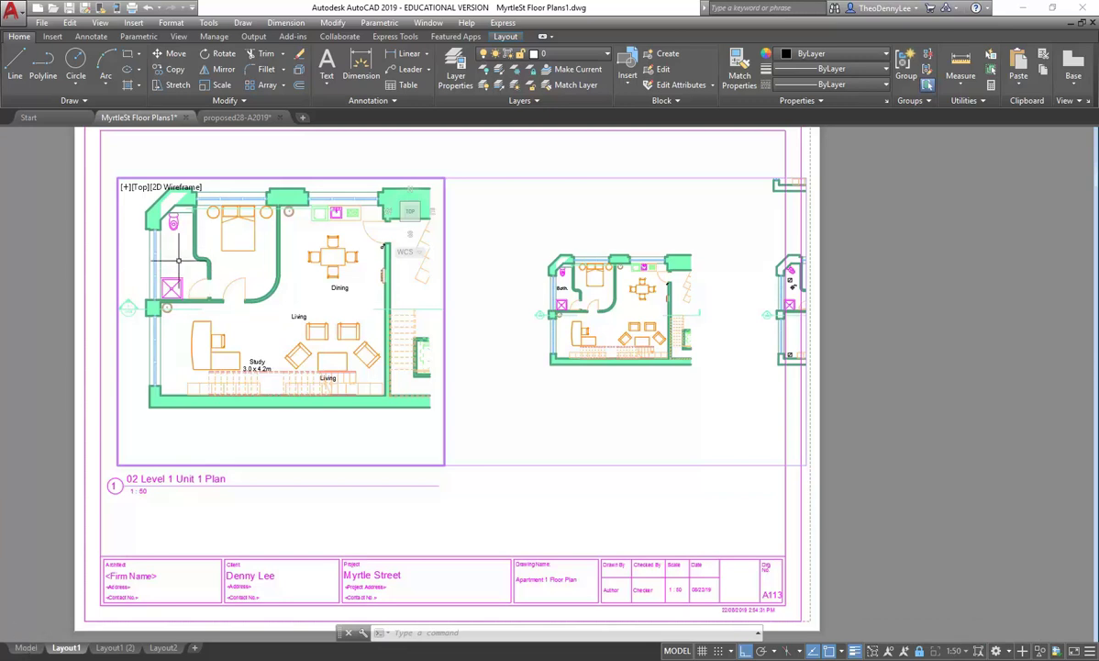
{"action": "left_click", "coordinate": [26, 648]}
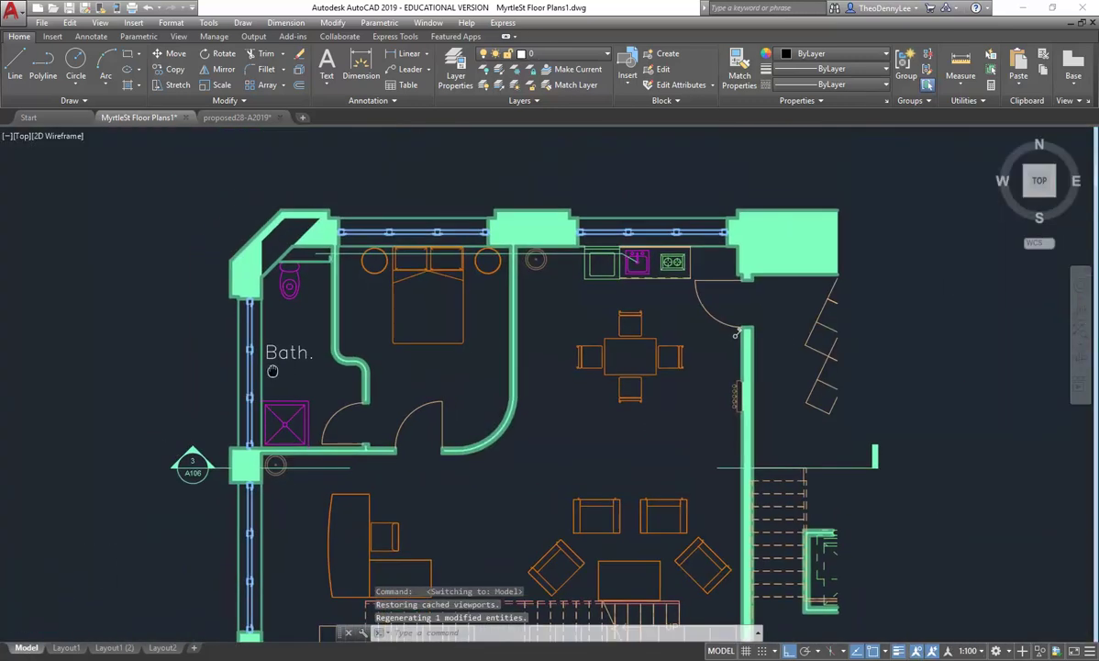
{"action": "left_click", "coordinate": [327, 78]}
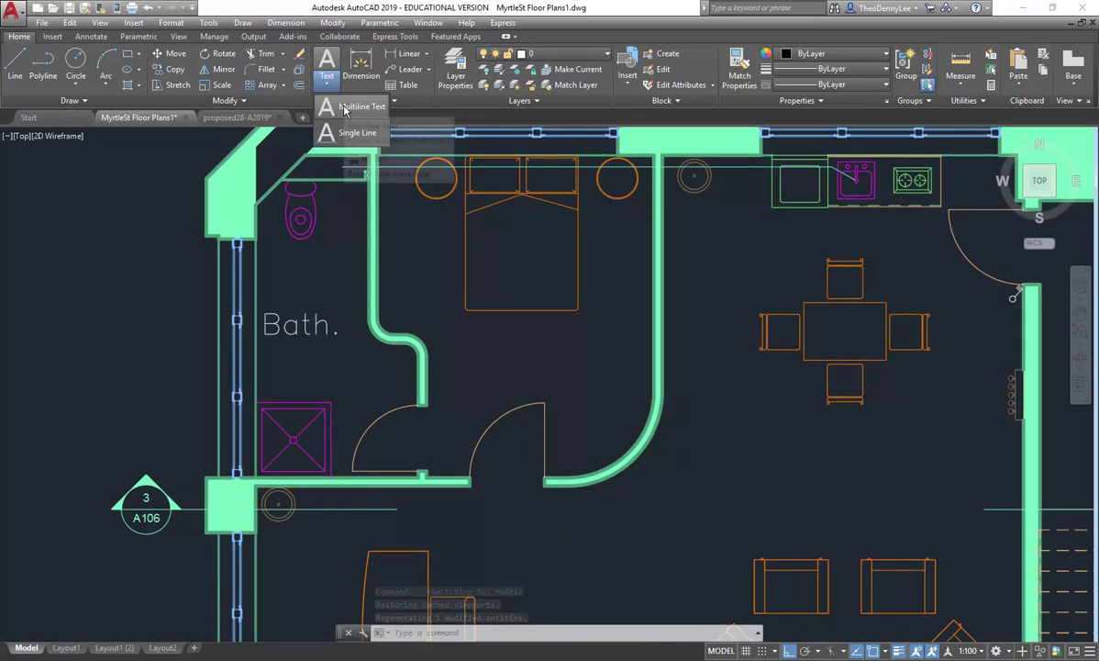
{"action": "left_click", "coordinate": [353, 107]}
{"action": "key", "text": "Escape"}
{"action": "key", "text": "Escape"}
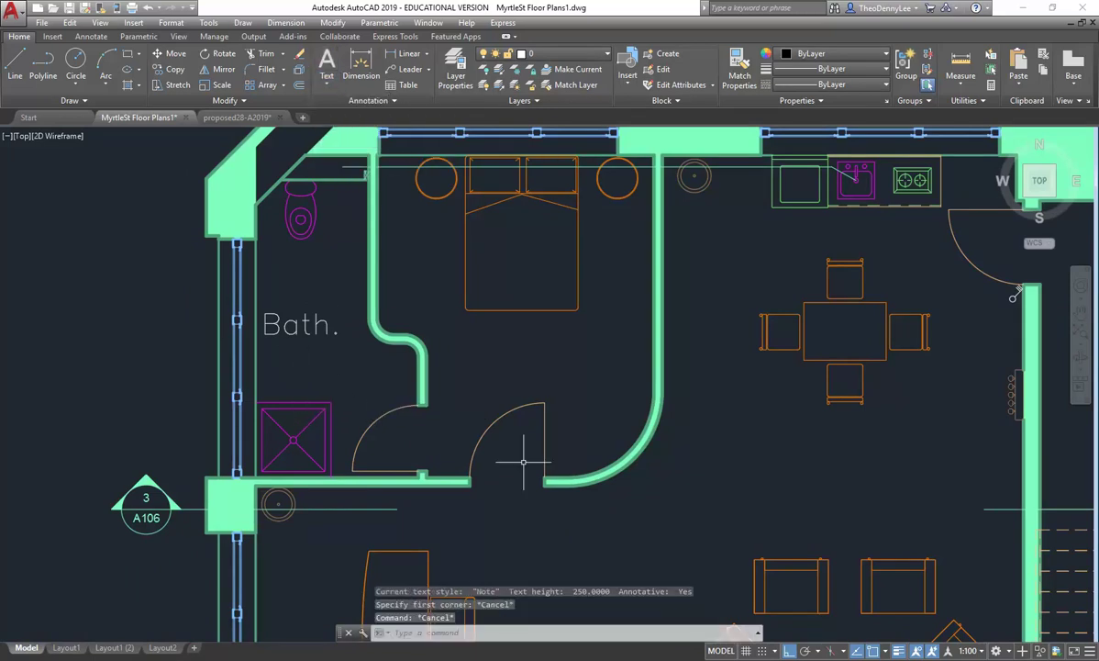
Set the model space annotation scale to 1:50.
{"action": "left_click", "coordinate": [983, 653]}
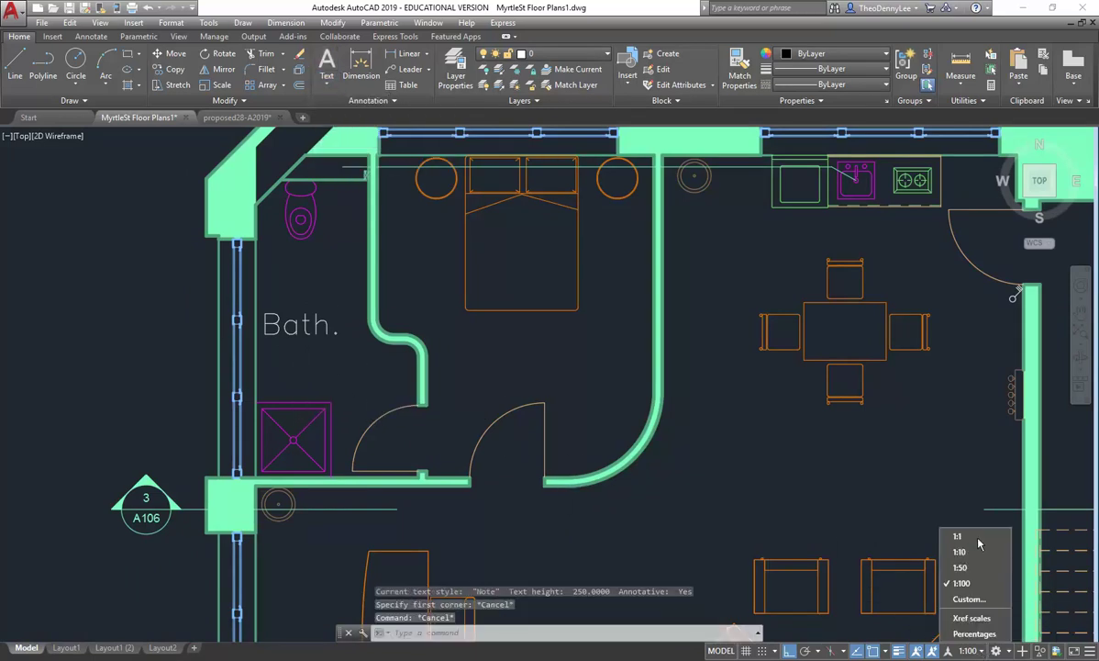
{"action": "left_click", "coordinate": [959, 568]}
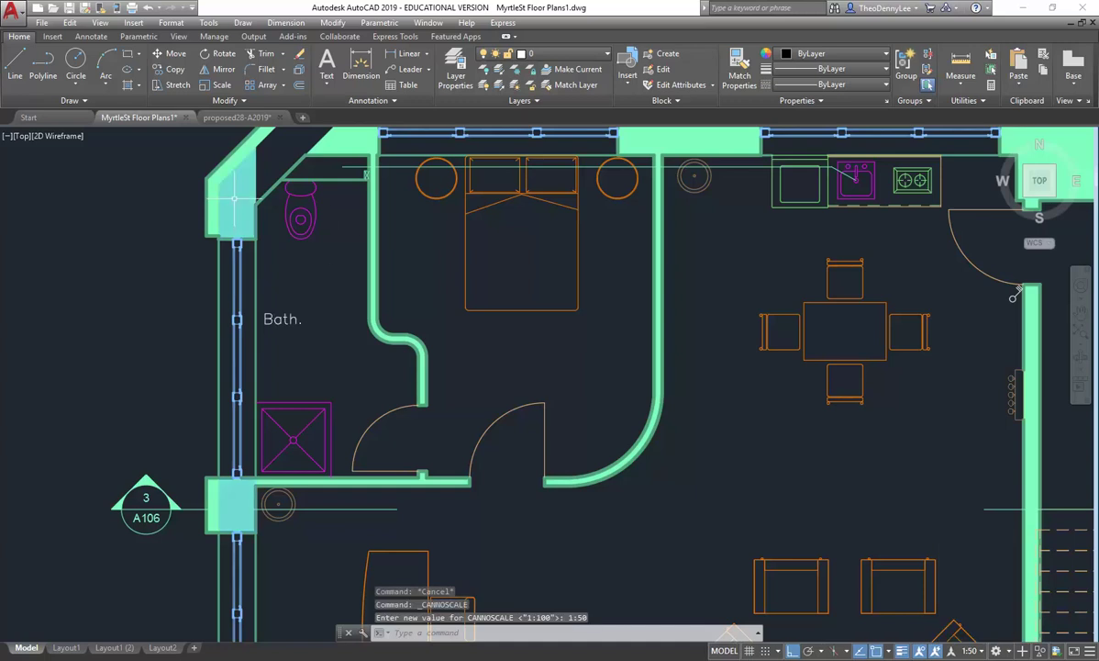
{"action": "left_click", "coordinate": [326, 79]}
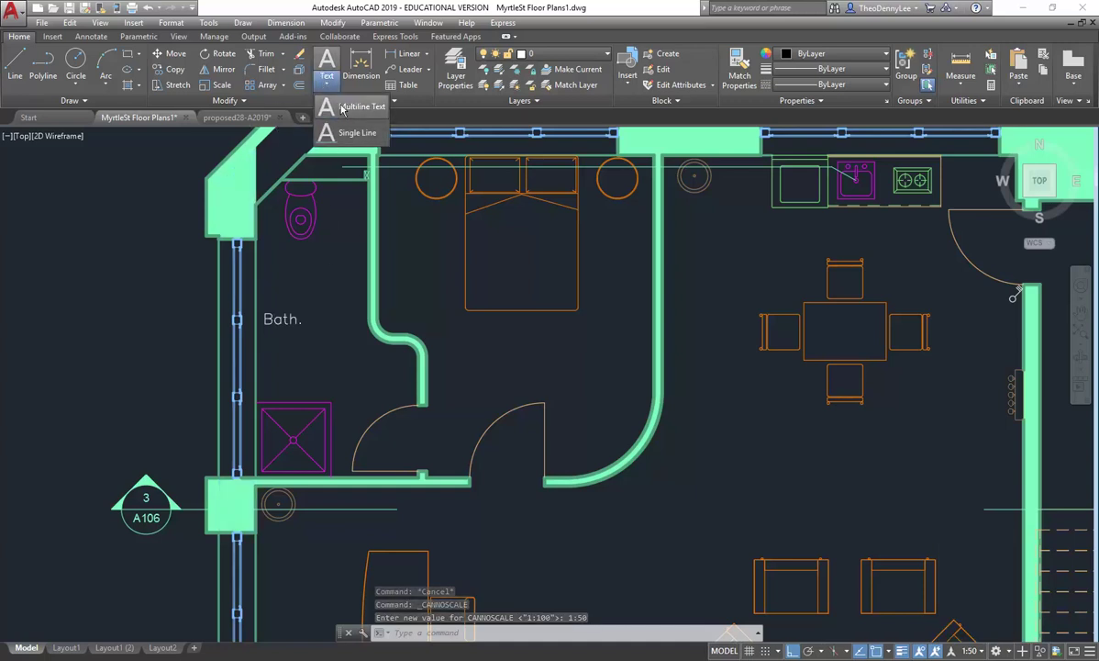
{"action": "left_click", "coordinate": [358, 106]}
{"action": "scroll", "coordinate": [275, 379], "scroll_direction": "up", "scroll_amount": 3}
{"action": "scroll", "coordinate": [272, 345], "scroll_direction": "down", "scroll_amount": 3}
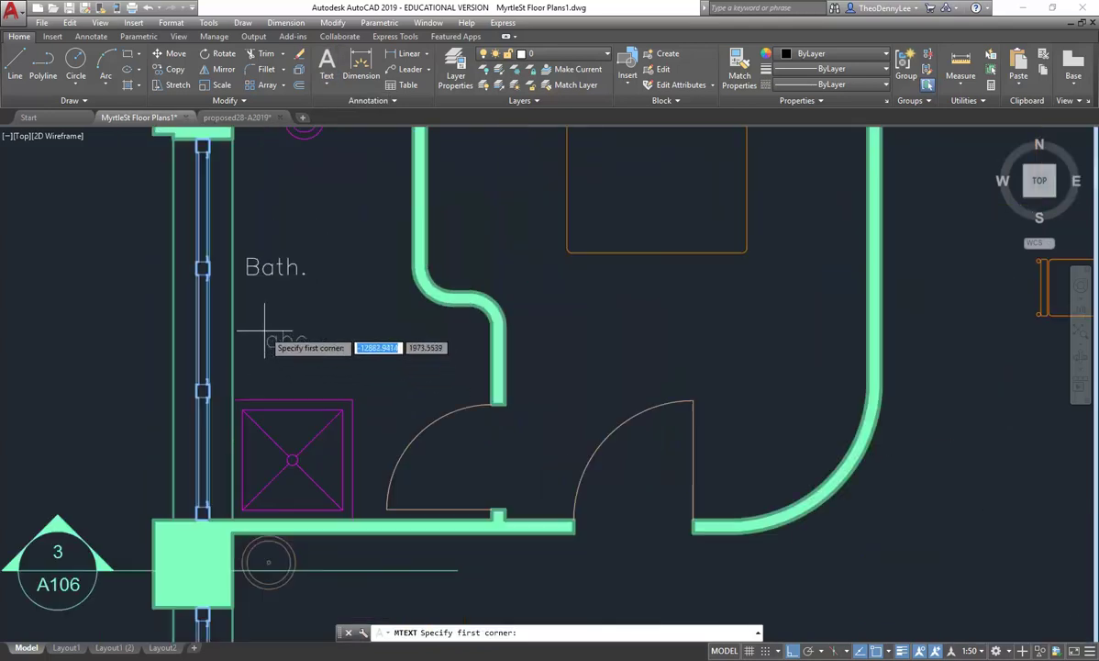
{"action": "left_click", "coordinate": [247, 308]}
{"action": "key", "text": "Escape"}
Remove the 1:50 scale from the Bath. label's annotative object scale list through its properties.
{"action": "left_click", "coordinate": [321, 239]}
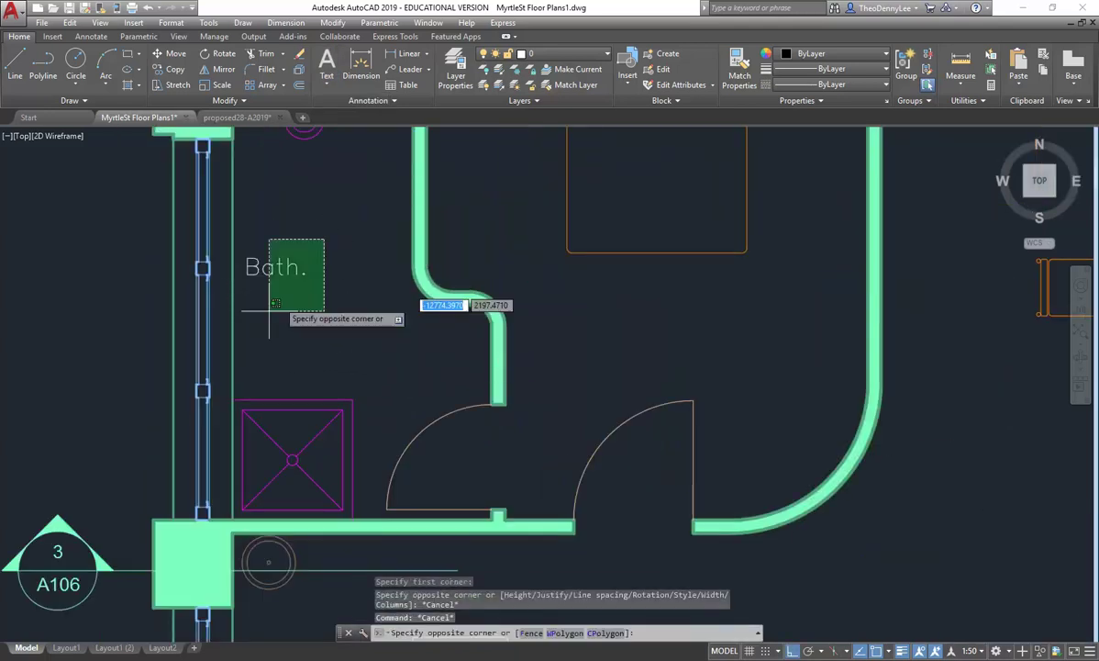
{"action": "scroll", "coordinate": [273, 327], "scroll_direction": "down", "scroll_amount": 2}
{"action": "right_click", "coordinate": [266, 255]}
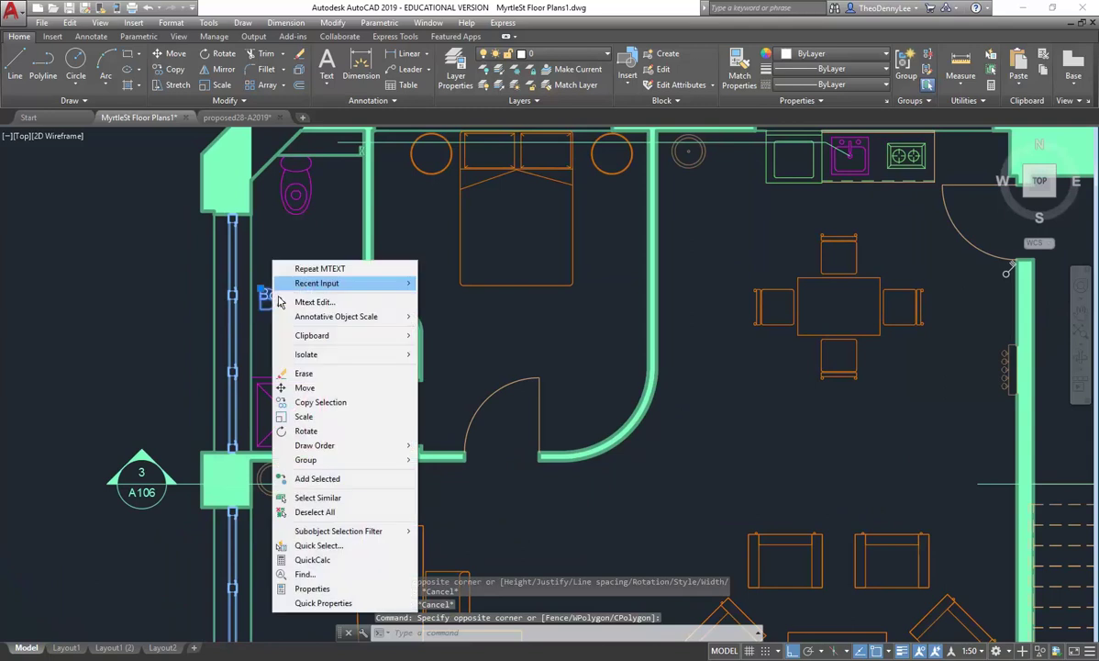
{"action": "left_click", "coordinate": [326, 587]}
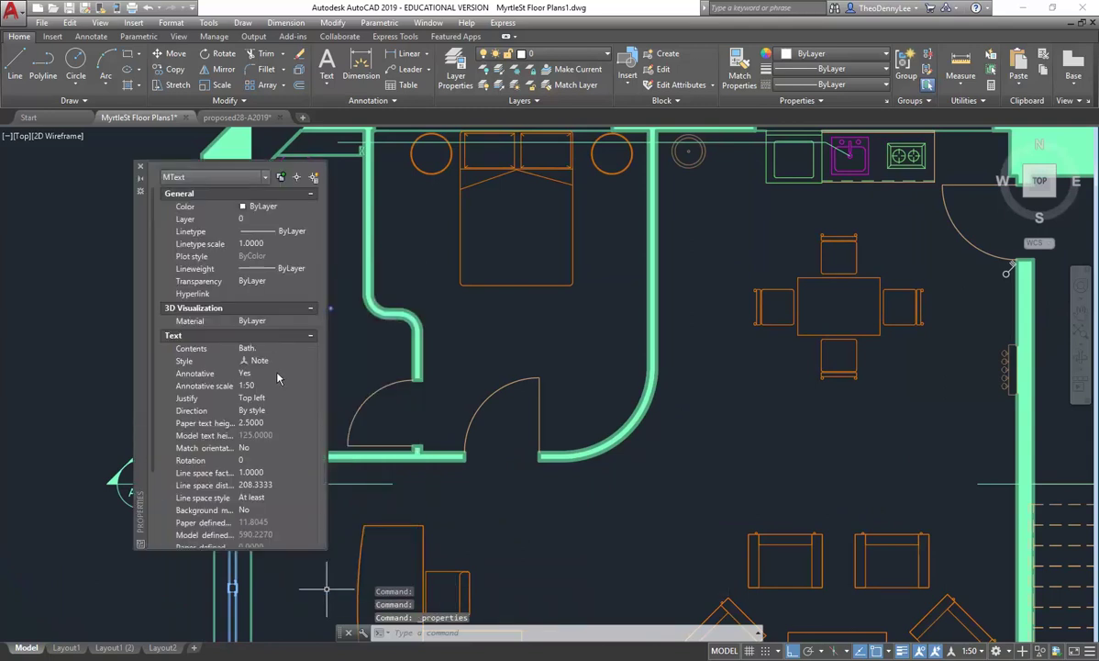
{"action": "left_click", "coordinate": [298, 387]}
{"action": "left_click", "coordinate": [317, 386]}
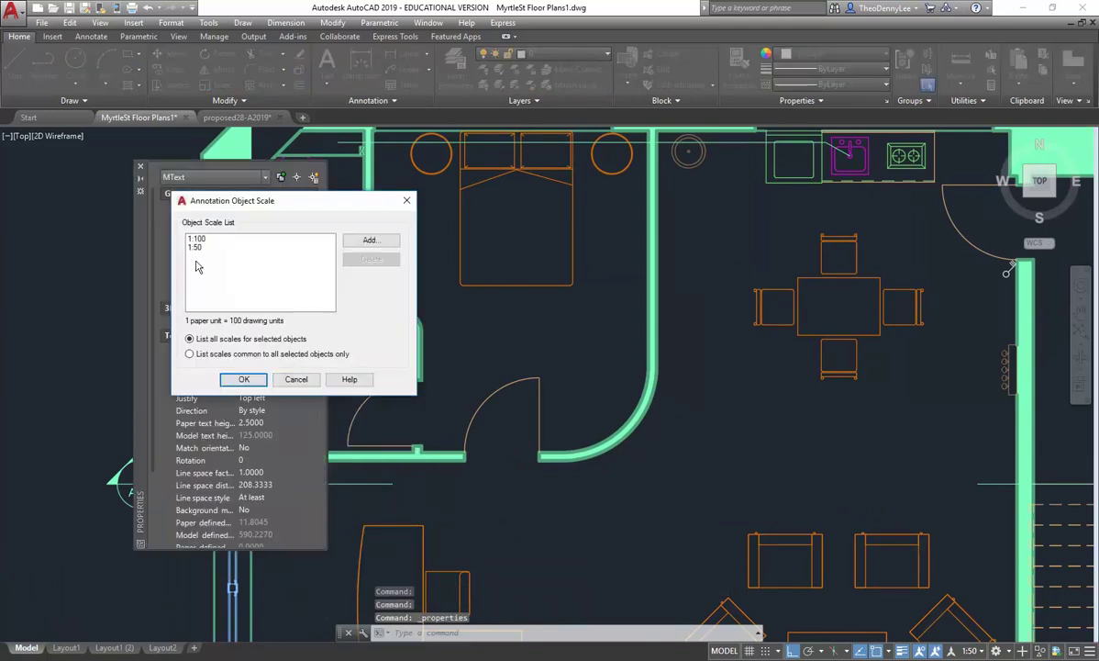
{"action": "left_click", "coordinate": [202, 247]}
{"action": "left_click", "coordinate": [371, 259]}
{"action": "left_click", "coordinate": [256, 381]}
{"action": "left_click", "coordinate": [139, 166]}
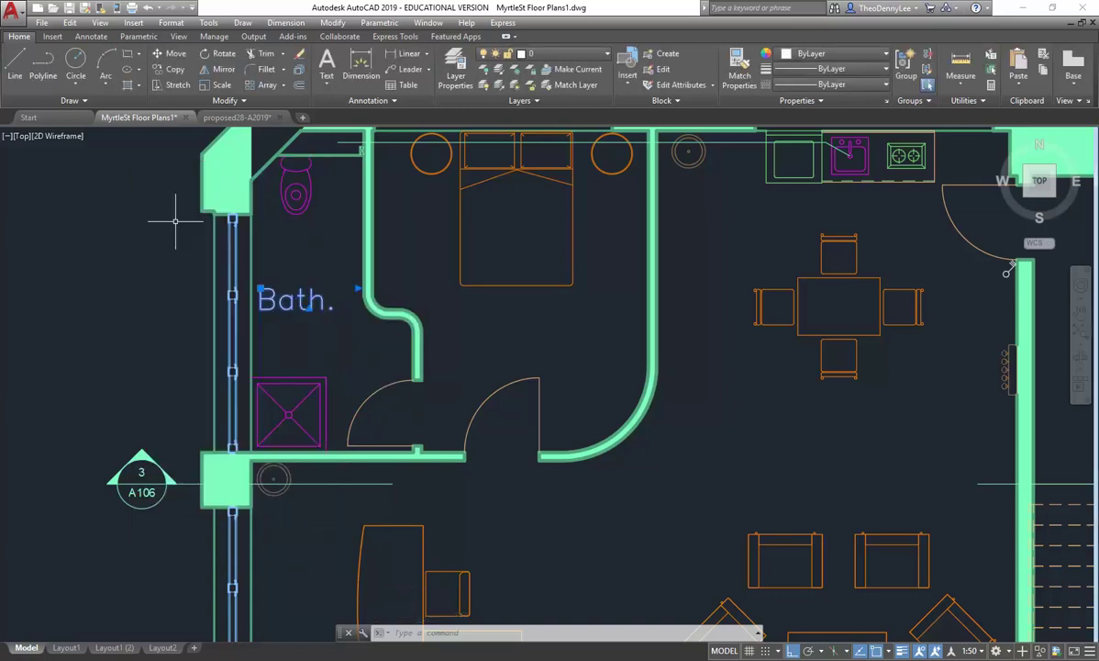
{"action": "key", "text": "Escape"}
{"action": "key", "text": "Escape"}
Keep the annotation scale at 1:50 and inspect the Bath. label's properties for its annotative scale.
{"action": "middle_click_drag", "start_coordinate": [257, 341], "coordinate": [272, 334]}
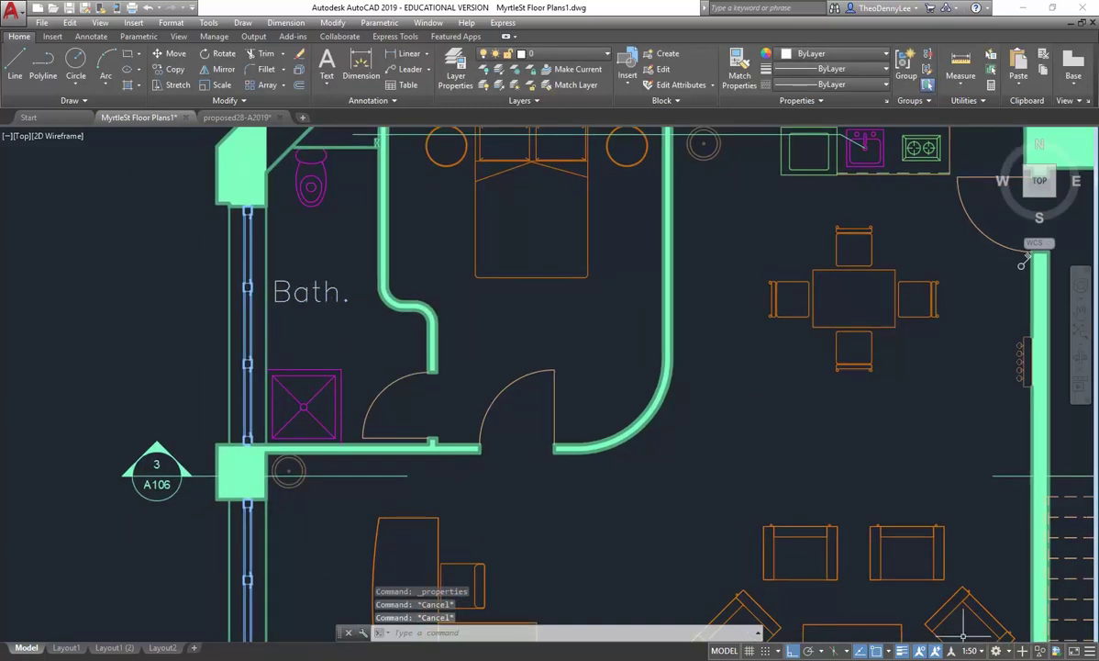
{"action": "left_click", "coordinate": [972, 650]}
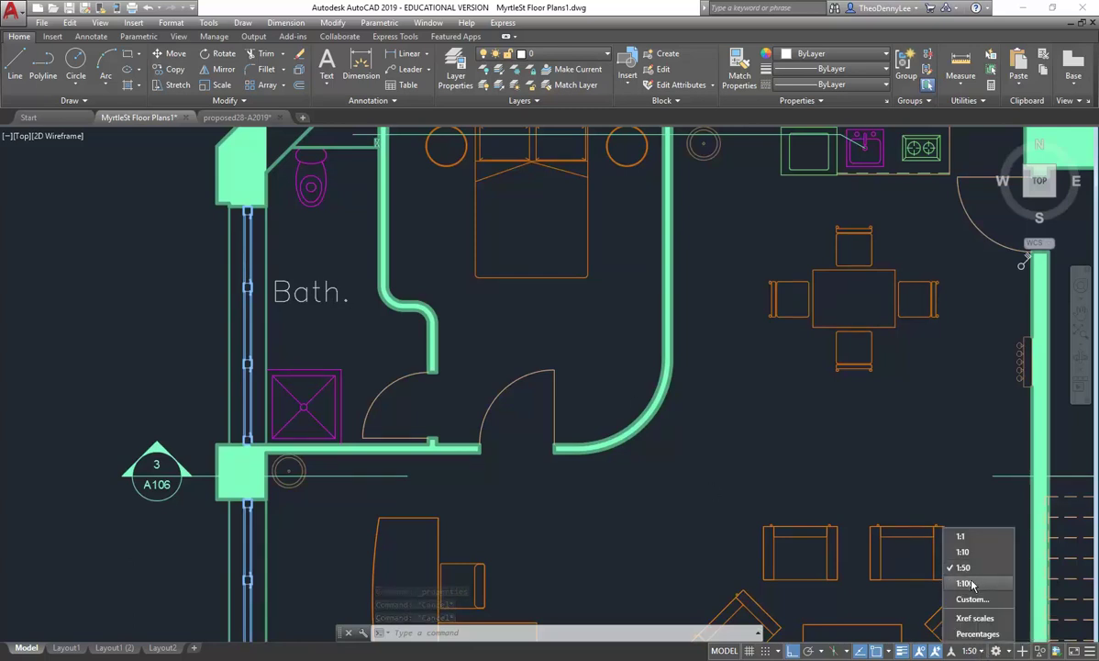
{"action": "left_click", "coordinate": [963, 567]}
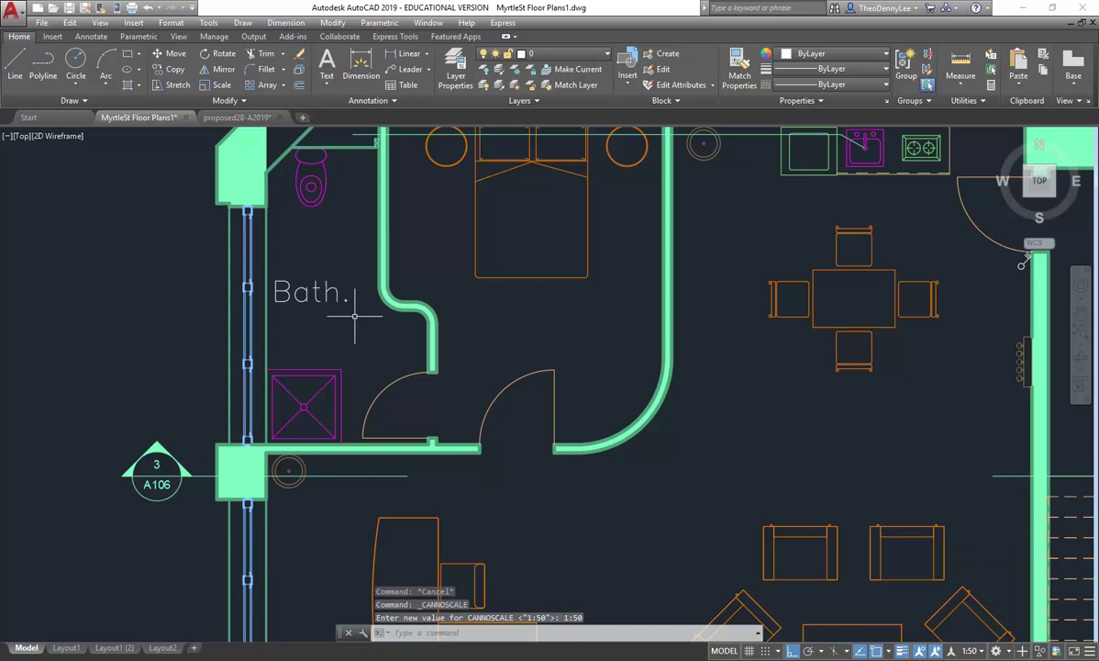
{"action": "left_click", "coordinate": [285, 286]}
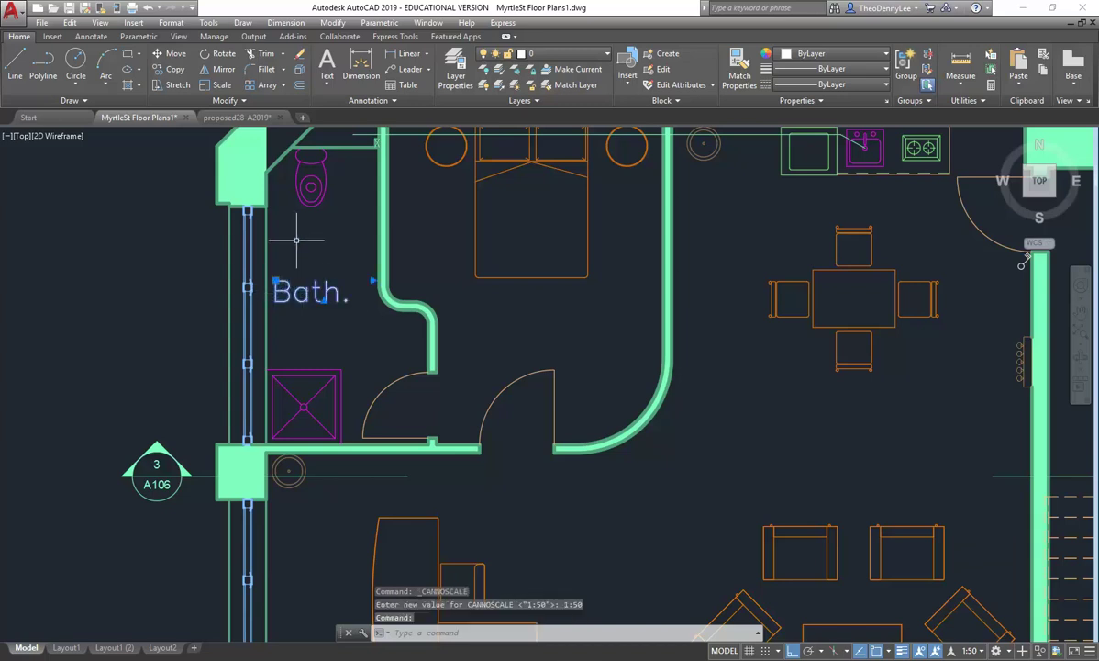
{"action": "right_click", "coordinate": [291, 241]}
{"action": "left_click", "coordinate": [349, 565]}
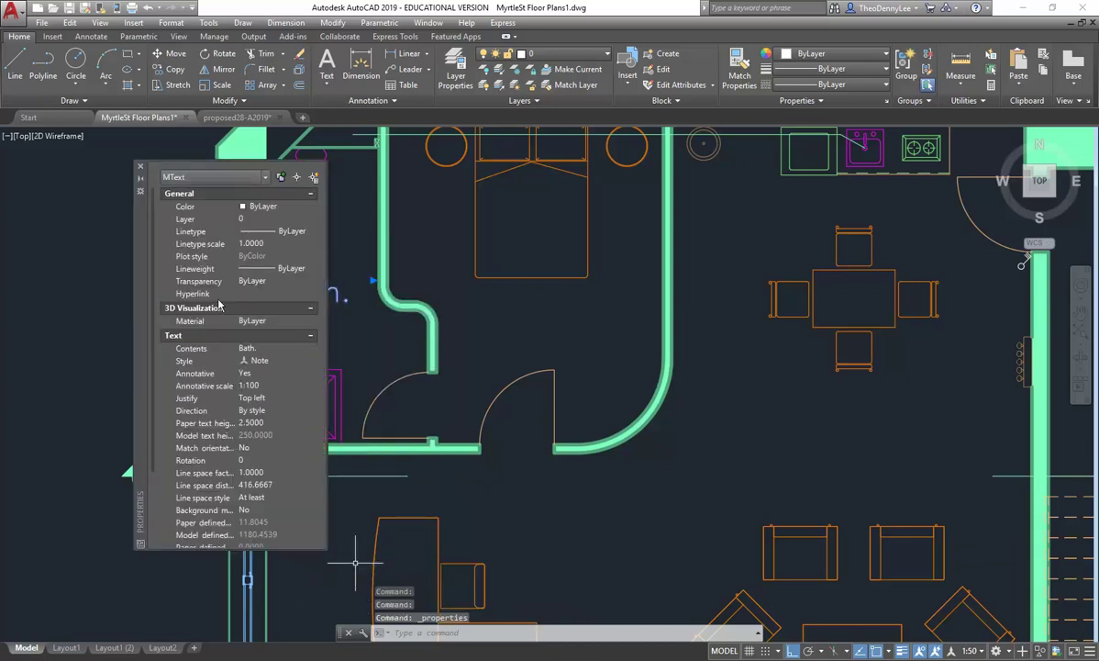
{"action": "left_click", "coordinate": [140, 166]}
{"action": "key", "text": "Escape"}
{"action": "key", "text": "Escape"}
Add a second multiline text label reading "Bath." directly below the existing bathroom label.
{"action": "left_click", "coordinate": [332, 85]}
{"action": "left_click", "coordinate": [344, 109]}
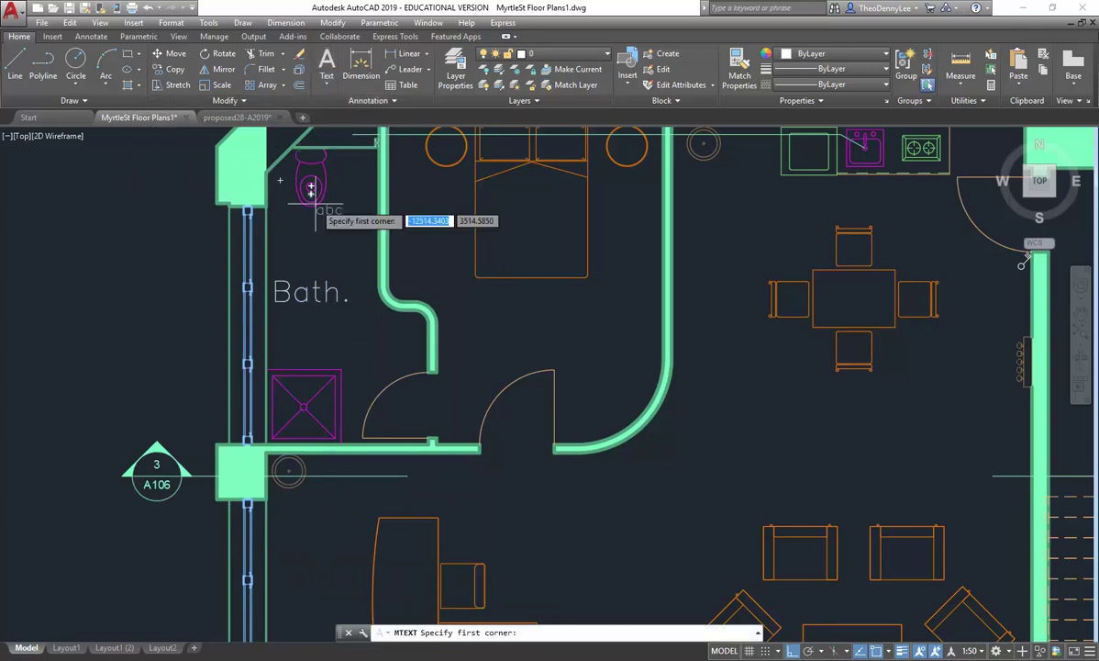
{"action": "scroll", "coordinate": [307, 304], "scroll_direction": "up", "scroll_amount": 5}
{"action": "left_click", "coordinate": [188, 333]}
{"action": "left_click", "coordinate": [550, 458]}
{"action": "type", "text": "Bath"}
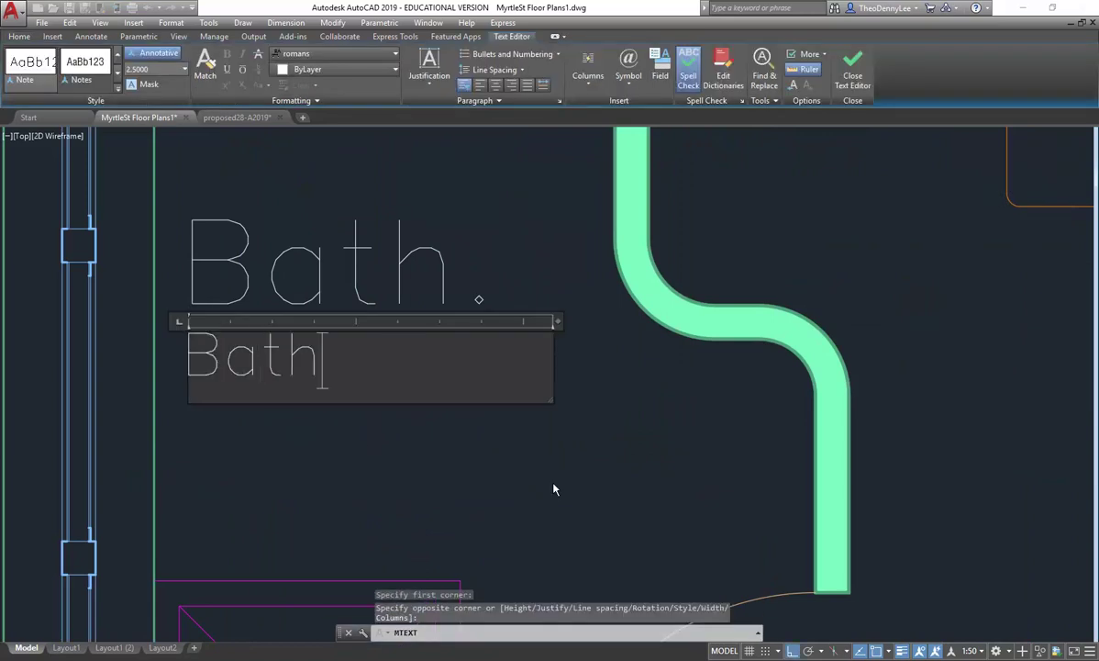
{"action": "type", "text": "."}
{"action": "left_click", "coordinate": [555, 489]}
Move the smaller Bath. label horizontally so it sits beneath the middle of the larger label.
{"action": "scroll", "coordinate": [220, 372], "scroll_direction": "down", "scroll_amount": 3}
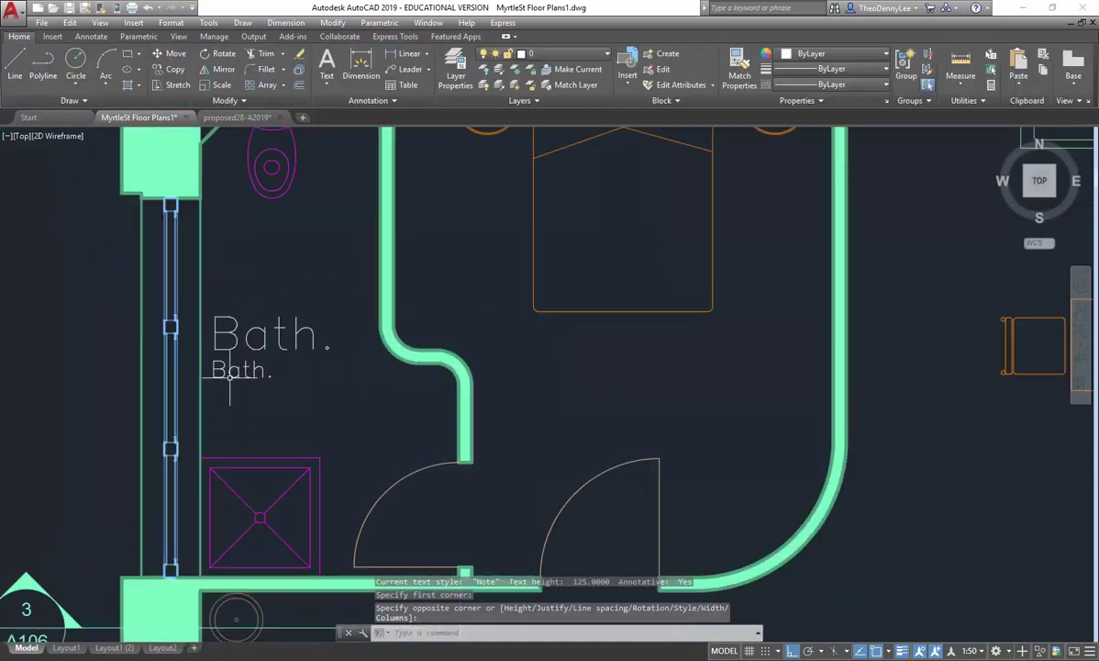
{"action": "left_click", "coordinate": [236, 372]}
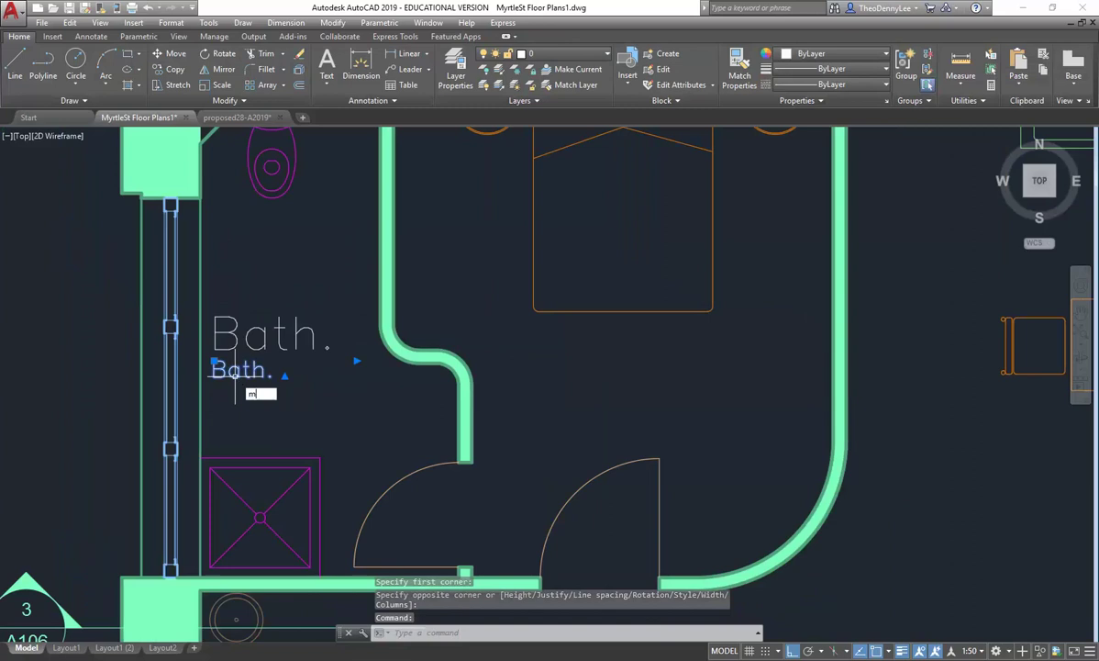
{"action": "type", "text": "m"}
{"action": "key", "text": "Return"}
{"action": "left_click", "coordinate": [227, 403]}
{"action": "left_click", "coordinate": [259, 404]}
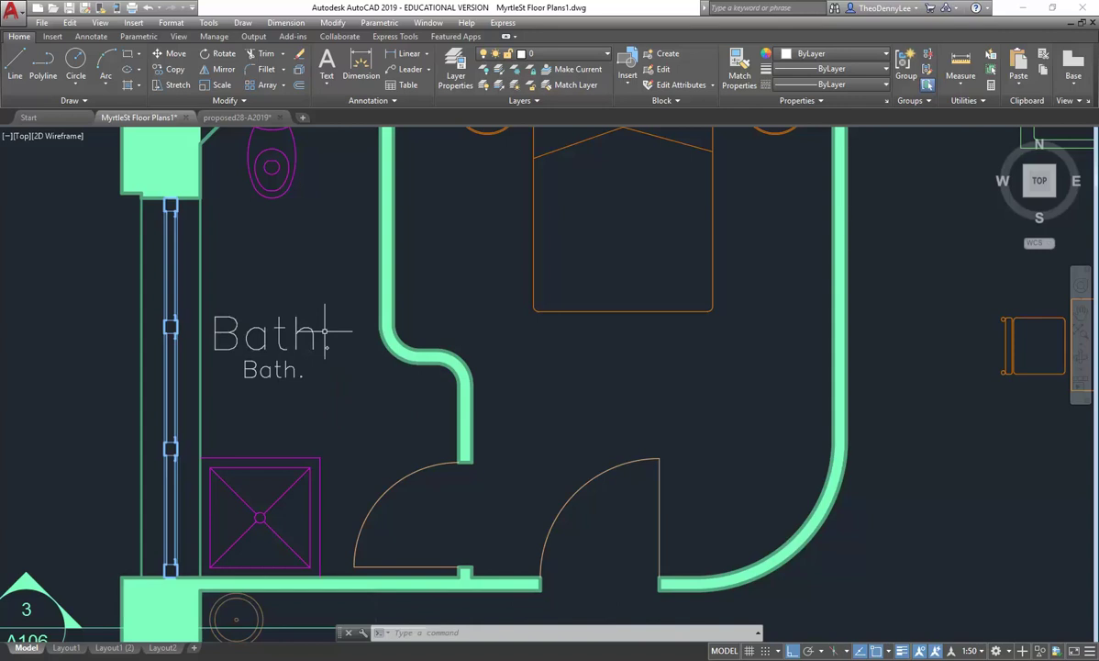
Check the Bath. labels in both the 1:50 and 1:100 viewports of Layout1, and return to model space.
{"action": "scroll", "coordinate": [323, 330], "scroll_direction": "down", "scroll_amount": 2}
{"action": "middle_click_drag", "start_coordinate": [314, 306], "coordinate": [283, 332]}
{"action": "left_click", "coordinate": [66, 647]}
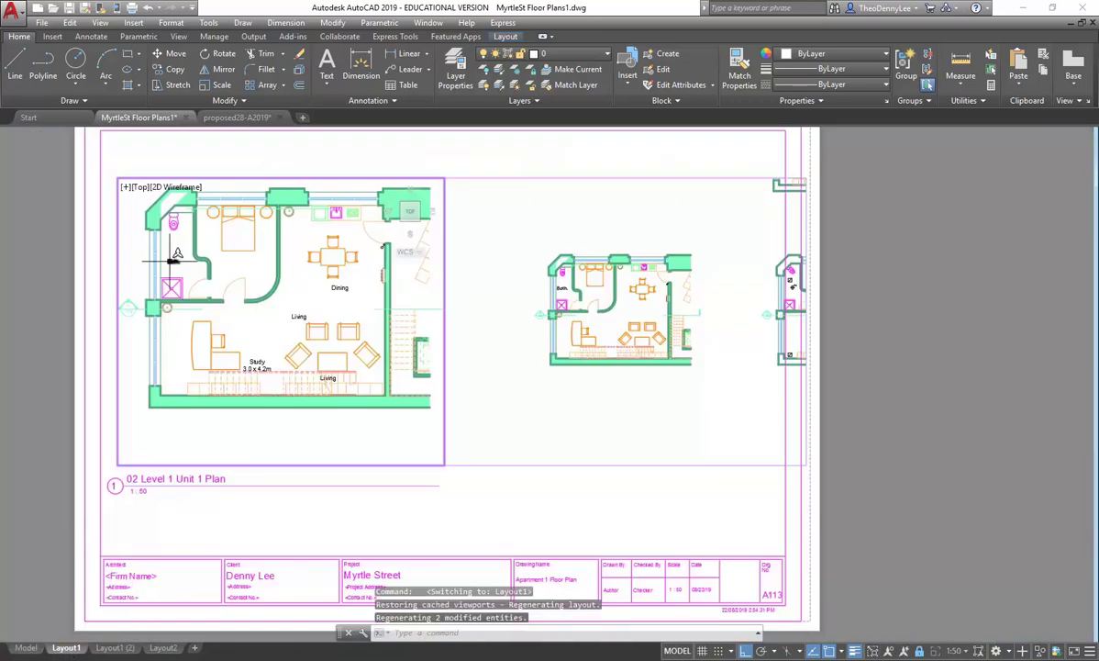
{"action": "left_click", "coordinate": [174, 260]}
{"action": "key", "text": "Escape"}
{"action": "key", "text": "Escape"}
{"action": "left_click", "coordinate": [529, 274]}
{"action": "key", "text": "Escape"}
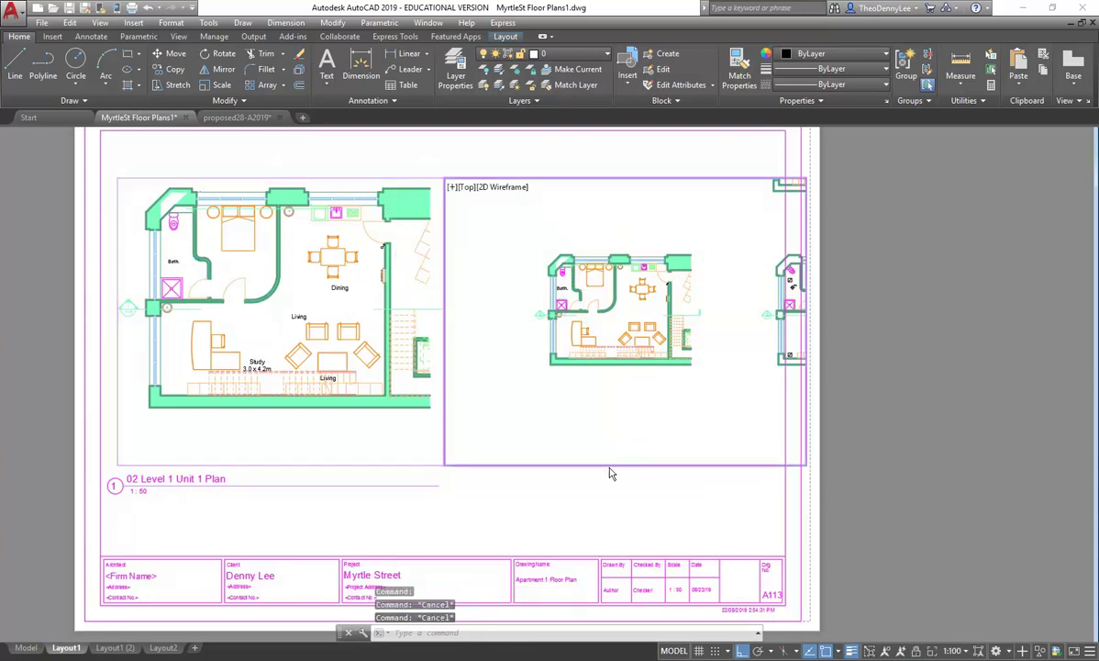
{"action": "left_click", "coordinate": [26, 648]}
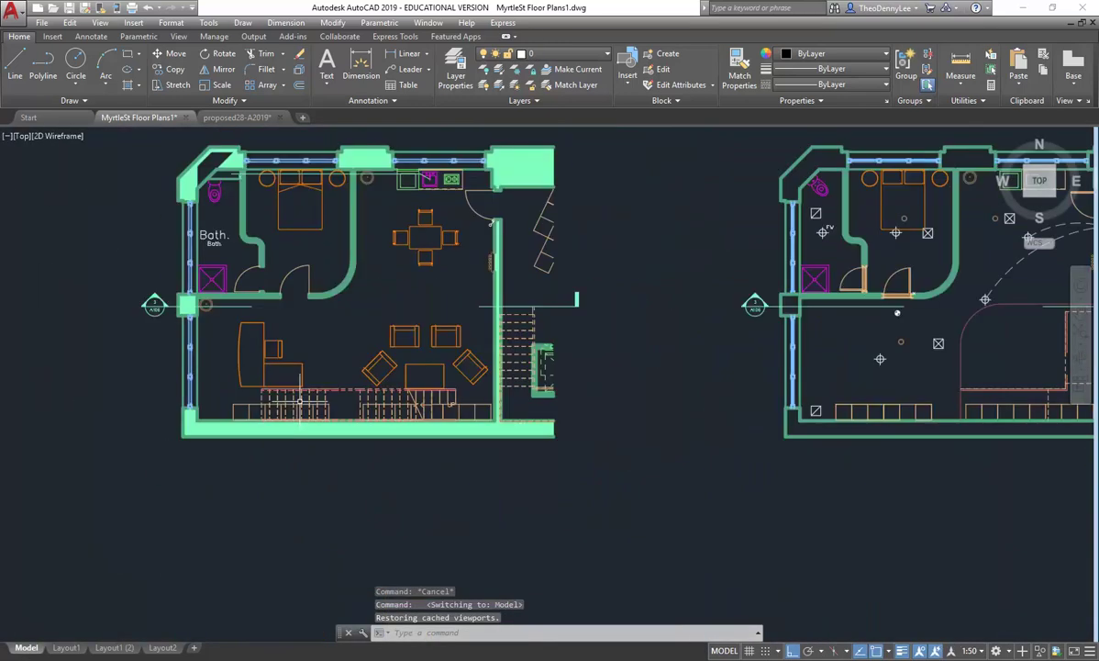
Create a new annotative dimension style named DIM, based on Standard and used for all dimensions.
{"action": "left_click", "coordinate": [336, 100]}
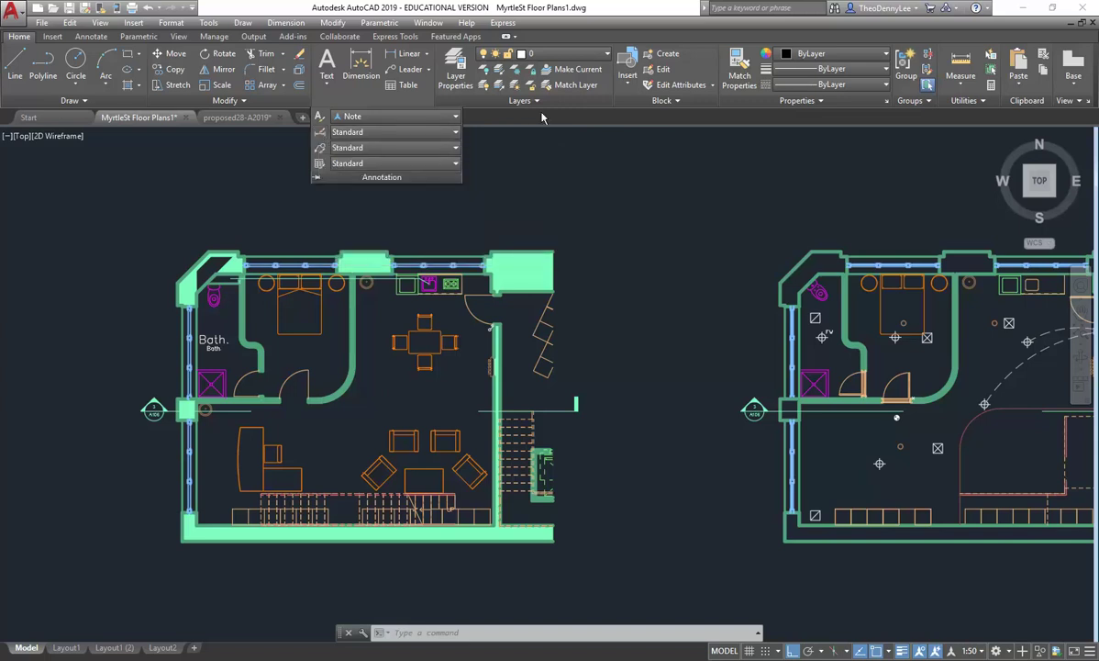
{"action": "left_click", "coordinate": [371, 100]}
{"action": "left_click", "coordinate": [319, 135]}
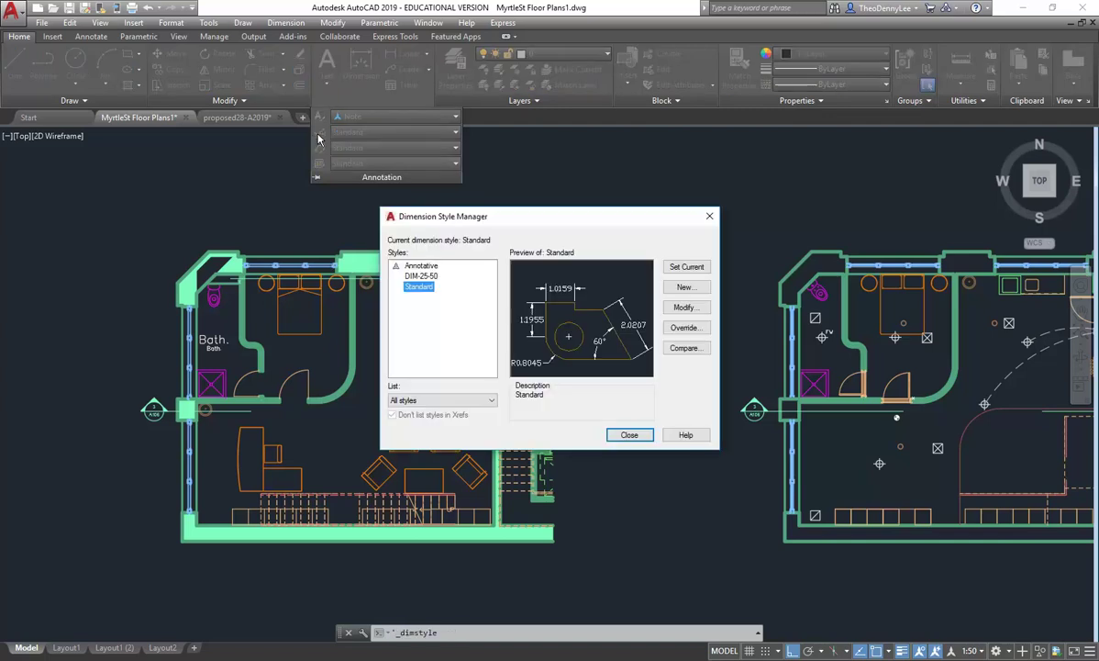
{"action": "left_click_drag", "start_coordinate": [519, 220], "coordinate": [408, 226]}
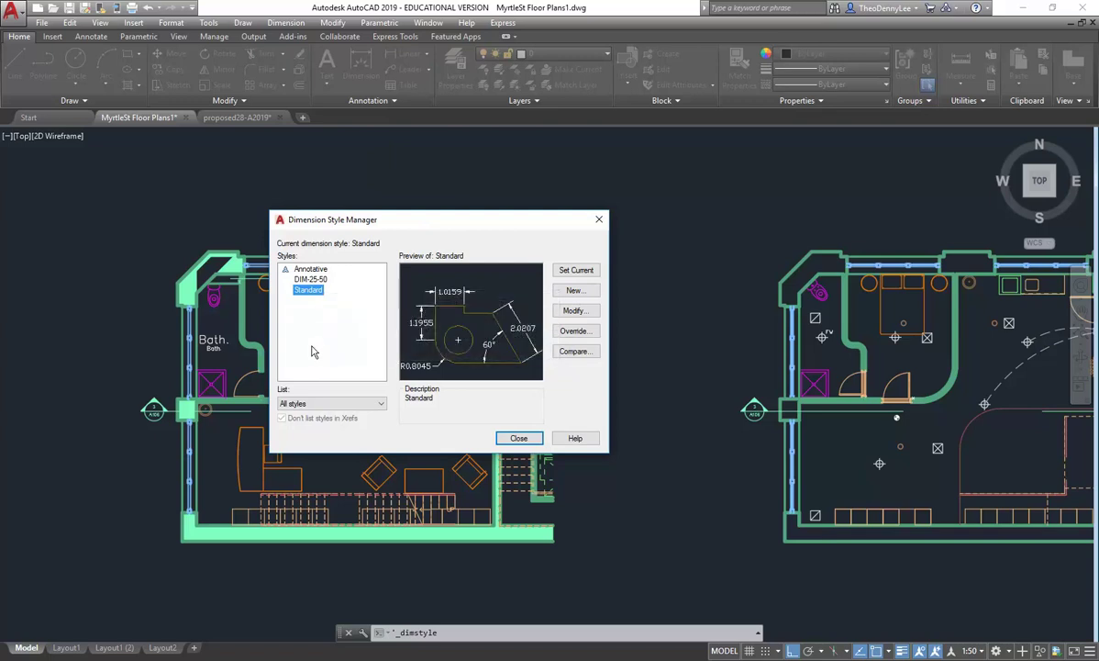
{"action": "left_click", "coordinate": [574, 291]}
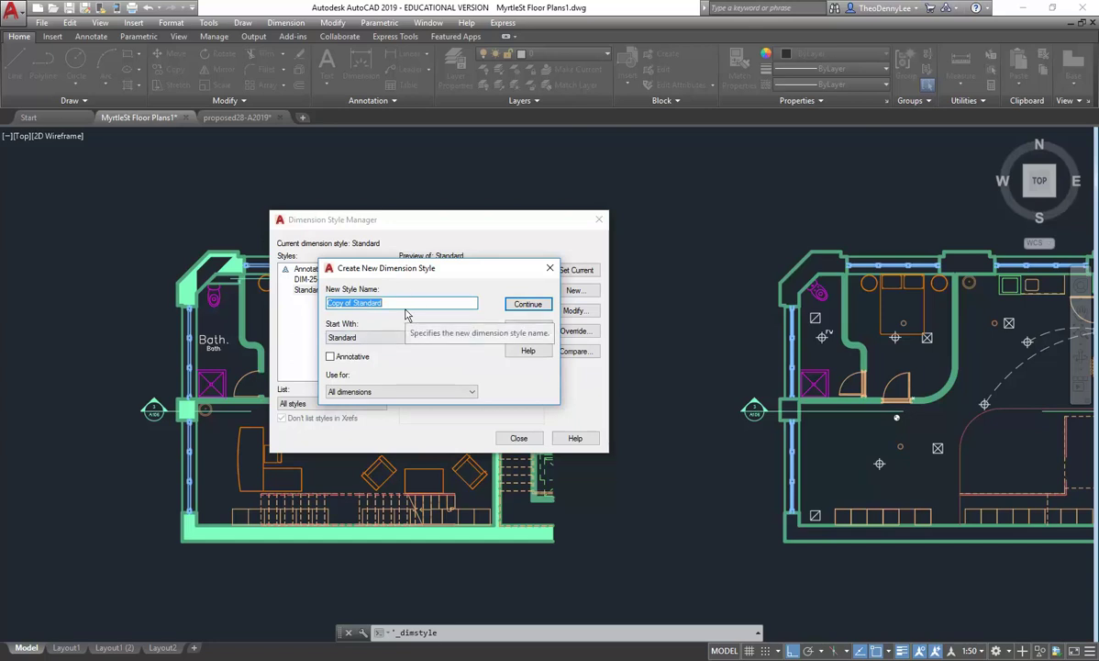
{"action": "type", "text": "DIMN"}
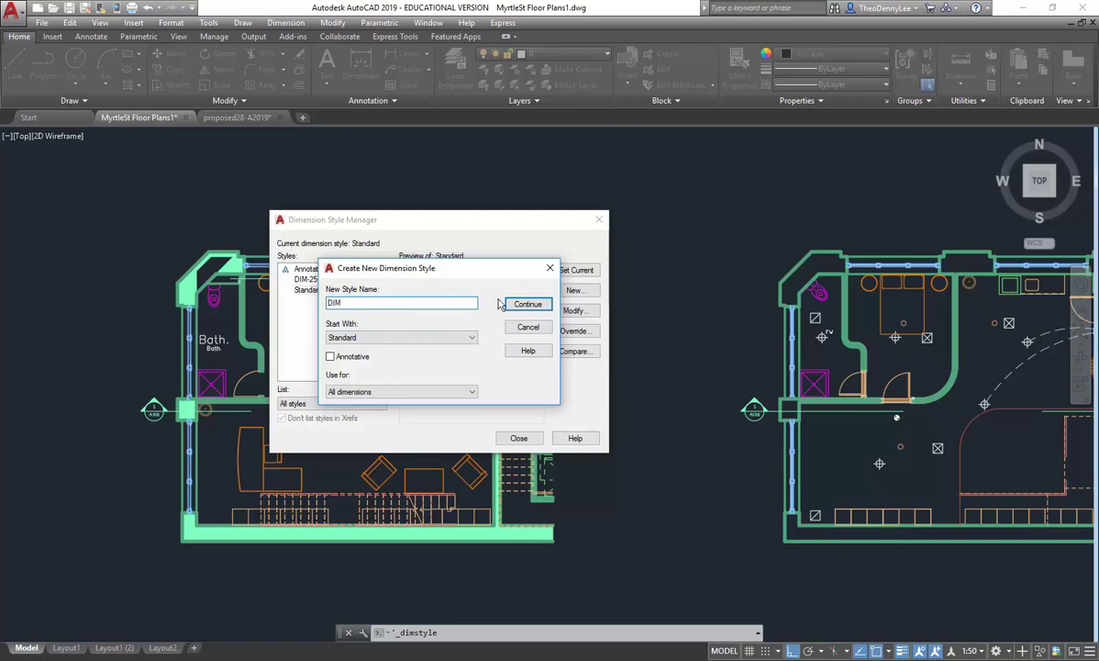
{"action": "left_click", "coordinate": [330, 356]}
{"action": "left_click", "coordinate": [528, 306]}
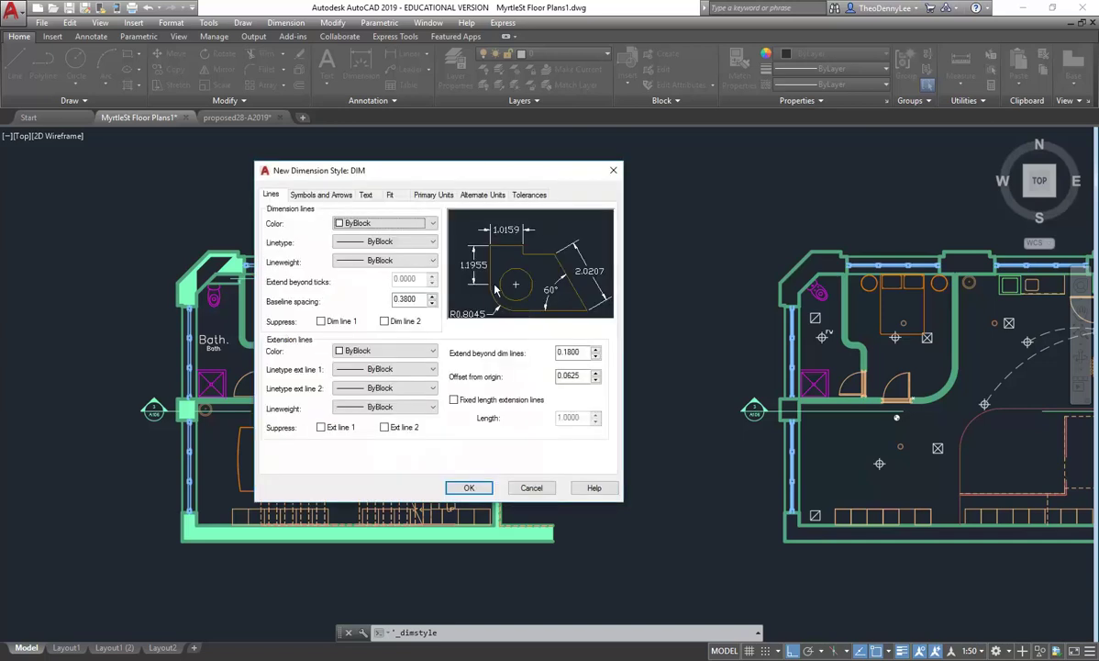
Set the DIM style's linear primary units to precision 0 and round off to 5.
{"action": "left_click", "coordinate": [434, 196]}
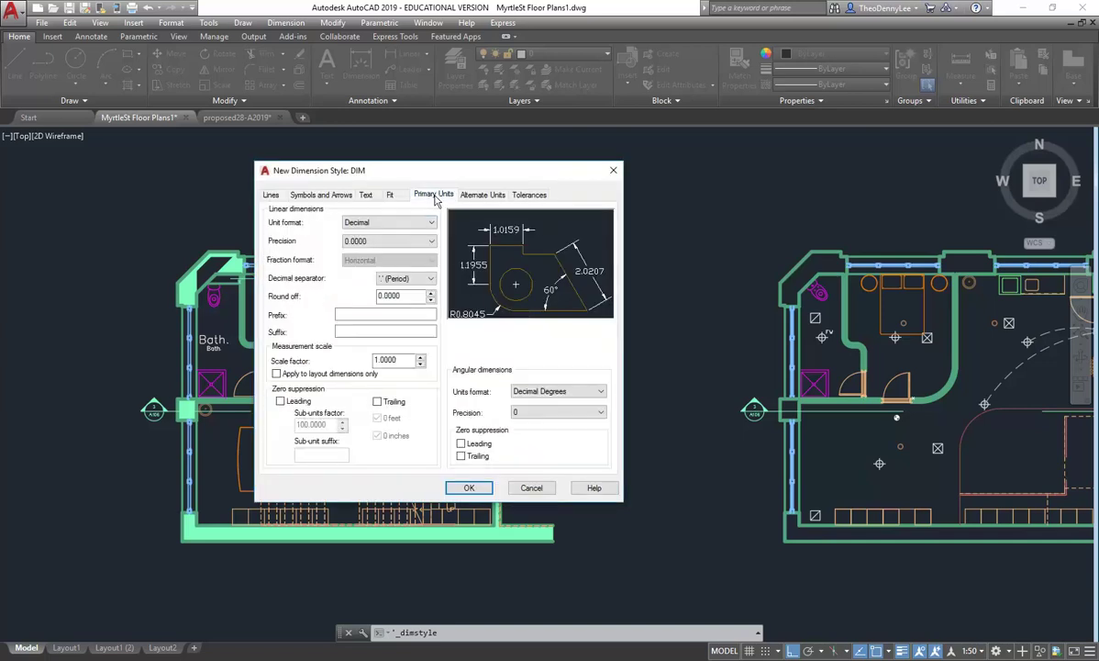
{"action": "left_click", "coordinate": [431, 241]}
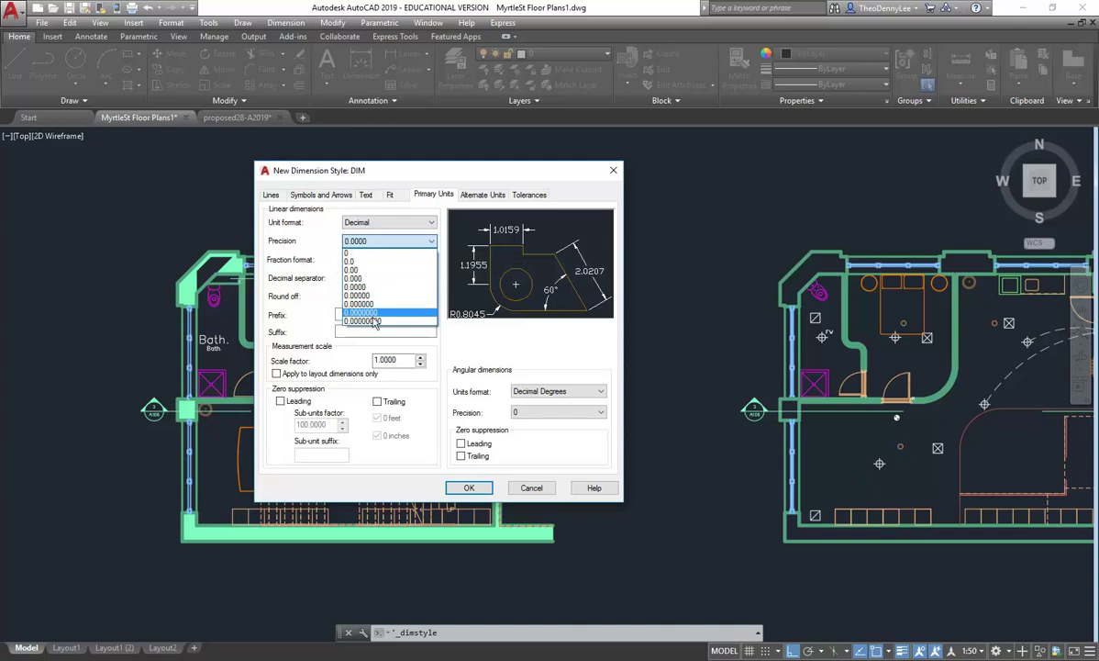
{"action": "left_click", "coordinate": [349, 252]}
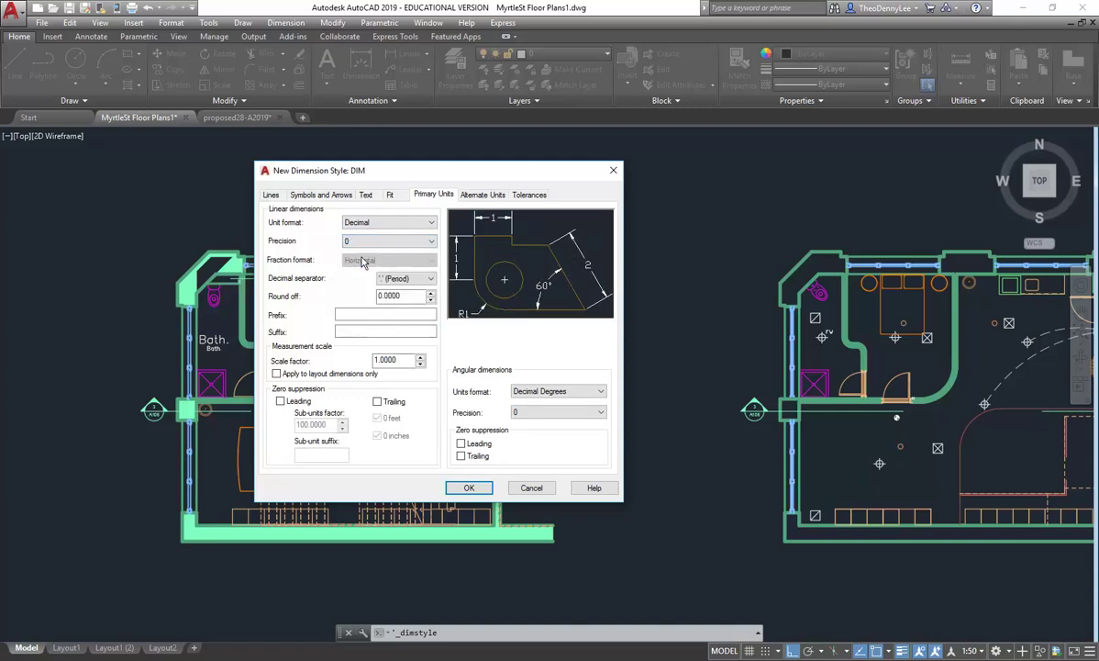
{"action": "left_click", "coordinate": [368, 242]}
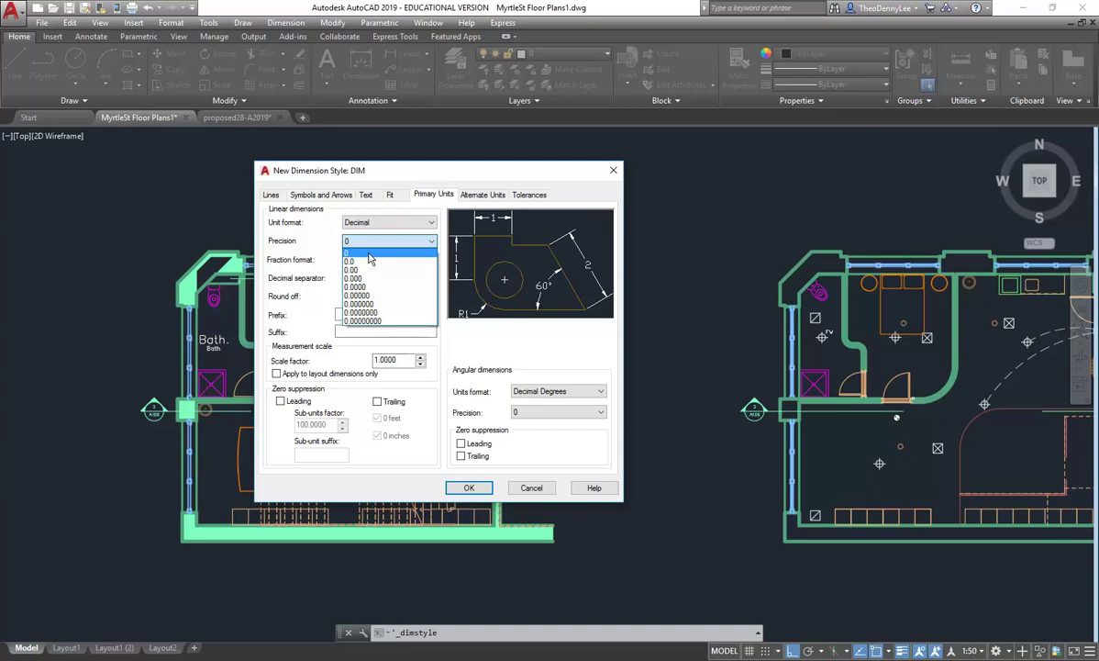
{"action": "left_click", "coordinate": [370, 257]}
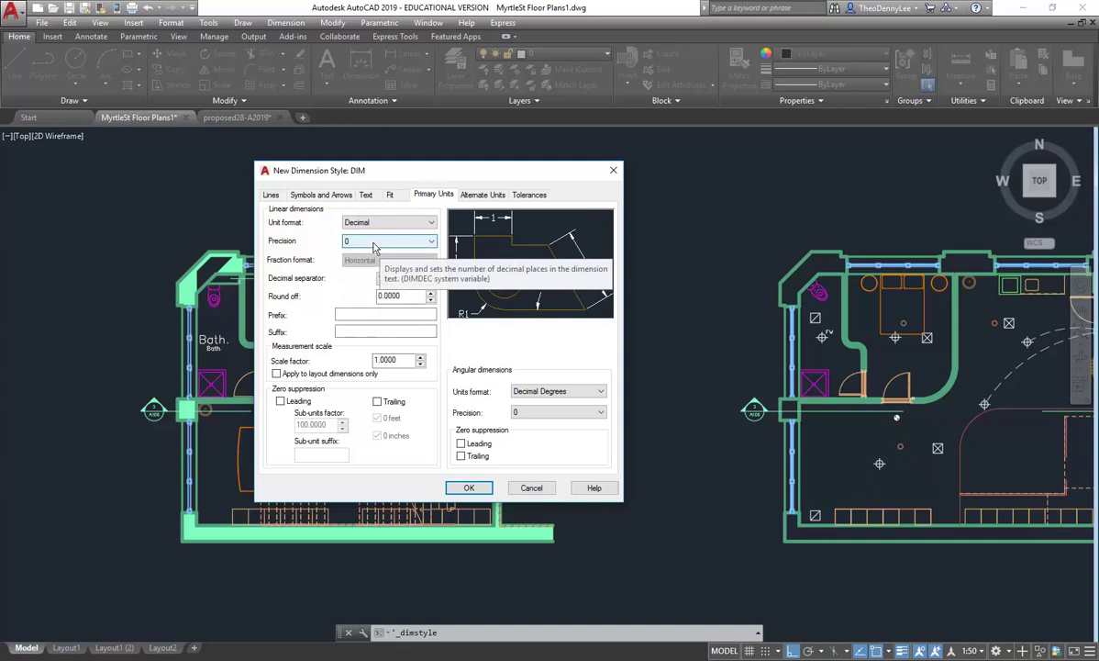
{"action": "left_click", "coordinate": [404, 298]}
{"action": "left_click_drag", "start_coordinate": [405, 298], "coordinate": [336, 301]}
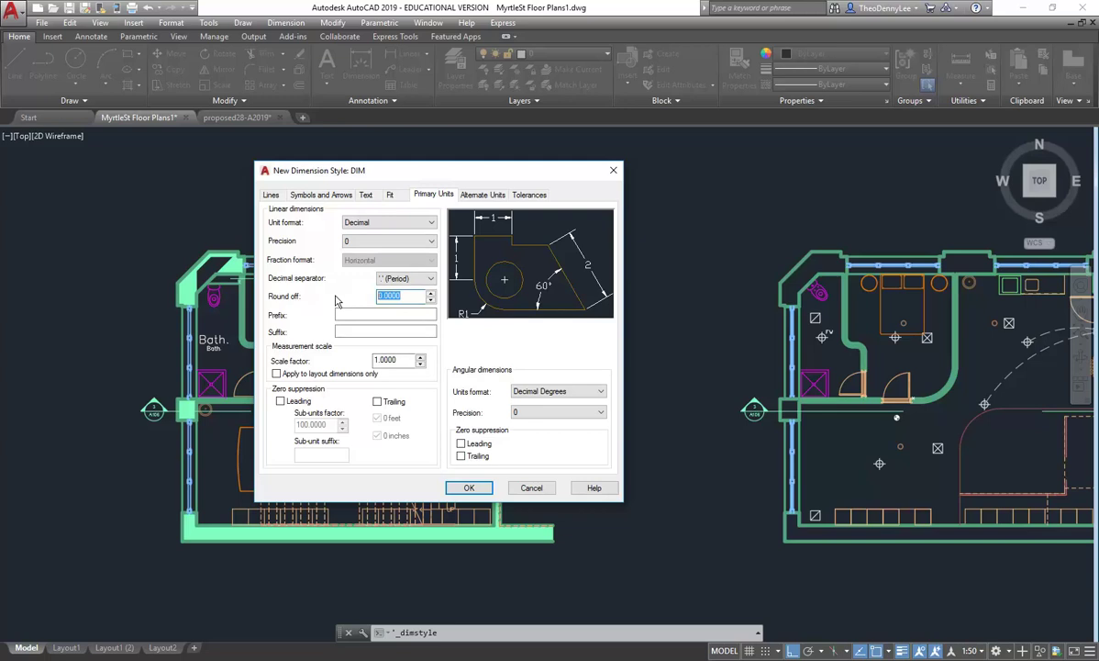
{"action": "type", "text": "5"}
Try Decimal Degrees and Degrees Minutes Seconds as the angular units format of the DIM style, returning to Decimal Degrees.
{"action": "left_click", "coordinate": [565, 393]}
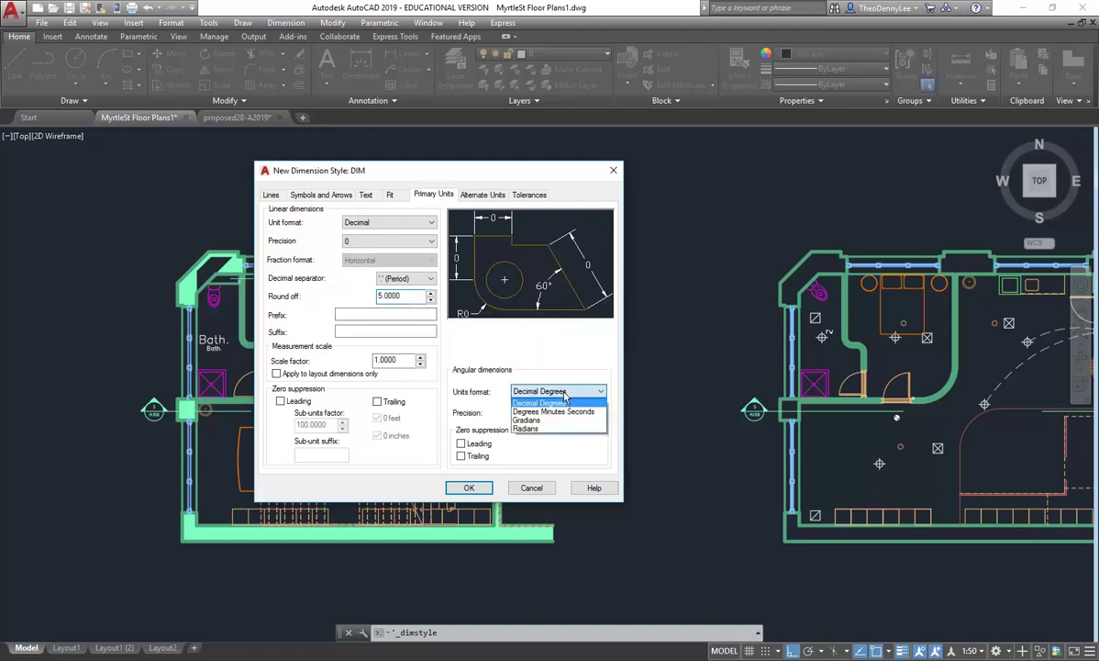
{"action": "left_click", "coordinate": [551, 402]}
{"action": "left_click", "coordinate": [549, 413]}
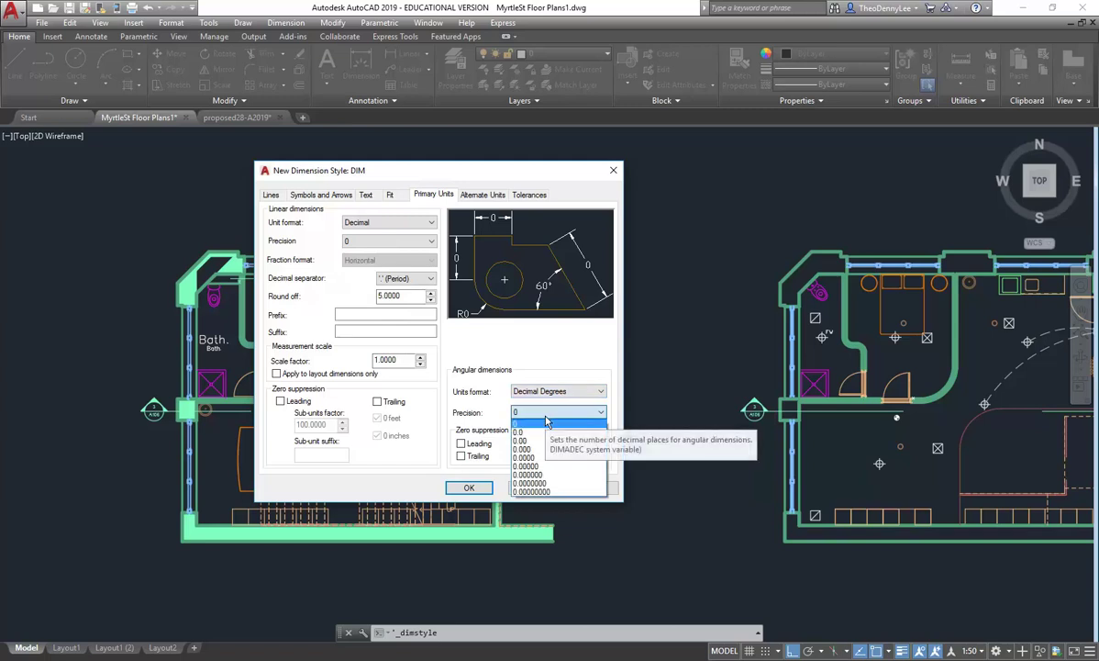
{"action": "left_click", "coordinate": [556, 422]}
{"action": "left_click", "coordinate": [558, 391]}
{"action": "left_click", "coordinate": [554, 411]}
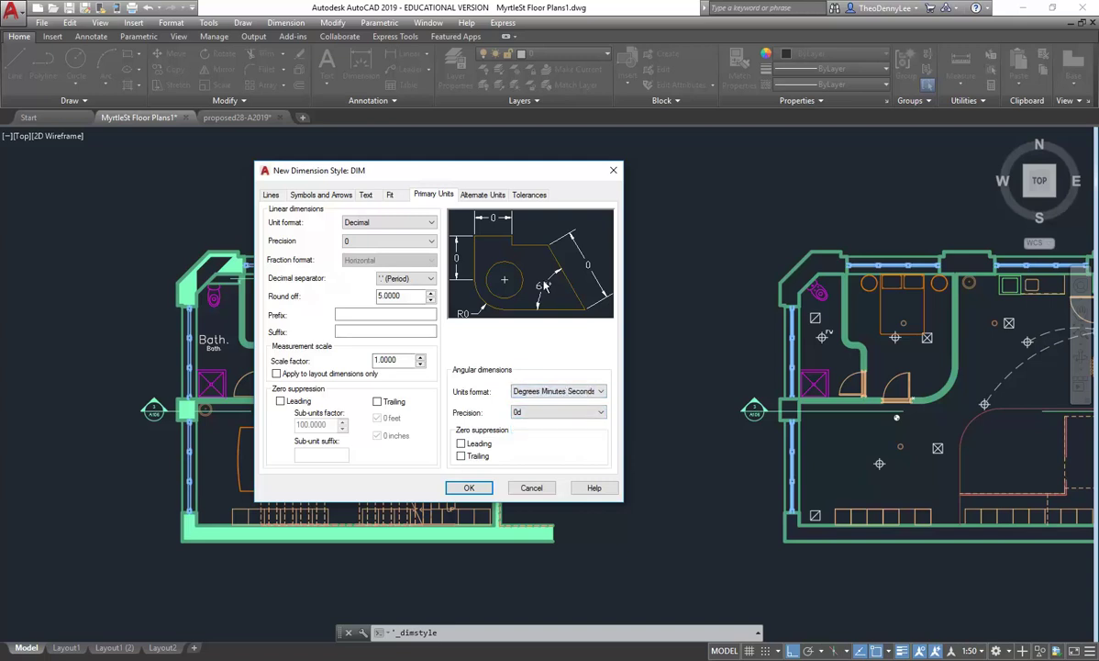
{"action": "left_click", "coordinate": [589, 392]}
{"action": "left_click", "coordinate": [558, 402]}
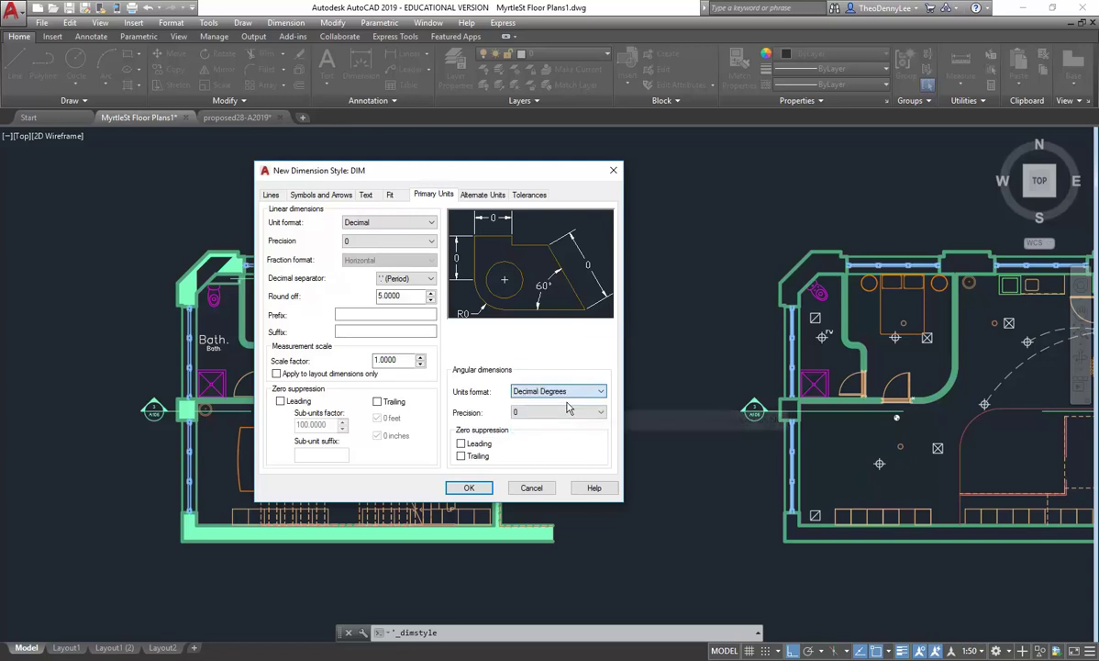
Set the DIM style's angular dimensions to Degrees Minutes Seconds with precision 0d00'00".
{"action": "left_click", "coordinate": [561, 393]}
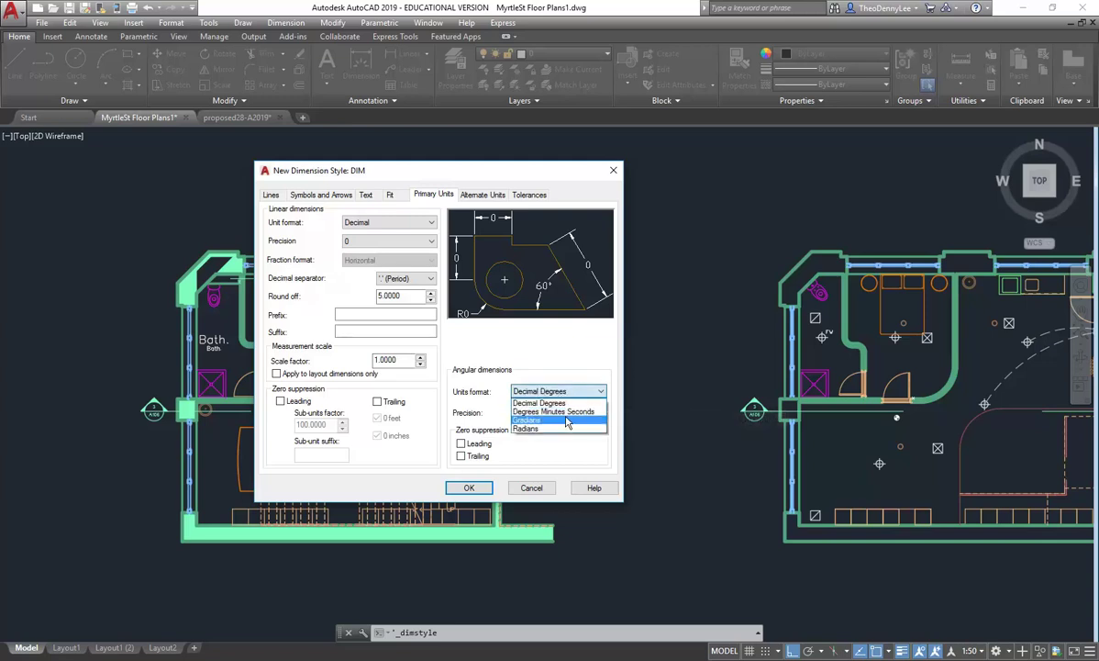
{"action": "left_click", "coordinate": [561, 412]}
{"action": "left_click", "coordinate": [564, 413]}
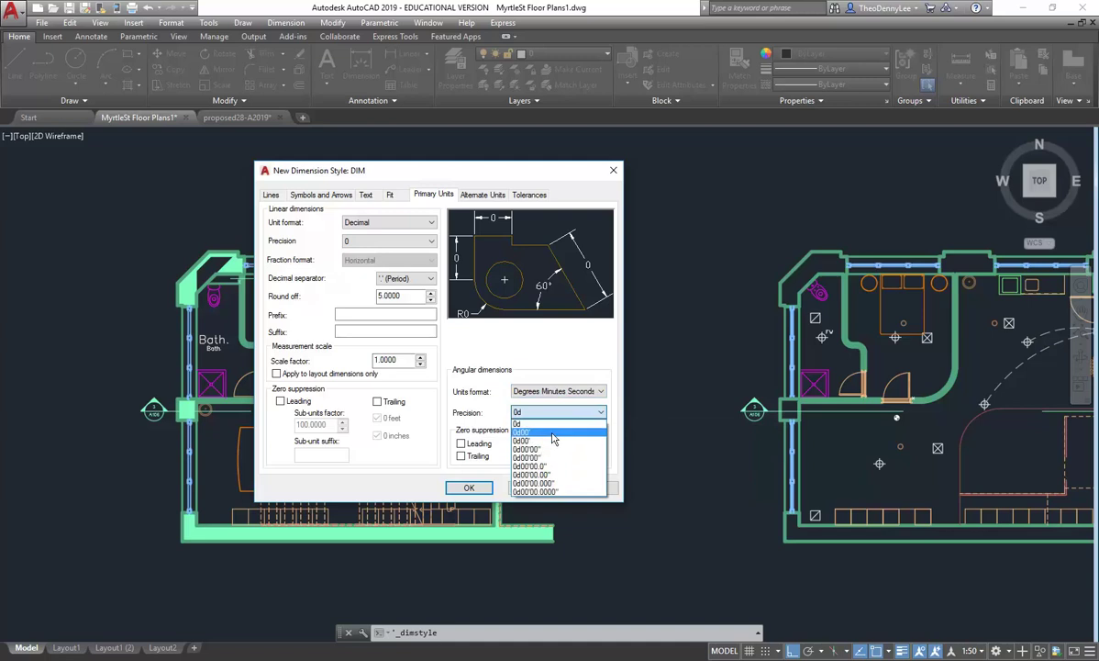
{"action": "left_click", "coordinate": [554, 449]}
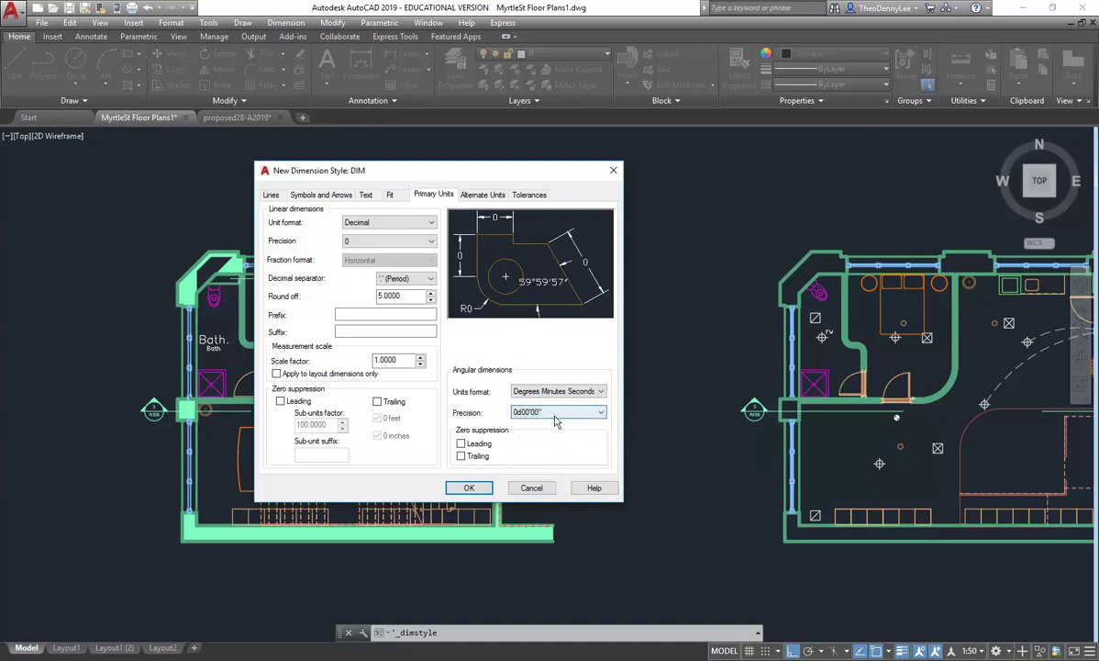
{"action": "left_click", "coordinate": [555, 416]}
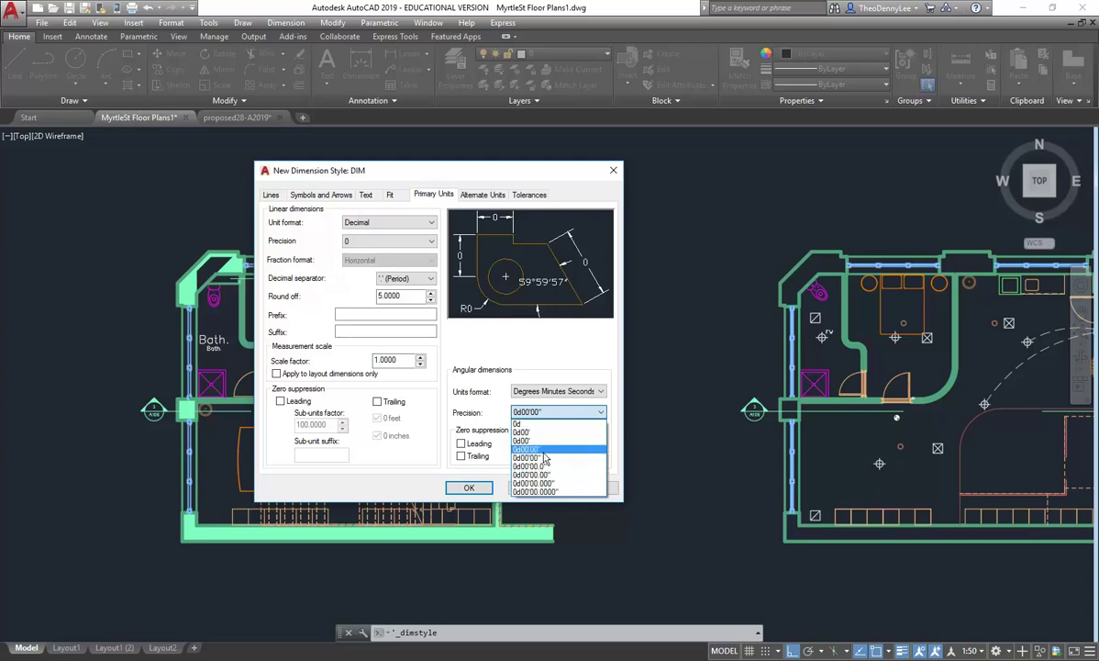
{"action": "left_click", "coordinate": [541, 451]}
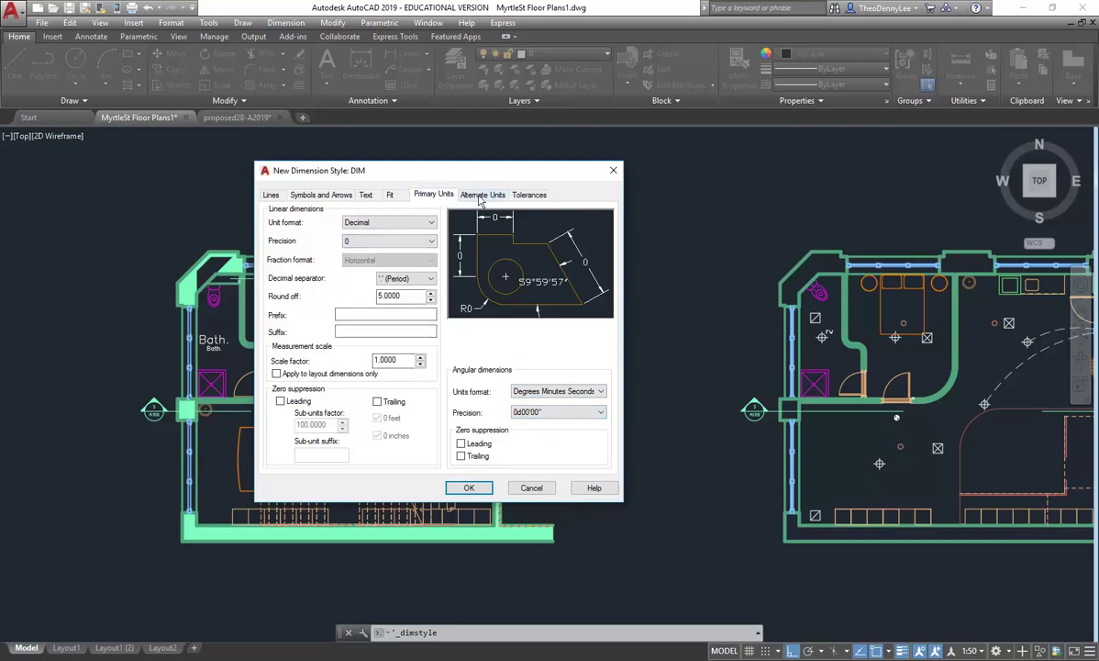
Set the DIM style's fit to either text or arrows (best fit), with displaced text over the dimension line with leader.
{"action": "left_click", "coordinate": [397, 196]}
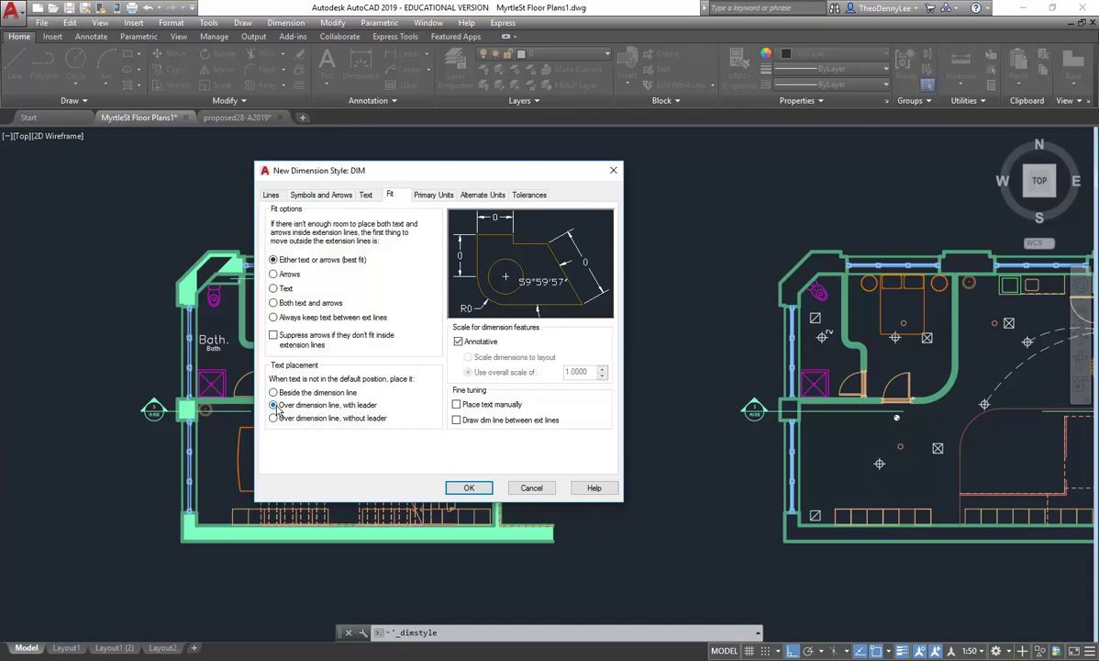
{"action": "left_click", "coordinate": [274, 393]}
{"action": "left_click", "coordinate": [274, 419]}
{"action": "left_click", "coordinate": [273, 404]}
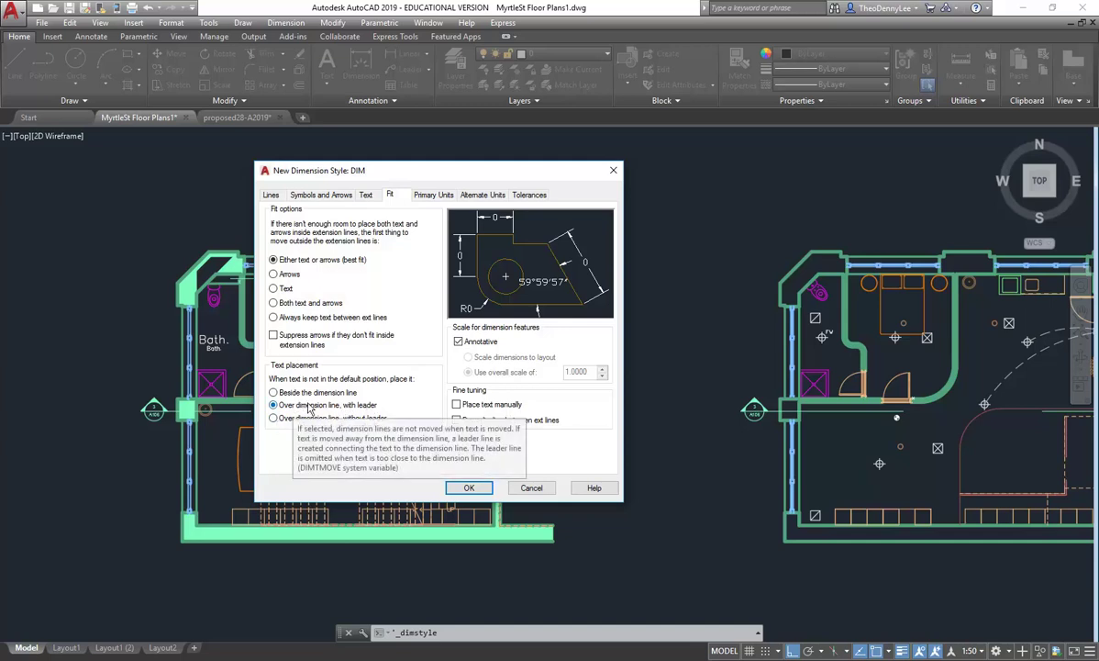
{"action": "left_click", "coordinate": [273, 289]}
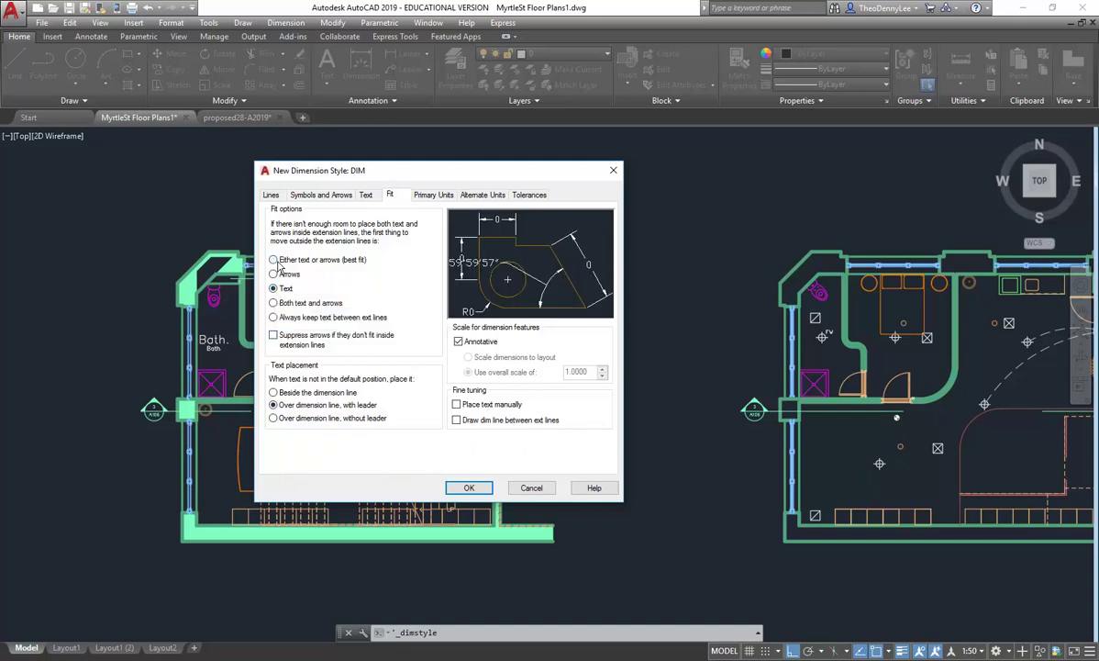
{"action": "left_click", "coordinate": [274, 260]}
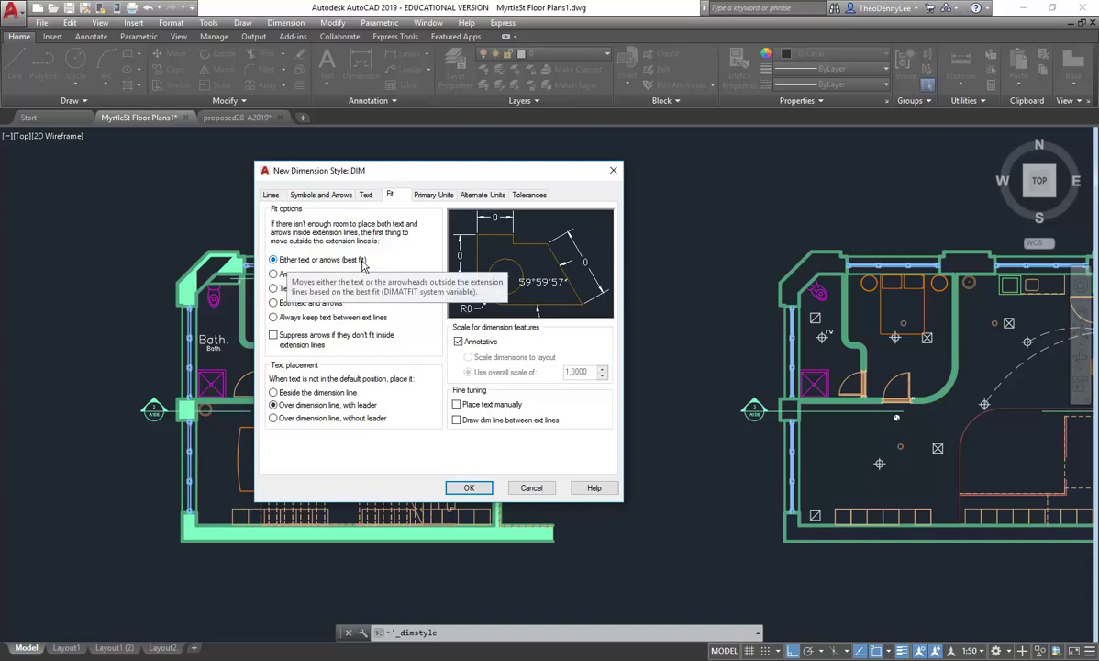
Set the dimension text alignment to ISO standard, with vertical placement Above and horizontal placement Centered.
{"action": "left_click", "coordinate": [366, 196]}
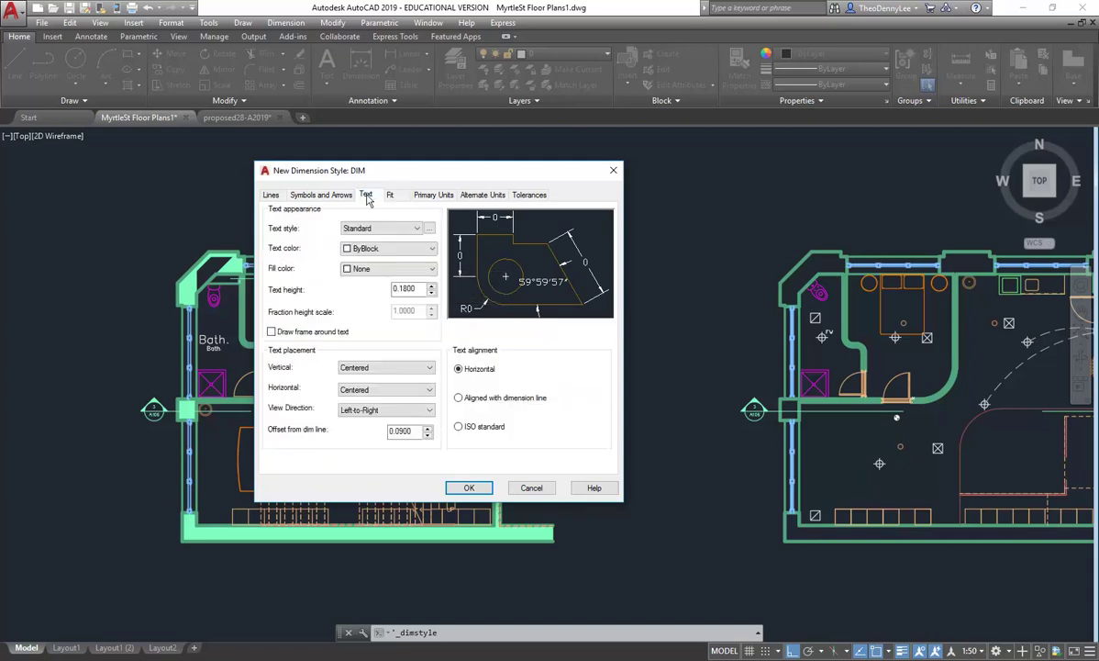
{"action": "left_click", "coordinate": [385, 195]}
{"action": "left_click", "coordinate": [366, 195]}
{"action": "left_click", "coordinate": [459, 426]}
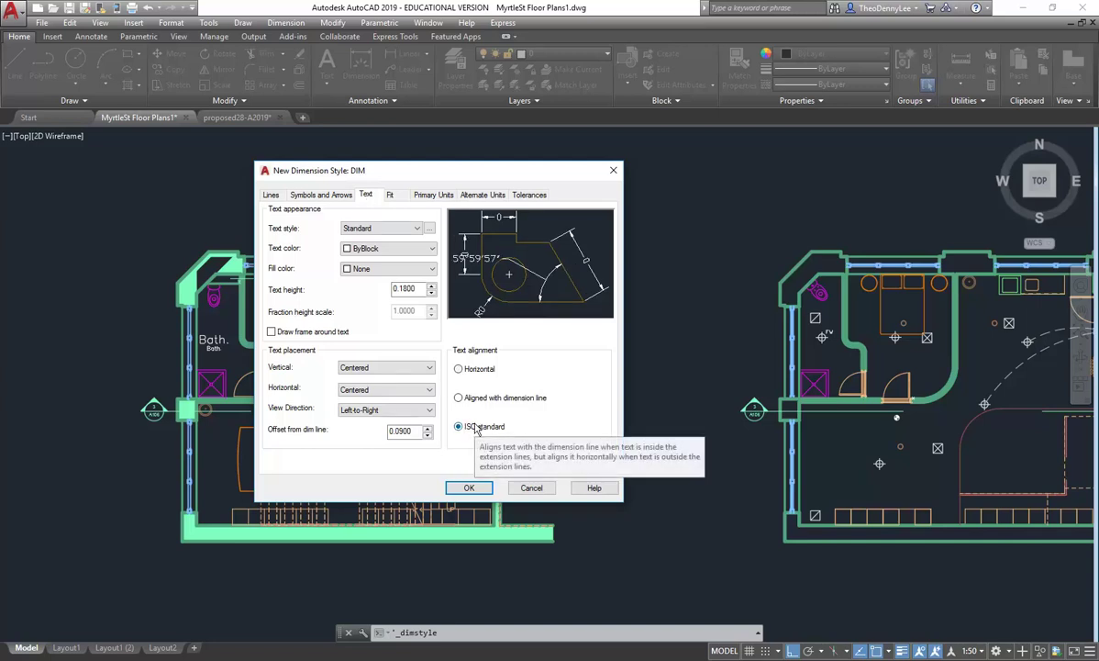
{"action": "left_click", "coordinate": [390, 367]}
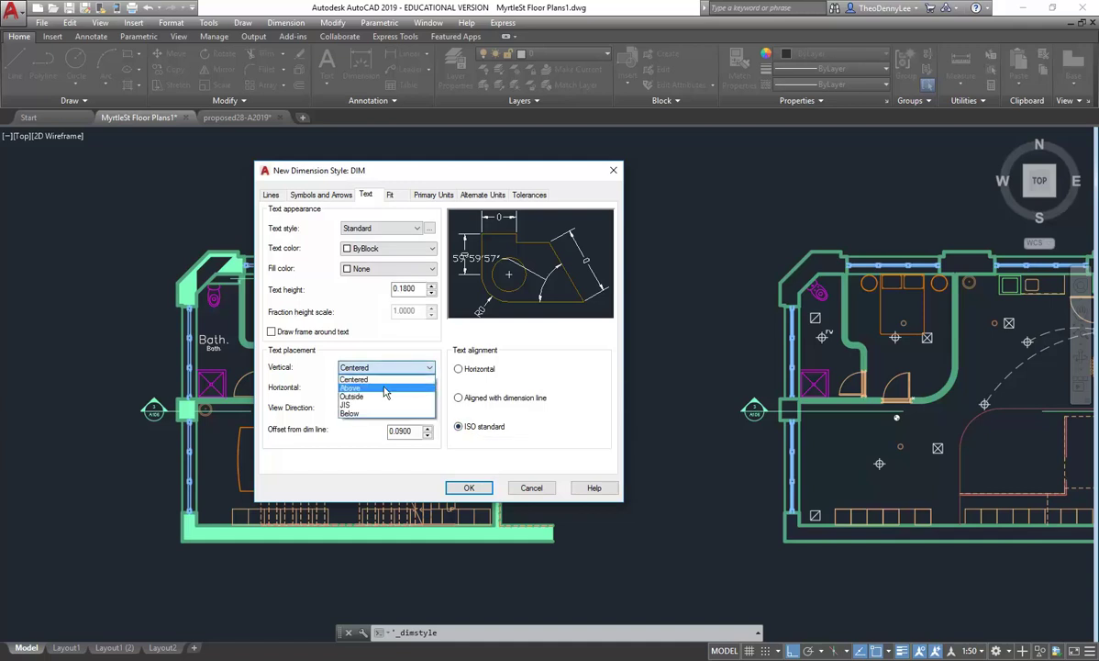
{"action": "left_click", "coordinate": [385, 388]}
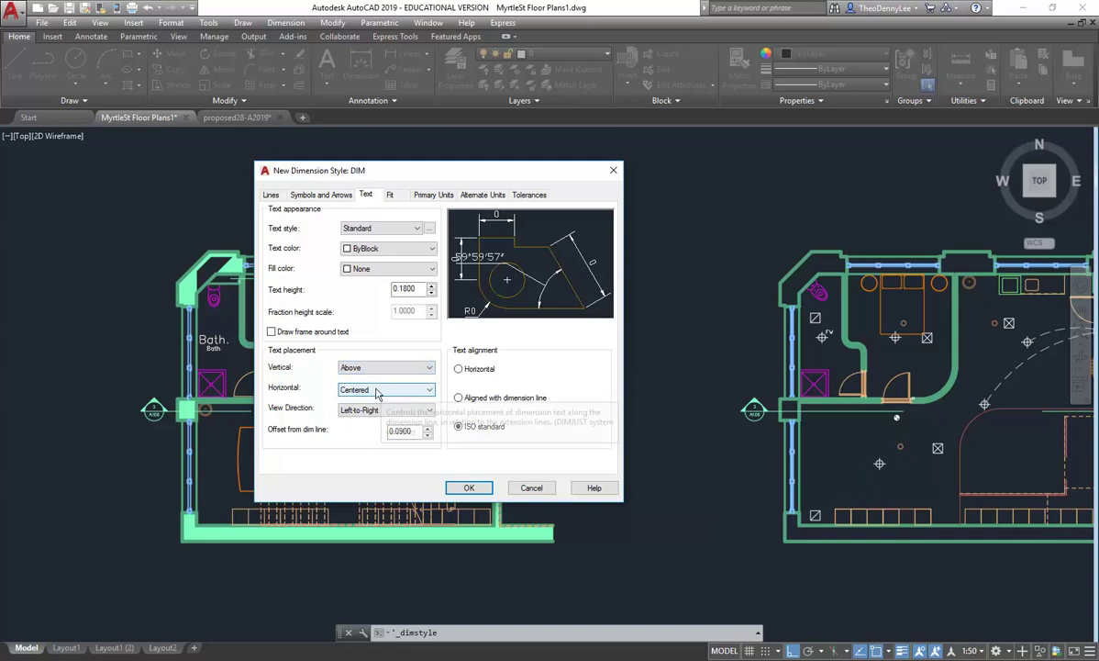
{"action": "left_click", "coordinate": [356, 393]}
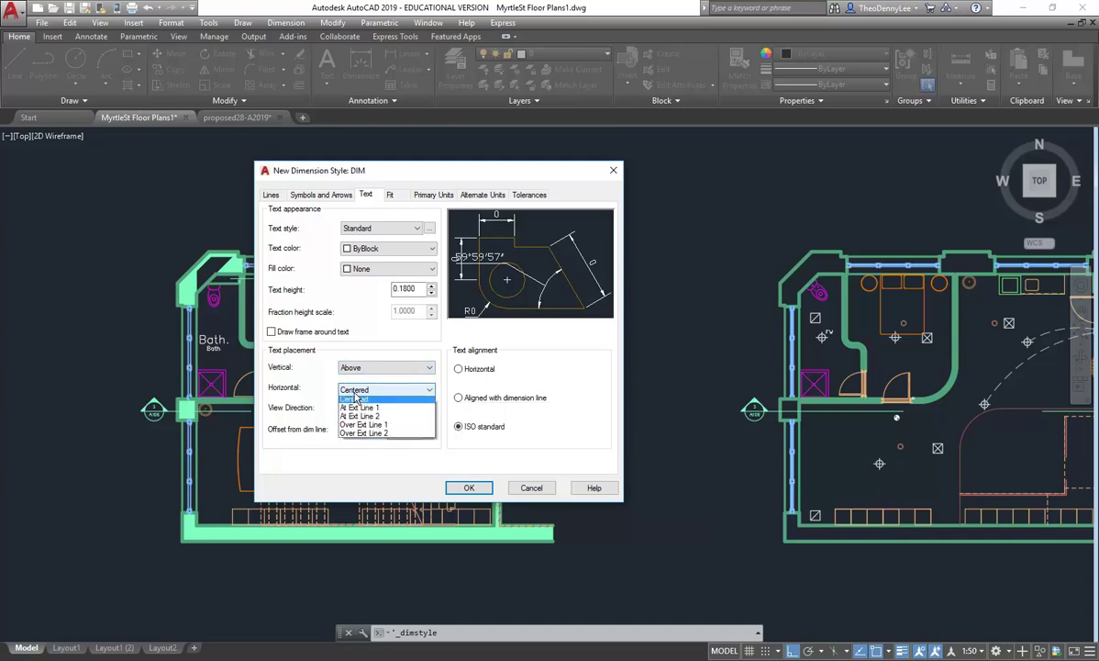
{"action": "left_click", "coordinate": [356, 399]}
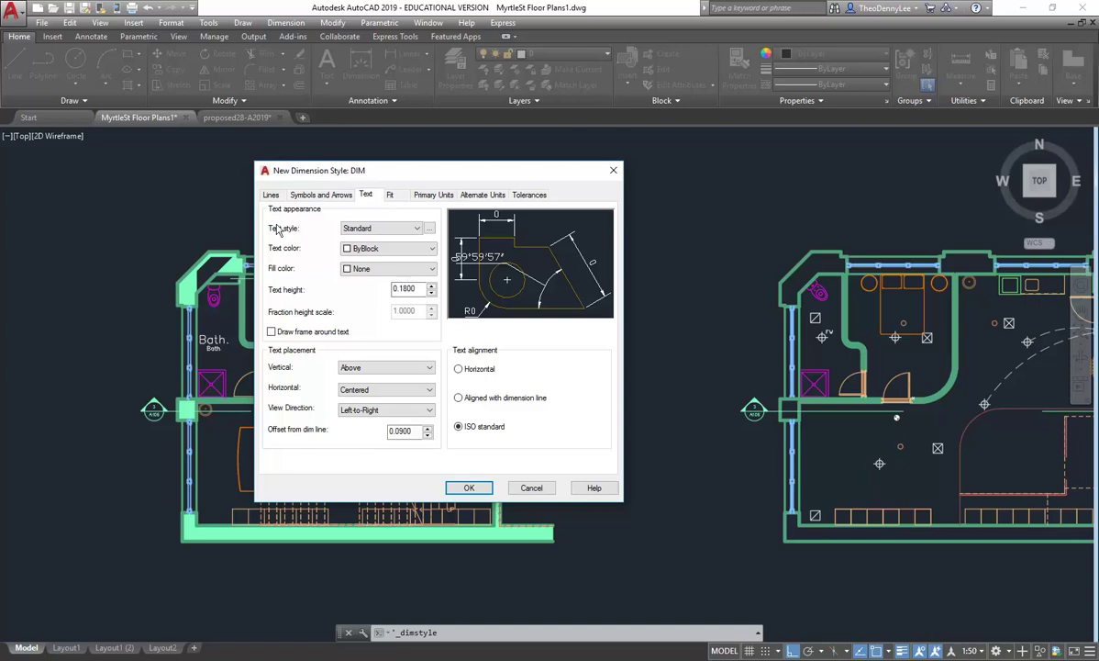
Create a new text style named DIM from within the dimension style settings and give it the romans.shx font.
{"action": "left_click", "coordinate": [429, 228]}
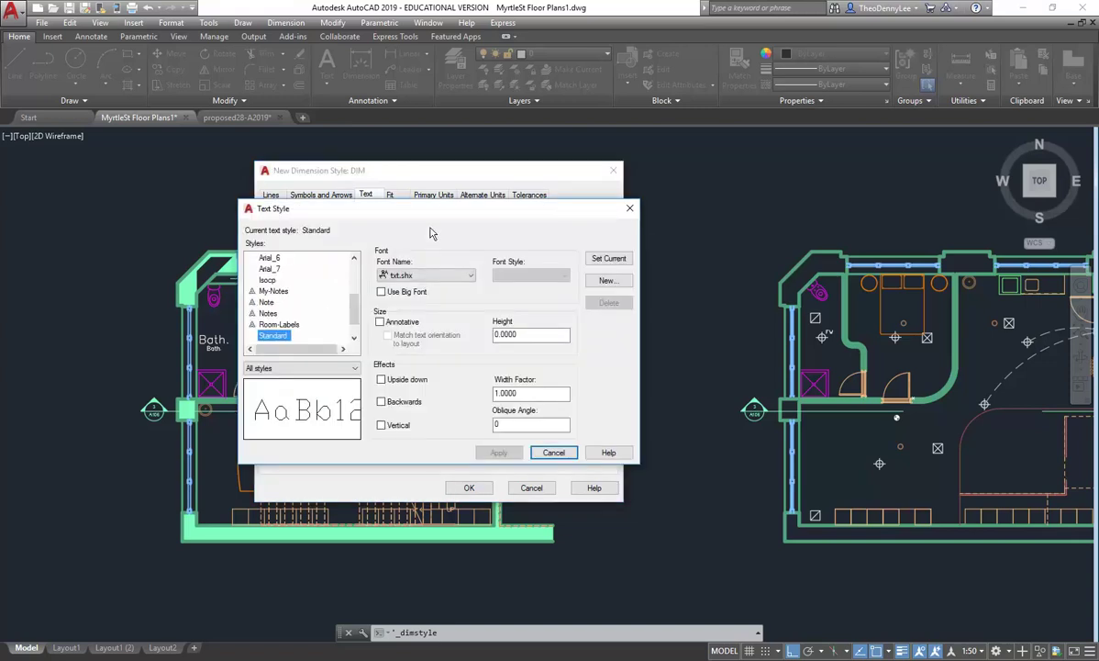
{"action": "left_click", "coordinate": [607, 285]}
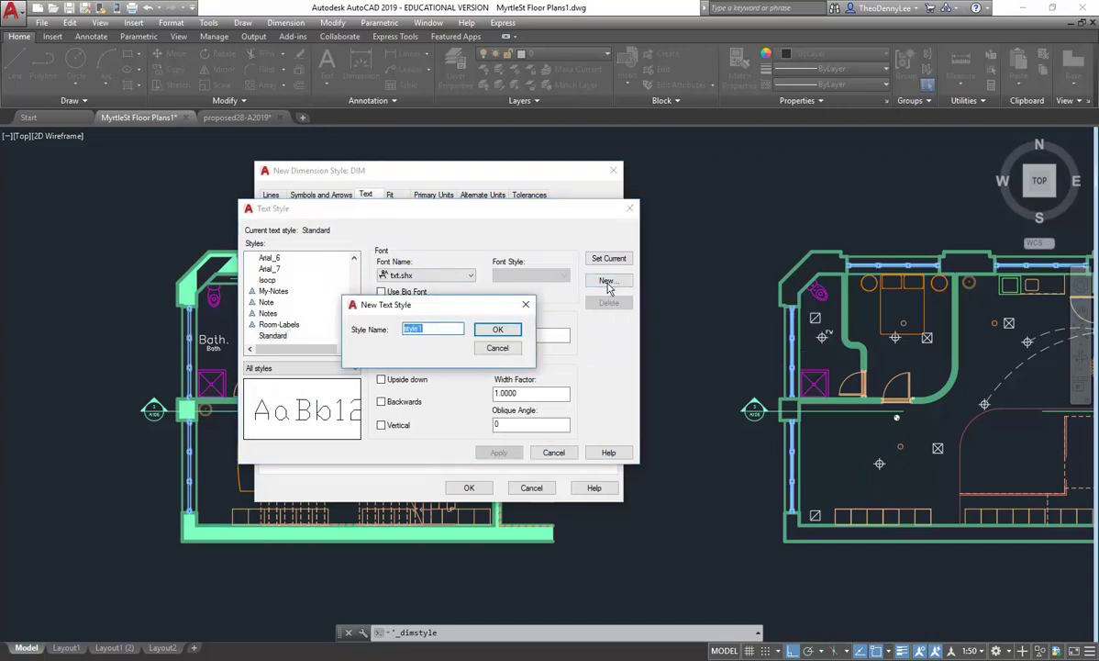
{"action": "type", "text": "DIM"}
{"action": "left_click", "coordinate": [498, 329]}
{"action": "left_click", "coordinate": [441, 276]}
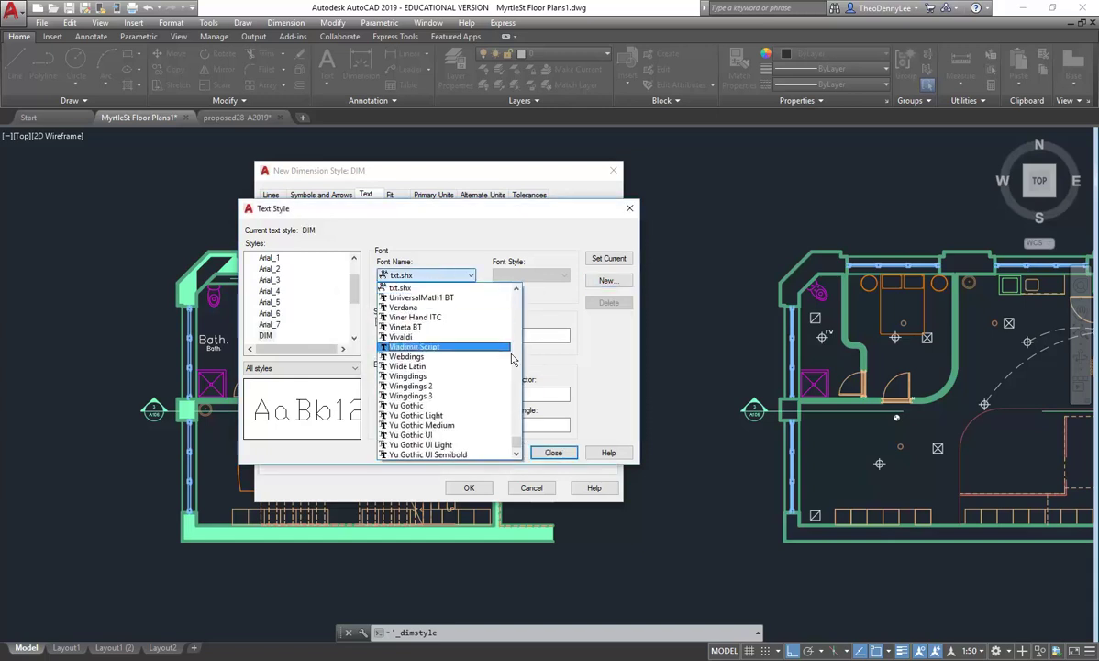
{"action": "left_click_drag", "start_coordinate": [516, 443], "coordinate": [519, 410]}
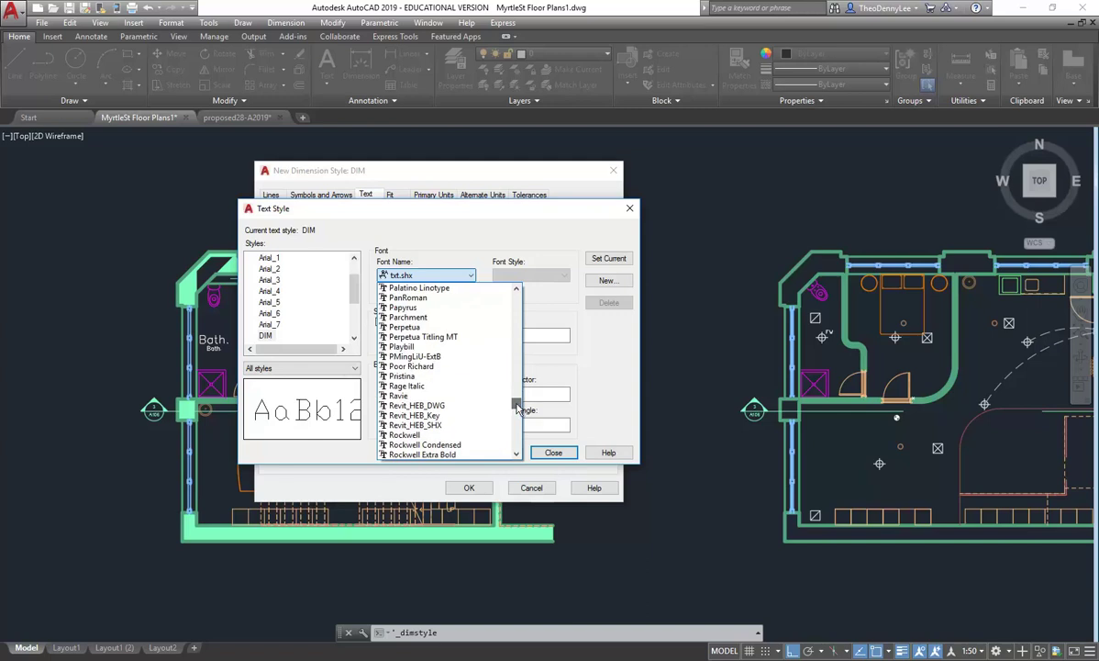
{"action": "scroll", "coordinate": [399, 330], "scroll_direction": "down", "scroll_amount": 3}
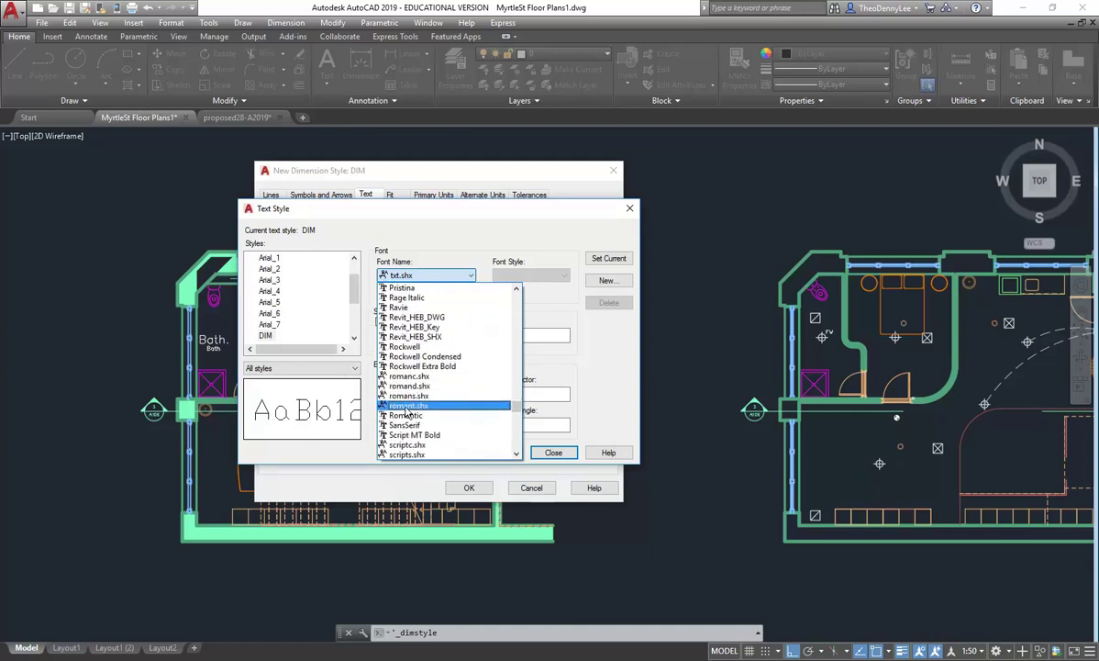
{"action": "left_click", "coordinate": [409, 395]}
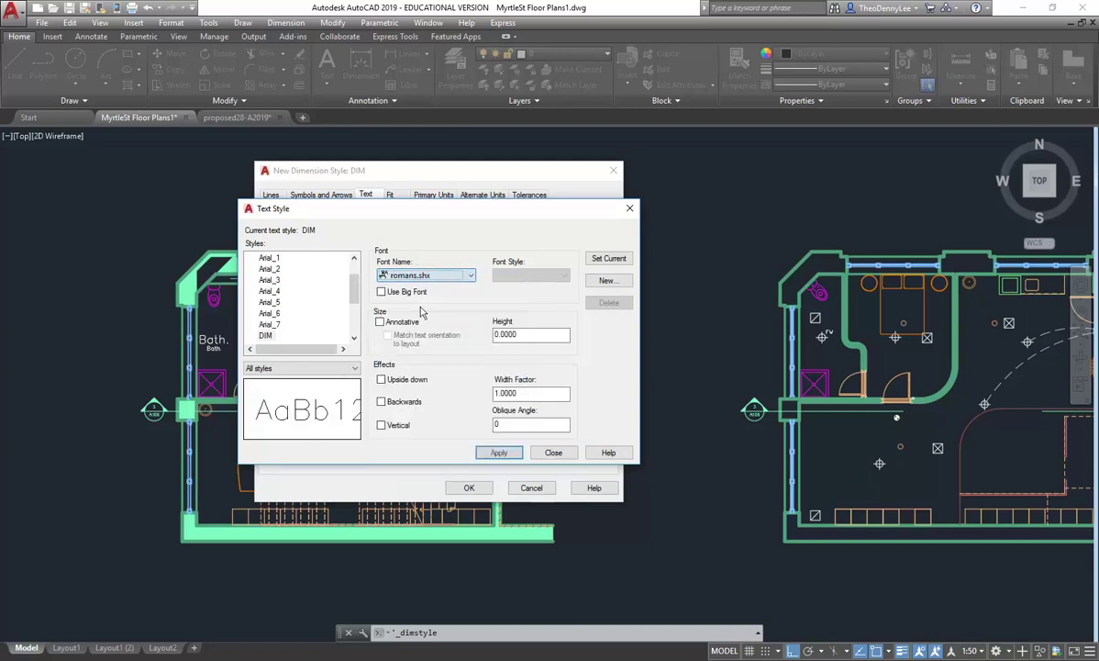
Keep the DIM text style's height at 0 and non-annotative, and save its changes.
{"action": "double_click", "coordinate": [521, 333]}
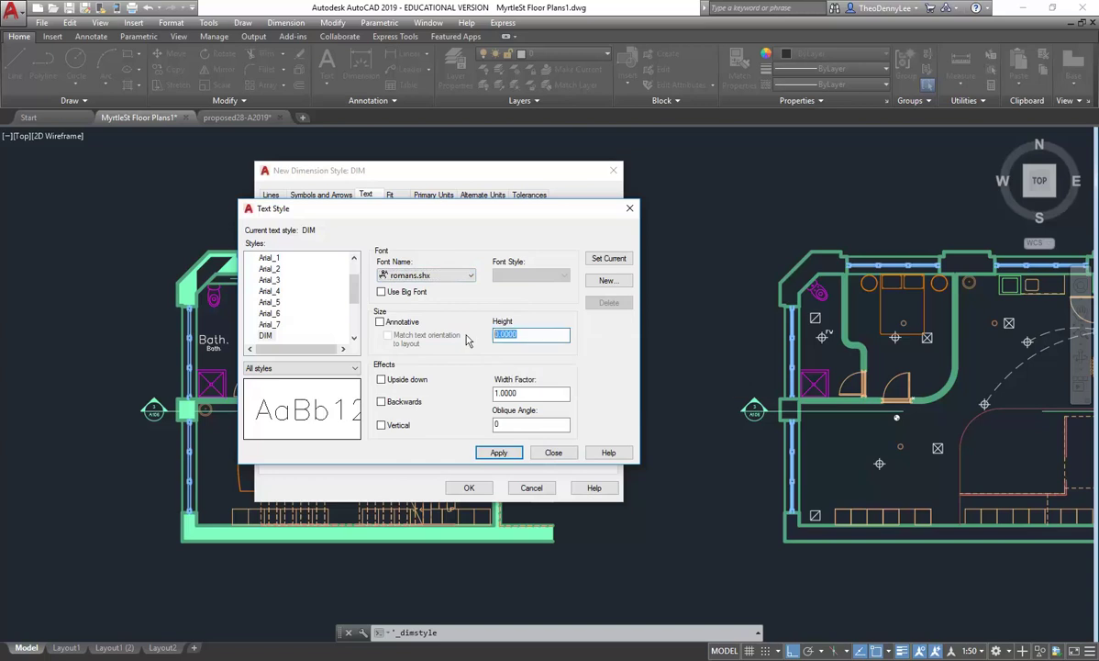
{"action": "left_click", "coordinate": [524, 334]}
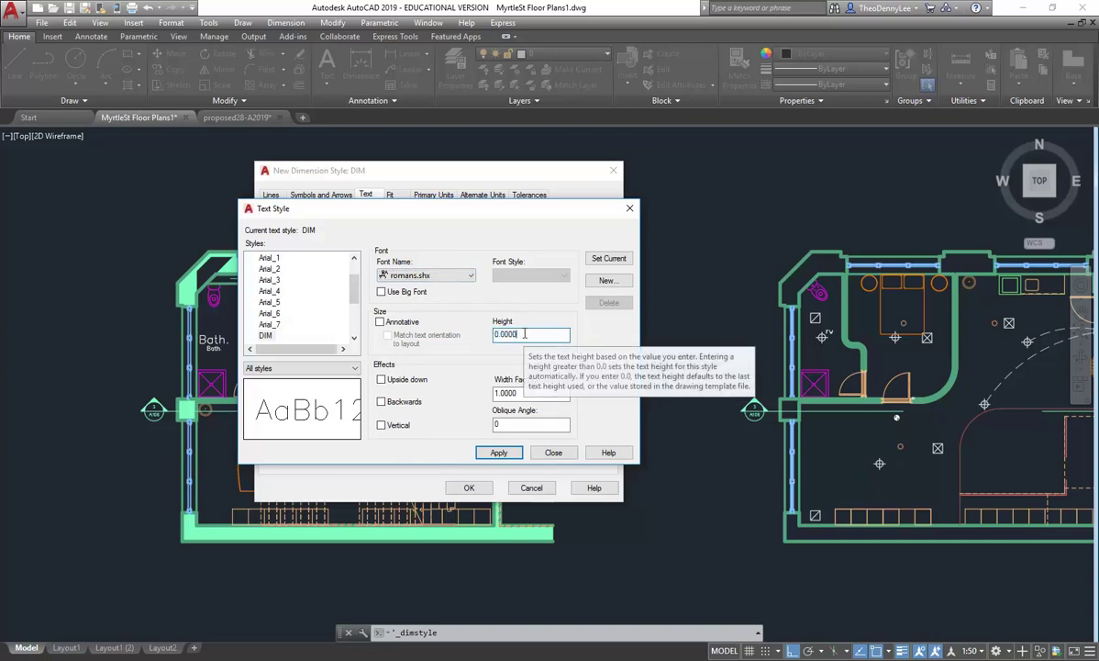
{"action": "left_click", "coordinate": [266, 336]}
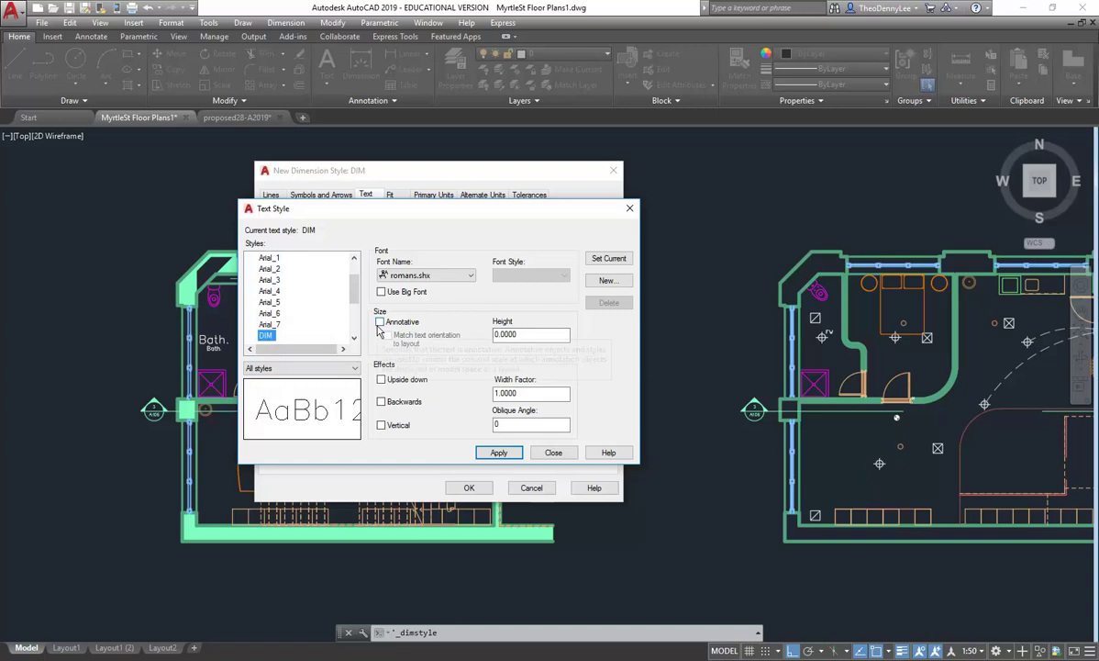
{"action": "mouse_move", "coordinate": [539, 333]}
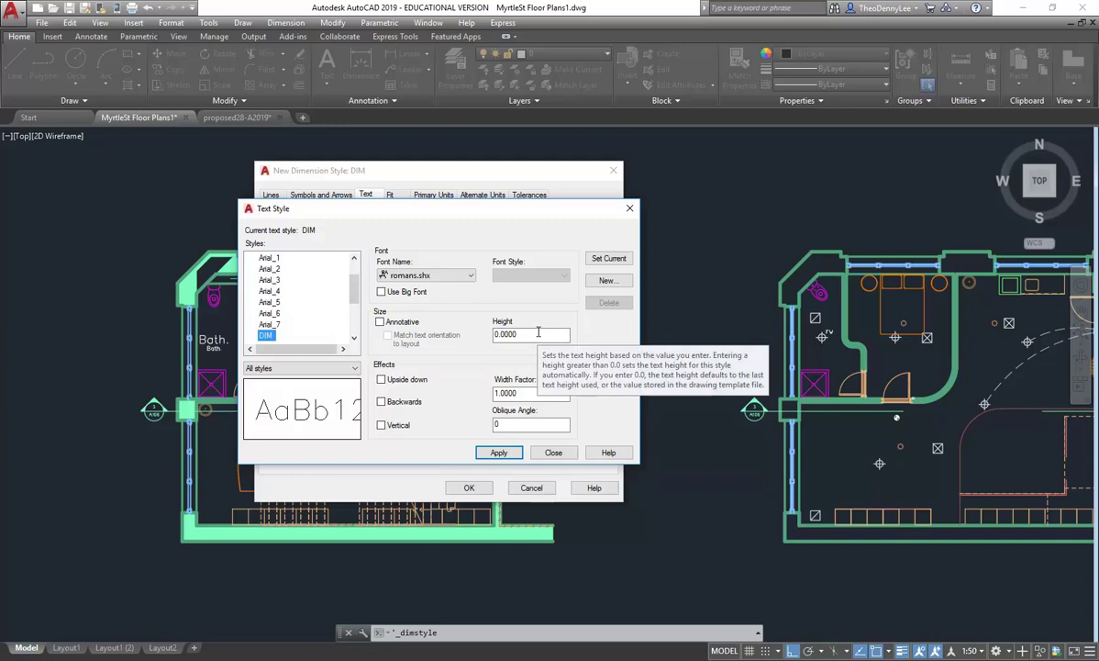
{"action": "left_click", "coordinate": [554, 453]}
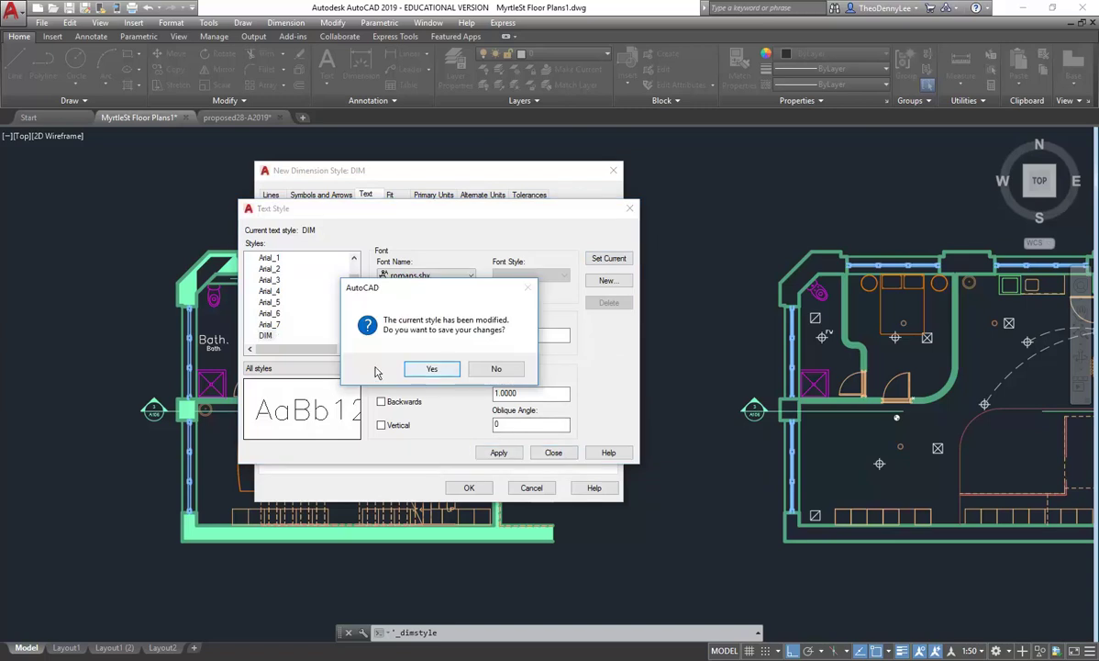
{"action": "left_click", "coordinate": [429, 368]}
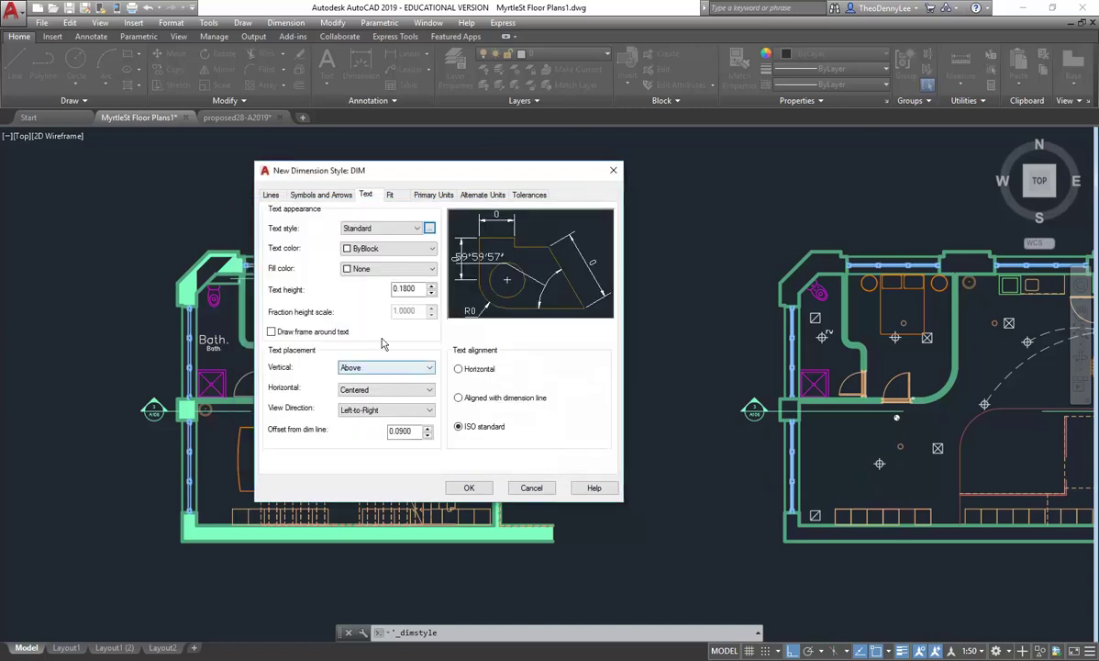
Assign the DIM text style to the dimension style and set the text height to 2.5.
{"action": "left_click", "coordinate": [420, 229]}
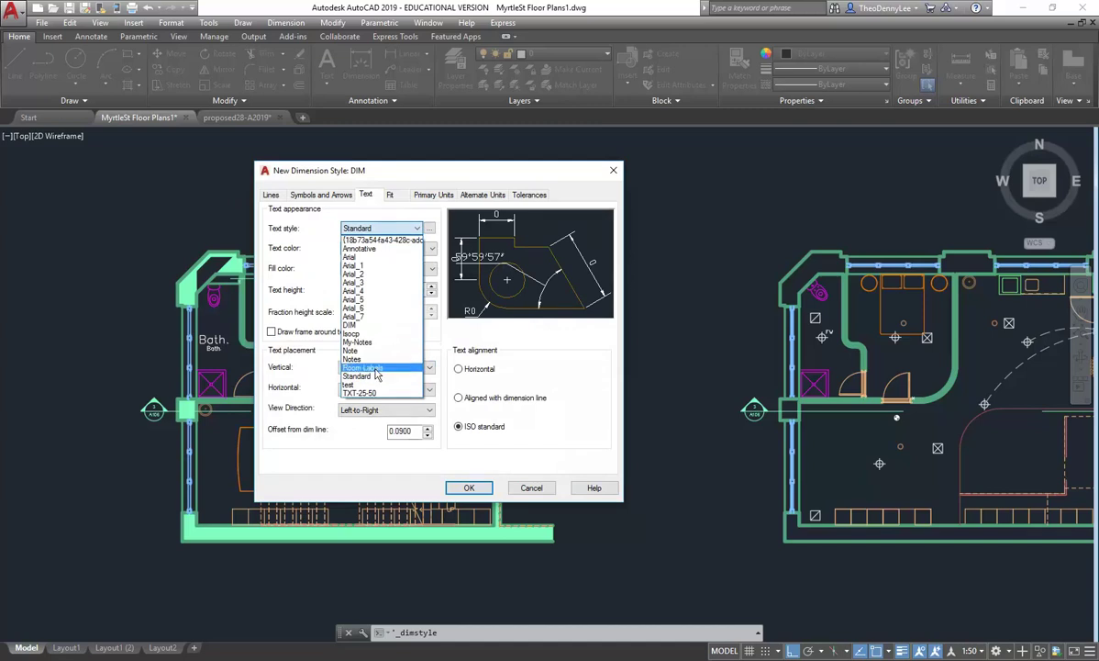
{"action": "left_click", "coordinate": [374, 327]}
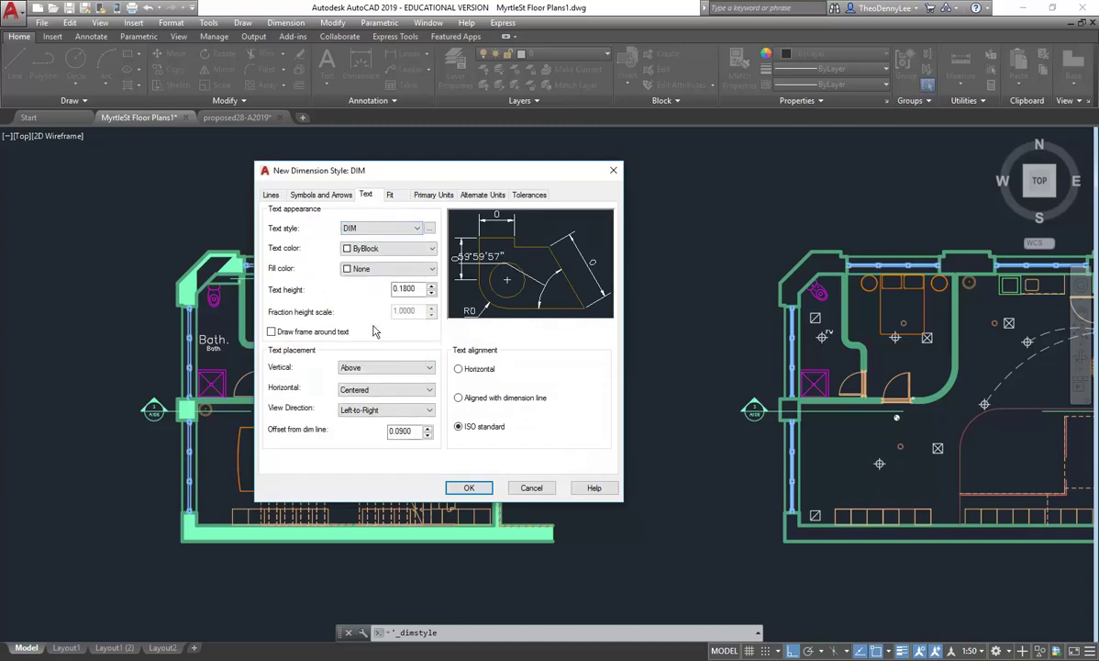
{"action": "left_click_drag", "start_coordinate": [421, 290], "coordinate": [354, 291]}
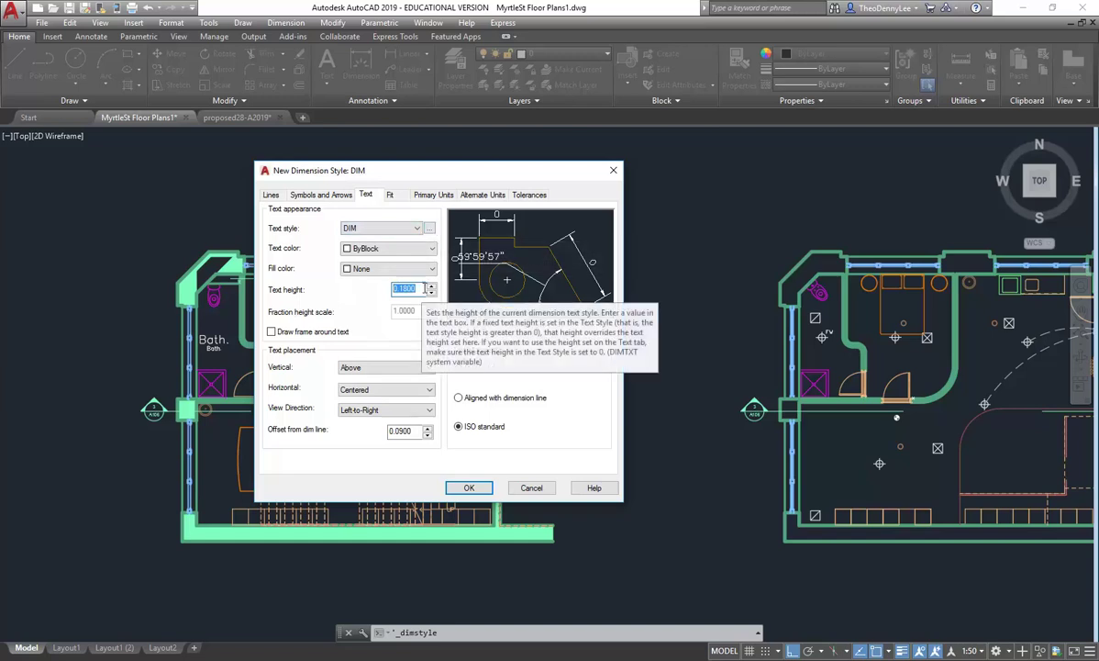
{"action": "type", "text": "2.5"}
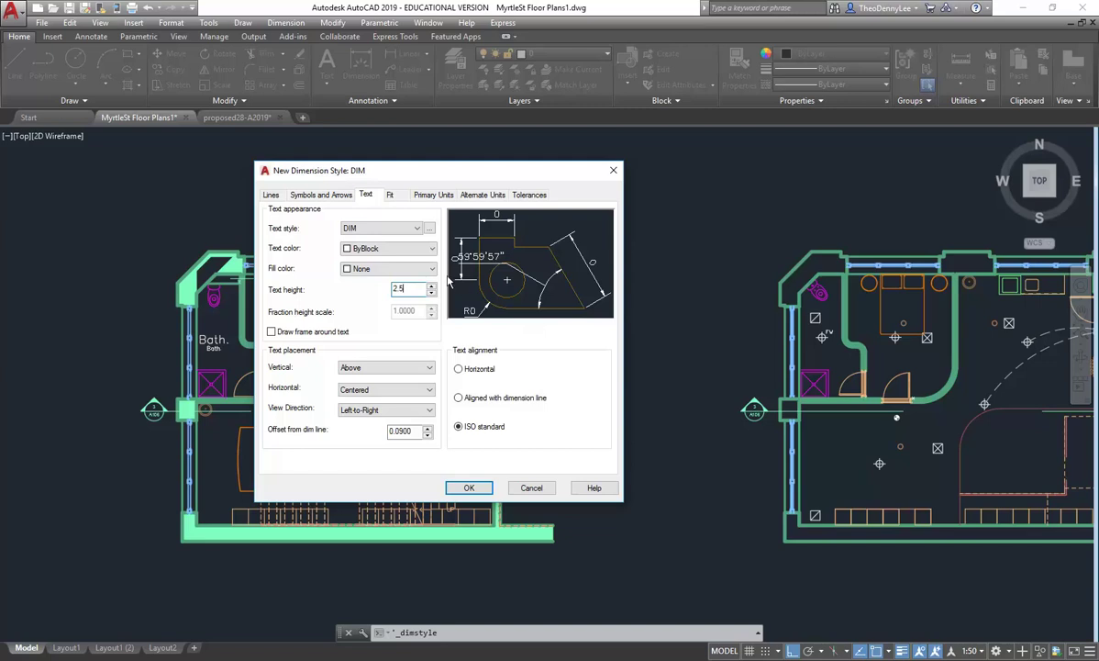
Set the first and second arrowheads of the dimension style to Architectural tick.
{"action": "left_click", "coordinate": [317, 196]}
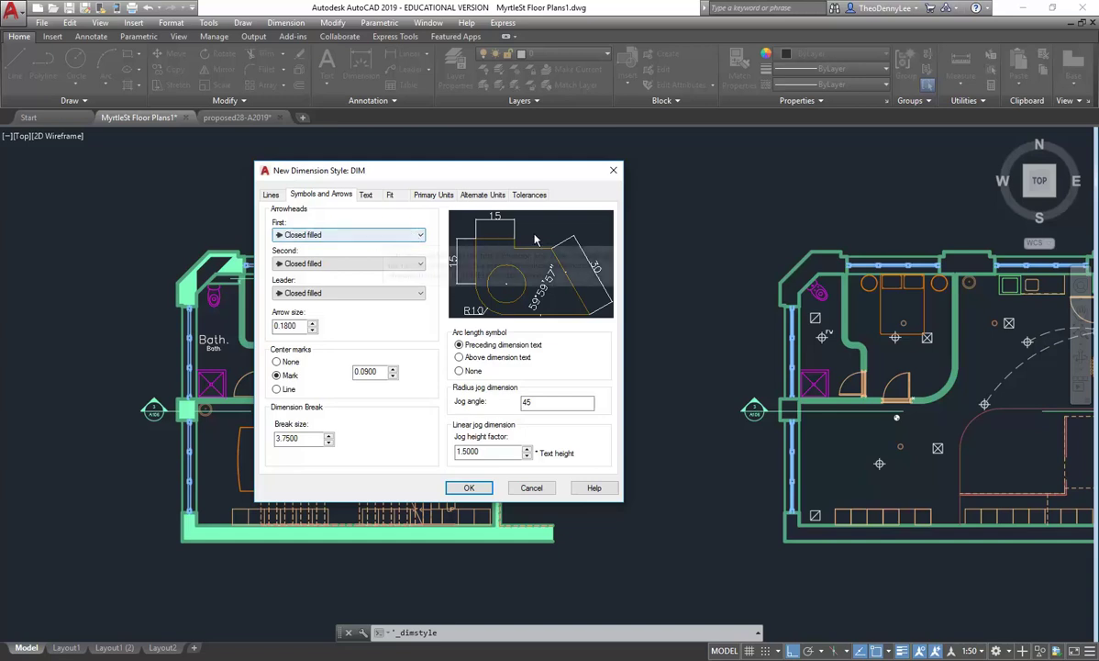
{"action": "left_click", "coordinate": [400, 237]}
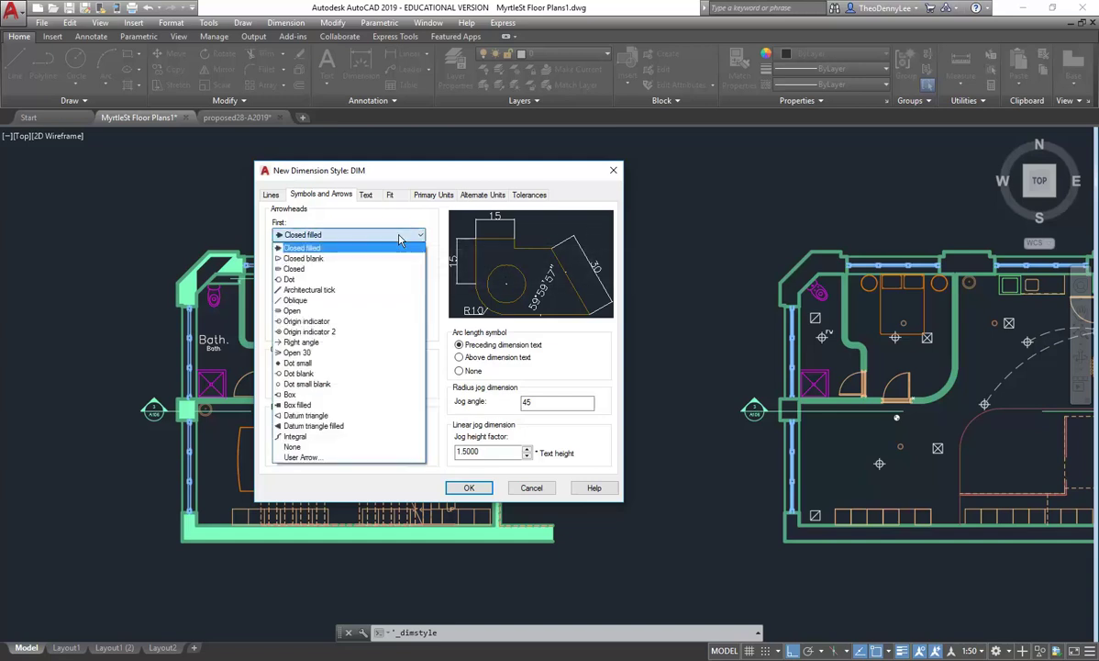
{"action": "left_click", "coordinate": [336, 292]}
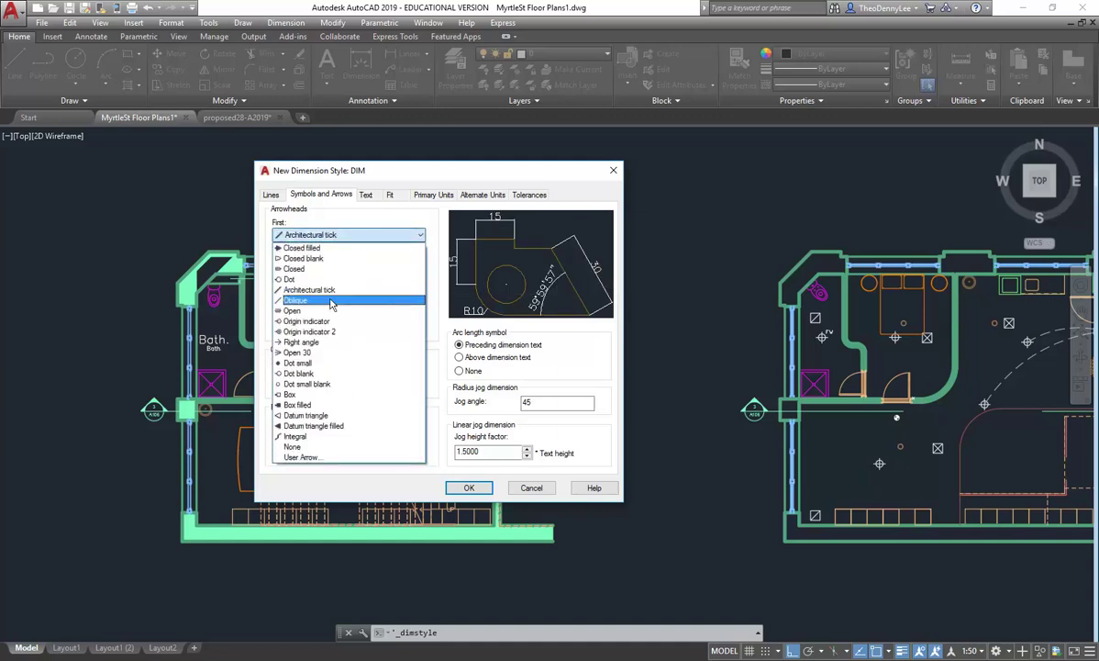
{"action": "left_click", "coordinate": [336, 302]}
{"action": "left_click", "coordinate": [422, 237]}
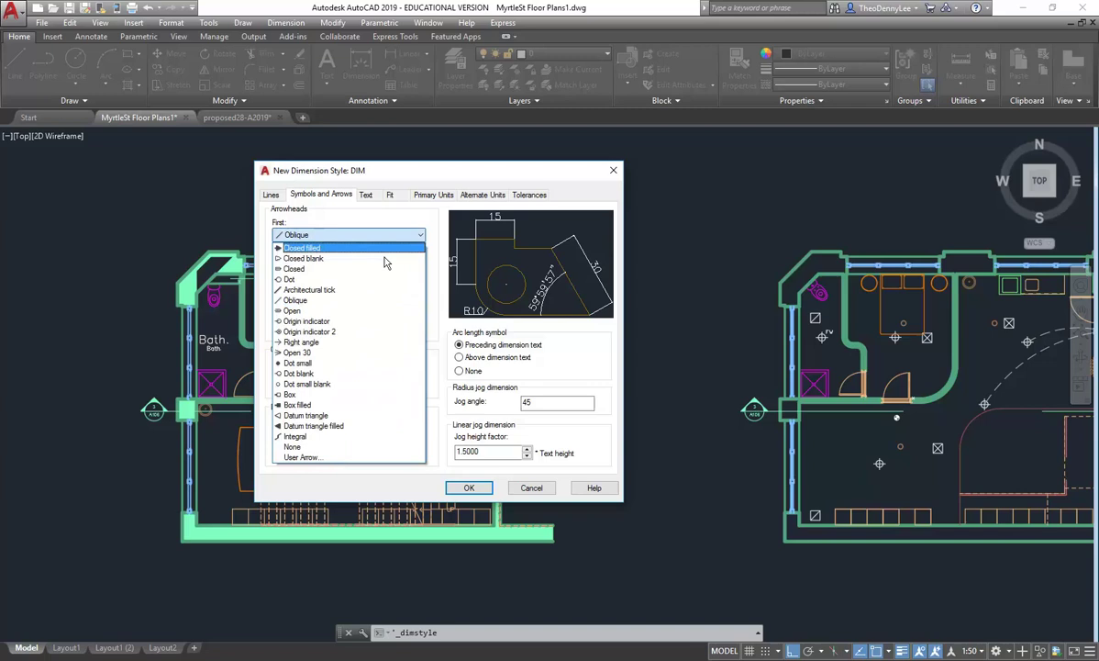
{"action": "left_click", "coordinate": [321, 273]}
Set the dimension style's arrow size to 2.
{"action": "double_click", "coordinate": [285, 326]}
{"action": "type", "text": "1"}
{"action": "left_click", "coordinate": [367, 372]}
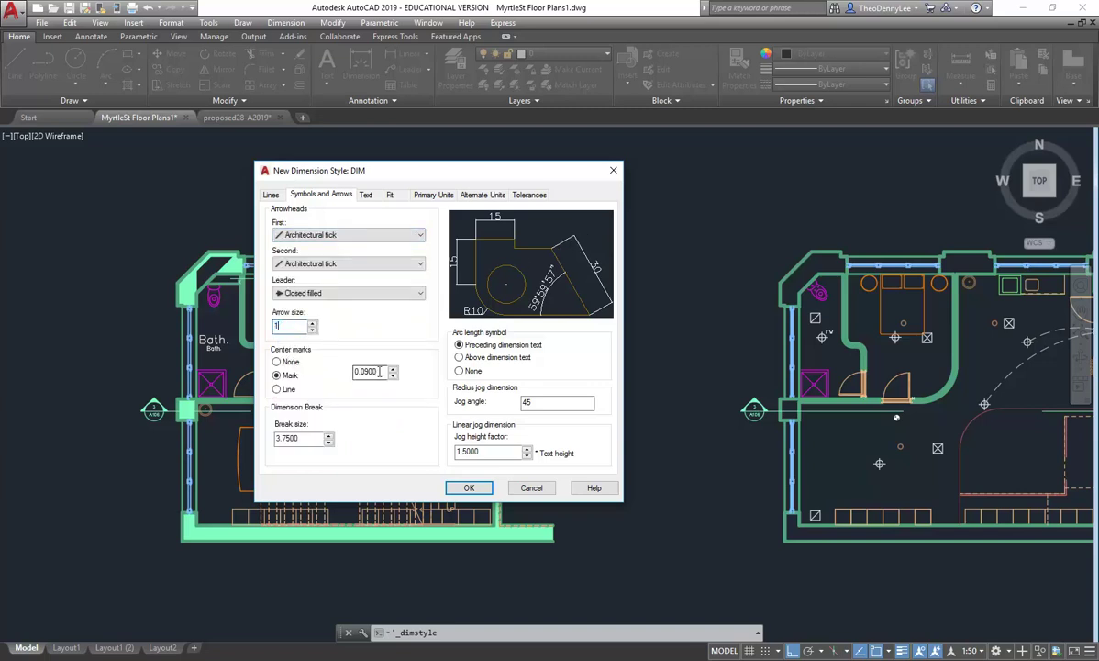
{"action": "double_click", "coordinate": [284, 326]}
{"action": "type", "text": "2"}
{"action": "left_click", "coordinate": [547, 404]}
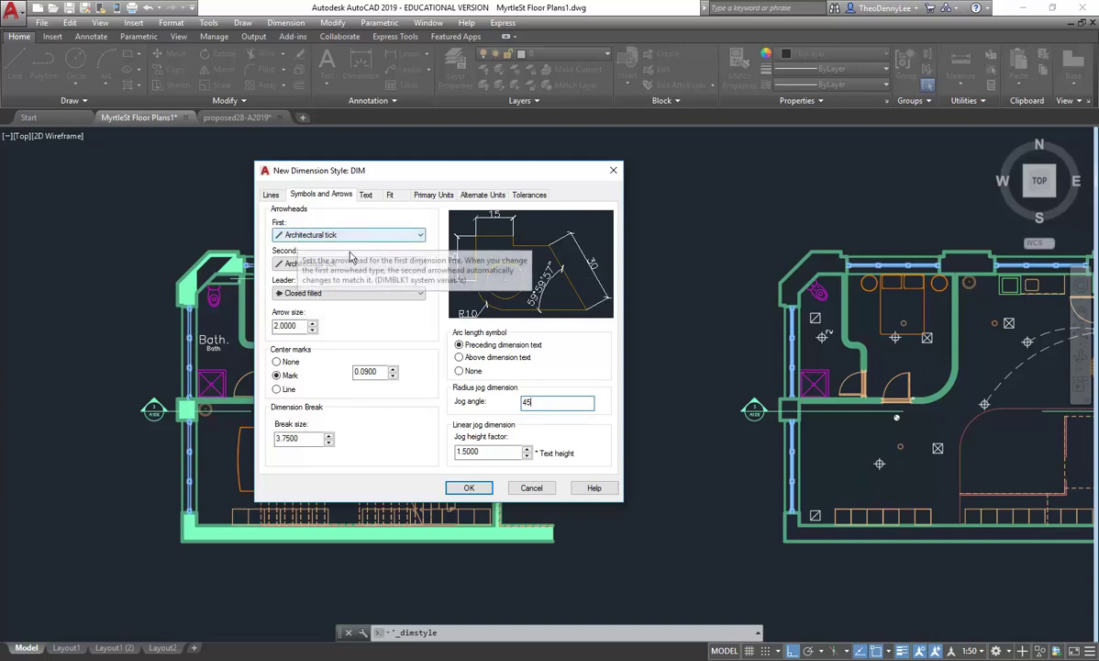
Set the dimension style's center mark size to 2.
{"action": "double_click", "coordinate": [367, 372]}
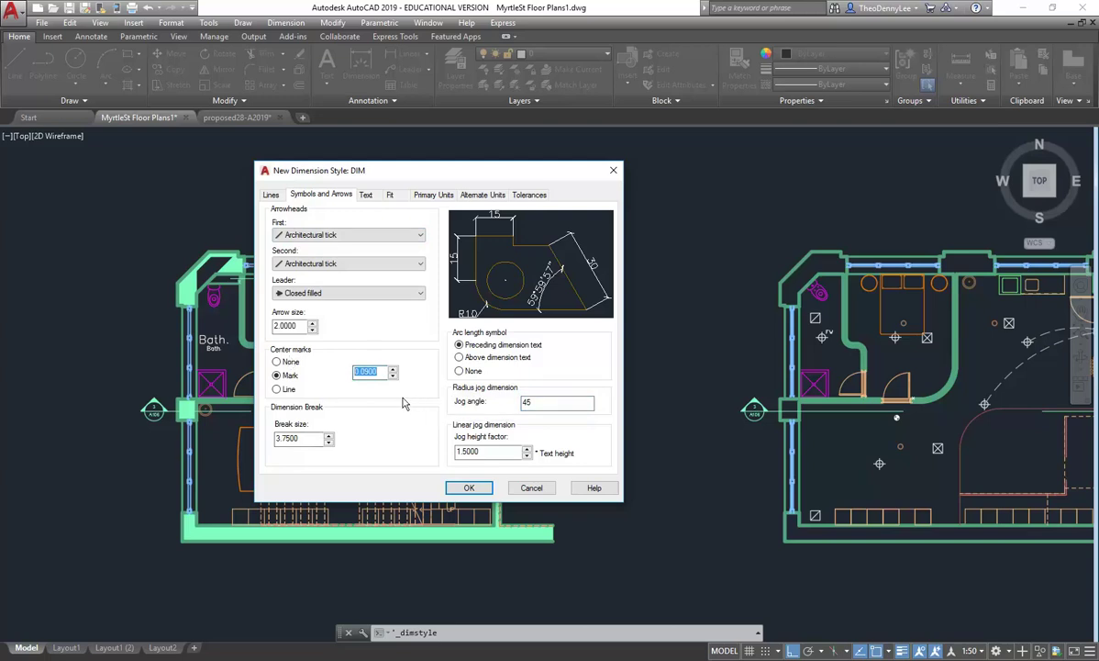
{"action": "type", "text": "2"}
{"action": "left_click", "coordinate": [560, 402]}
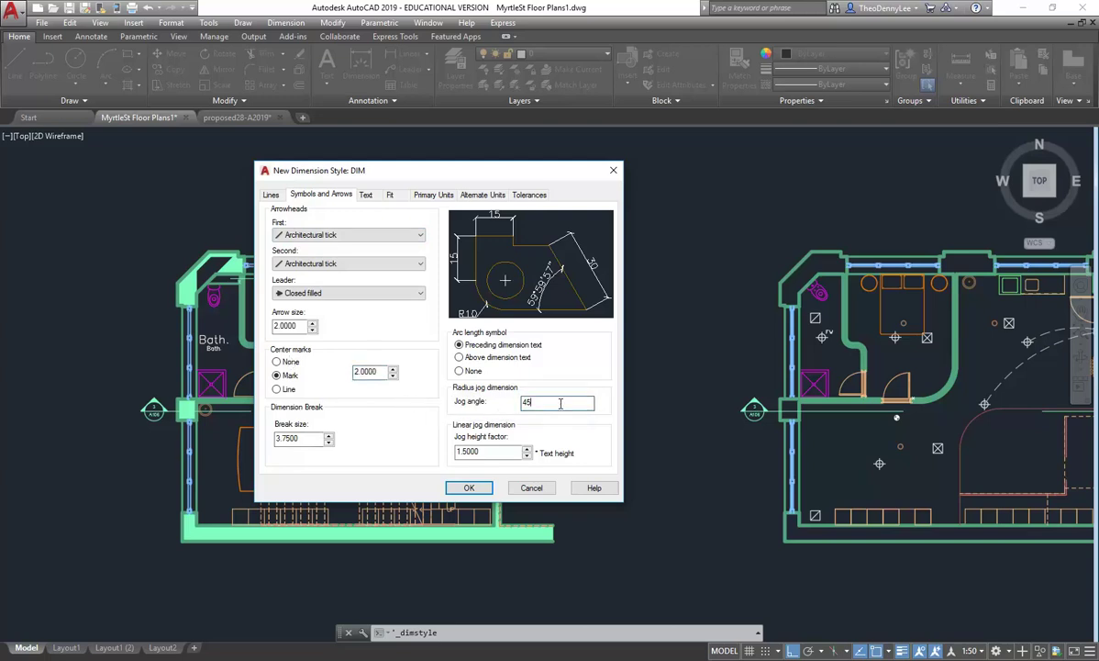
{"action": "left_click", "coordinate": [373, 371]}
Set the leader arrowhead of the dimension style to Right angle.
{"action": "left_click", "coordinate": [318, 294]}
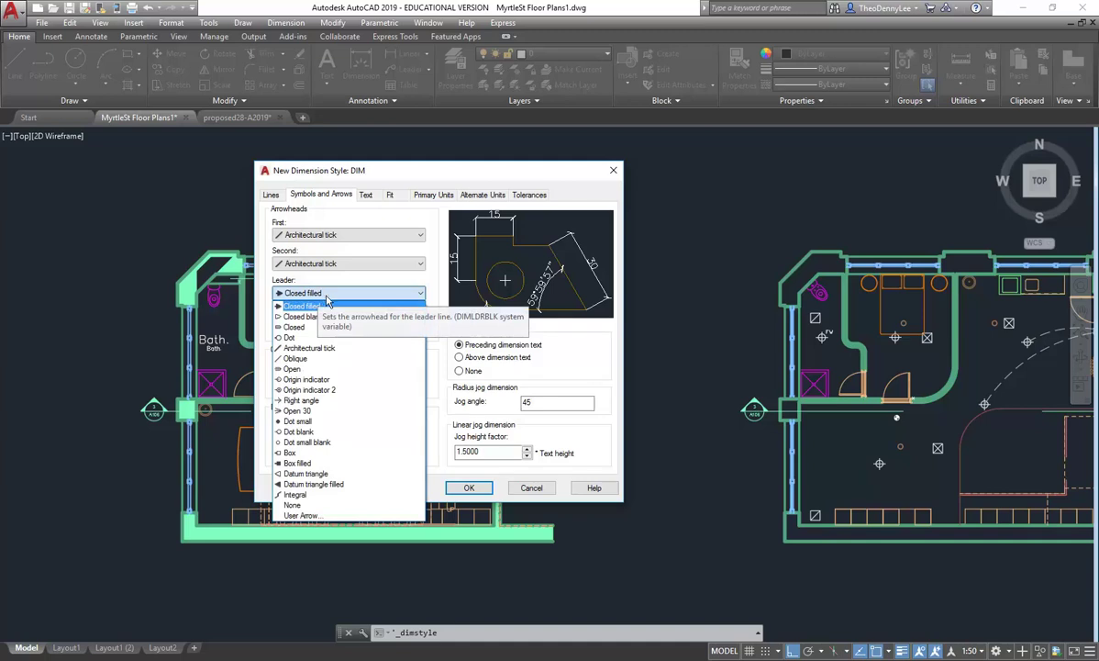
{"action": "left_click", "coordinate": [326, 304]}
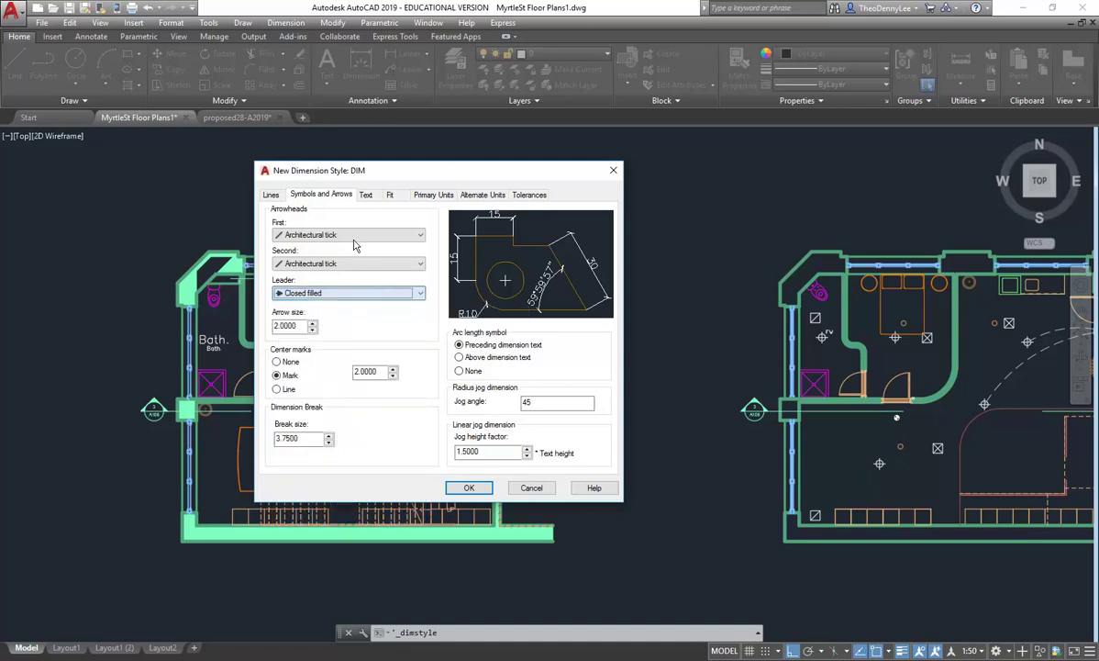
{"action": "left_click", "coordinate": [354, 236]}
{"action": "left_click", "coordinate": [355, 236]}
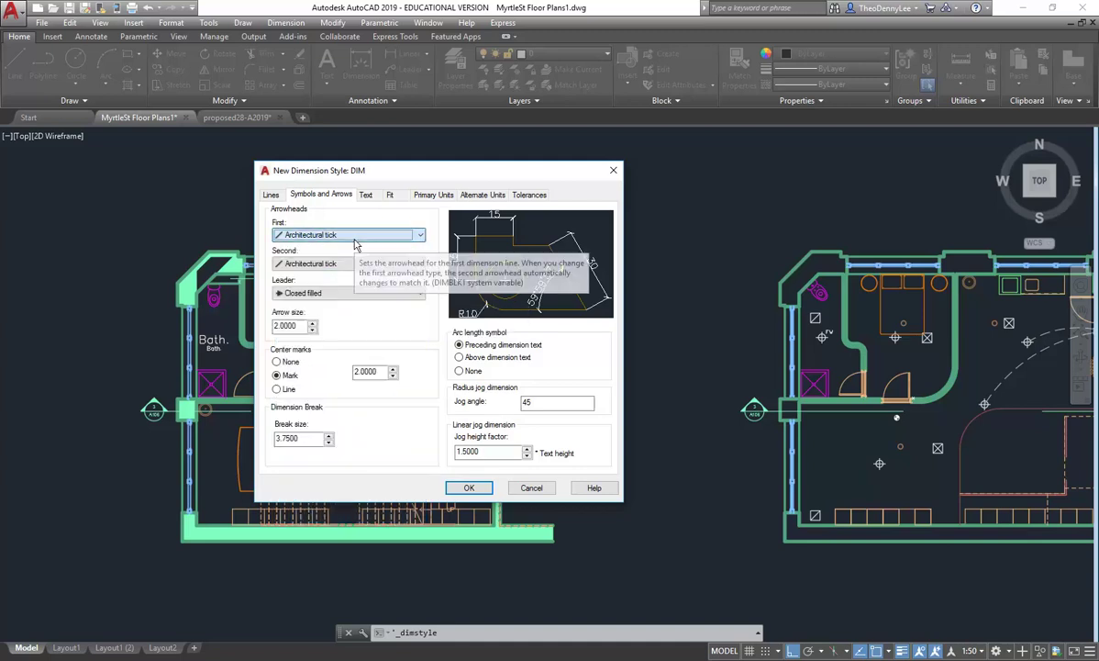
{"action": "left_click", "coordinate": [348, 293]}
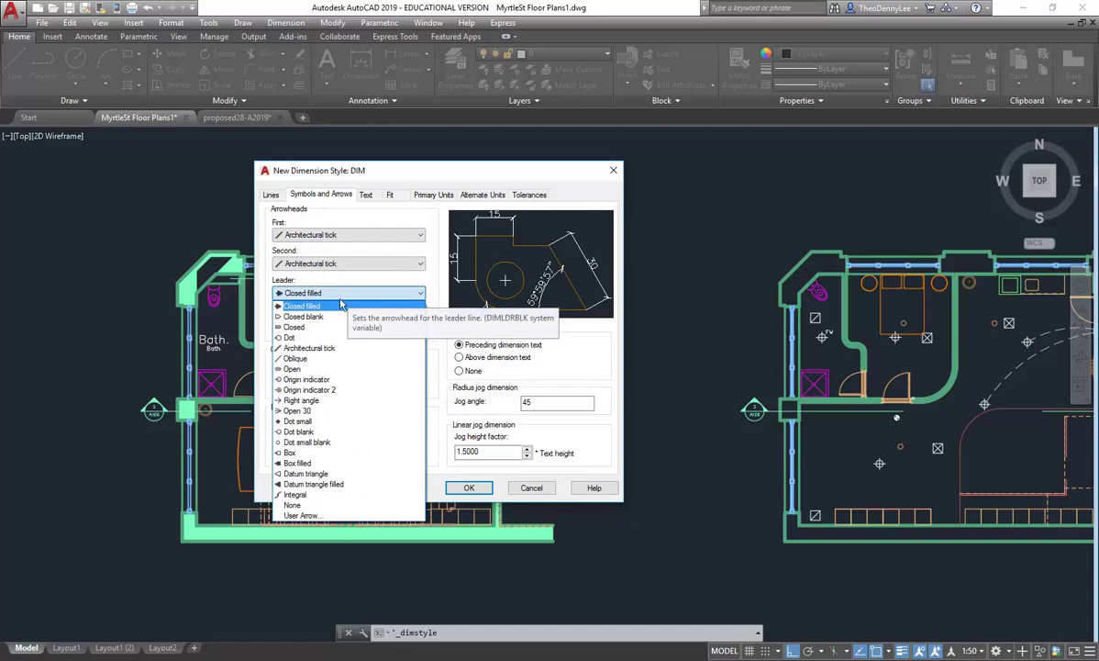
{"action": "left_click", "coordinate": [323, 305]}
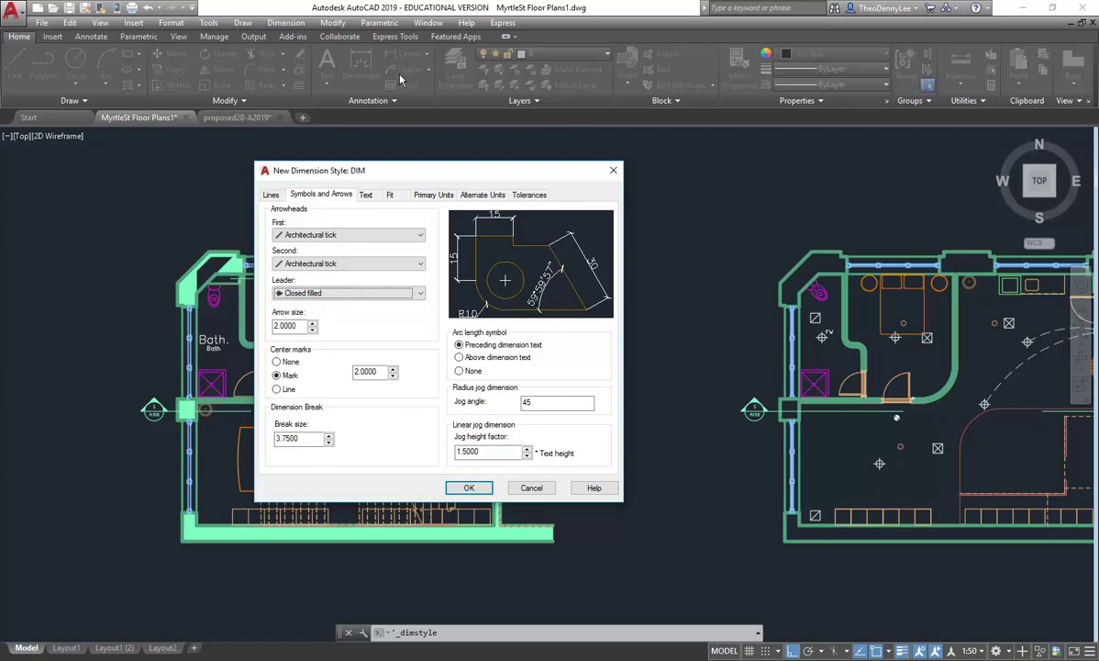
{"action": "left_click", "coordinate": [383, 293]}
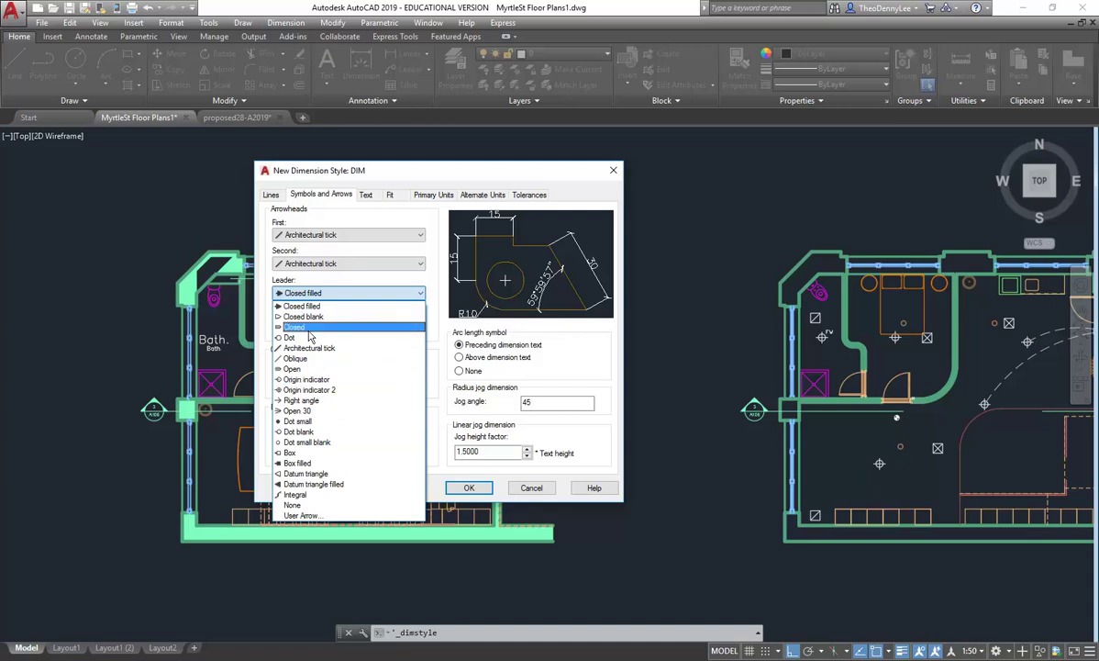
{"action": "left_click", "coordinate": [301, 400]}
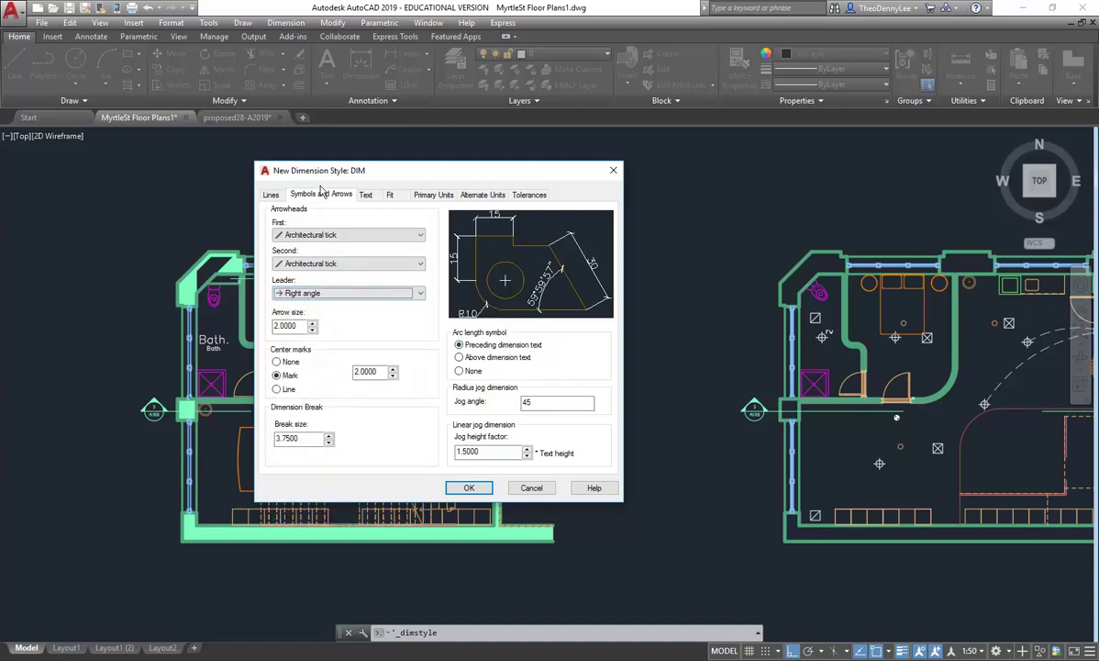
Set the dimension lines' extension beyond ticks to 2.
{"action": "left_click", "coordinate": [275, 197]}
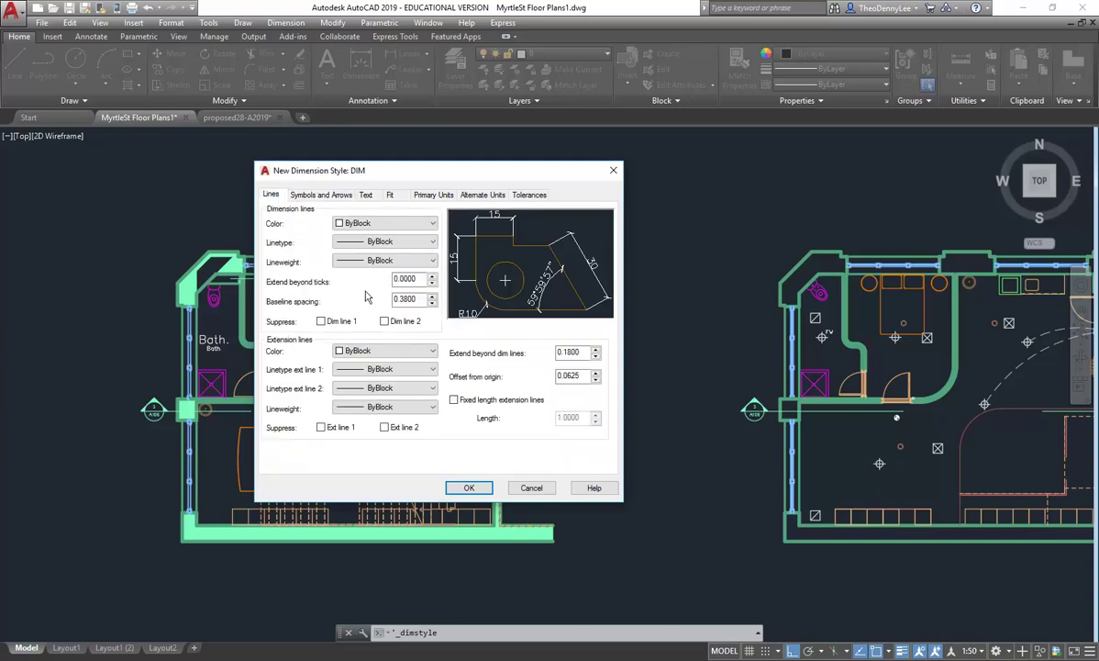
{"action": "left_click", "coordinate": [302, 195]}
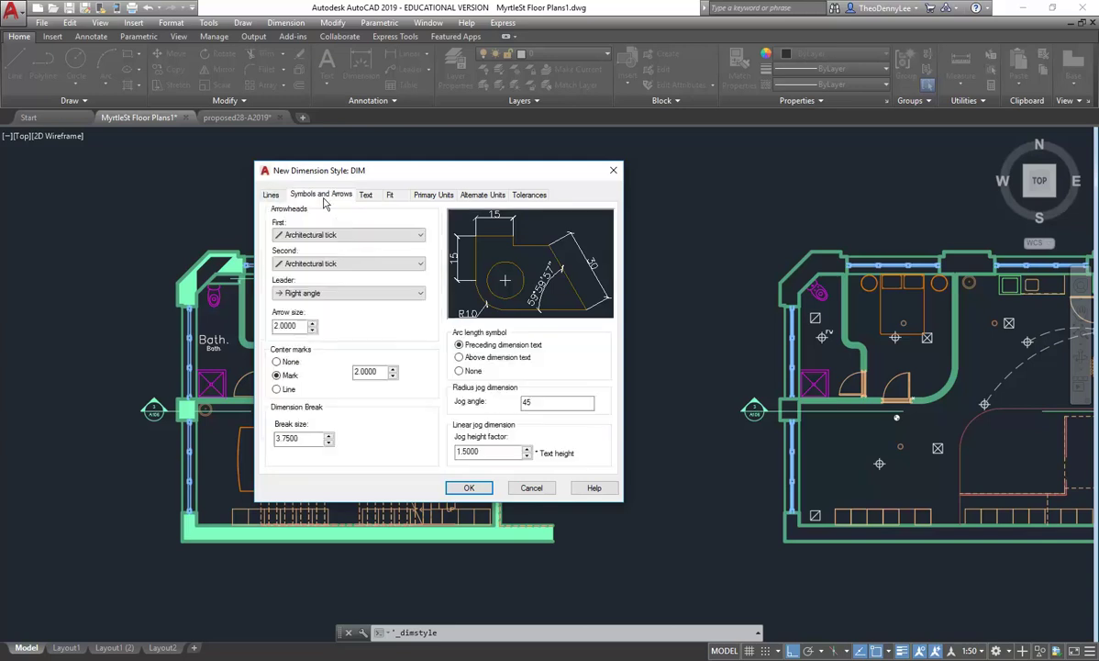
{"action": "left_click", "coordinate": [273, 196]}
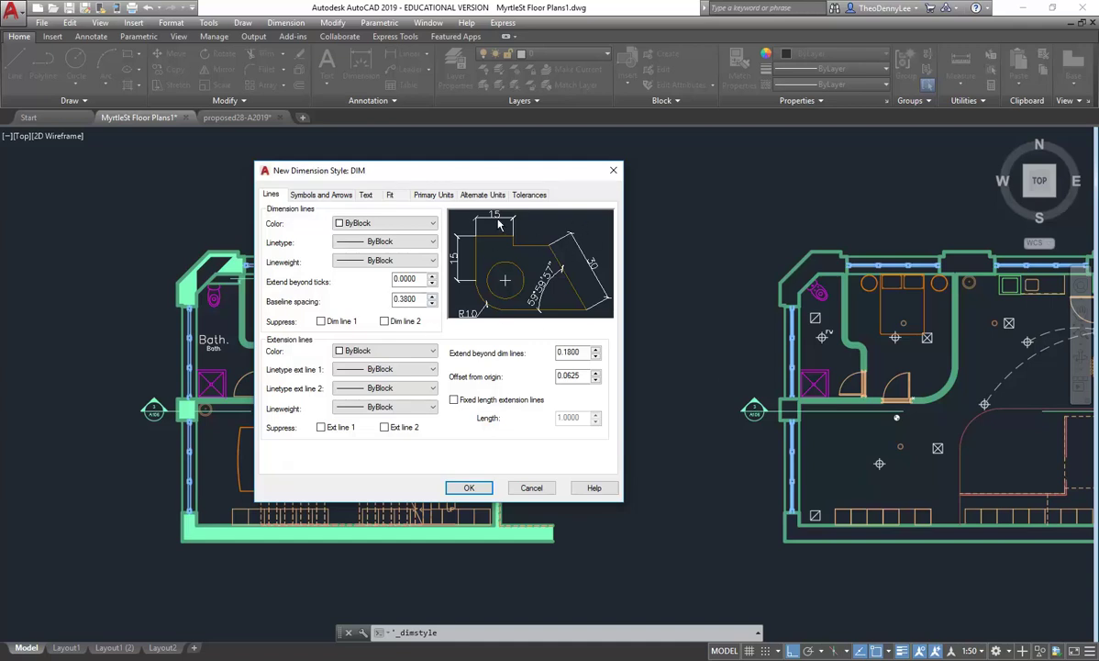
{"action": "double_click", "coordinate": [424, 282]}
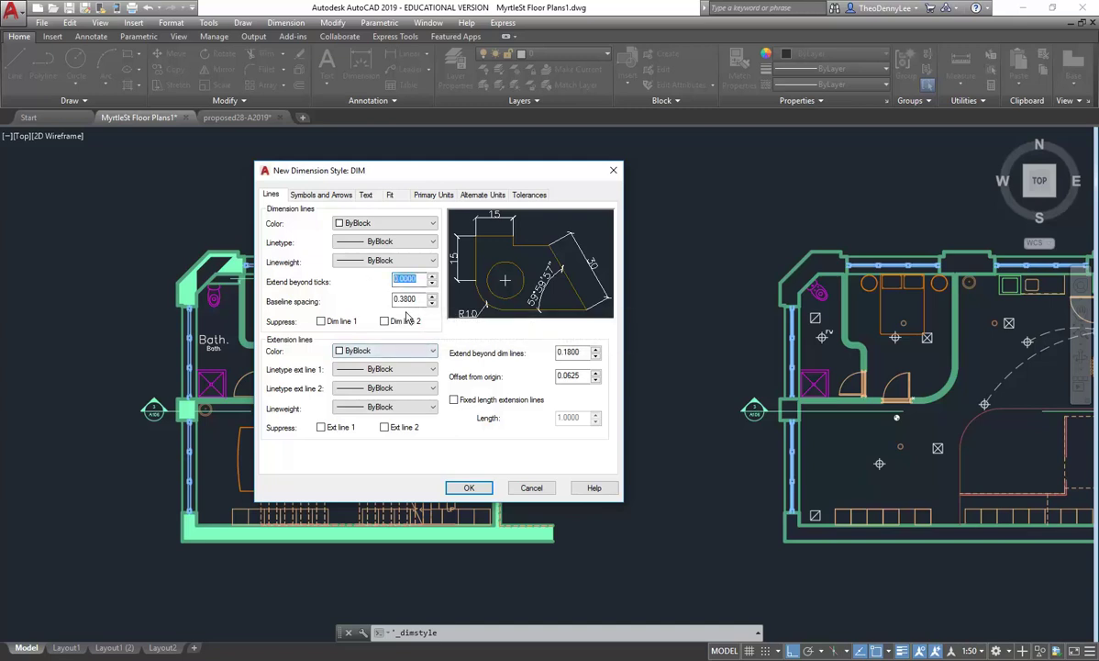
{"action": "type", "text": "1"}
{"action": "left_click", "coordinate": [421, 300]}
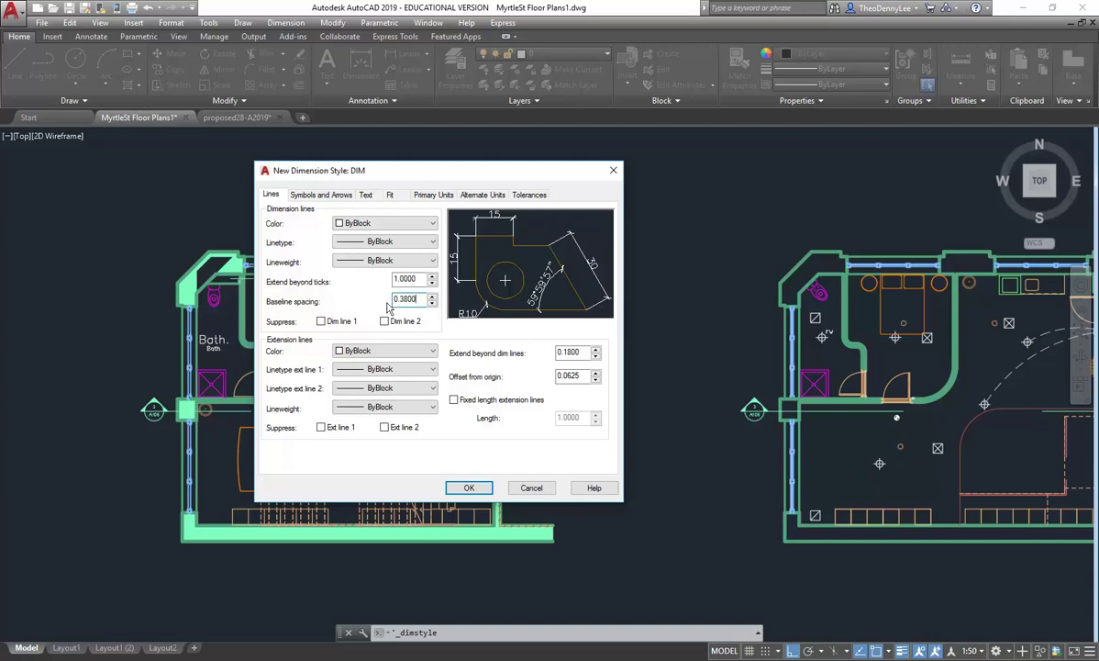
{"action": "left_click_drag", "start_coordinate": [422, 281], "coordinate": [390, 282]}
{"action": "type", "text": "2.0000"}
Try Open 30 arrowheads to check the tick extension setting, and restore the Architectural tick arrowheads.
{"action": "left_click", "coordinate": [303, 193]}
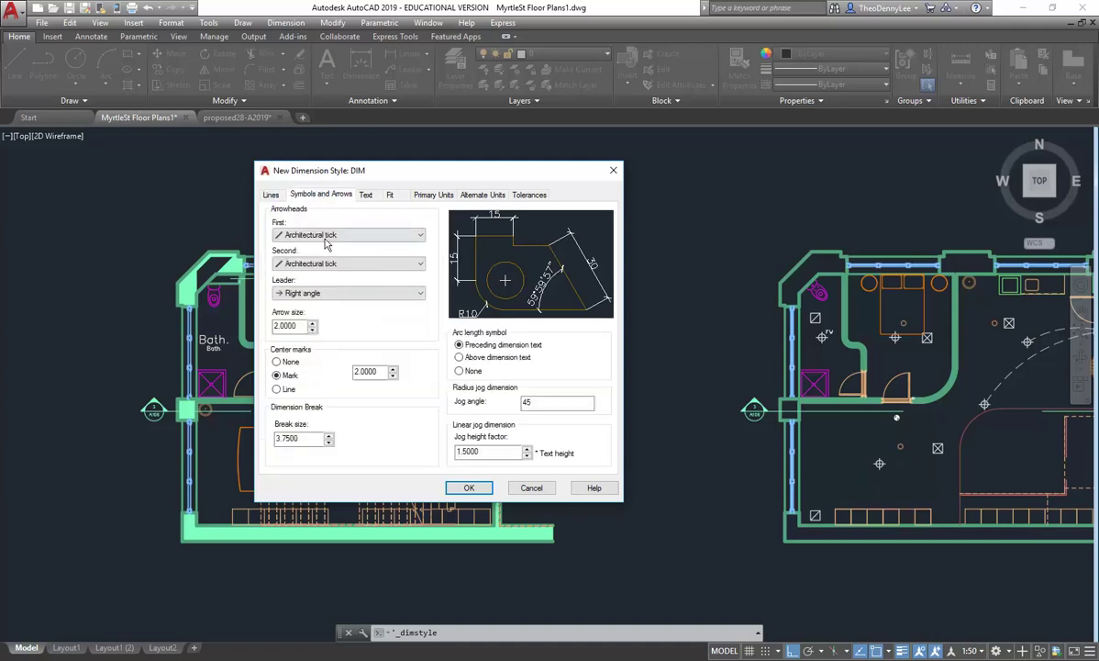
{"action": "left_click", "coordinate": [328, 235]}
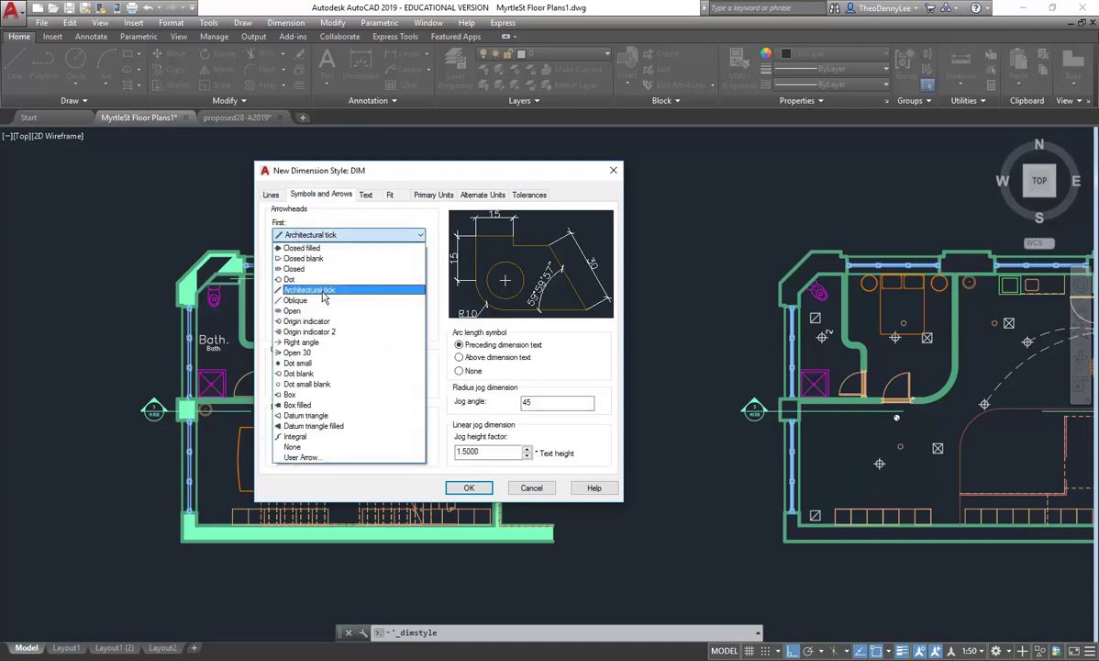
{"action": "left_click", "coordinate": [328, 231]}
{"action": "left_click", "coordinate": [336, 238]}
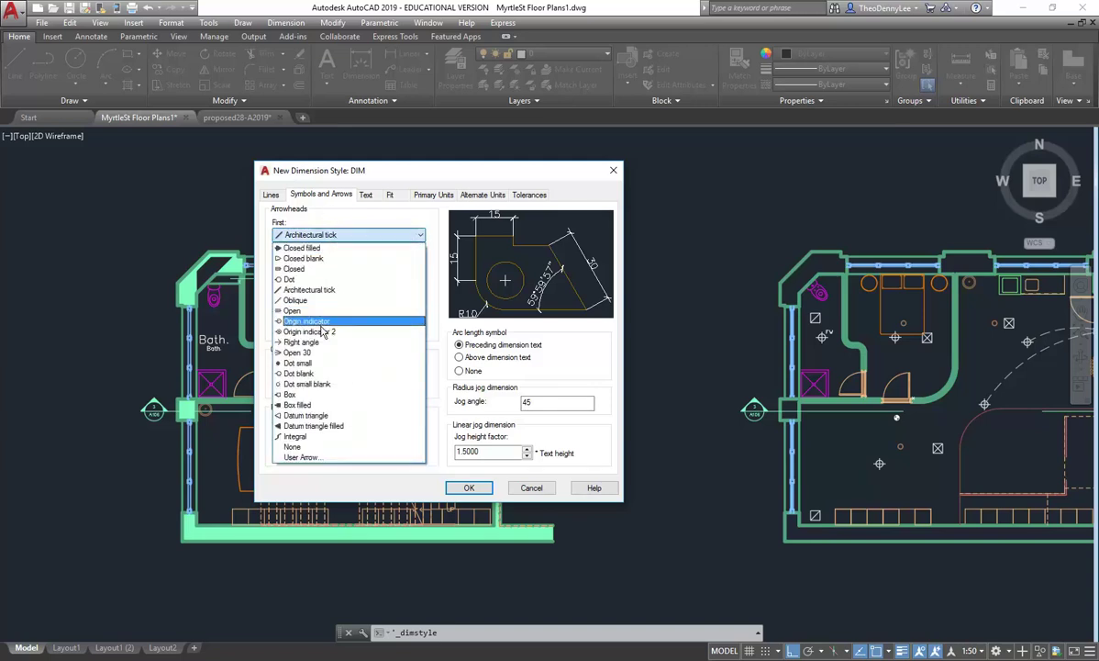
{"action": "left_click", "coordinate": [317, 352]}
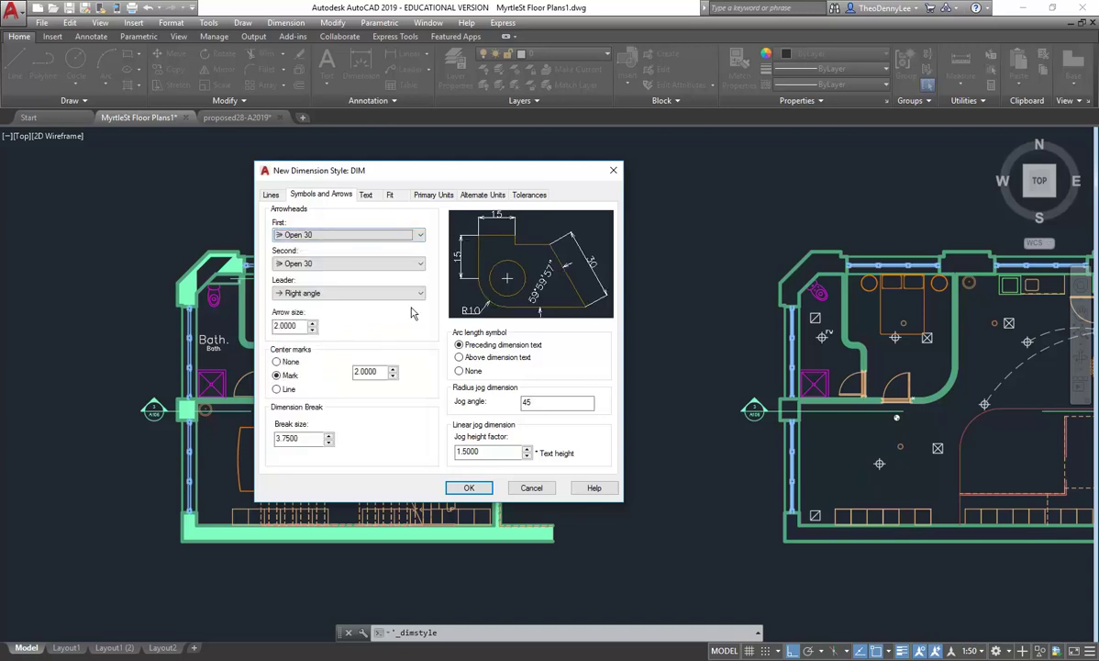
{"action": "left_click", "coordinate": [269, 193]}
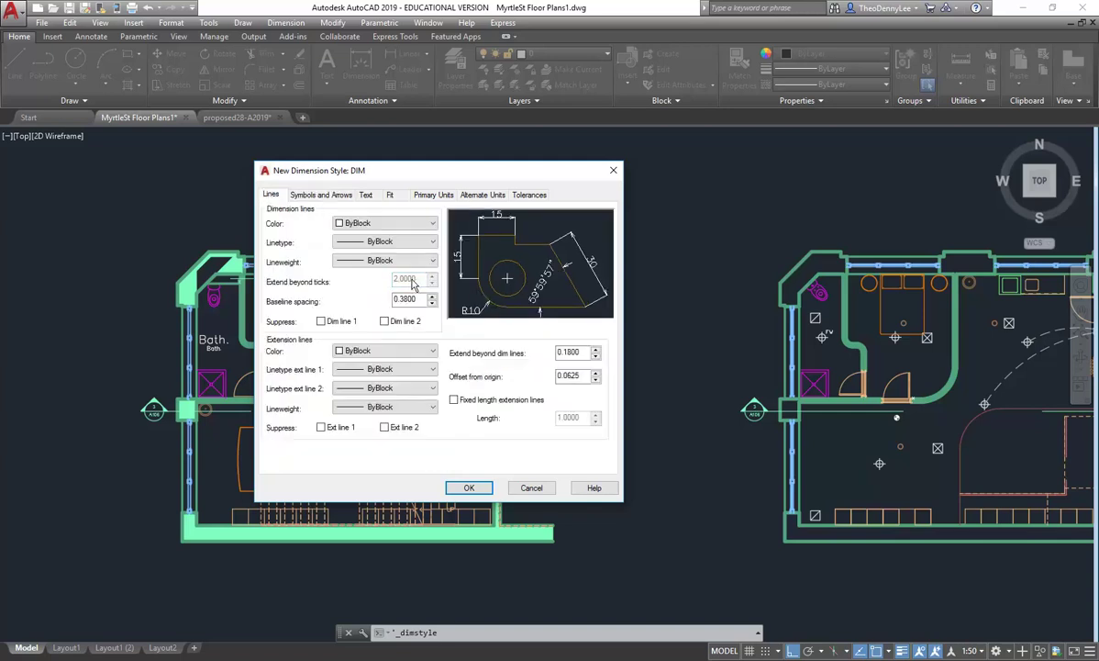
{"action": "left_click", "coordinate": [310, 201]}
{"action": "left_click", "coordinate": [326, 234]}
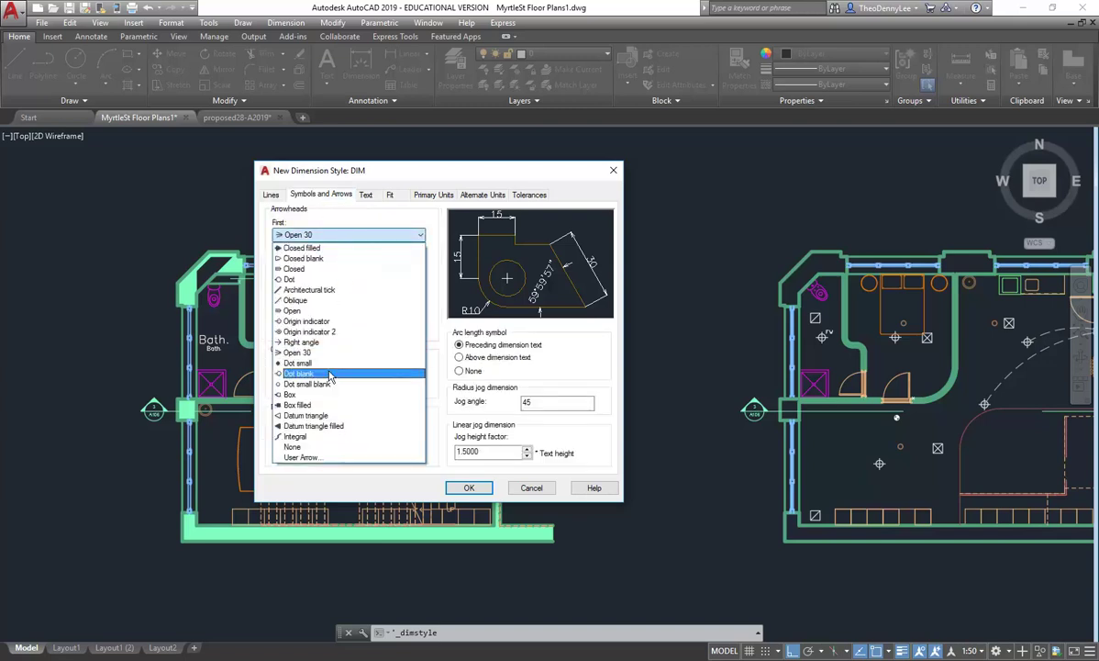
{"action": "left_click", "coordinate": [317, 289]}
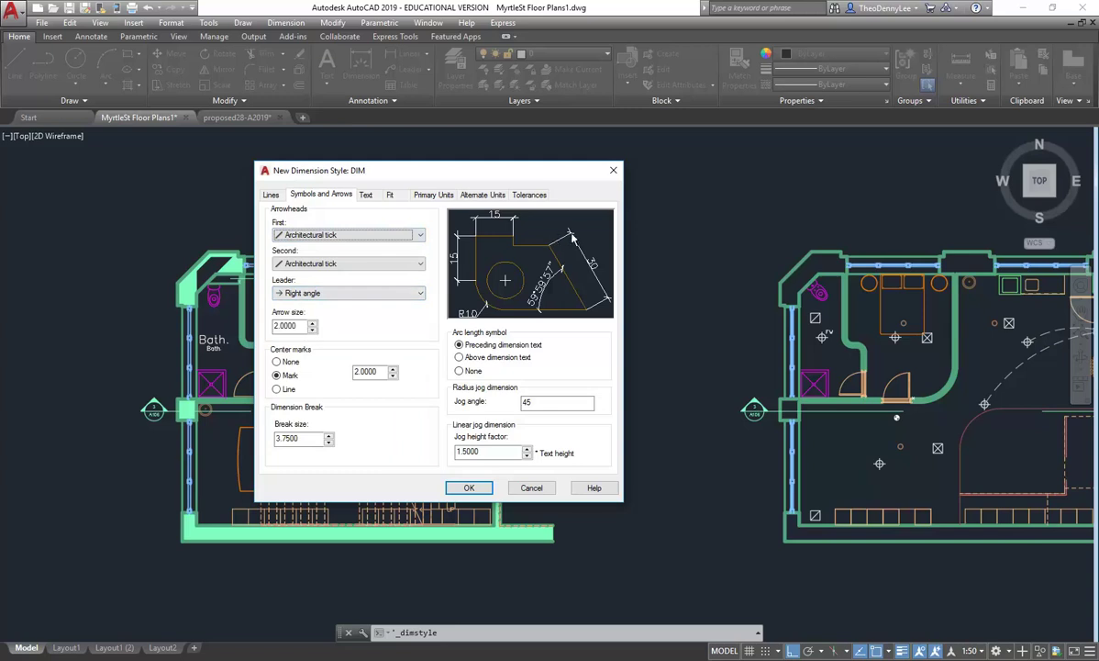
Set the dimension lines' extension beyond ticks to 1 and the baseline spacing to 3.
{"action": "left_click", "coordinate": [270, 193]}
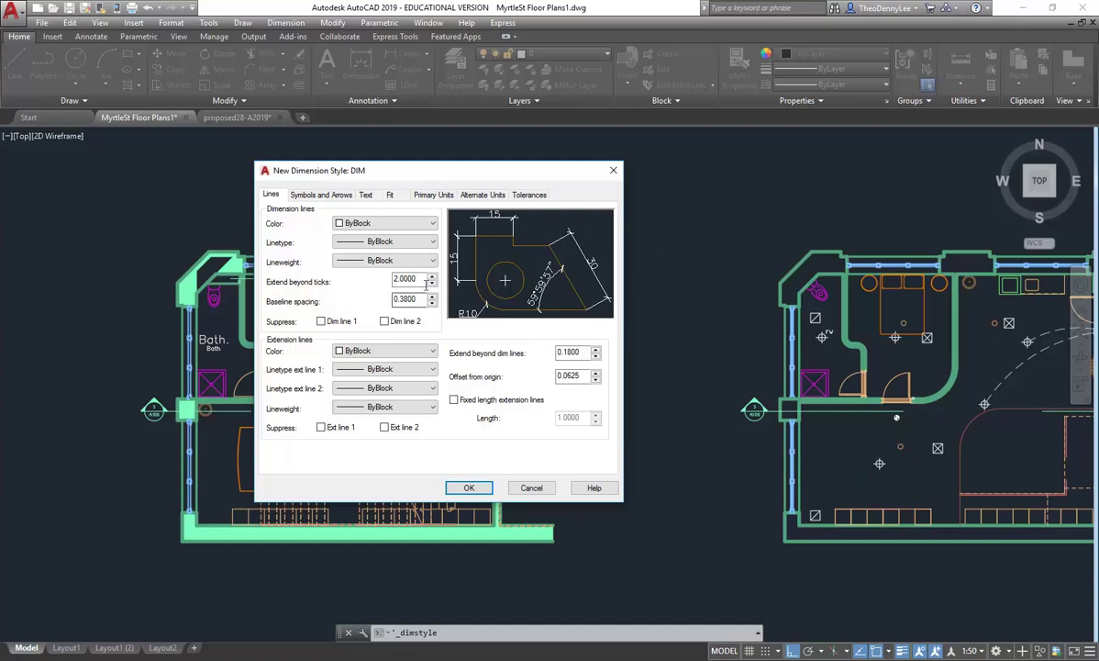
{"action": "left_click", "coordinate": [423, 280]}
{"action": "double_click", "coordinate": [425, 281]}
{"action": "type", "text": "1"}
{"action": "left_click", "coordinate": [425, 301]}
{"action": "left_click", "coordinate": [423, 281]}
{"action": "double_click", "coordinate": [404, 280]}
{"action": "left_click", "coordinate": [425, 300]}
{"action": "left_click_drag", "start_coordinate": [425, 300], "coordinate": [364, 297]}
{"action": "type", "text": "3"}
Set the extension lines to extend 1 beyond the dimension lines, with an offset from origin of 3.
{"action": "left_click", "coordinate": [569, 352]}
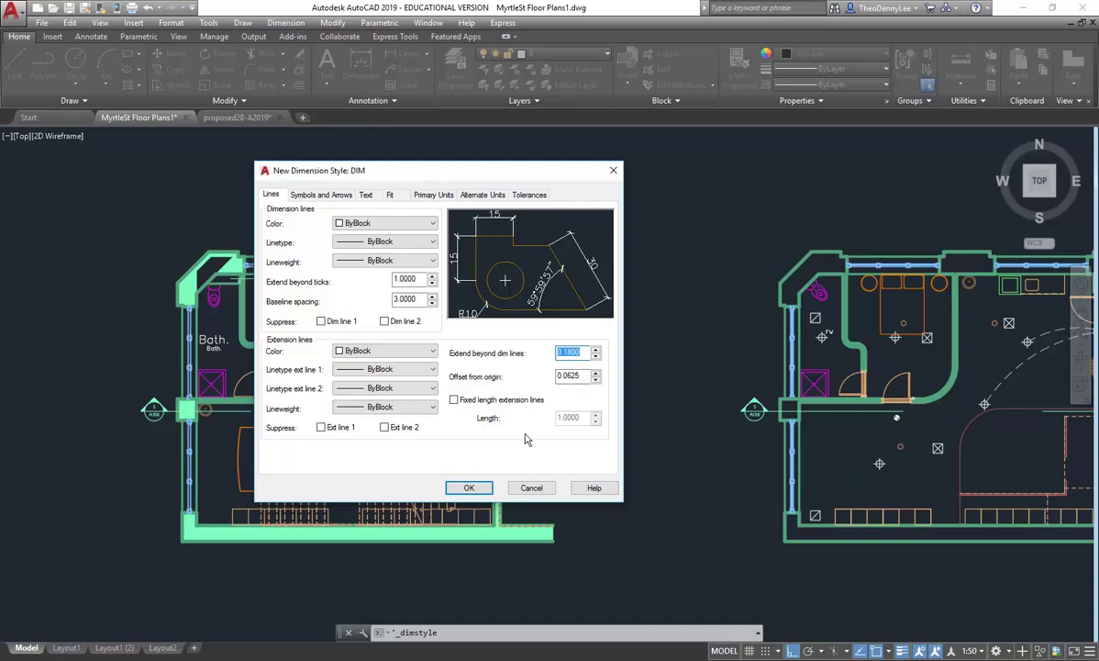
{"action": "type", "text": "1"}
{"action": "left_click", "coordinate": [586, 376]}
{"action": "double_click", "coordinate": [570, 375]}
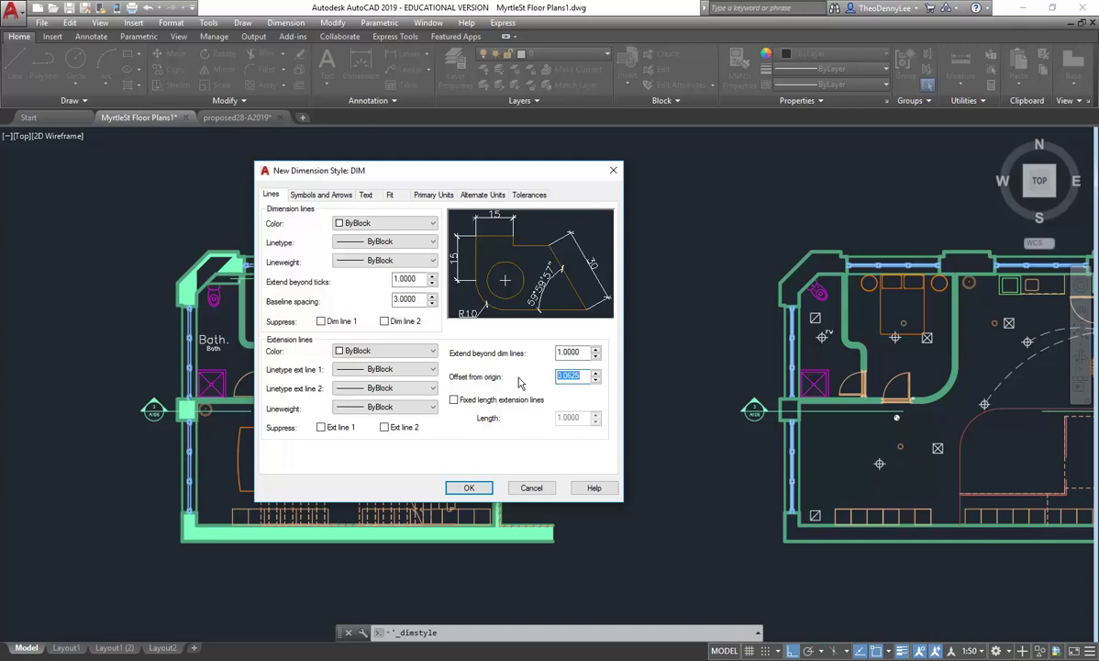
{"action": "type", "text": "3"}
{"action": "left_click", "coordinate": [575, 353]}
Enable fixed length extension lines with a length of 10 and save the DIM dimension style.
{"action": "left_click", "coordinate": [453, 400]}
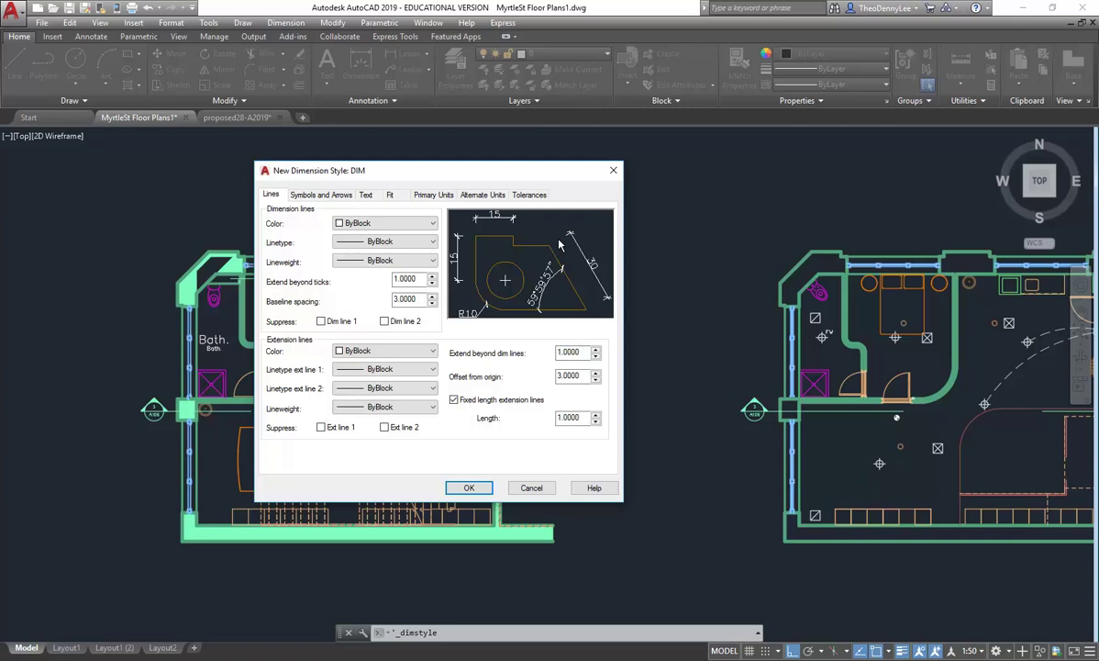
{"action": "double_click", "coordinate": [569, 418]}
{"action": "type", "text": "10"}
{"action": "left_click", "coordinate": [570, 375]}
{"action": "left_click", "coordinate": [469, 488]}
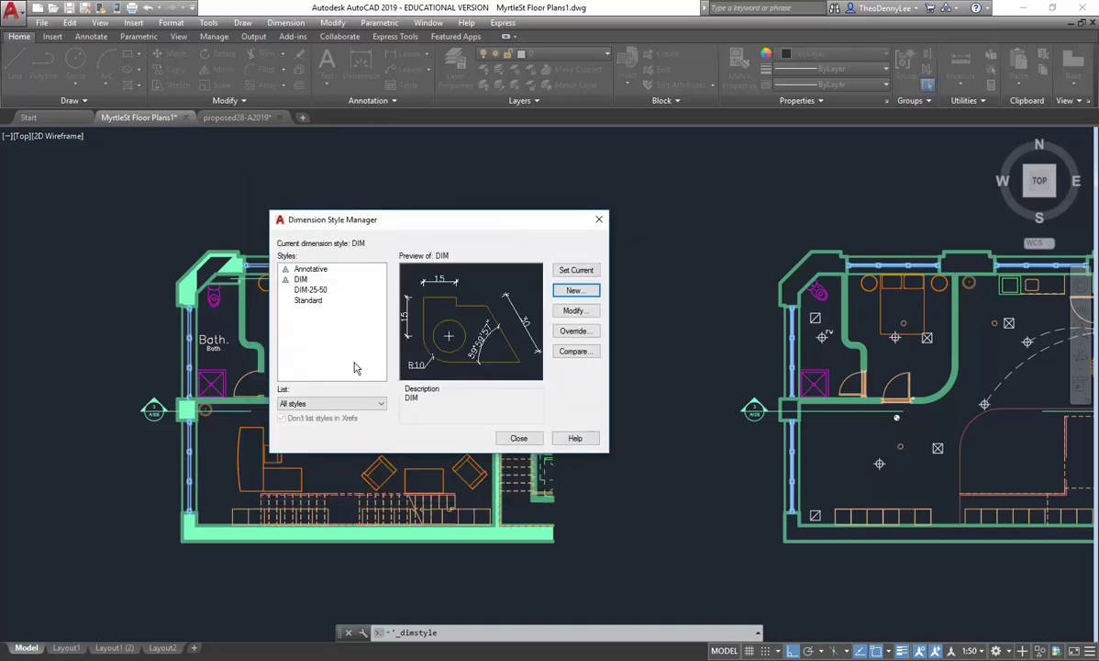
Make DIM the current dimension style and close the Dimension Style Manager.
{"action": "left_click", "coordinate": [300, 280]}
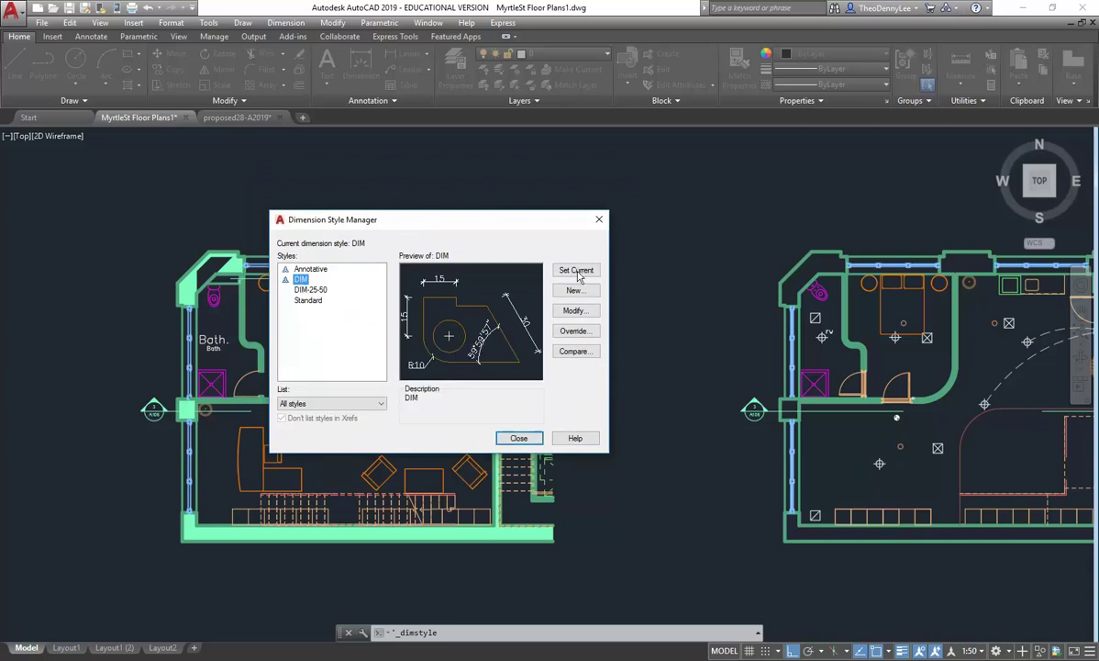
{"action": "left_click", "coordinate": [519, 439]}
{"action": "left_click", "coordinate": [311, 204]}
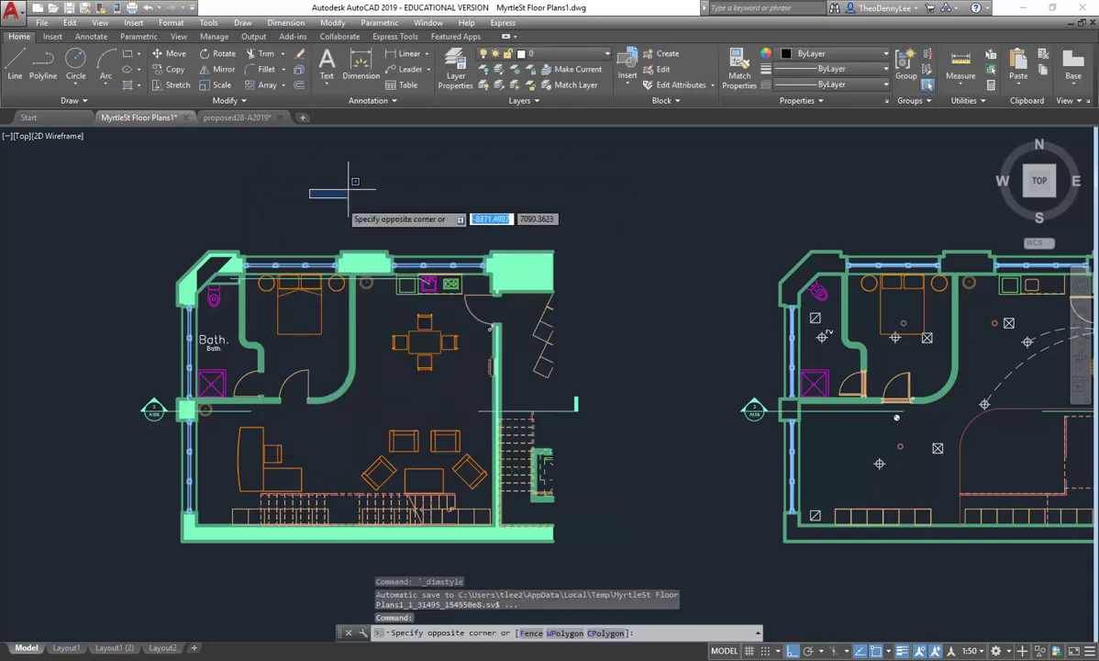
{"action": "left_click", "coordinate": [426, 55]}
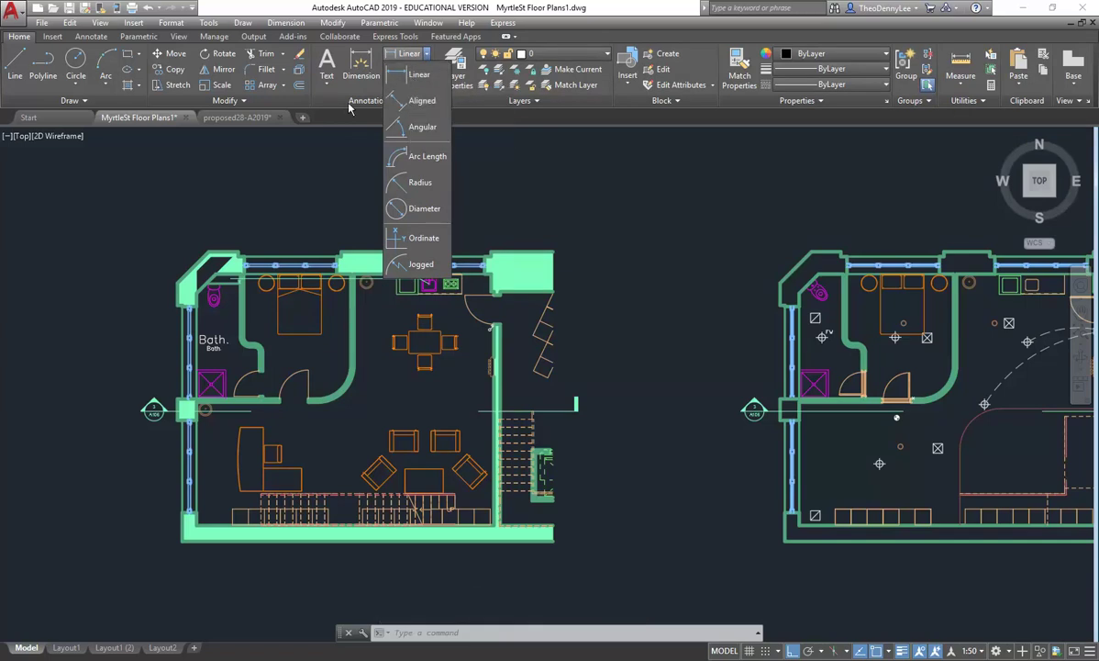
{"action": "left_click", "coordinate": [428, 57]}
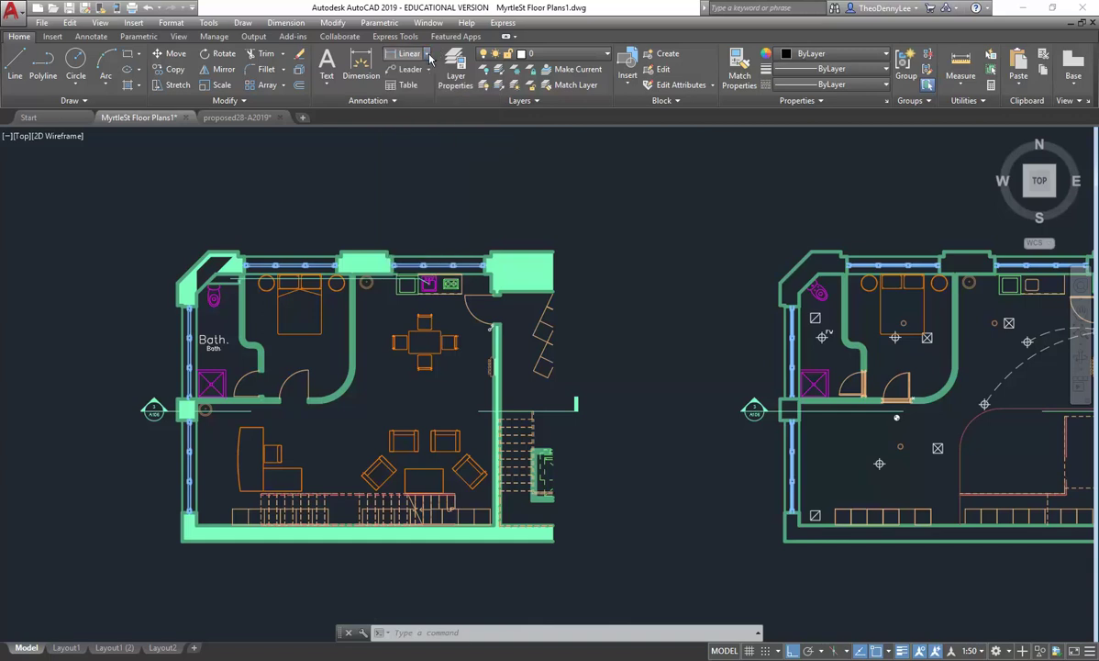
{"action": "left_click", "coordinate": [360, 66]}
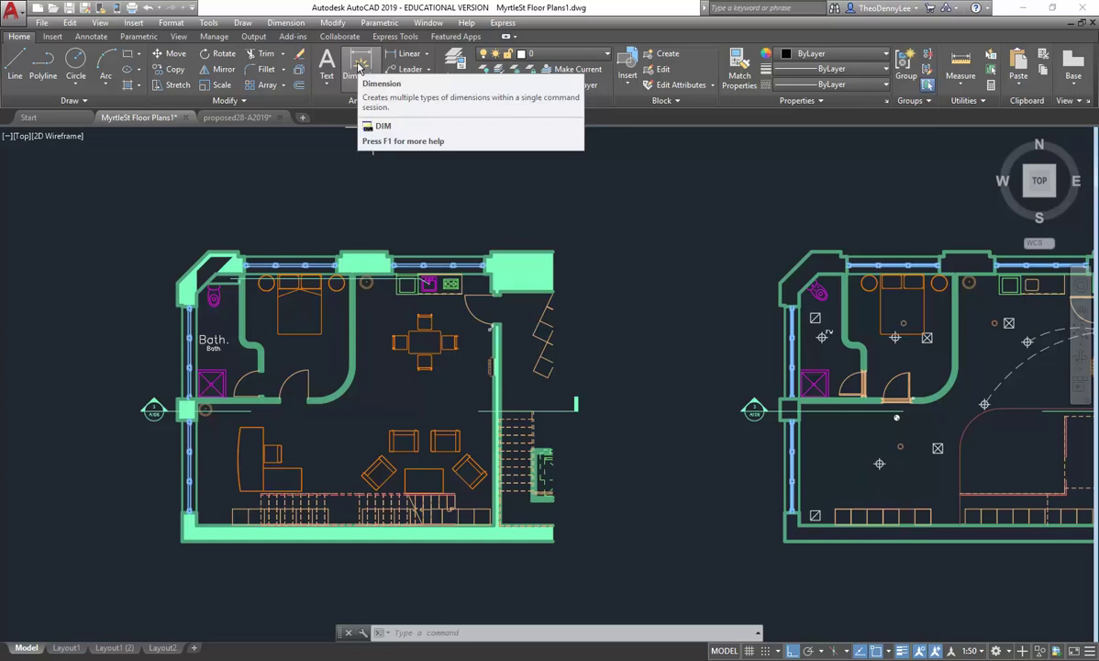
{"action": "left_click", "coordinate": [363, 65]}
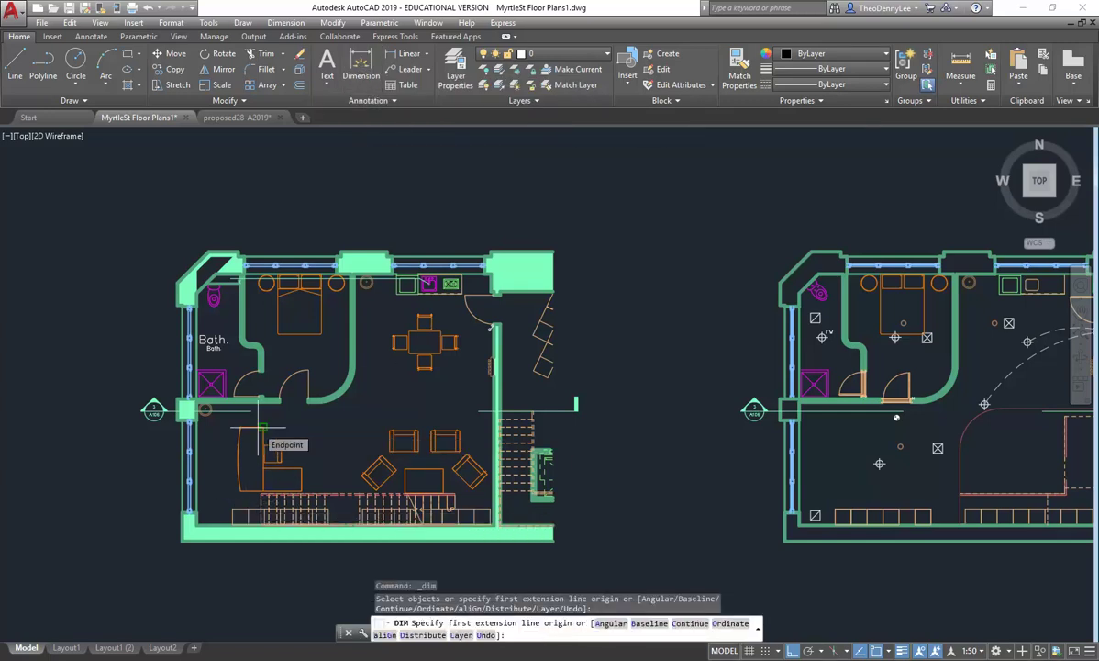
{"action": "key", "text": "Escape"}
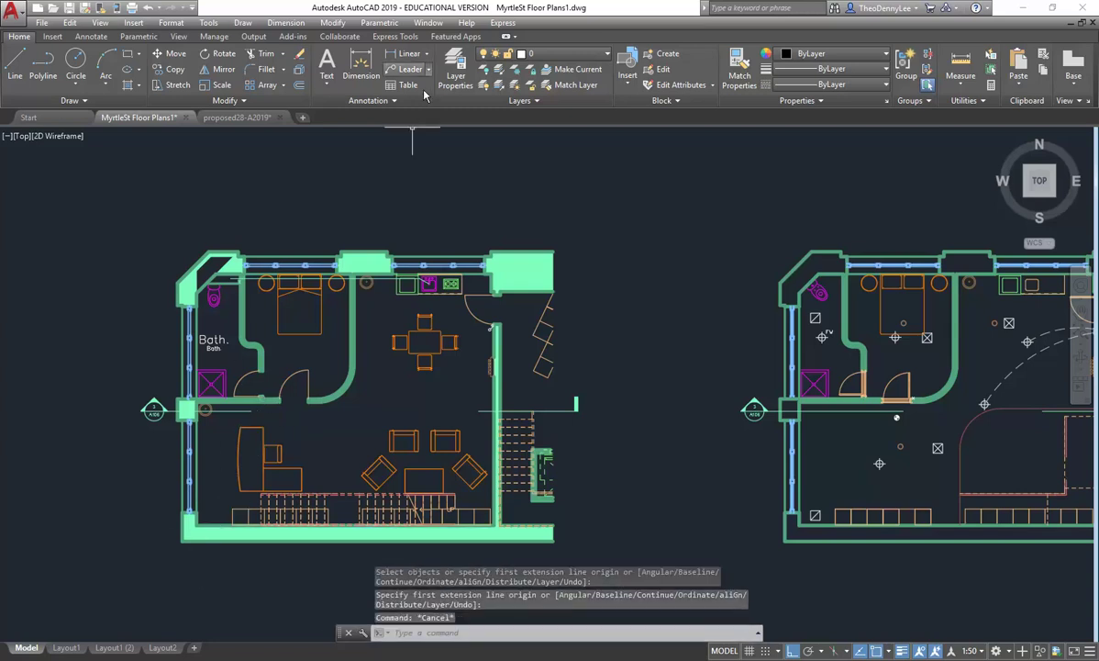
{"action": "left_click", "coordinate": [427, 56]}
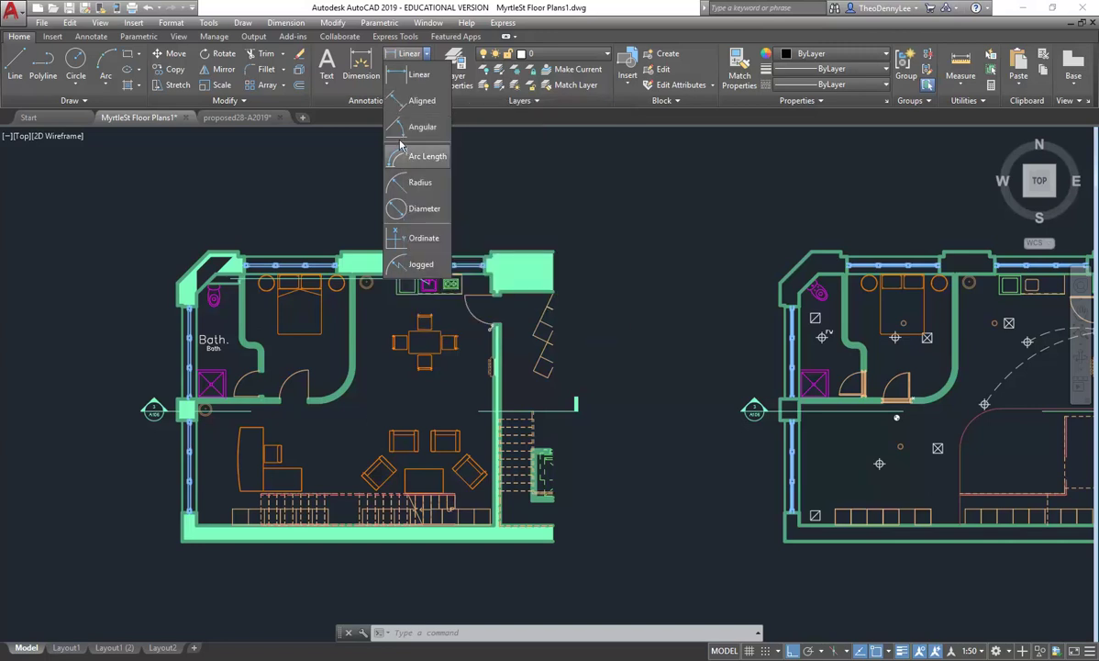
{"action": "left_click", "coordinate": [290, 208]}
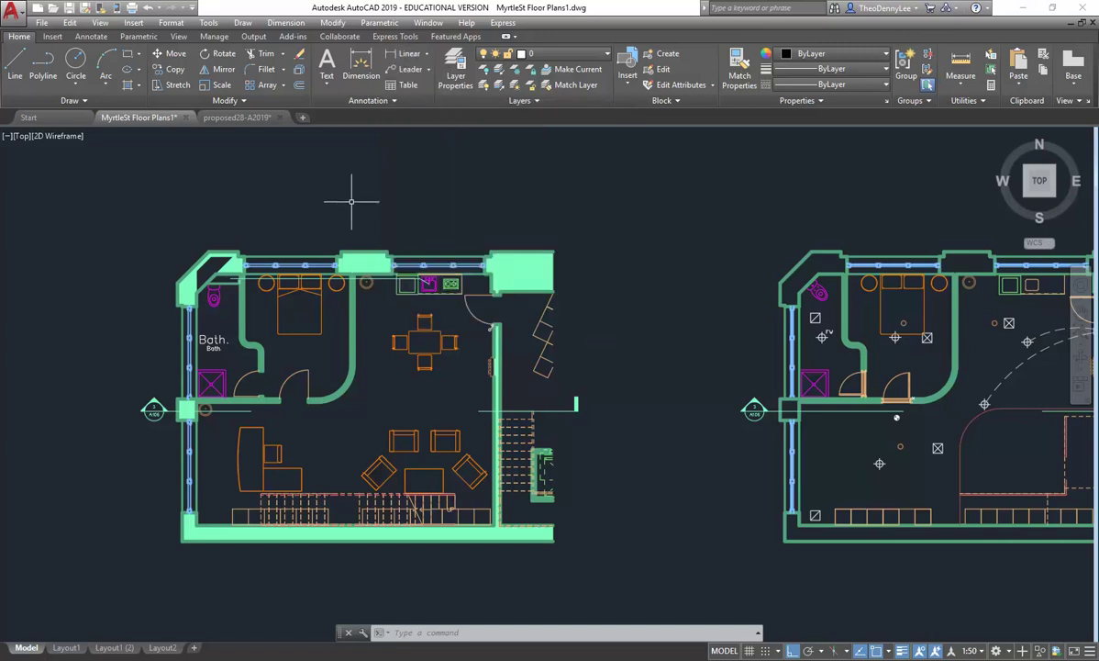
Turn Ortho off and draw a diagonal line about 5860 long in the empty space above the furnished floor plan.
{"action": "middle_click_drag", "start_coordinate": [332, 201], "coordinate": [366, 245]}
{"action": "left_click", "coordinate": [15, 64]}
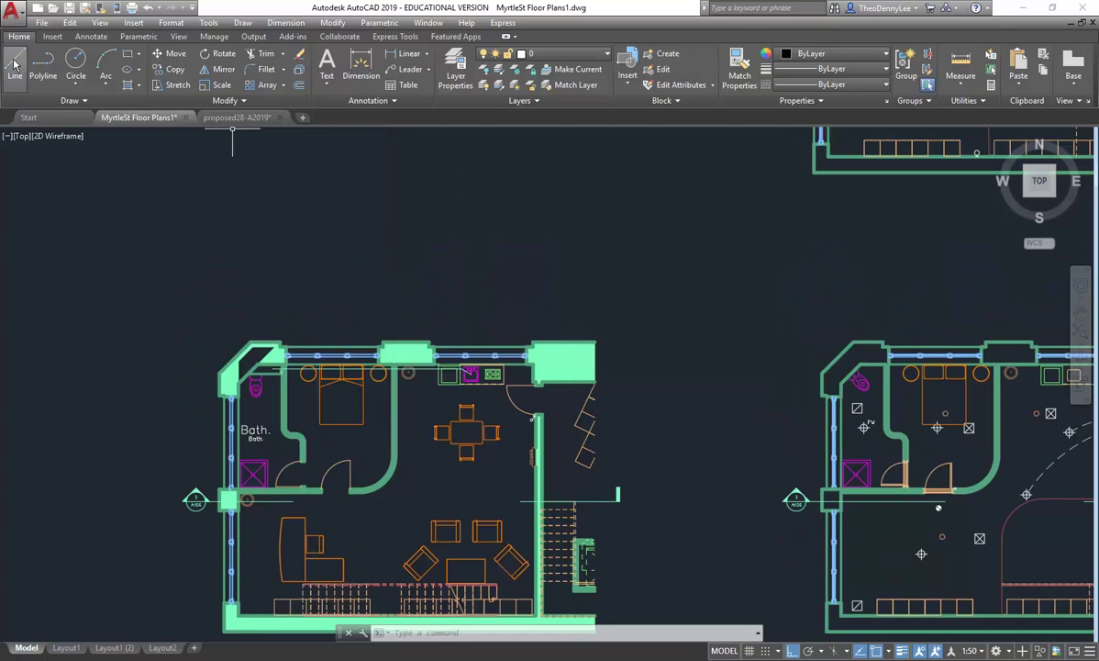
{"action": "left_click", "coordinate": [349, 295]}
{"action": "key", "text": "F8"}
{"action": "key", "text": "Escape"}
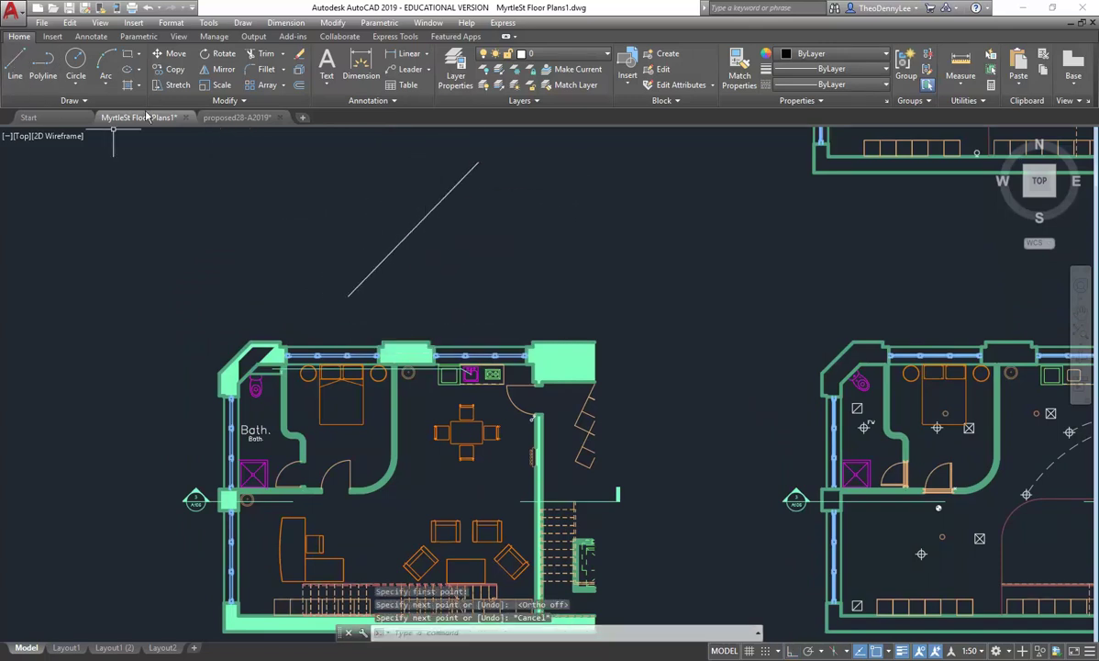
Move the diagonal line to the A-WALL layer and clear the selection.
{"action": "left_click", "coordinate": [466, 258]}
{"action": "left_click", "coordinate": [428, 137]}
{"action": "left_click", "coordinate": [570, 58]}
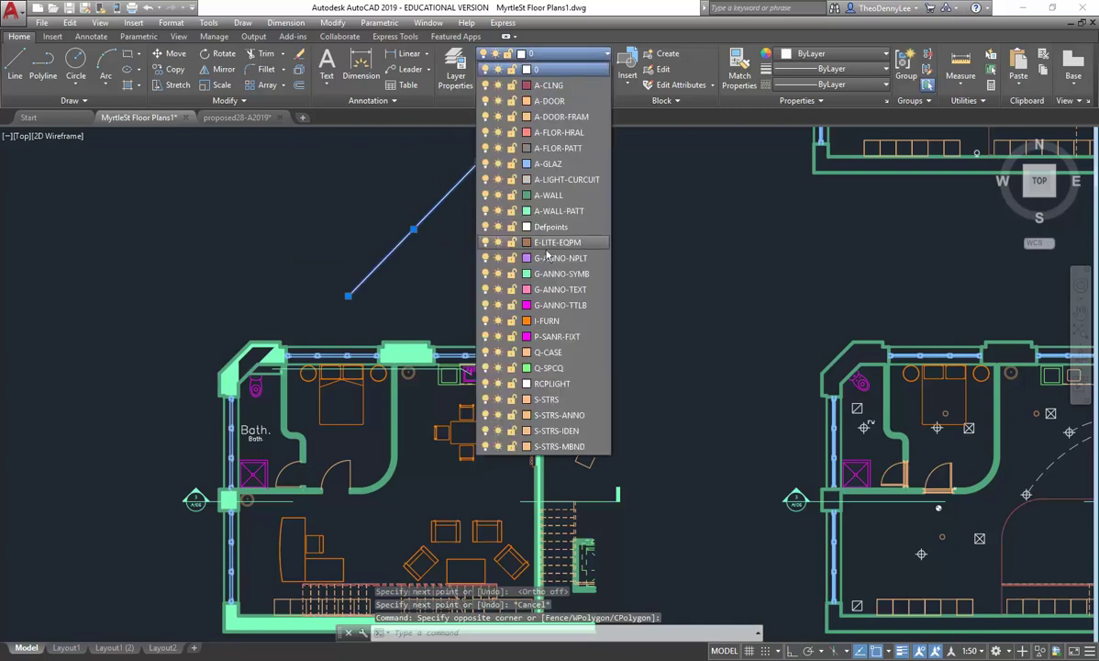
{"action": "left_click", "coordinate": [534, 214]}
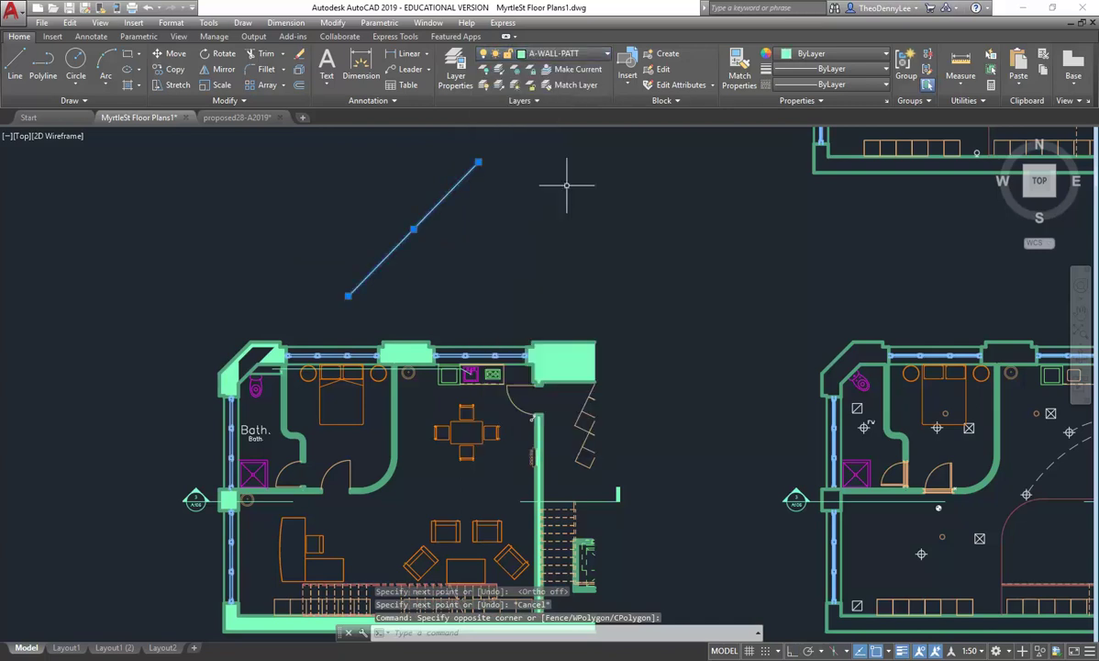
{"action": "left_click", "coordinate": [571, 54]}
{"action": "left_click", "coordinate": [519, 197]}
{"action": "key", "text": "Escape"}
{"action": "key", "text": "Escape"}
{"action": "key", "text": "Escape"}
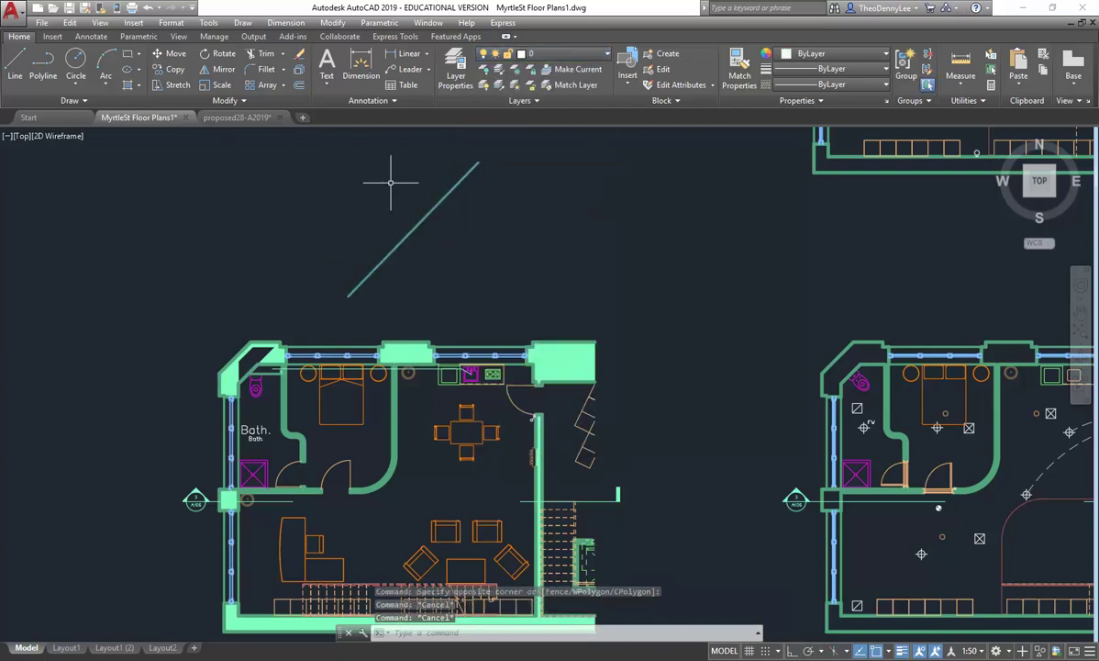
Offset the diagonal line by 100 towards its lower-right side to form a double wall line.
{"action": "key", "text": "Return"}
{"action": "type", "text": "100"}
{"action": "key", "text": "Return"}
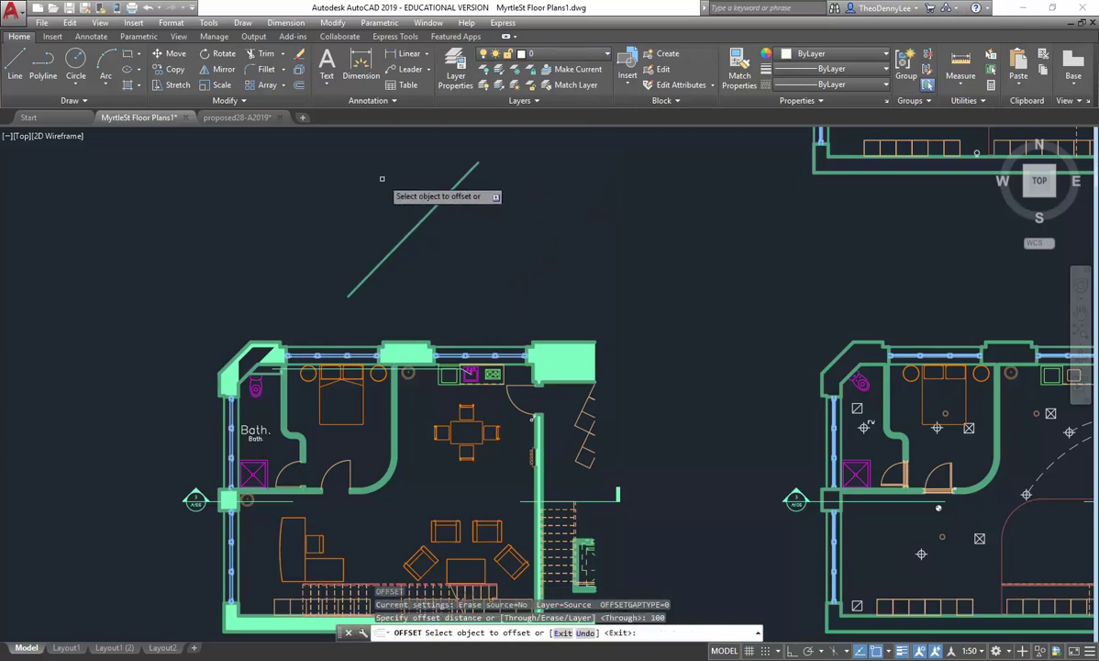
{"action": "left_click", "coordinate": [416, 223]}
{"action": "left_click", "coordinate": [457, 250]}
{"action": "key", "text": "Return"}
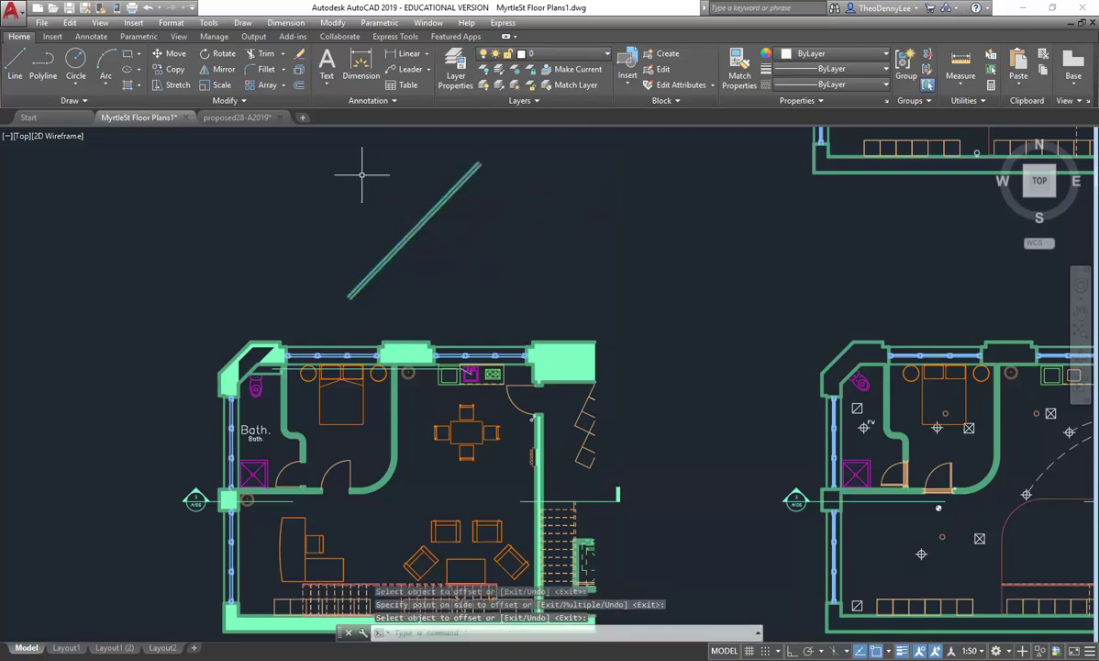
Add a horizontal Linear dimension above the diagonal wall, between the two endpoints of its upper line.
{"action": "scroll", "coordinate": [372, 222], "scroll_direction": "up", "scroll_amount": 4}
{"action": "scroll", "coordinate": [373, 221], "scroll_direction": "down", "scroll_amount": 4}
{"action": "middle_click_drag", "start_coordinate": [373, 222], "coordinate": [310, 275]}
{"action": "scroll", "coordinate": [323, 285], "scroll_direction": "up", "scroll_amount": 2}
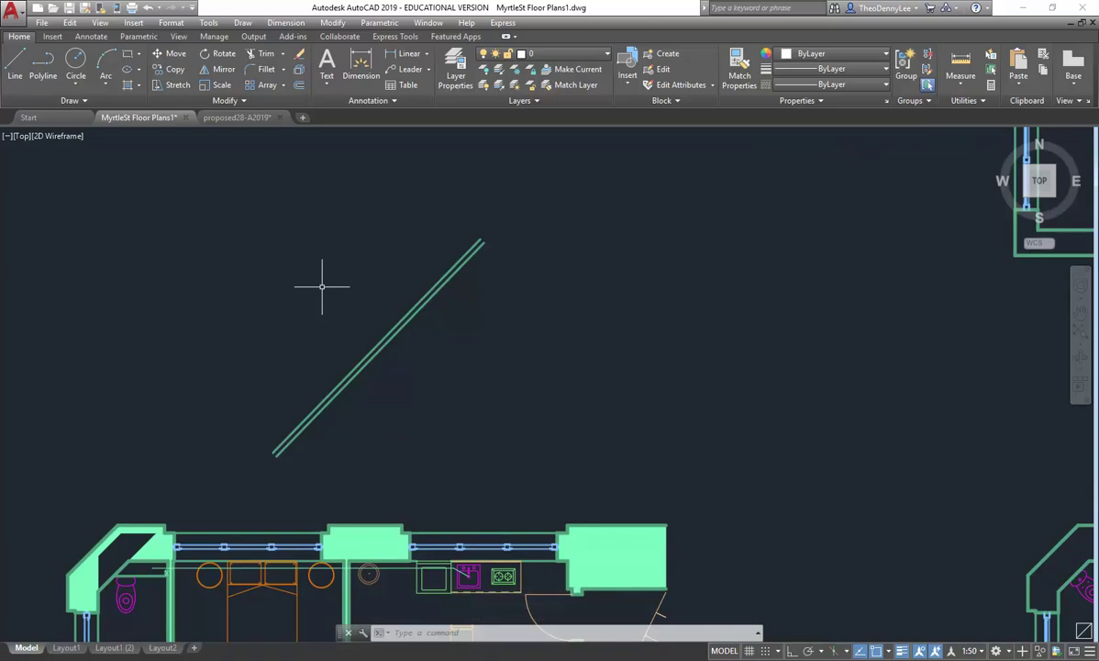
{"action": "left_click", "coordinate": [428, 55]}
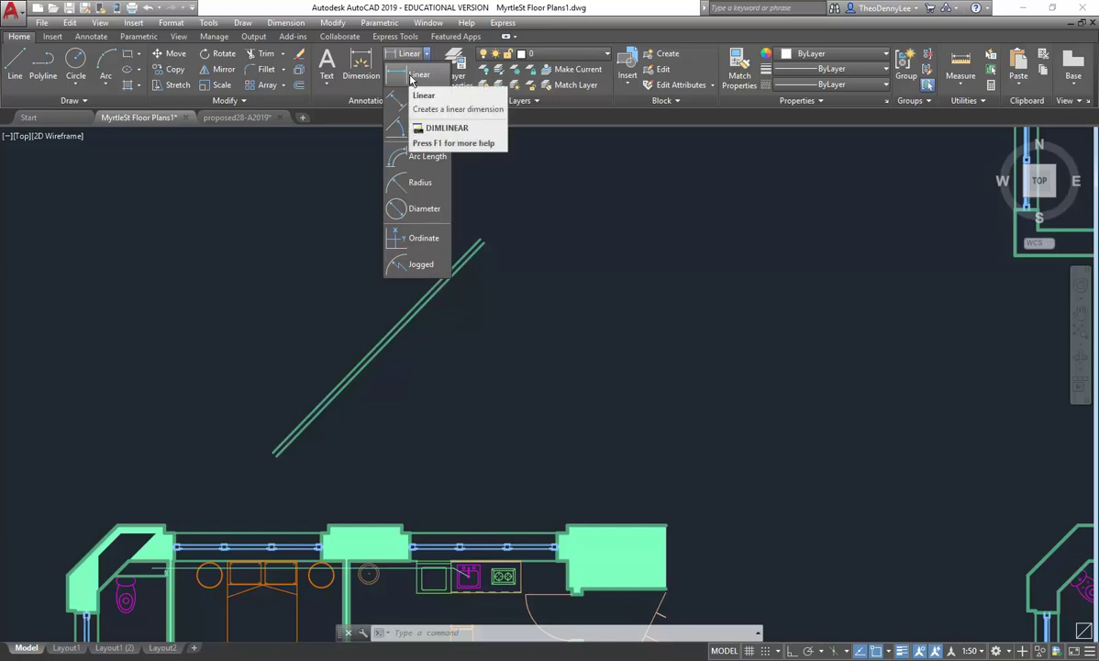
{"action": "left_click", "coordinate": [422, 77]}
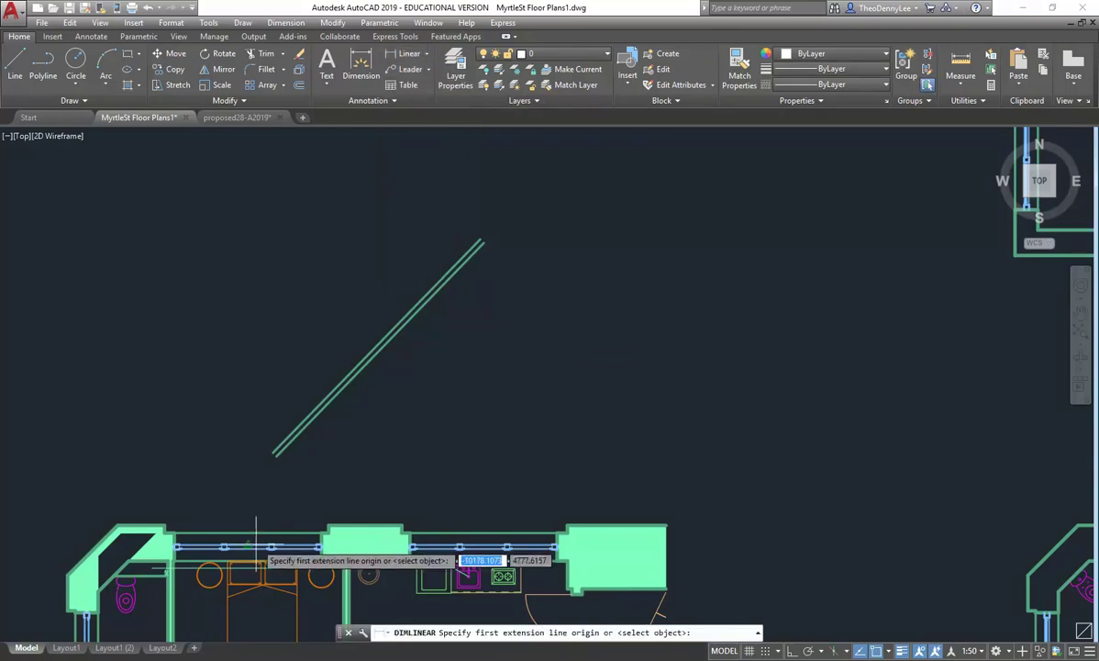
{"action": "left_click", "coordinate": [272, 451]}
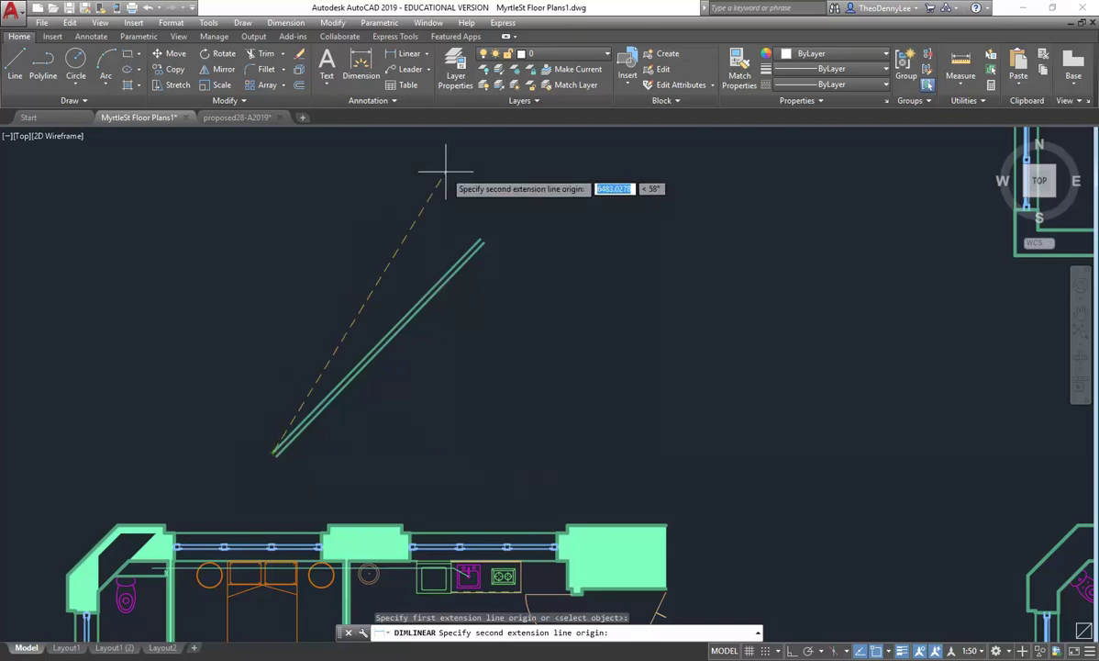
{"action": "left_click", "coordinate": [480, 240]}
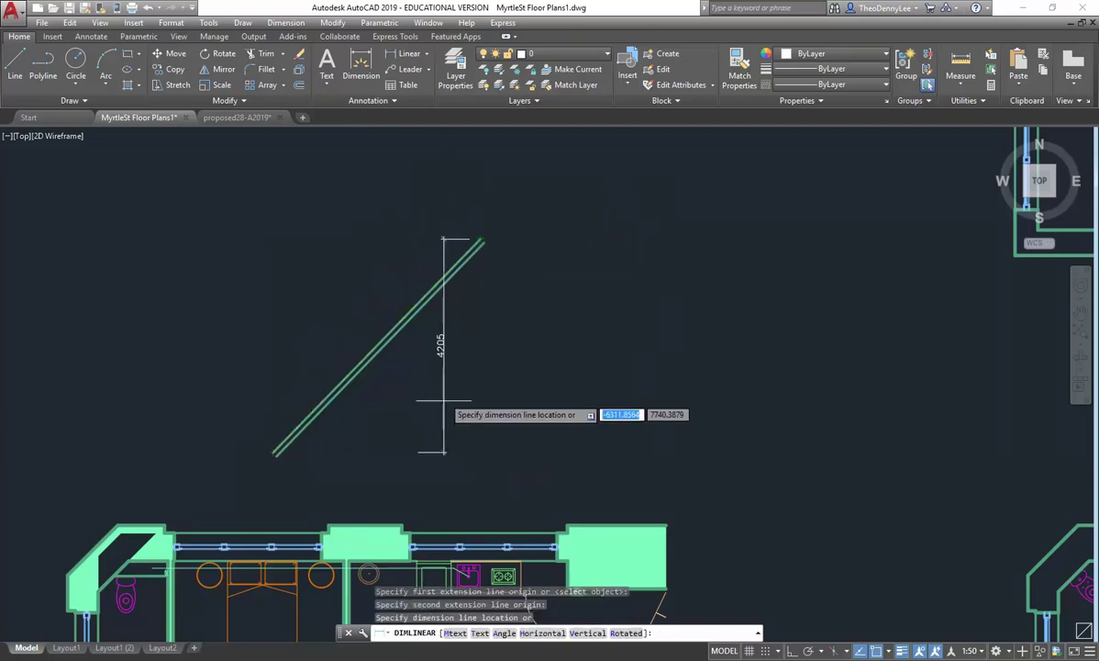
{"action": "left_click", "coordinate": [366, 192]}
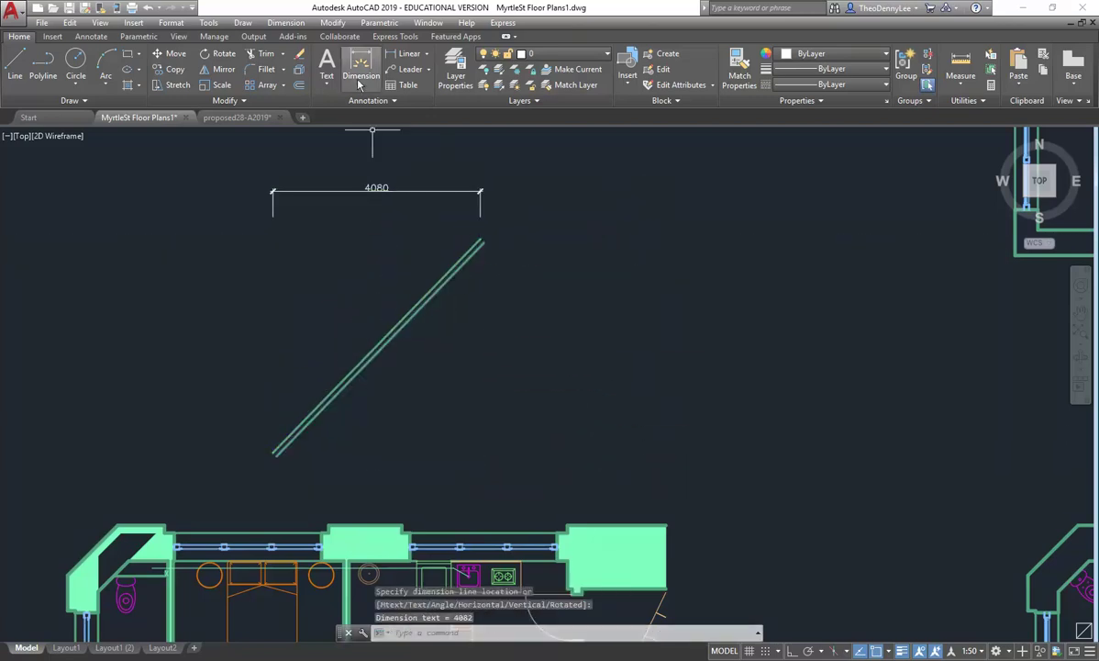
Add a vertical Linear dimension to the left of the diagonal wall, between the same two endpoints.
{"action": "left_click", "coordinate": [411, 59]}
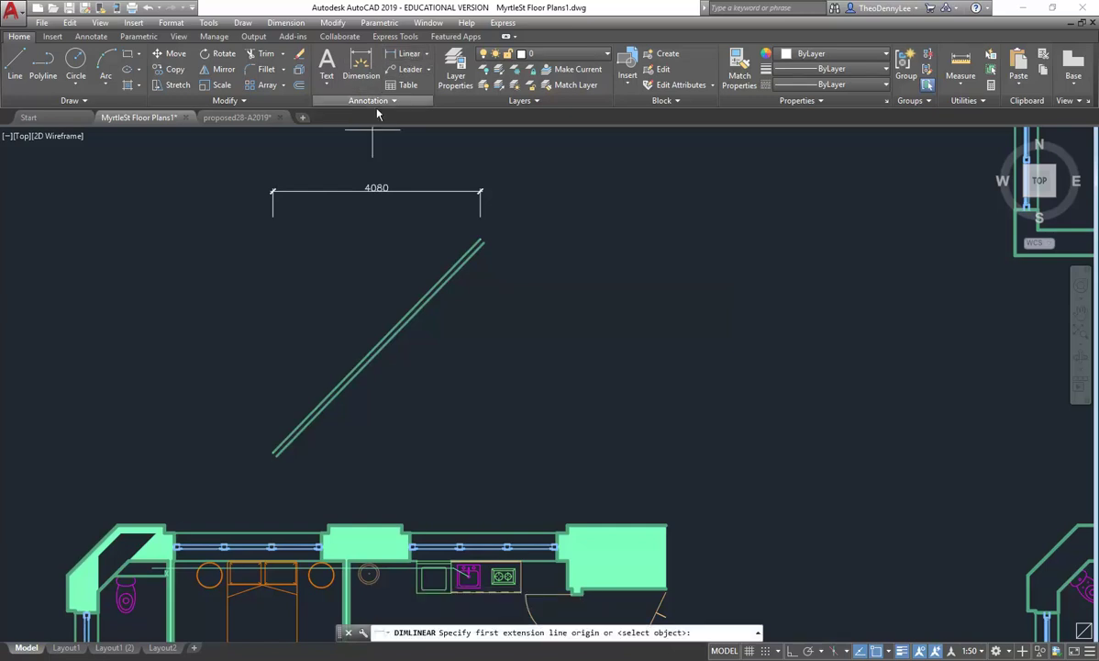
{"action": "left_click", "coordinate": [274, 451]}
{"action": "left_click", "coordinate": [476, 239]}
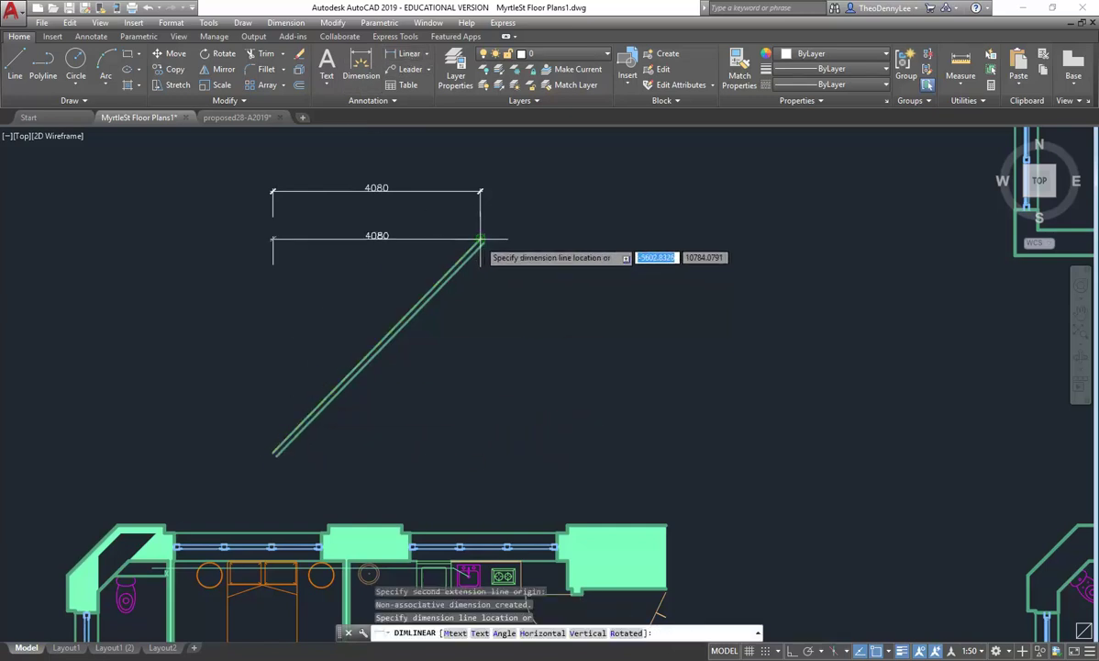
{"action": "left_click", "coordinate": [184, 275]}
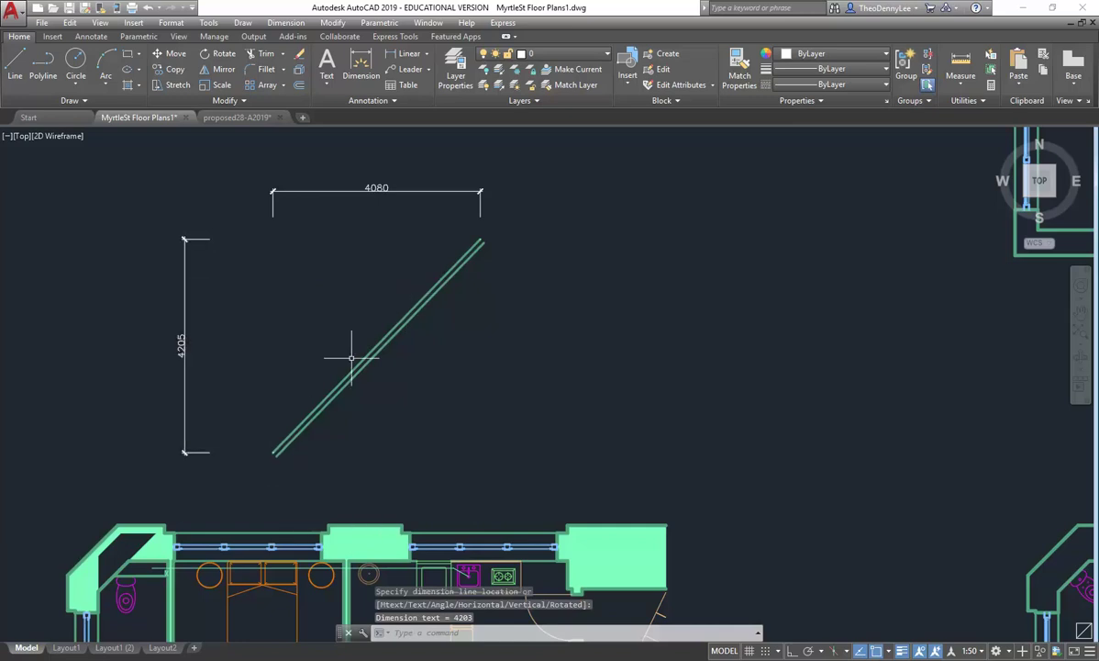
Add an Aligned dimension parallel to the diagonal wall on its upper-left side, between the same two endpoints.
{"action": "left_click", "coordinate": [426, 53]}
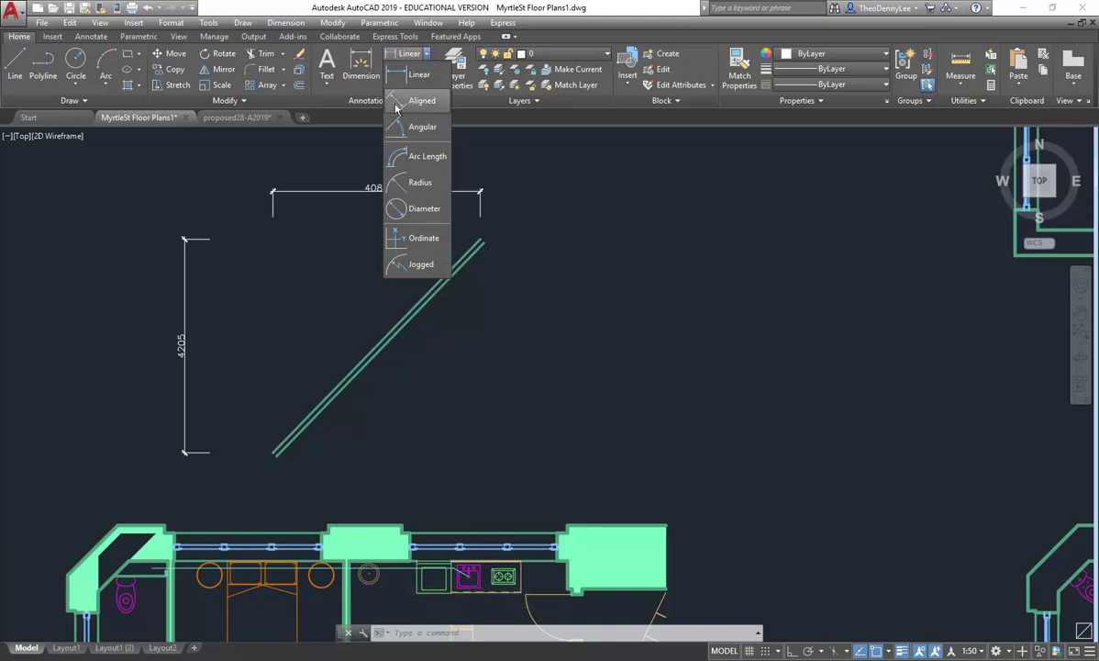
{"action": "left_click", "coordinate": [413, 103]}
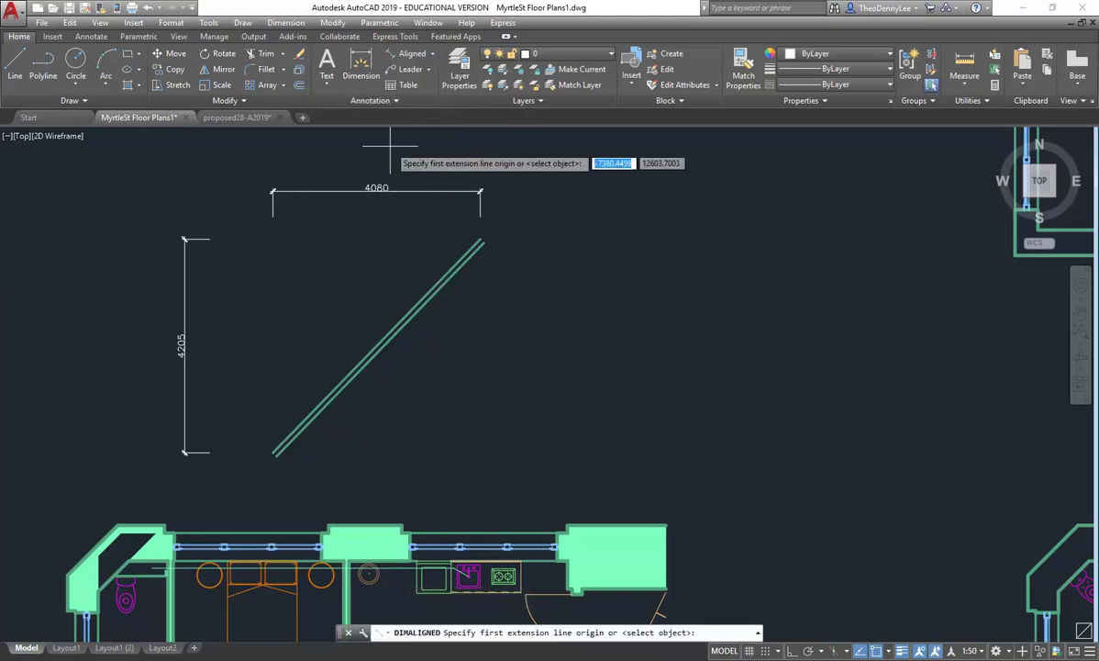
{"action": "left_click", "coordinate": [275, 452]}
{"action": "left_click", "coordinate": [481, 239]}
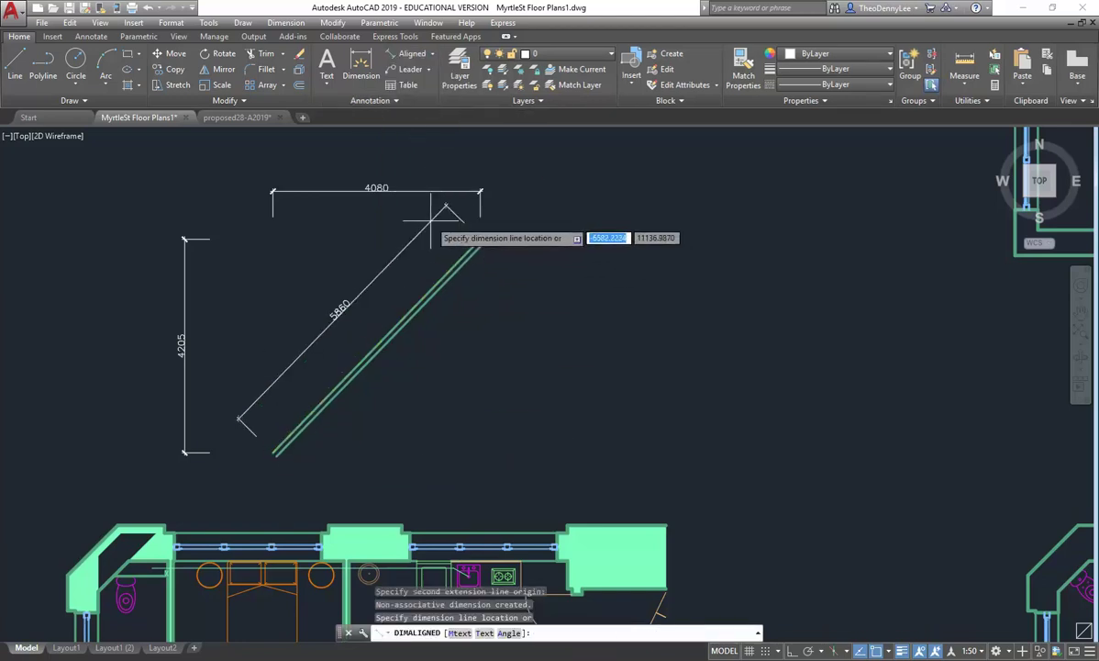
{"action": "left_click", "coordinate": [409, 244]}
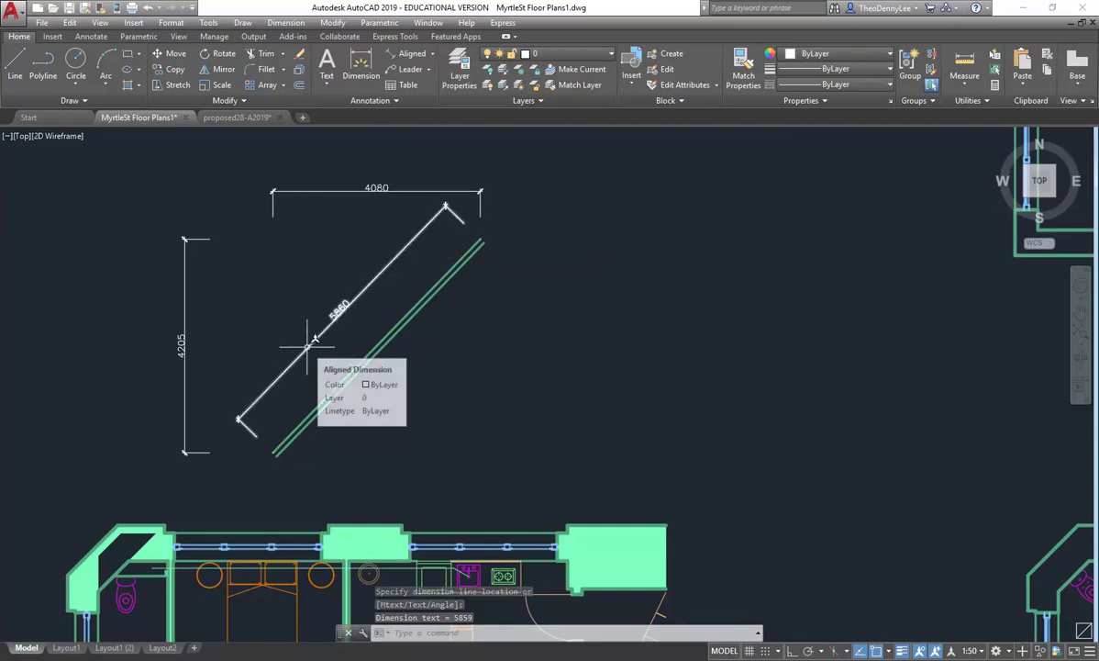
Add an Angular dimension between the diagonal wall and the horizontal window line of the floor plan below it.
{"action": "left_click", "coordinate": [433, 53]}
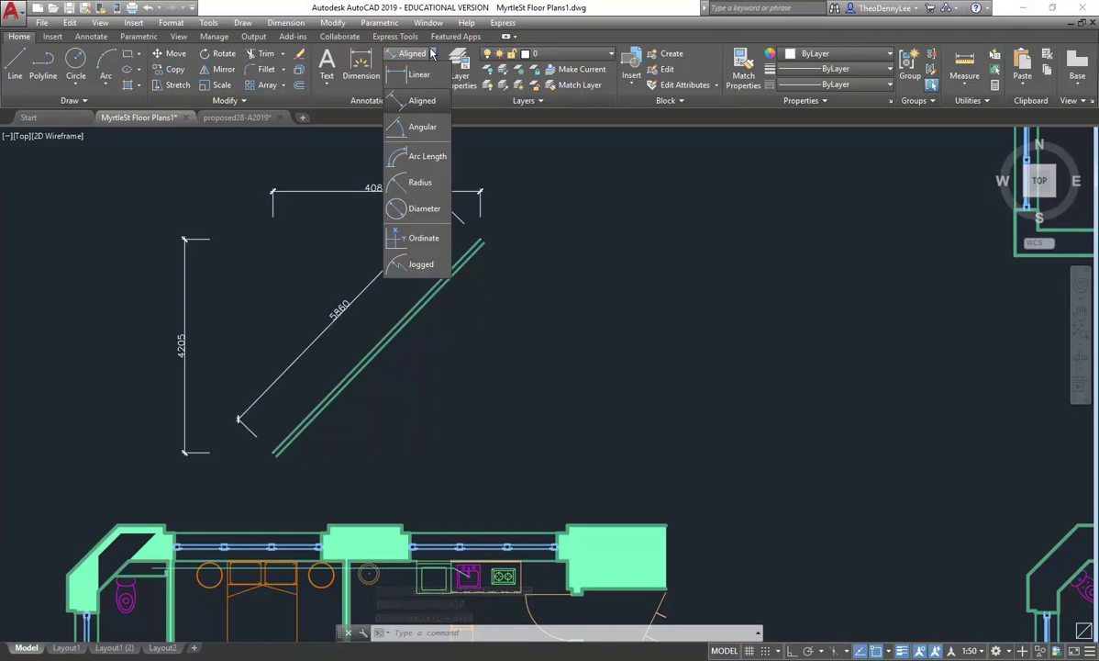
{"action": "left_click", "coordinate": [412, 131]}
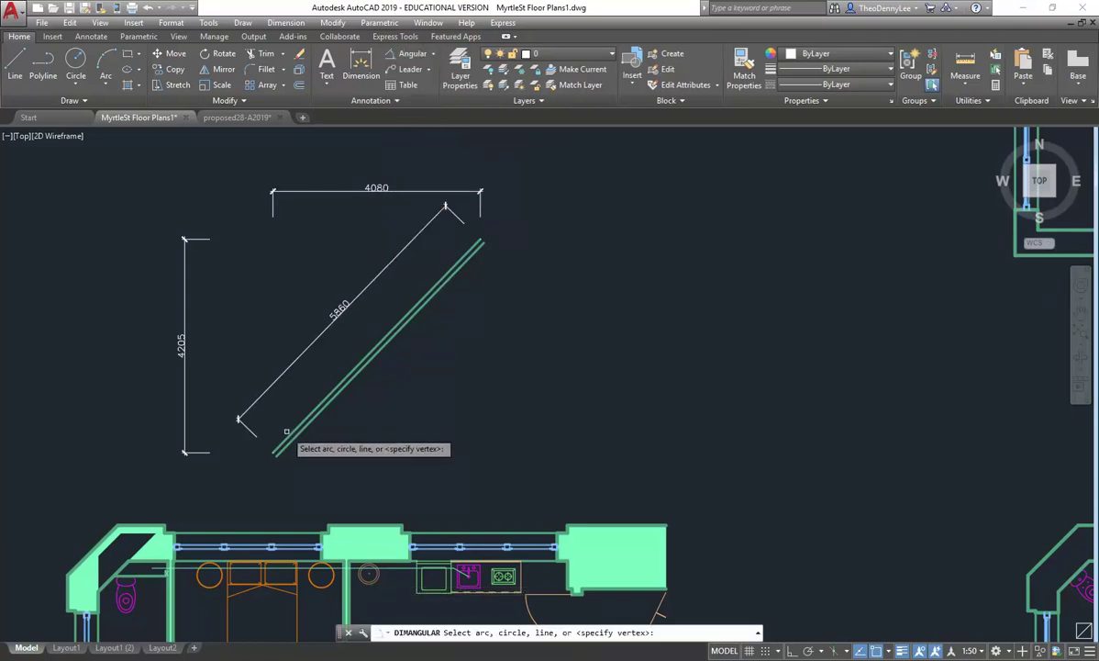
{"action": "left_click", "coordinate": [301, 437]}
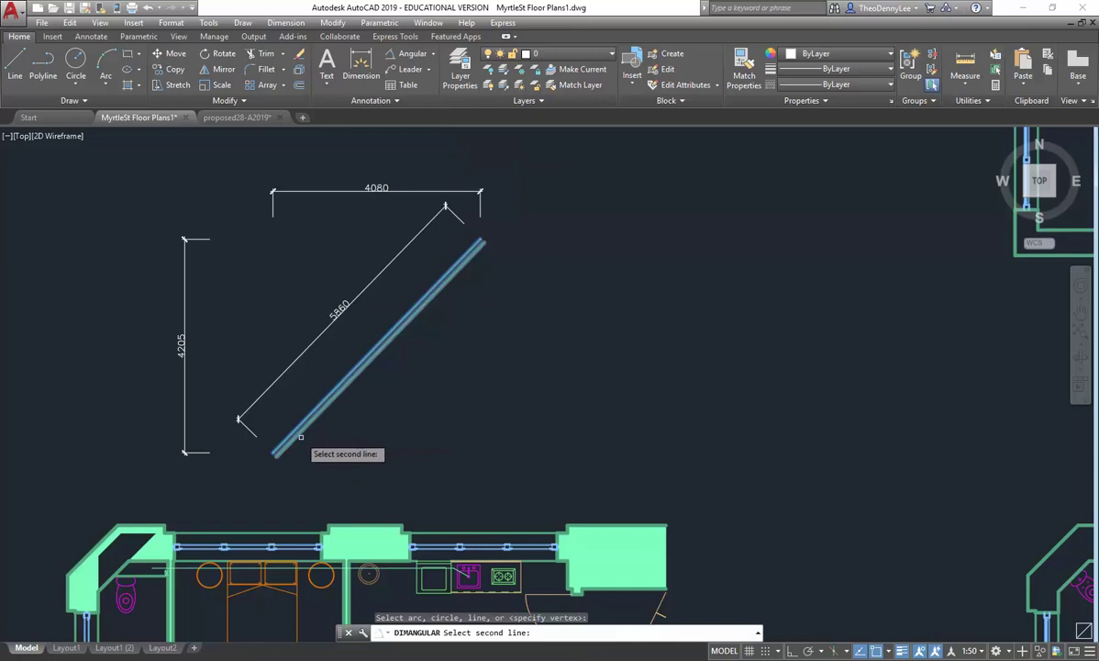
{"action": "left_click", "coordinate": [247, 531]}
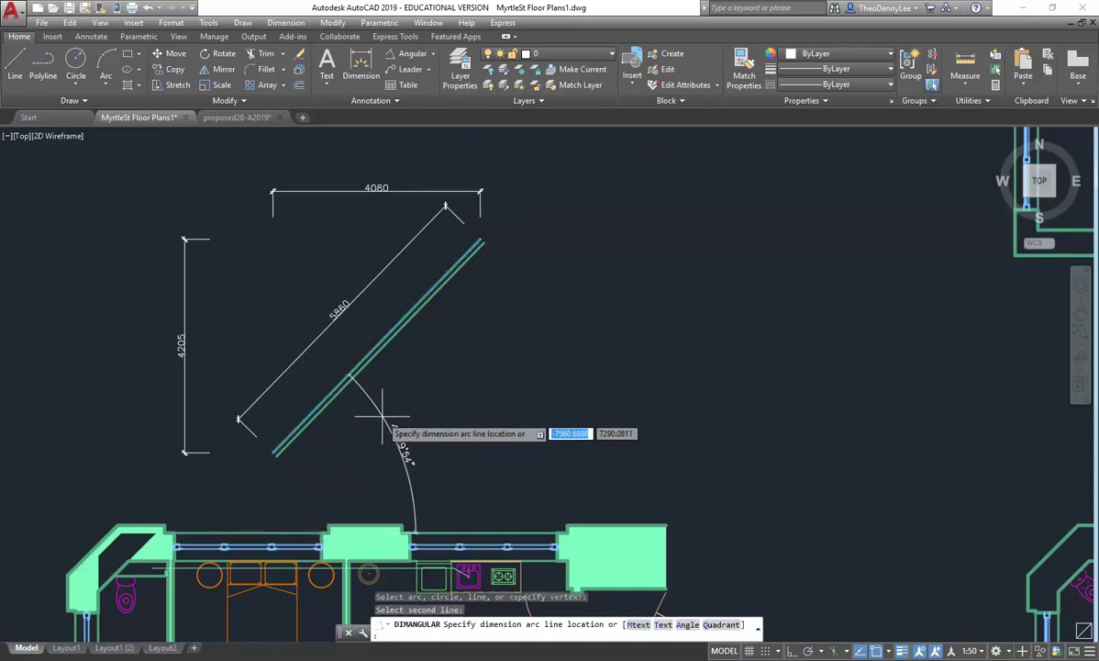
{"action": "left_click", "coordinate": [377, 419]}
Examine the angular and linear dimensions around the diagonal wall, including the grips at their origin points.
{"action": "scroll", "coordinate": [371, 473], "scroll_direction": "up", "scroll_amount": 2}
{"action": "scroll", "coordinate": [371, 473], "scroll_direction": "up", "scroll_amount": 2}
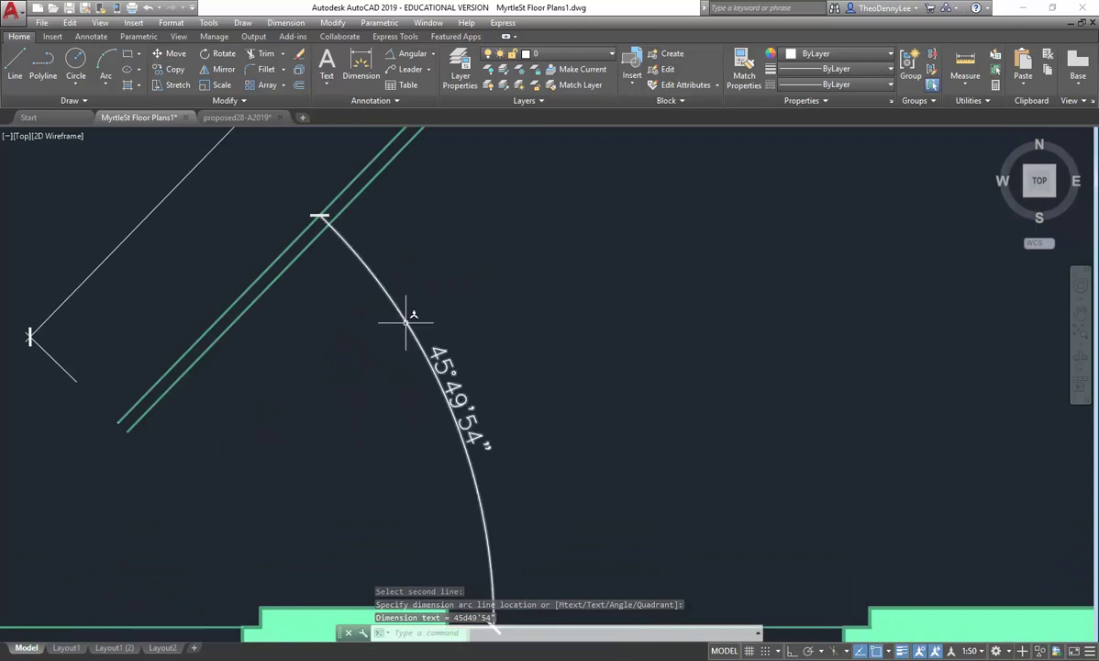
{"action": "left_click", "coordinate": [436, 380]}
{"action": "scroll", "coordinate": [404, 367], "scroll_direction": "down", "scroll_amount": 5}
{"action": "left_click", "coordinate": [408, 184]}
{"action": "left_click", "coordinate": [329, 258]}
{"action": "left_click", "coordinate": [319, 282]}
{"action": "left_click", "coordinate": [248, 326]}
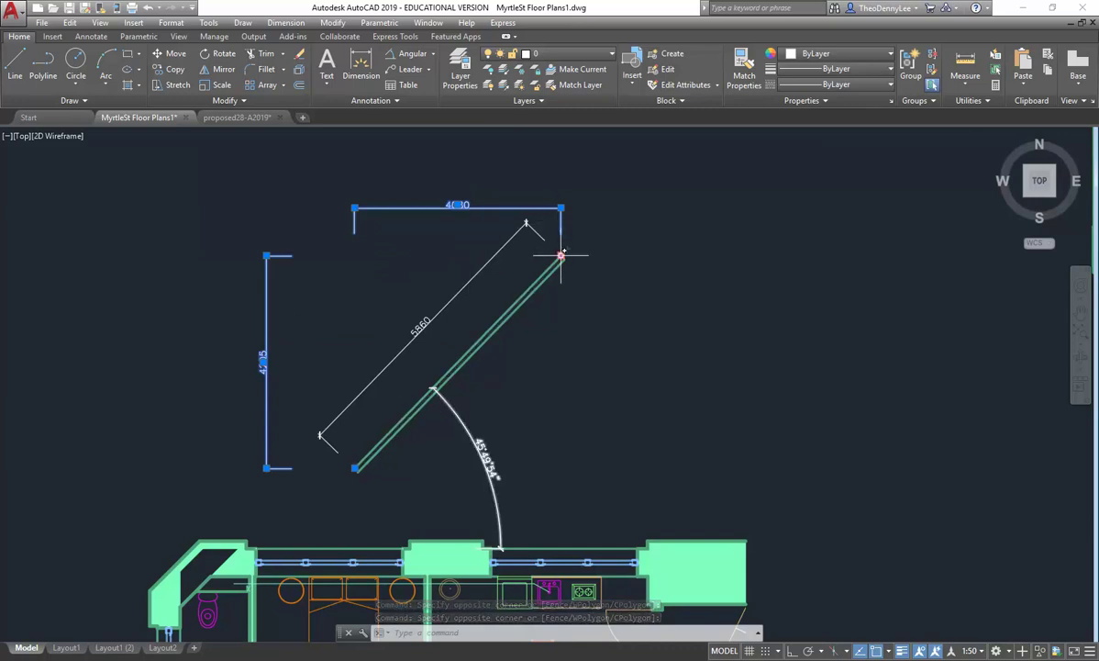
{"action": "key", "text": "Escape"}
{"action": "key", "text": "Escape"}
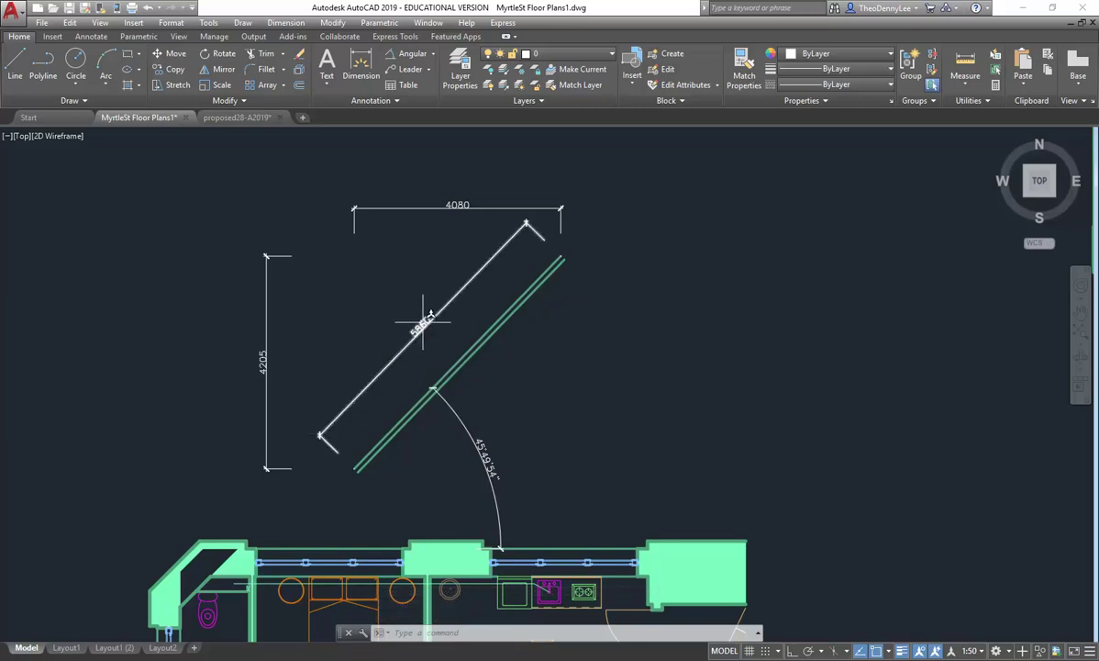
{"action": "left_click", "coordinate": [486, 433]}
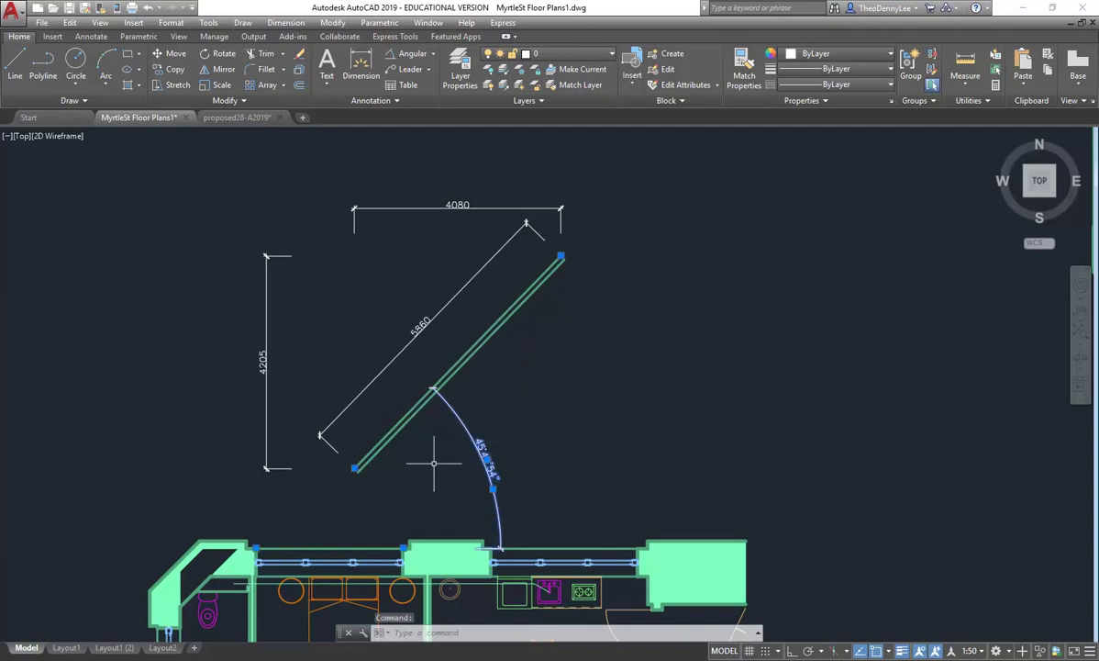
Delete the angular dimension between the diagonal wall and the window line.
{"action": "key", "text": "Delete"}
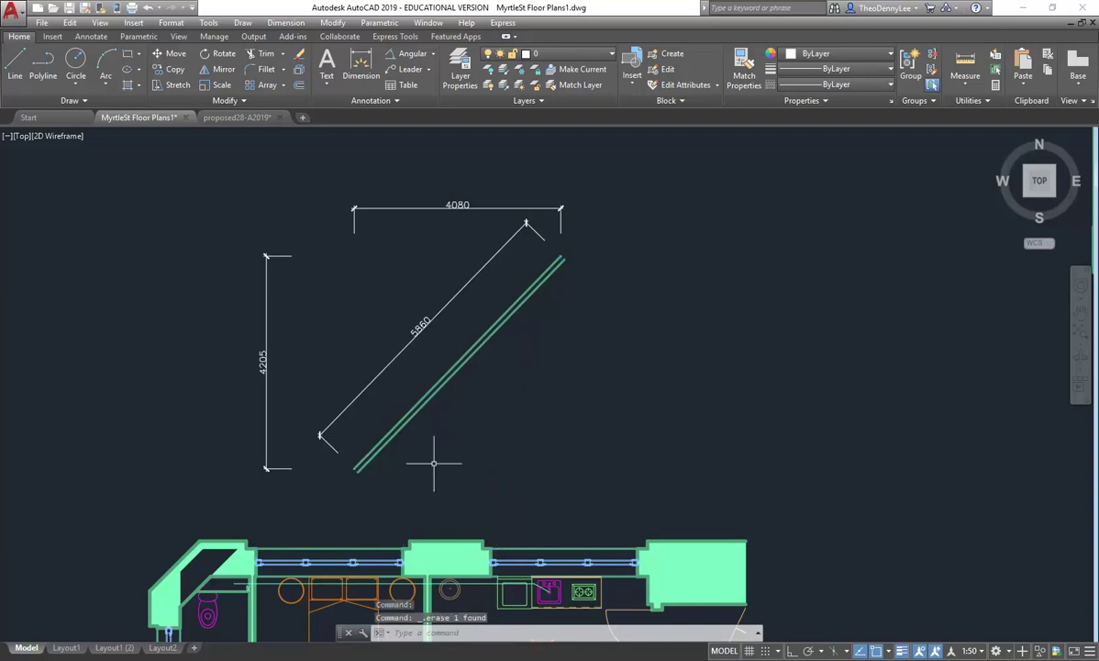
{"action": "left_click", "coordinate": [444, 177]}
{"action": "left_click", "coordinate": [404, 216]}
{"action": "left_click", "coordinate": [297, 325]}
{"action": "left_click", "coordinate": [197, 394]}
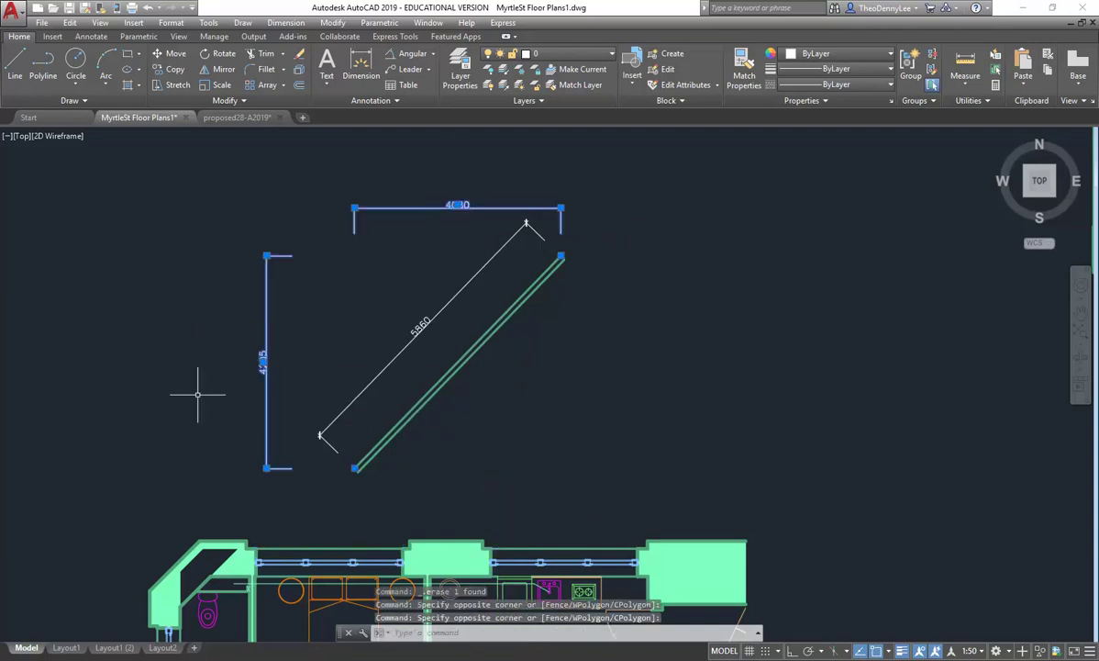
{"action": "key", "text": "Escape"}
{"action": "key", "text": "Escape"}
Delete the aligned dimension running parallel to the diagonal wall.
{"action": "scroll", "coordinate": [226, 301], "scroll_direction": "down", "scroll_amount": 5}
{"action": "scroll", "coordinate": [262, 393], "scroll_direction": "up", "scroll_amount": 4}
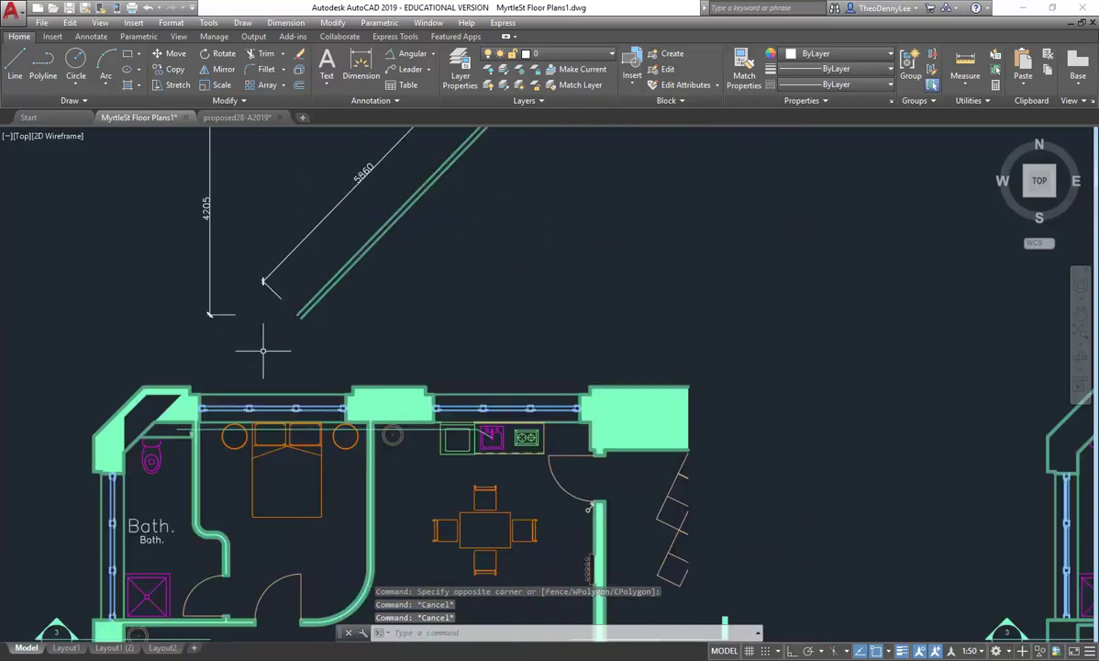
{"action": "middle_click_drag", "start_coordinate": [233, 437], "coordinate": [335, 332]}
{"action": "scroll", "coordinate": [263, 409], "scroll_direction": "down", "scroll_amount": 2}
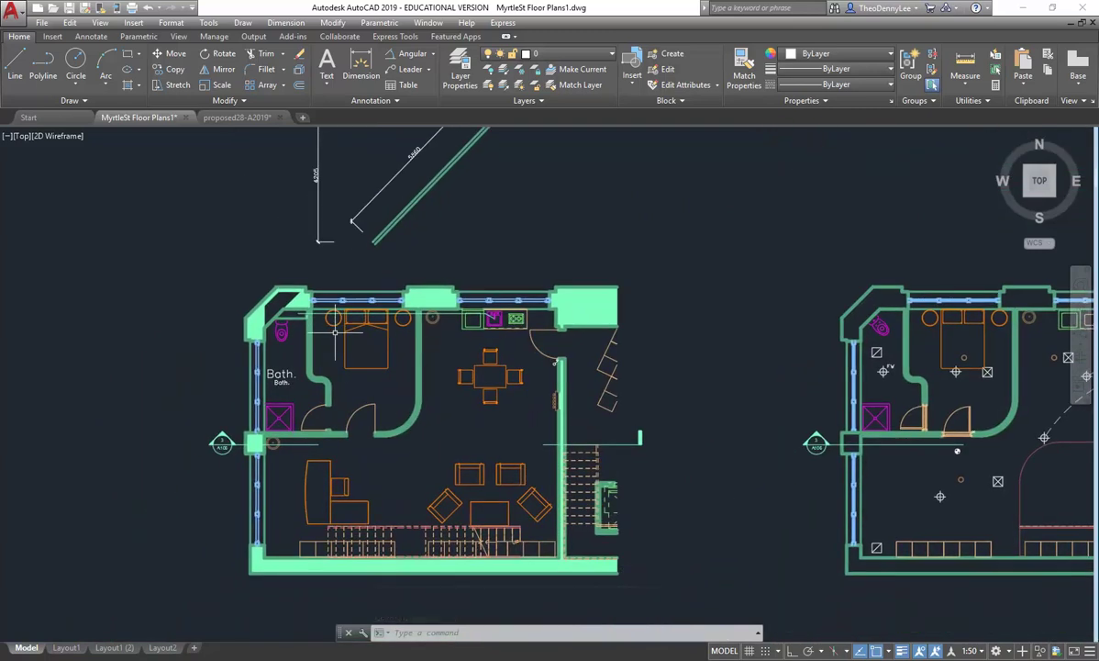
{"action": "middle_click_drag", "start_coordinate": [344, 272], "coordinate": [317, 405]}
{"action": "left_click", "coordinate": [383, 290]}
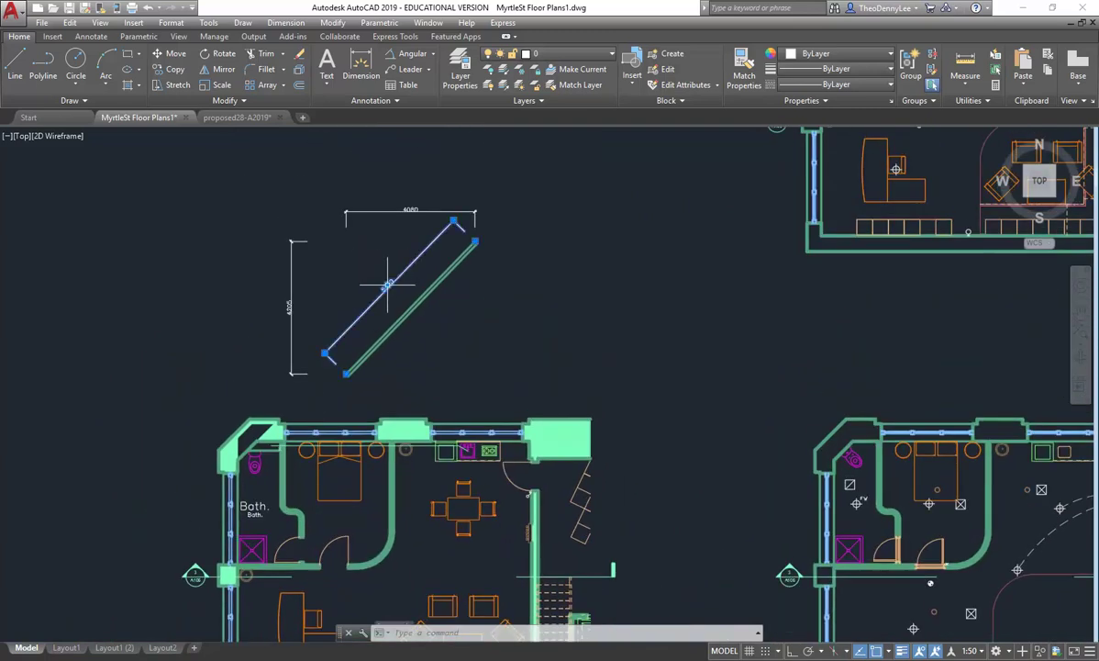
{"action": "mouse_move", "coordinate": [388, 287]}
{"action": "key", "text": "Delete"}
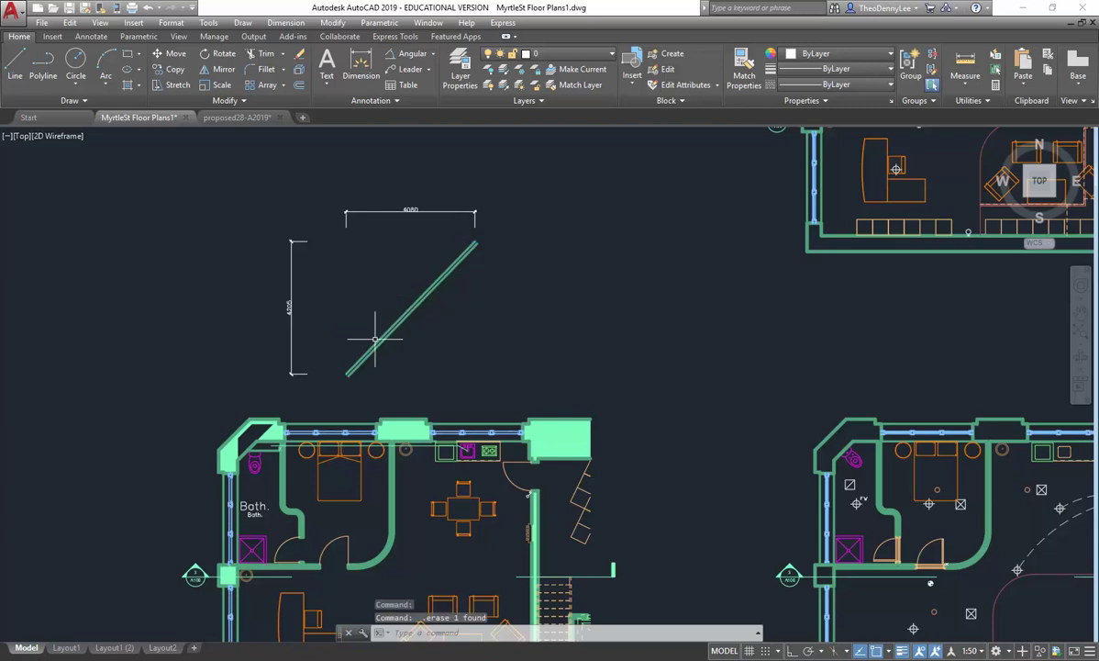
Erase the horizontal and vertical linear dimensions together with the sample diagonal wall.
{"action": "left_click", "coordinate": [345, 233]}
{"action": "left_click", "coordinate": [273, 298]}
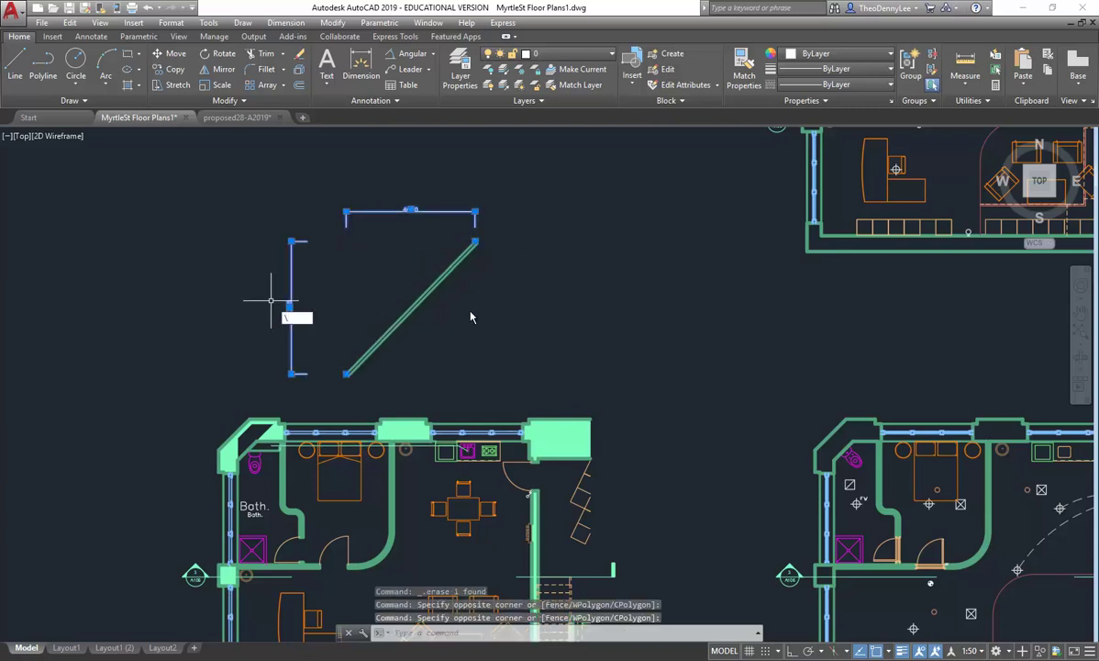
{"action": "left_click", "coordinate": [431, 286]}
{"action": "key", "text": "Delete"}
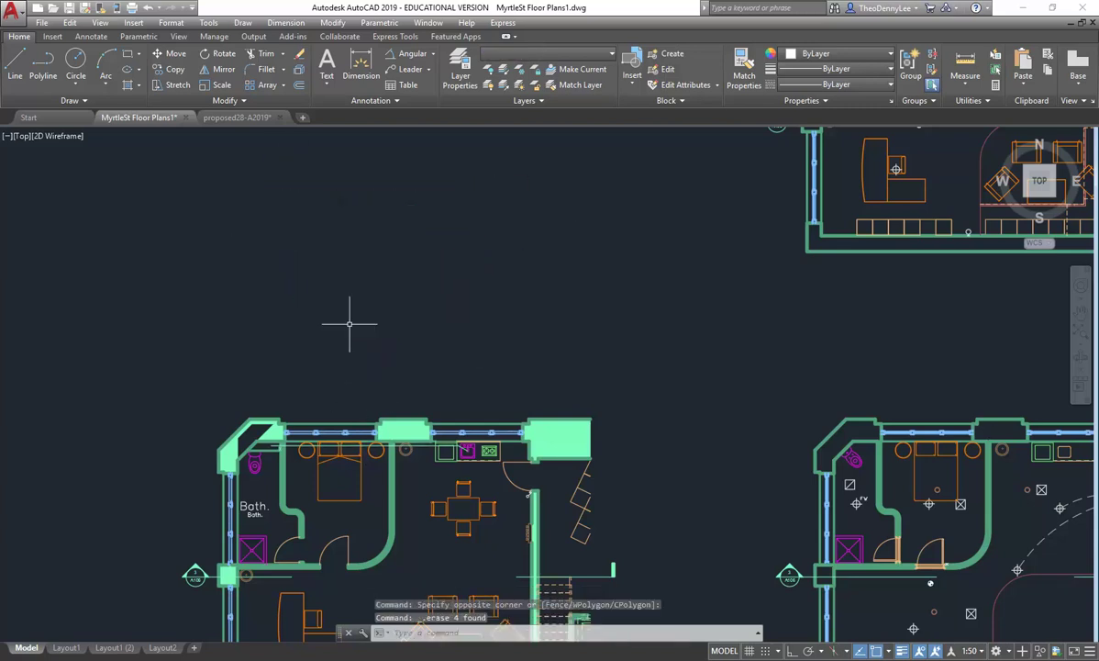
Add a horizontal Linear dimension below the left floor plan, from its outer lower-left corner to the far face of the stair partition wall.
{"action": "middle_click_drag", "start_coordinate": [352, 601], "coordinate": [355, 433]}
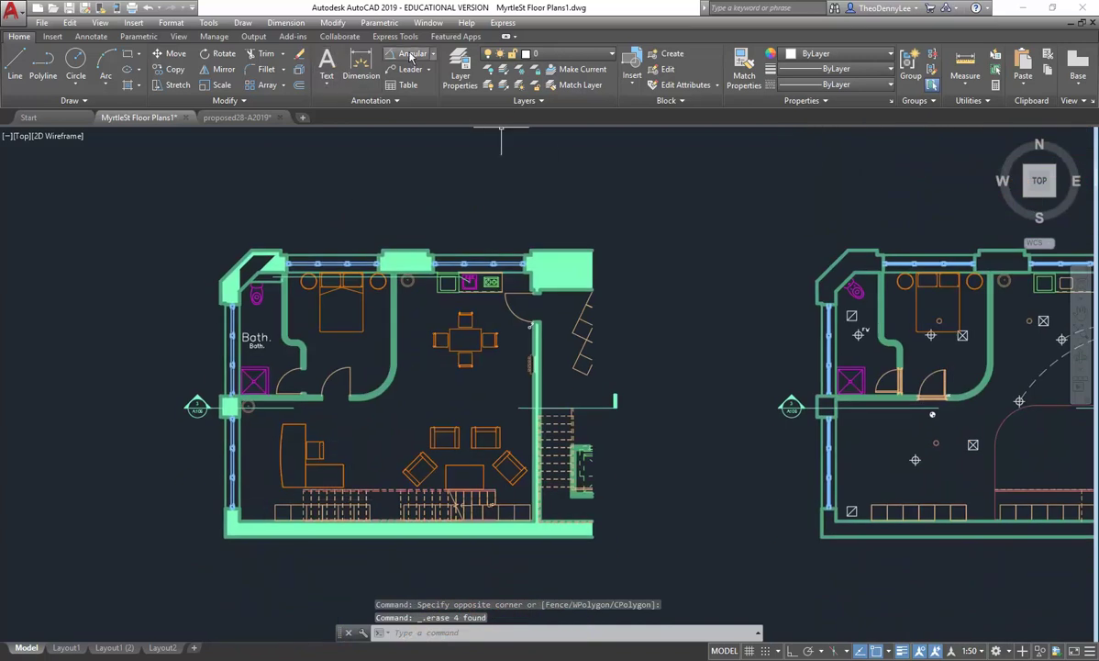
{"action": "left_click", "coordinate": [438, 55]}
{"action": "left_click", "coordinate": [404, 79]}
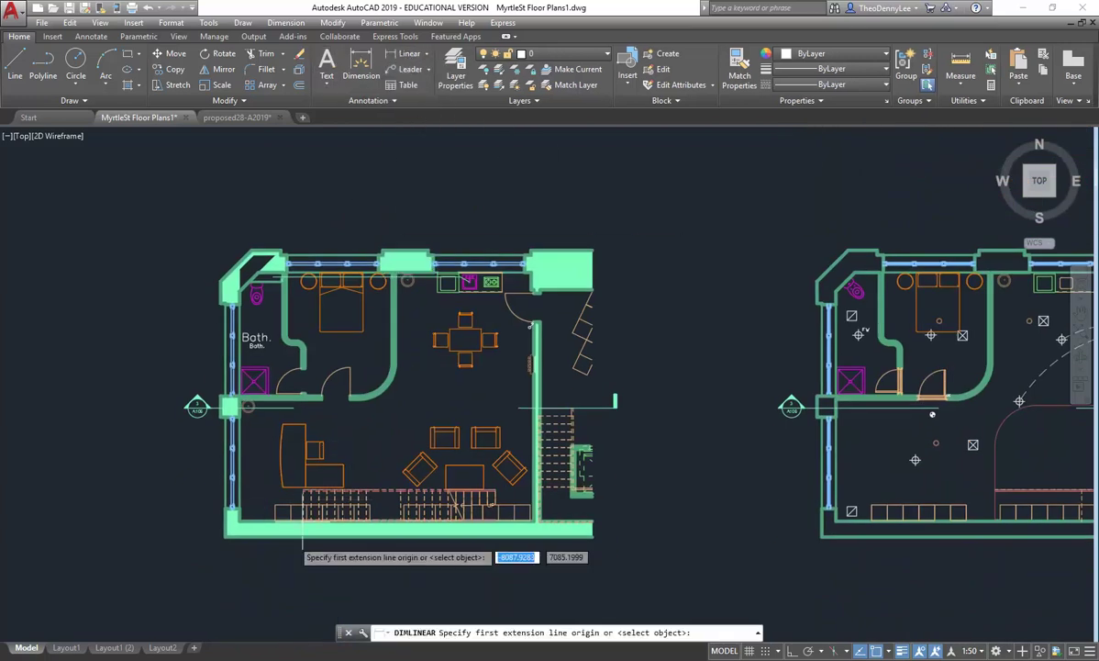
{"action": "scroll", "coordinate": [237, 475], "scroll_direction": "up", "scroll_amount": 5}
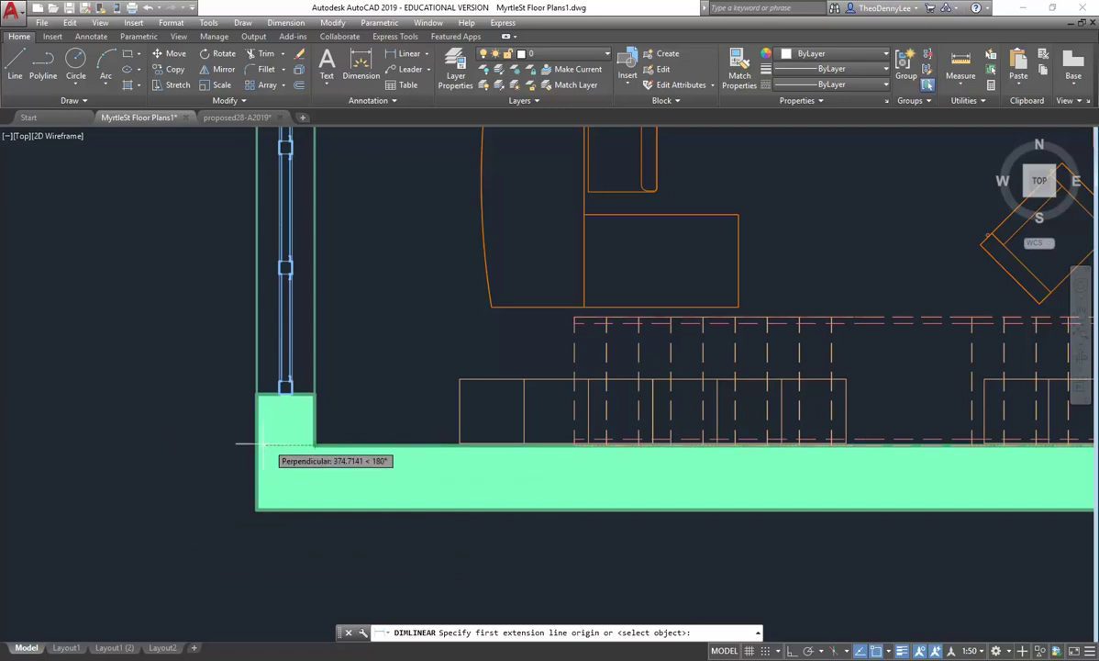
{"action": "left_click", "coordinate": [256, 507]}
{"action": "scroll", "coordinate": [641, 456], "scroll_direction": "down", "scroll_amount": 4}
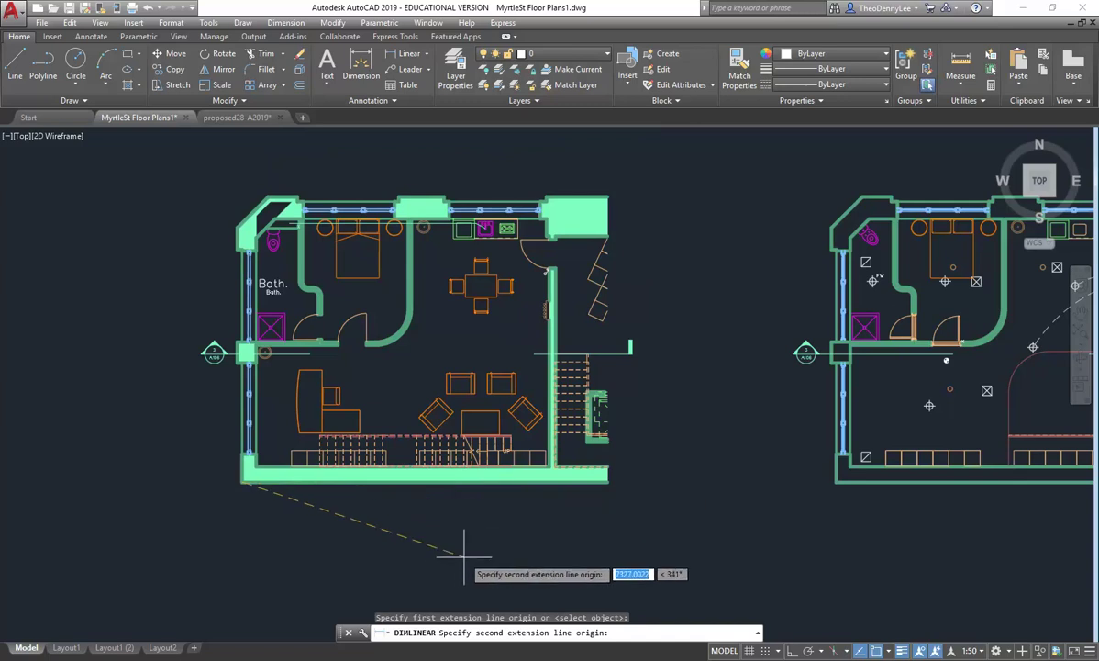
{"action": "scroll", "coordinate": [520, 506], "scroll_direction": "up", "scroll_amount": 4}
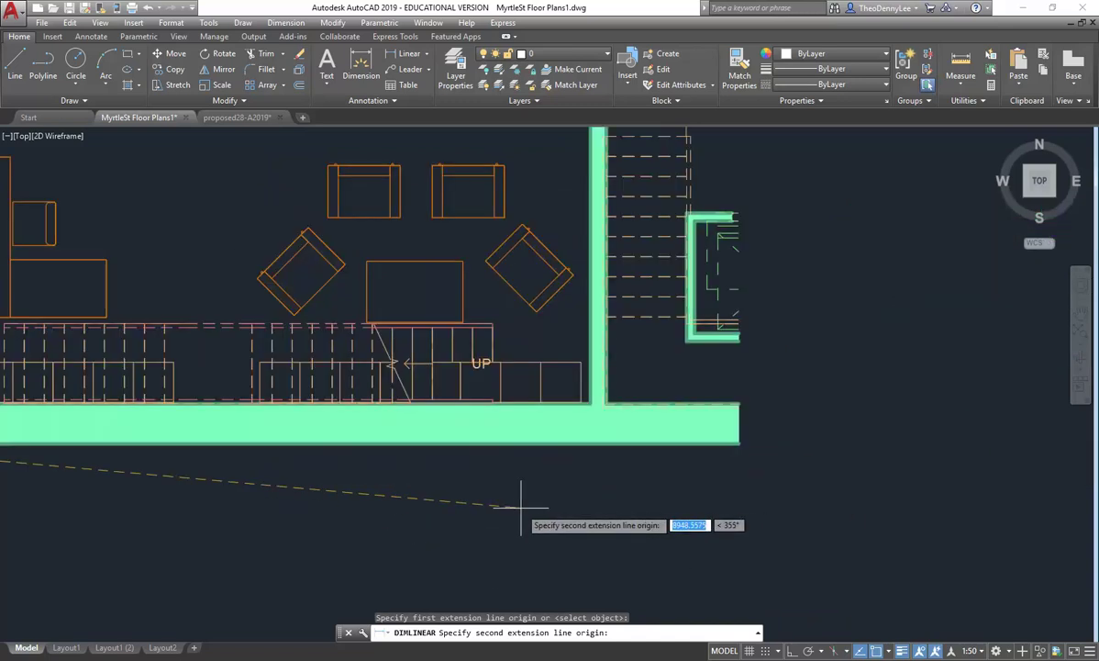
{"action": "left_click", "coordinate": [604, 404]}
{"action": "scroll", "coordinate": [605, 377], "scroll_direction": "down", "scroll_amount": 2}
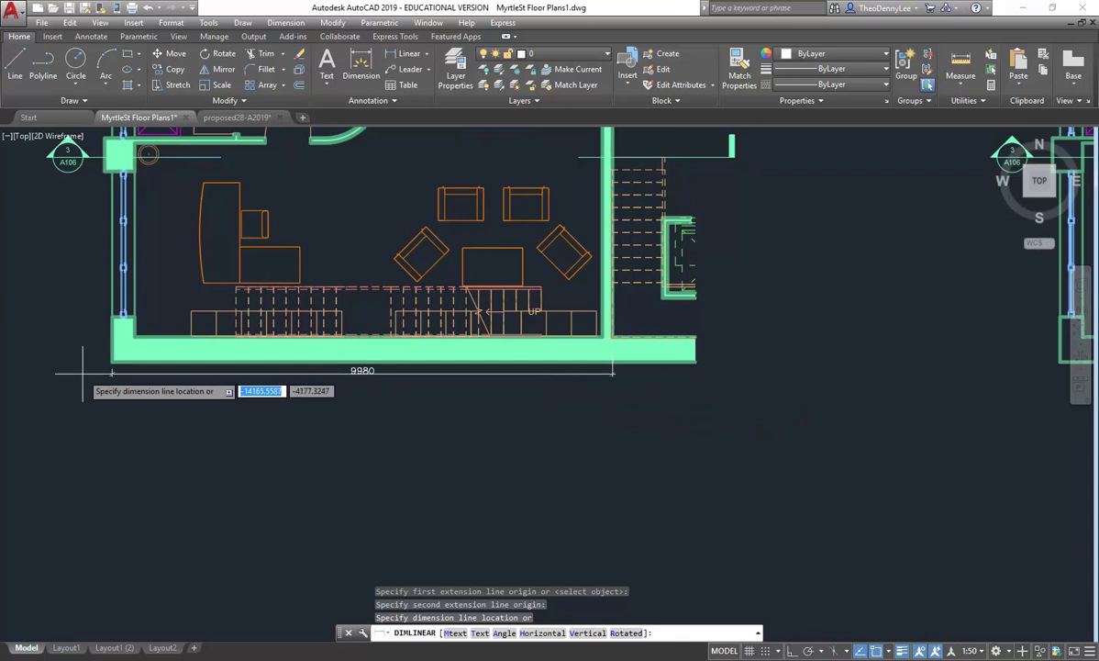
{"action": "scroll", "coordinate": [81, 378], "scroll_direction": "up", "scroll_amount": 3}
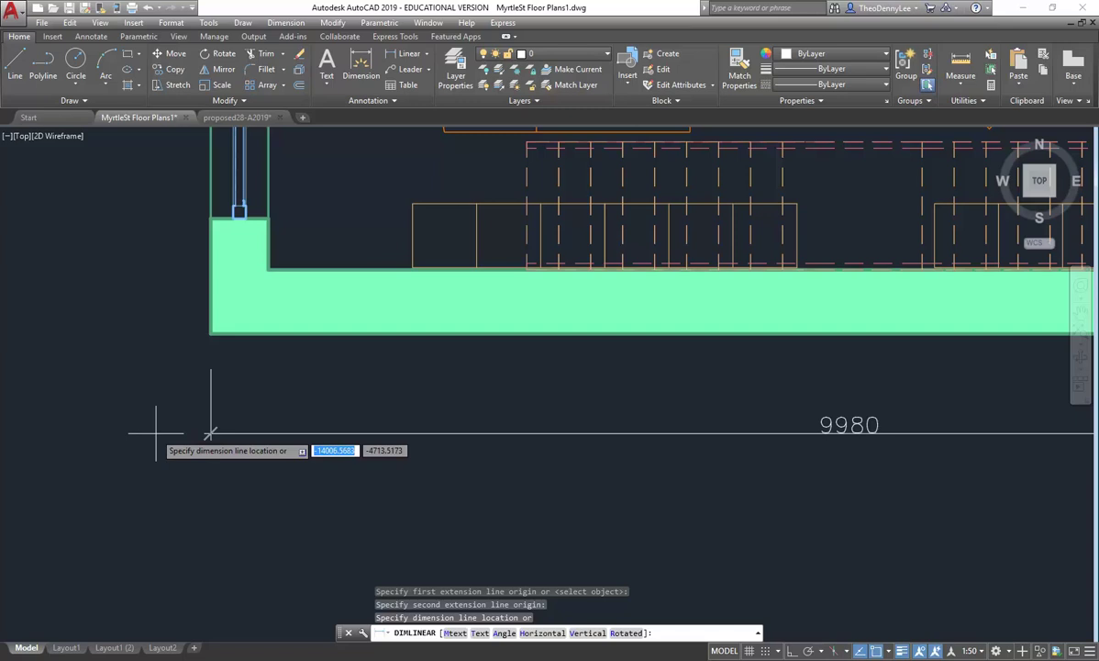
{"action": "scroll", "coordinate": [130, 360], "scroll_direction": "down", "scroll_amount": 4}
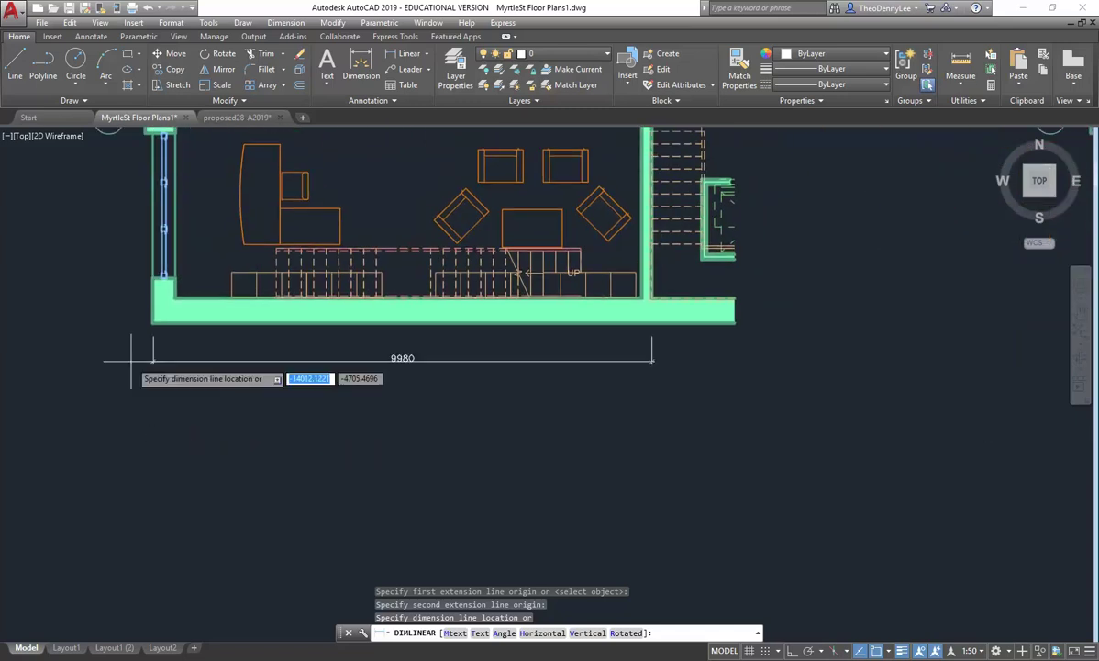
{"action": "left_click", "coordinate": [121, 417]}
Try stretching the right origin point of the dimension below the plan down close to its dimension line, and undo that edit.
{"action": "left_click", "coordinate": [468, 385]}
{"action": "left_click", "coordinate": [372, 439]}
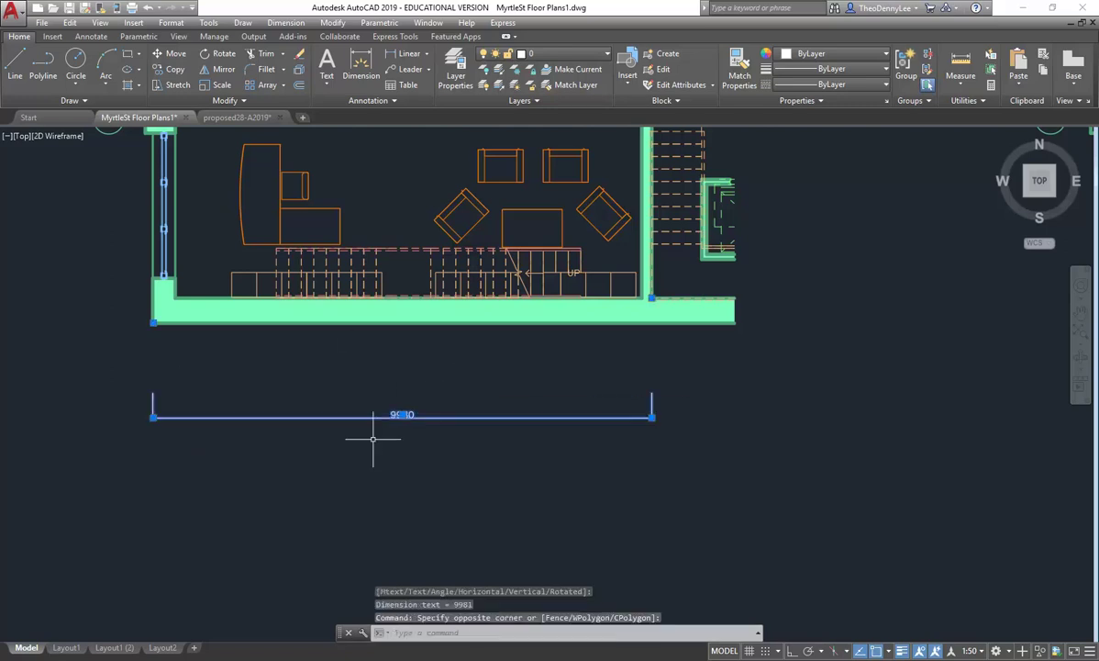
{"action": "left_click", "coordinate": [651, 297]}
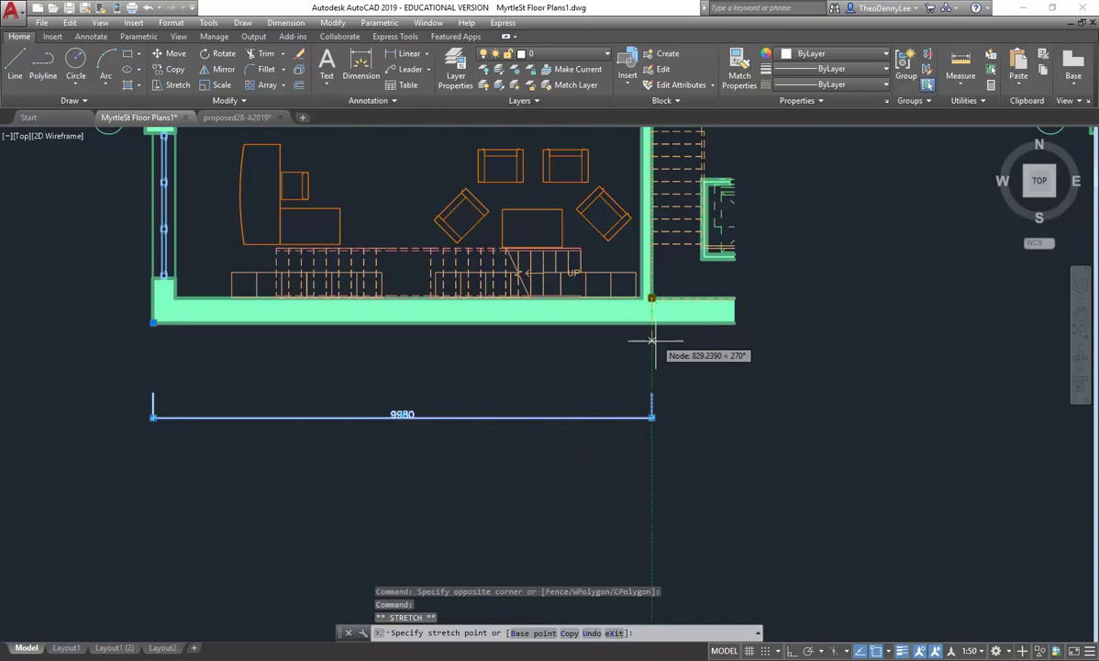
{"action": "left_click", "coordinate": [651, 407]}
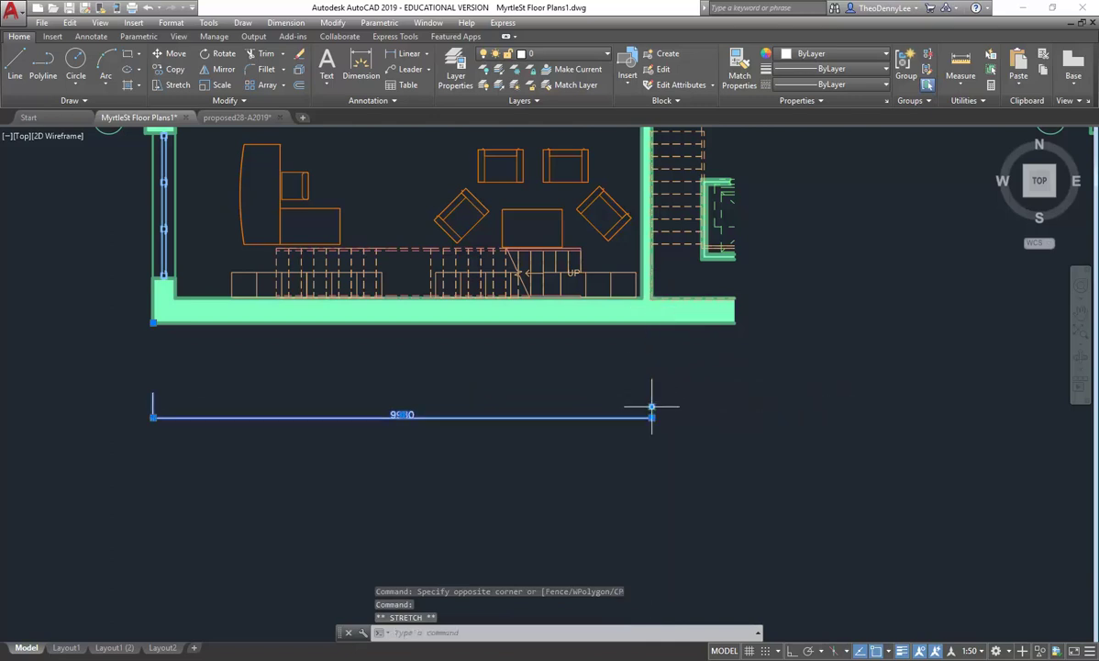
{"action": "left_click", "coordinate": [149, 8]}
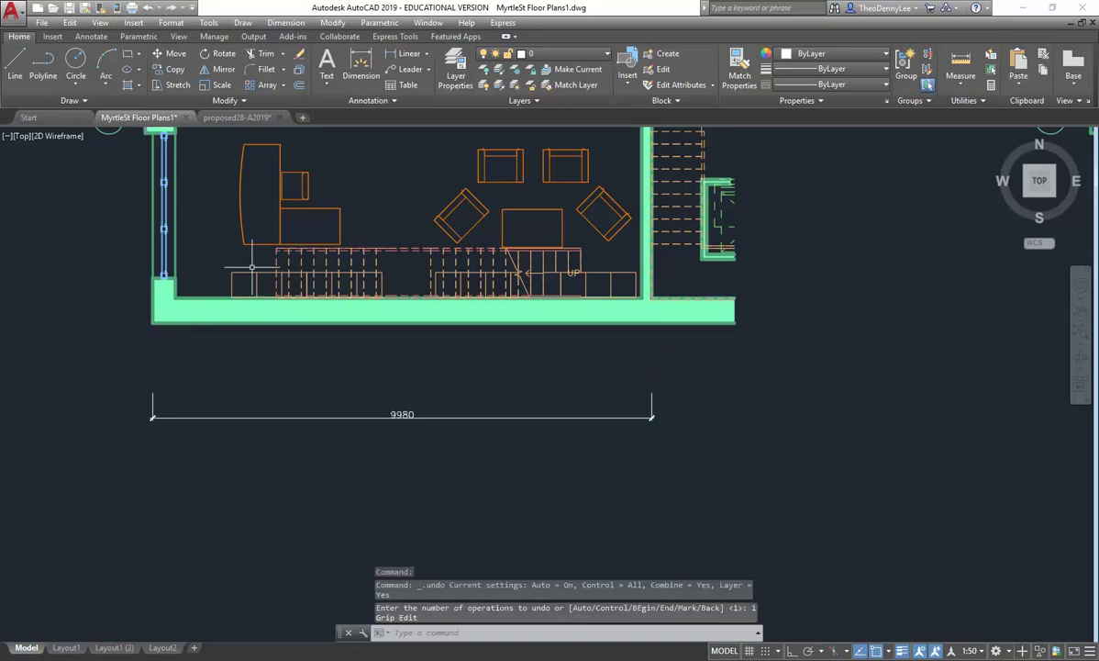
Examine how floor plans, elevations and the site plan are dimensioned in the proposed28-A2019 drawing.
{"action": "left_click", "coordinate": [240, 117]}
{"action": "middle_click_drag", "start_coordinate": [355, 472], "coordinate": [407, 439]}
{"action": "scroll", "coordinate": [377, 418], "scroll_direction": "down", "scroll_amount": 2}
{"action": "scroll", "coordinate": [395, 330], "scroll_direction": "down", "scroll_amount": 3}
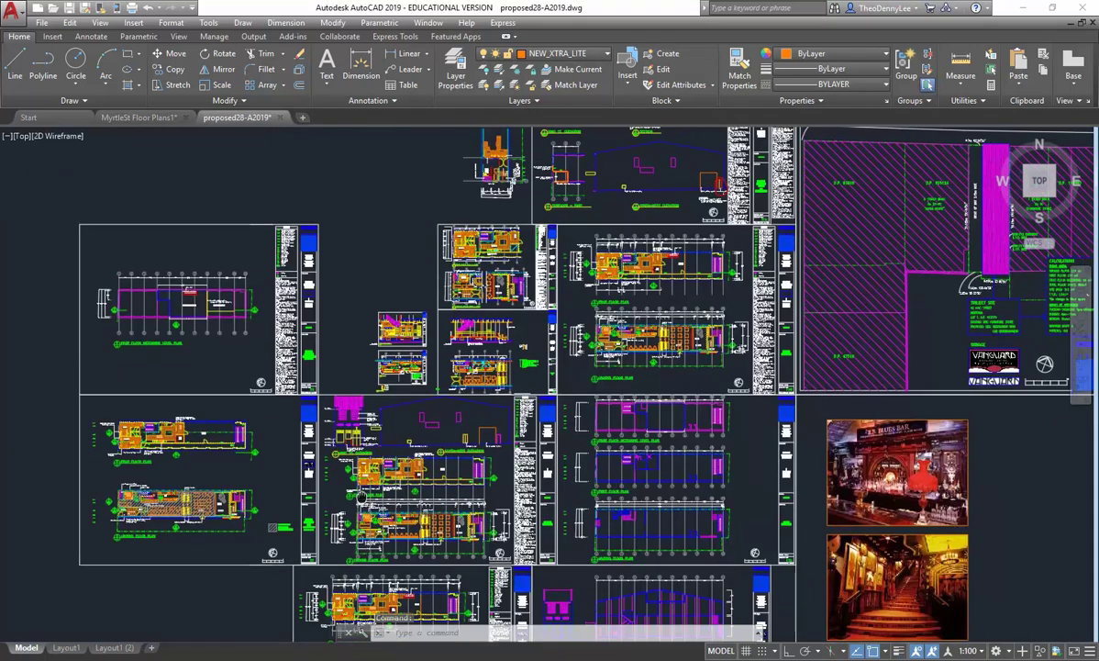
{"action": "scroll", "coordinate": [470, 240], "scroll_direction": "up", "scroll_amount": 5}
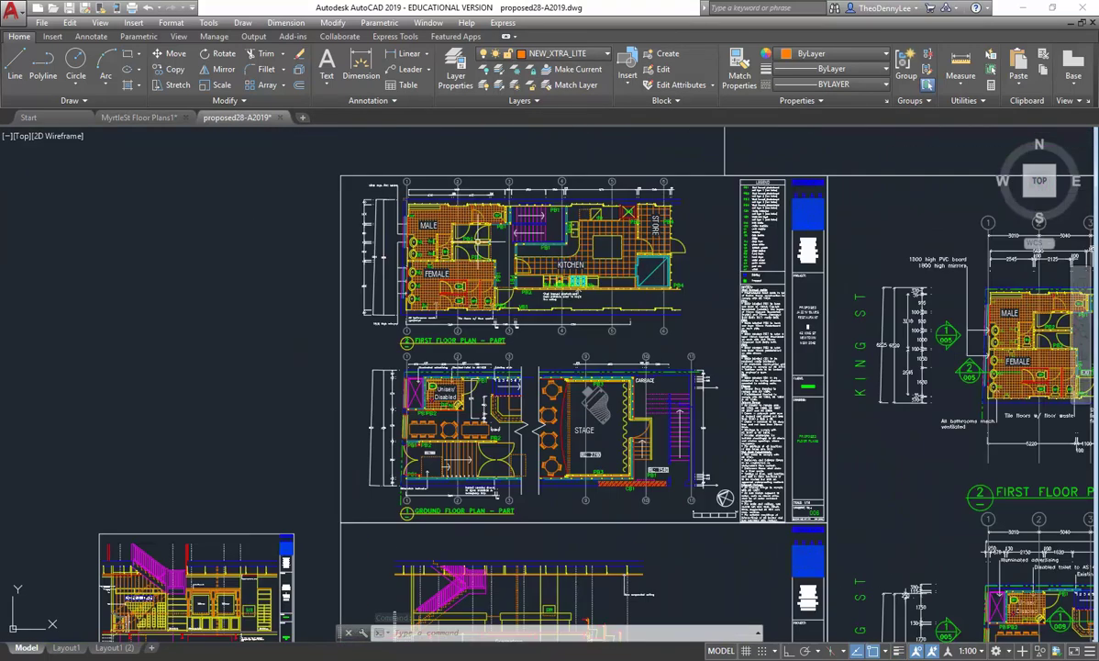
{"action": "scroll", "coordinate": [468, 197], "scroll_direction": "down", "scroll_amount": 5}
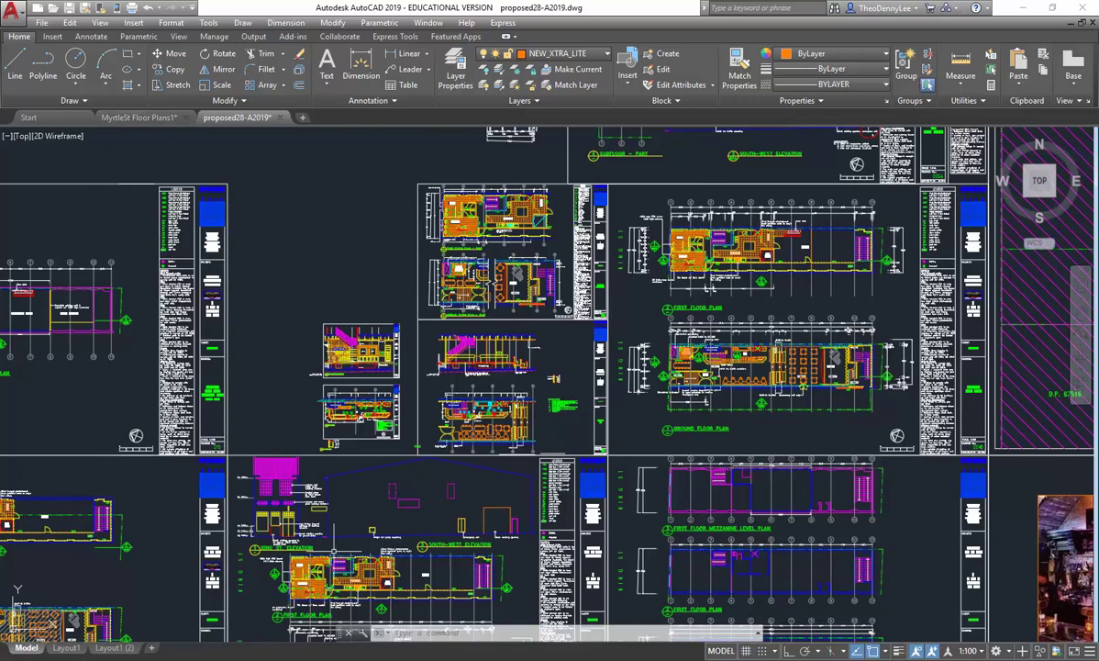
{"action": "mouse_move", "coordinate": [850, 435]}
{"action": "middle_mouse_down"}
{"action": "mouse_move", "coordinate": [440, 514]}
{"action": "mouse_move", "coordinate": [561, 551]}
{"action": "mouse_move", "coordinate": [307, 578]}
{"action": "mouse_move", "coordinate": [321, 578]}
{"action": "middle_mouse_up"}
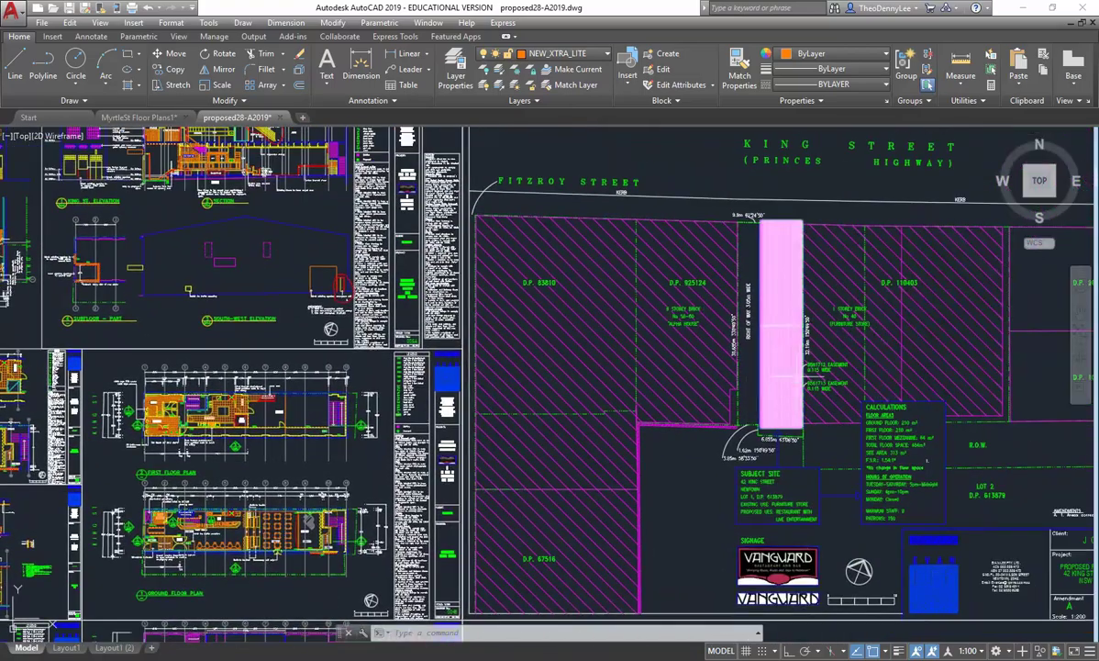
{"action": "scroll", "coordinate": [831, 596], "scroll_direction": "up", "scroll_amount": 6}
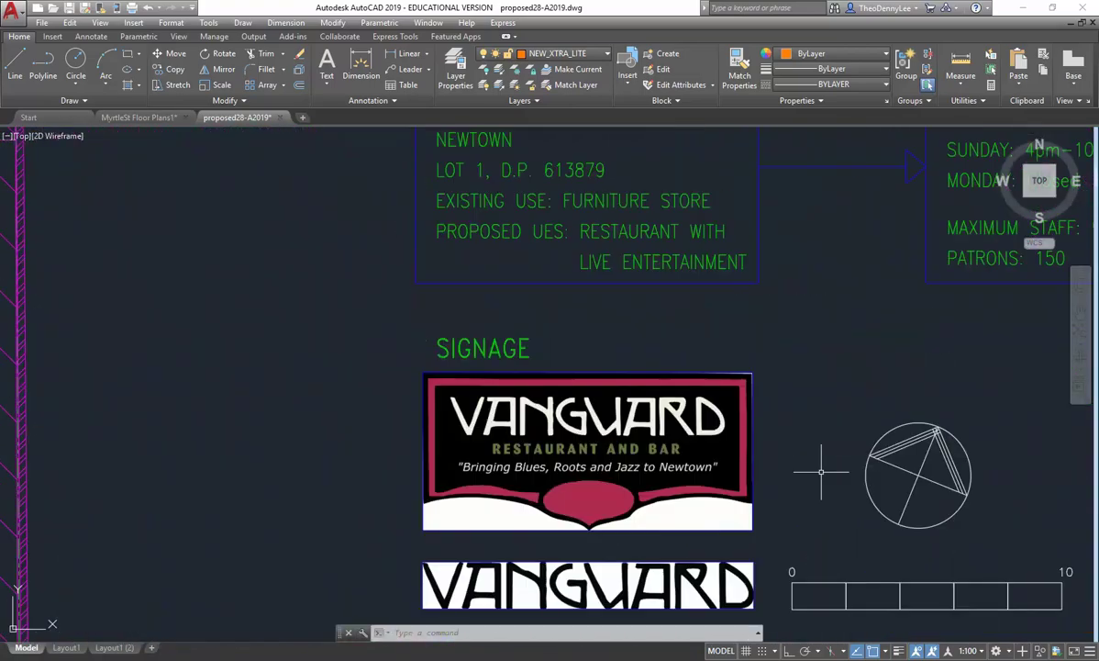
{"action": "scroll", "coordinate": [821, 472], "scroll_direction": "down", "scroll_amount": 6}
{"action": "middle_click_drag", "start_coordinate": [821, 472], "coordinate": [1023, 478]}
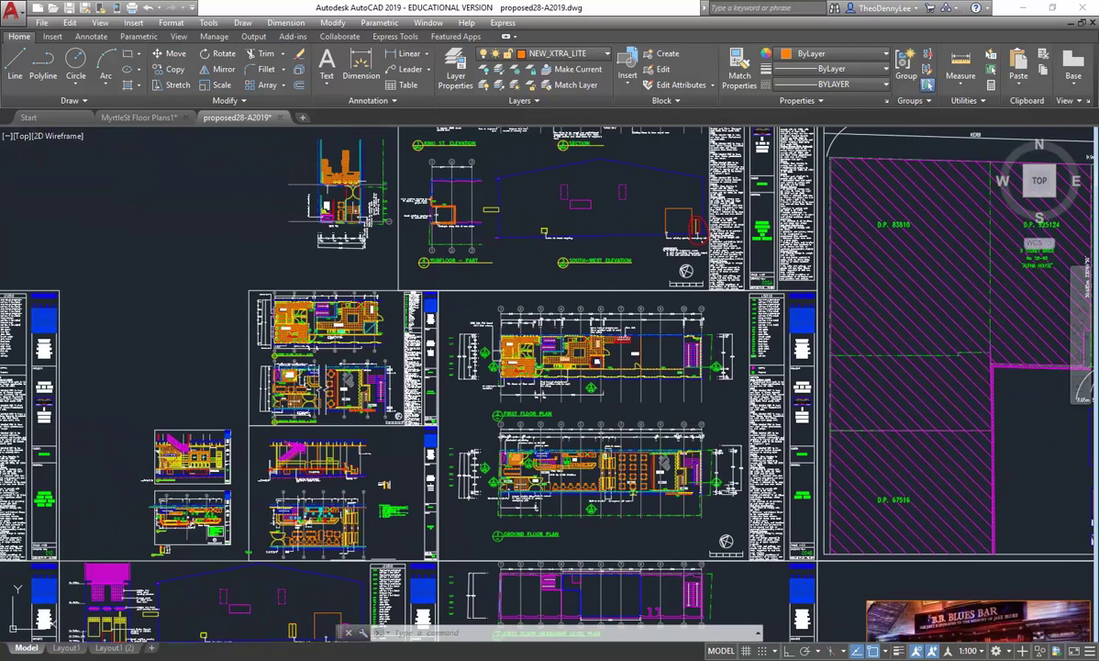
Back in MyrtleSt Floor Plans1, add a vertical Linear dimension left of the plan, from the outer lower-left corner to the top wall line.
{"action": "left_click", "coordinate": [137, 118]}
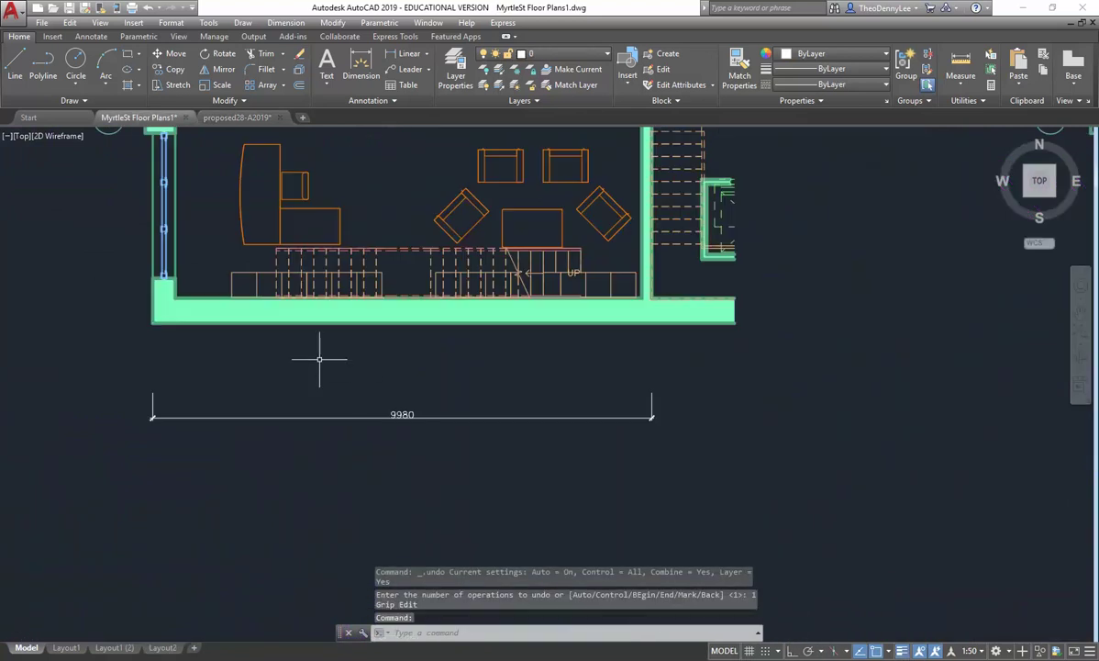
{"action": "scroll", "coordinate": [294, 491], "scroll_direction": "down", "scroll_amount": 4}
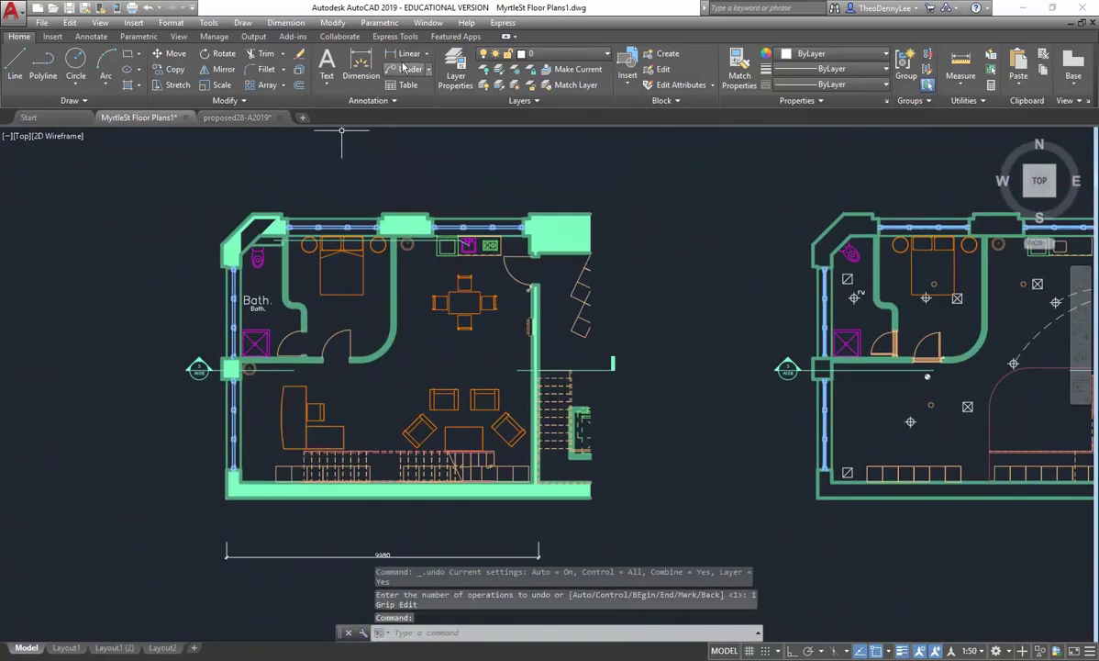
{"action": "left_click", "coordinate": [407, 54]}
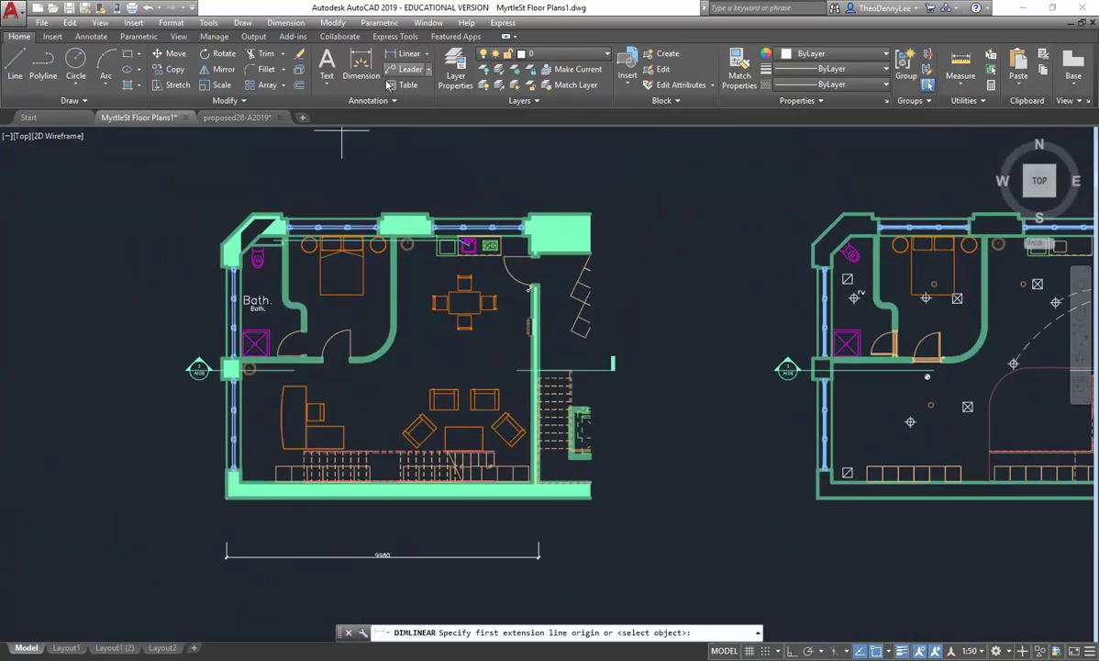
{"action": "left_click", "coordinate": [228, 498]}
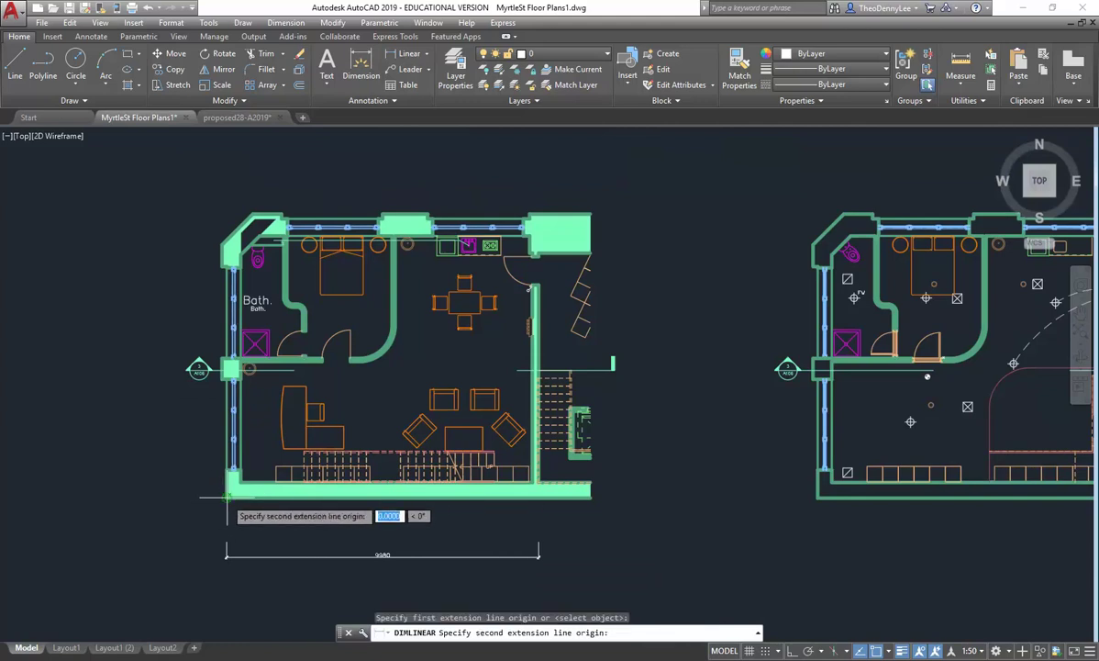
{"action": "left_click", "coordinate": [230, 214]}
{"action": "left_click", "coordinate": [135, 395]}
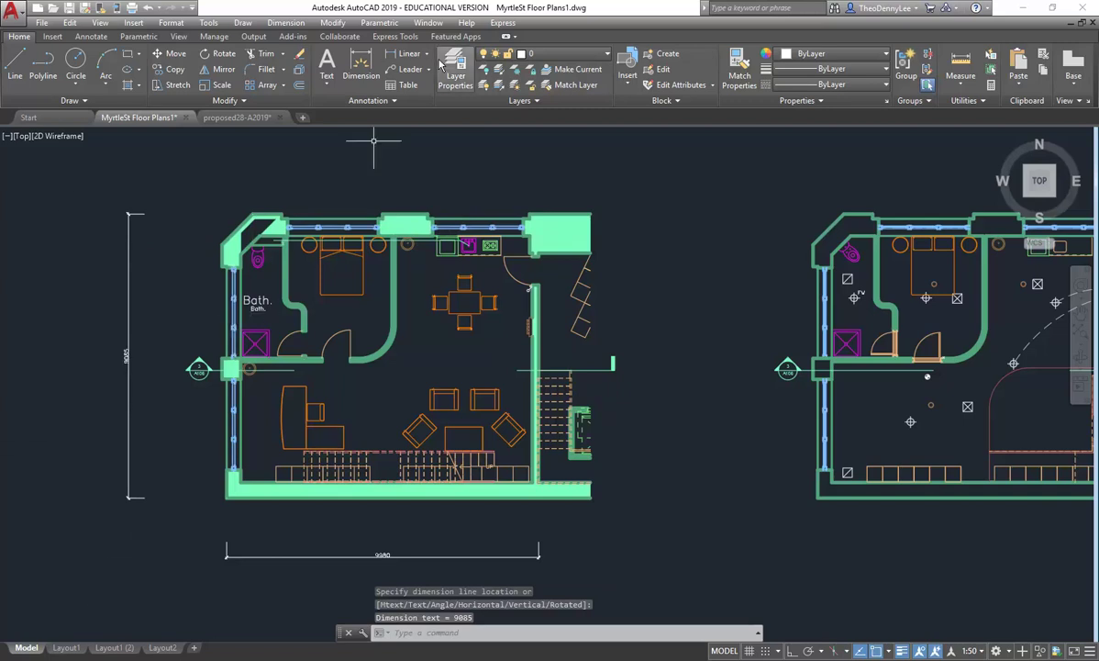
Add a horizontal Linear dimension between the inner faces of the window wall and stair partition, placed just above the overall dimension below the plan.
{"action": "left_click", "coordinate": [400, 55]}
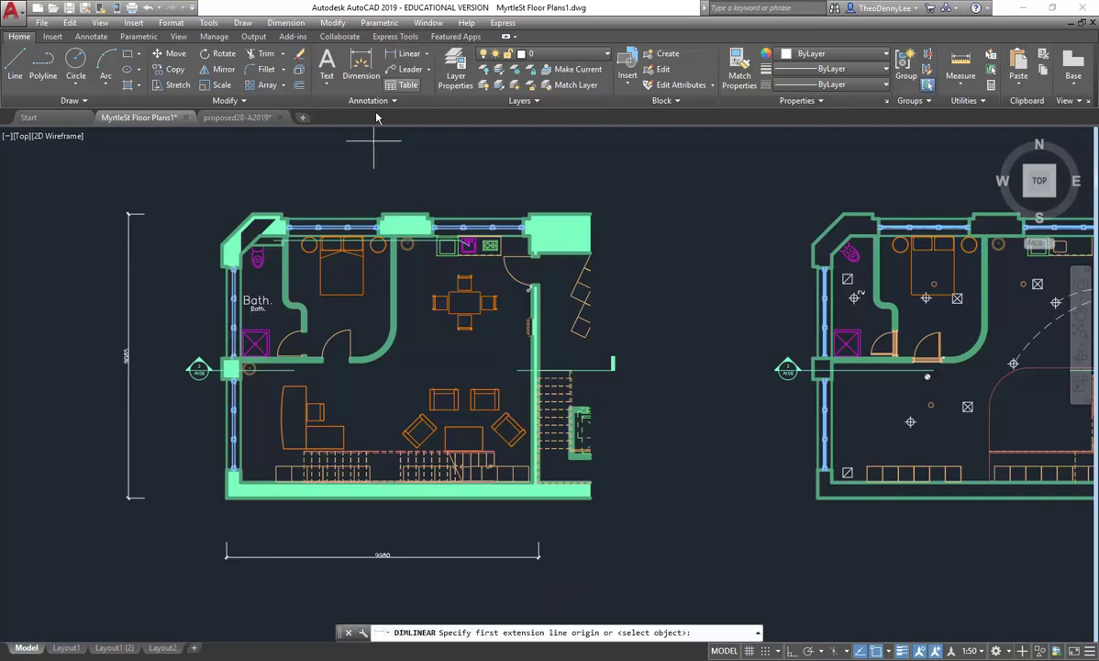
{"action": "left_click", "coordinate": [237, 483]}
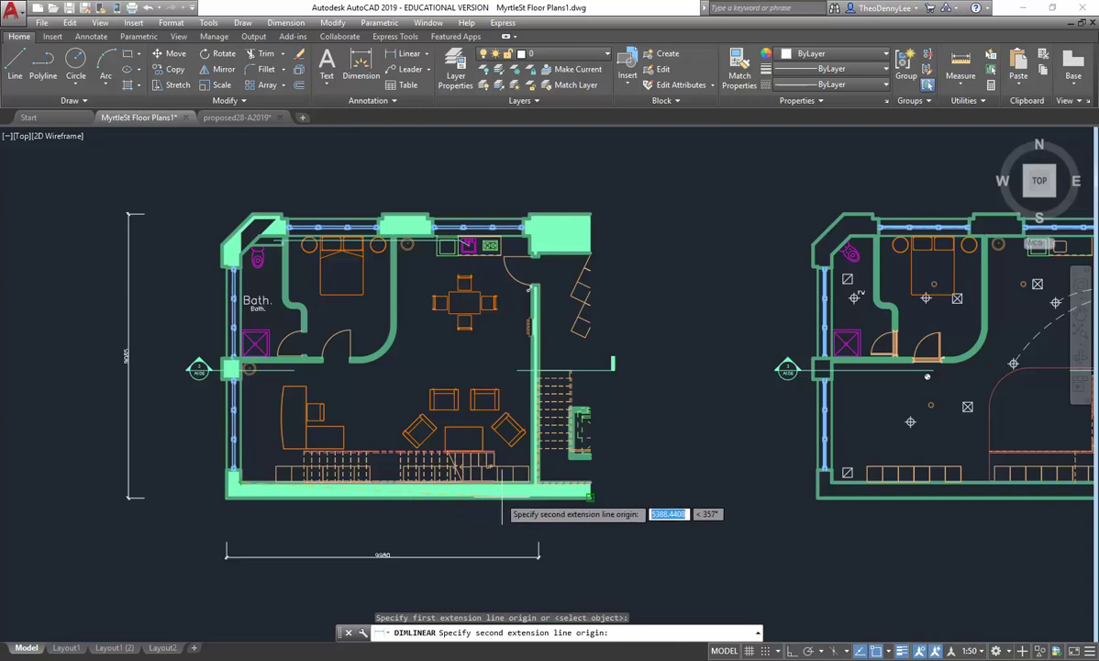
{"action": "scroll", "coordinate": [536, 488], "scroll_direction": "up", "scroll_amount": 5}
{"action": "left_click", "coordinate": [494, 365]}
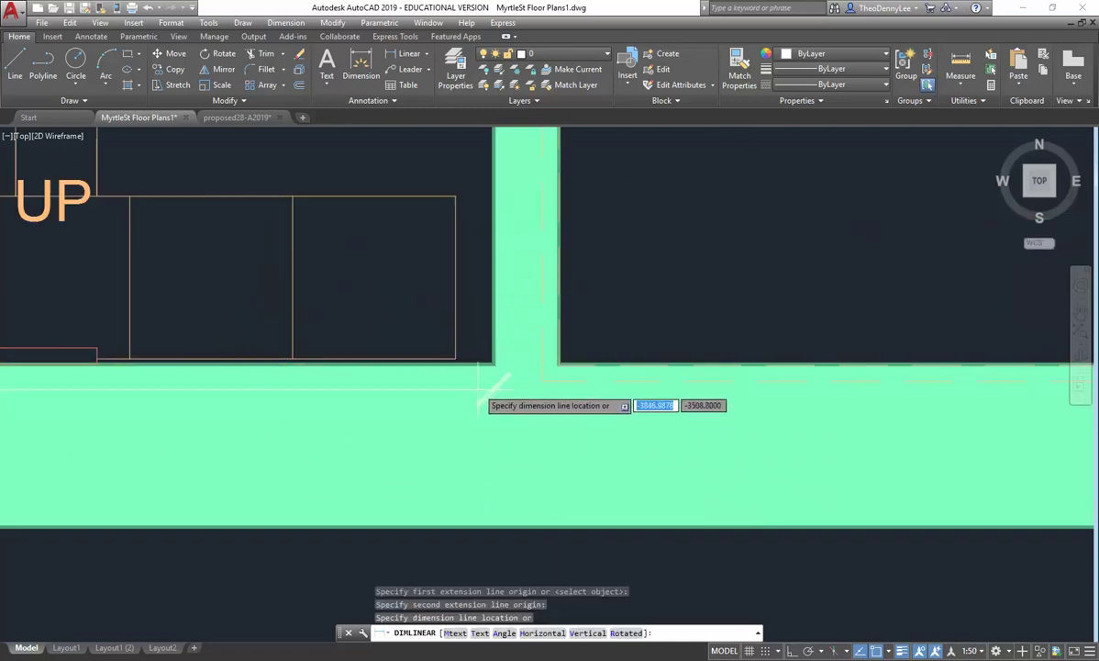
{"action": "scroll", "coordinate": [523, 369], "scroll_direction": "down", "scroll_amount": 5}
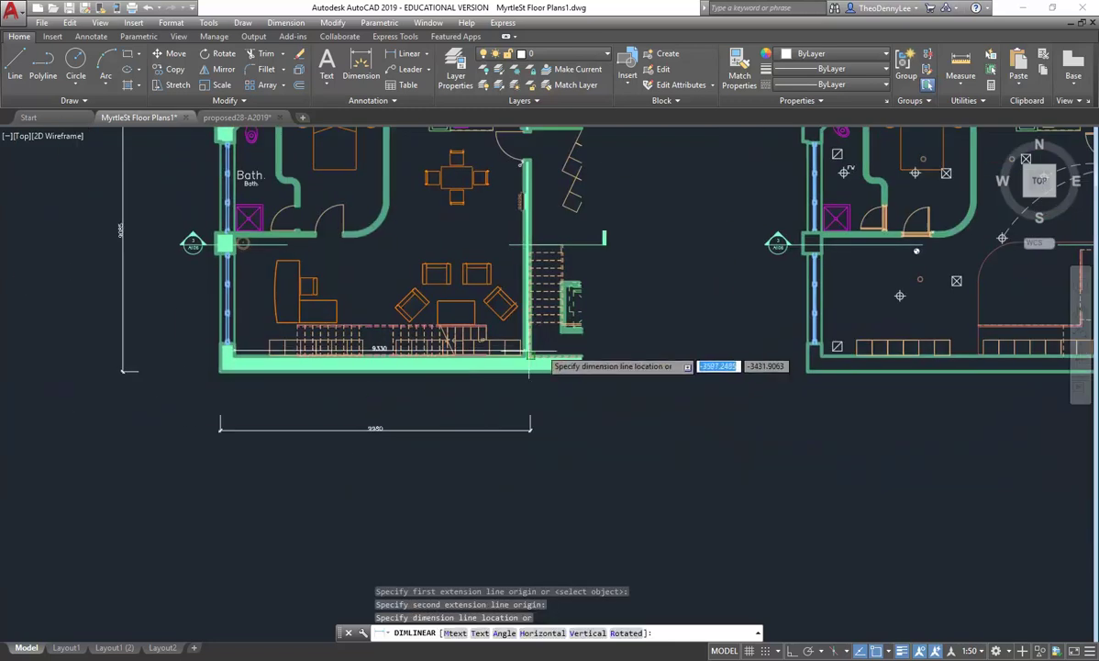
{"action": "left_click", "coordinate": [237, 425]}
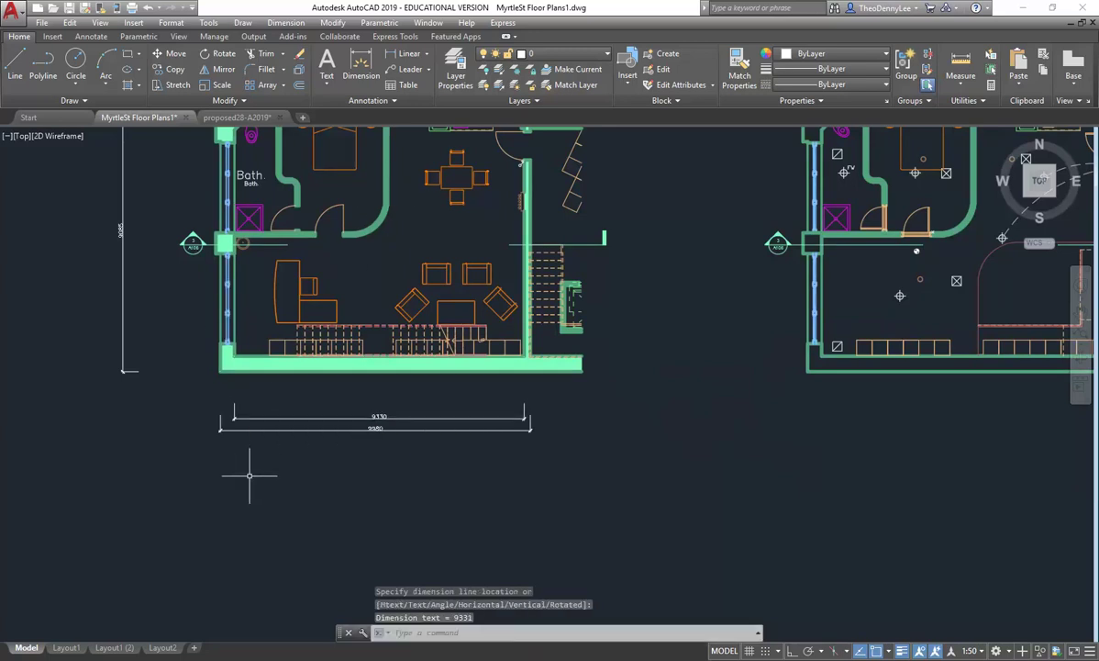
Add a Linear dimension across the window-side outer wall's thickness, in line with the interior dimension below the plan.
{"action": "scroll", "coordinate": [228, 406], "scroll_direction": "up", "scroll_amount": 5}
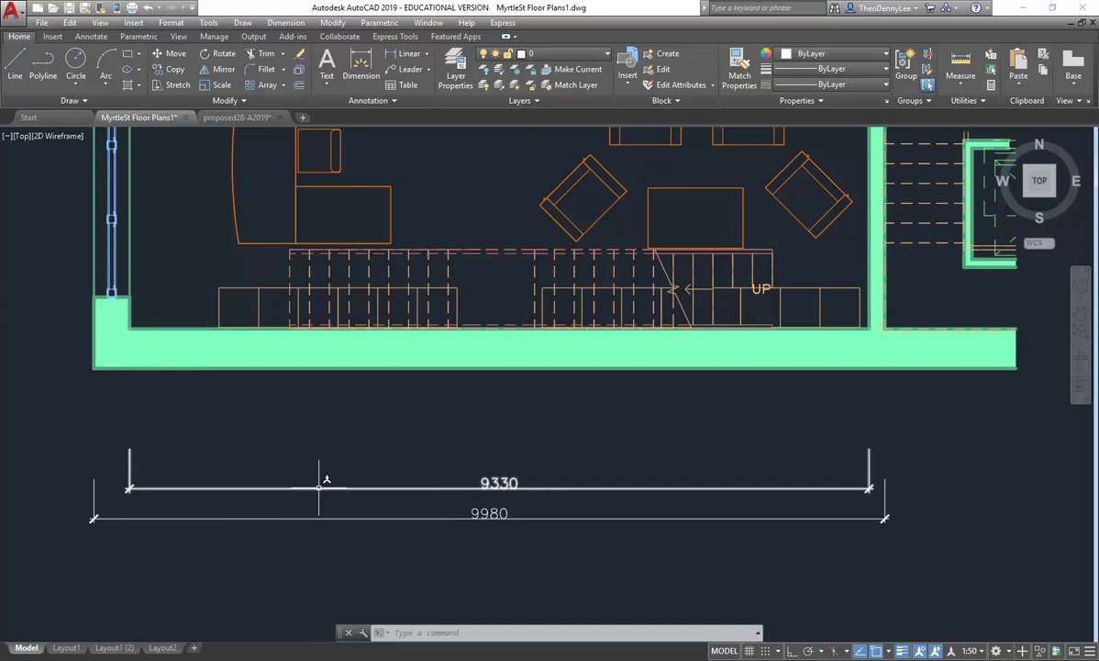
{"action": "left_click", "coordinate": [403, 53]}
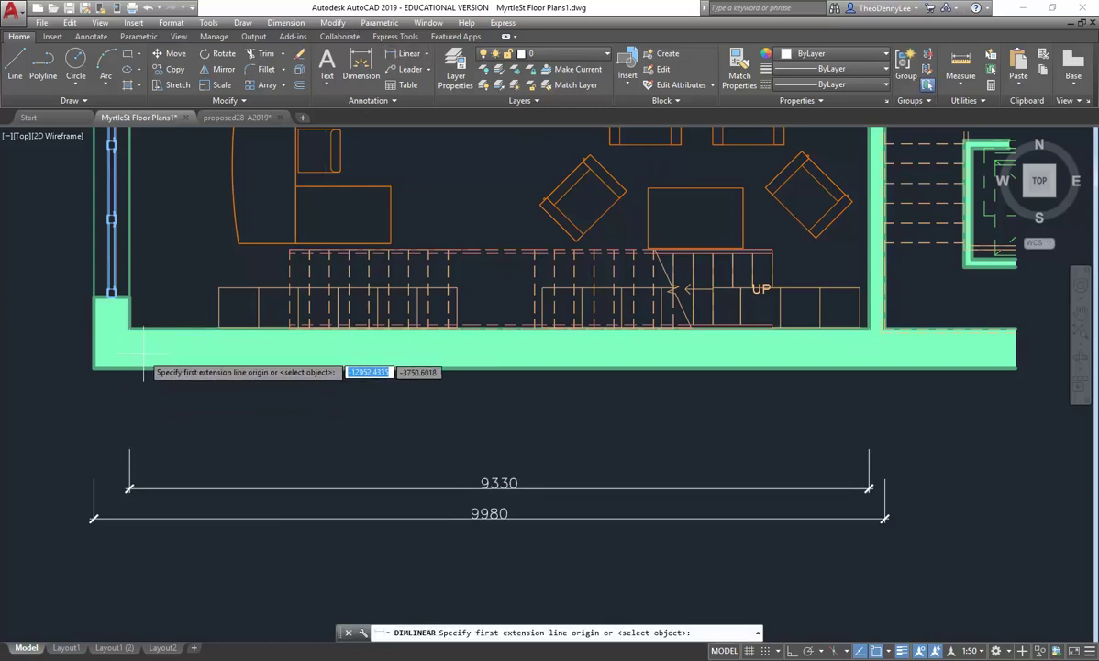
{"action": "left_click", "coordinate": [130, 326]}
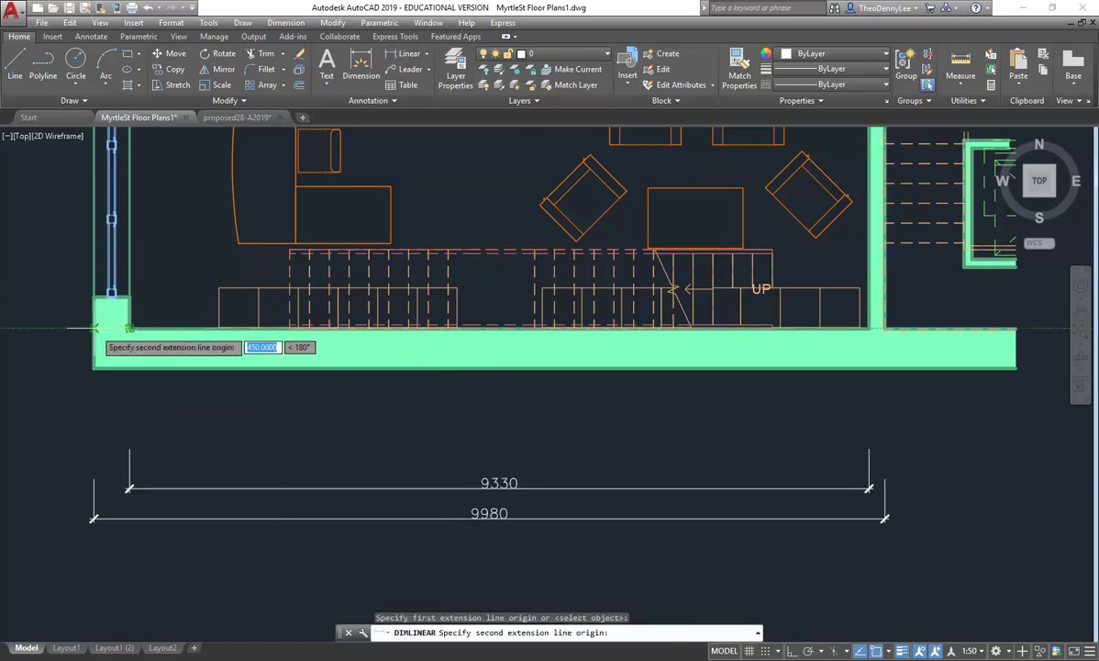
{"action": "left_click", "coordinate": [94, 297]}
{"action": "left_click", "coordinate": [174, 484]}
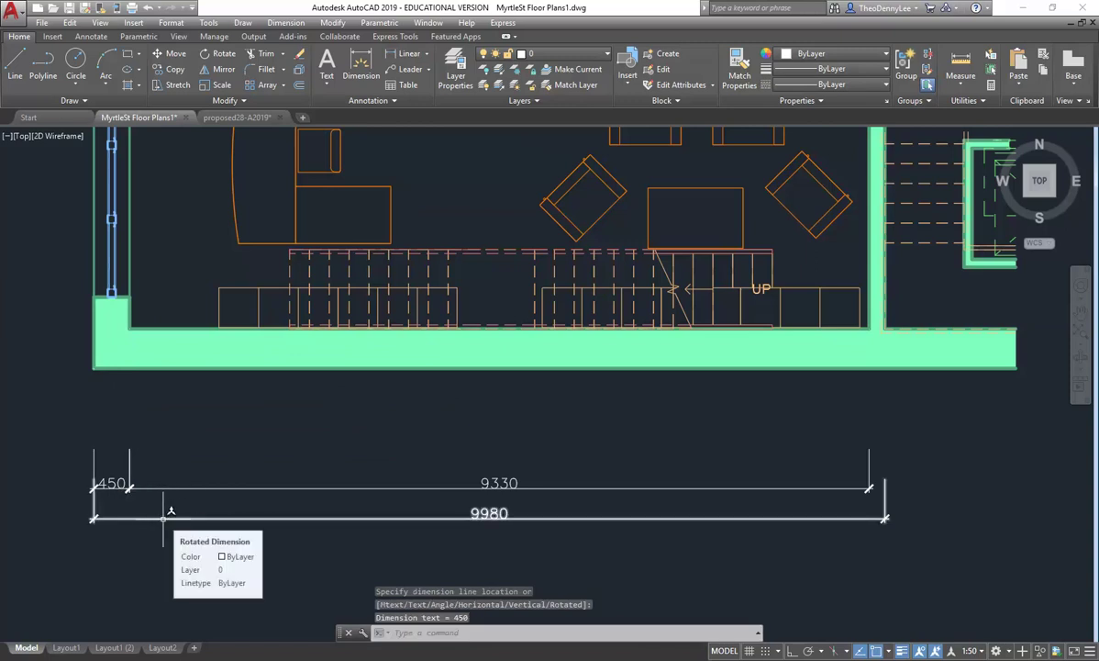
Add a Linear dimension across the stair partition wall's thickness, aligned with the interior dimension line below the plan.
{"action": "left_click", "coordinate": [409, 54]}
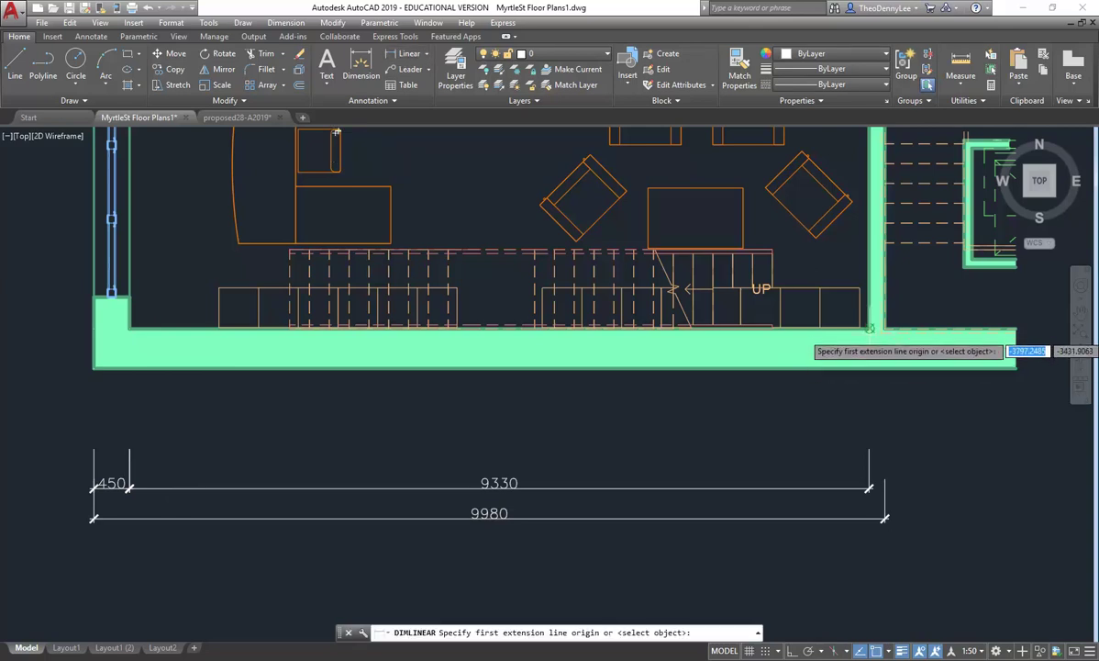
{"action": "left_click", "coordinate": [870, 328]}
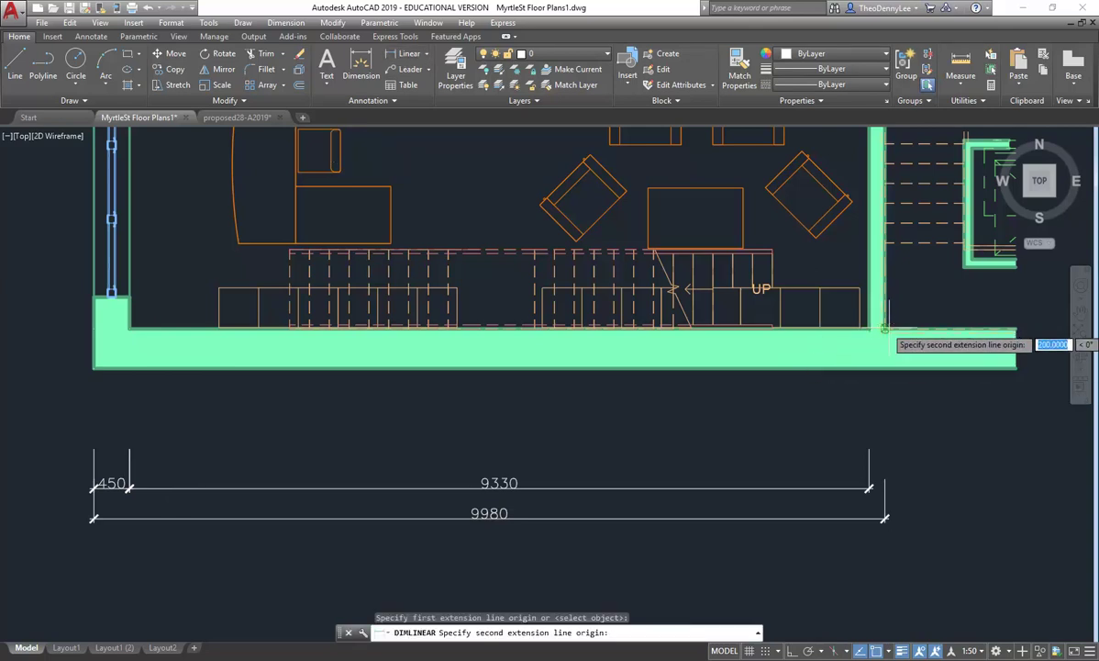
{"action": "left_click", "coordinate": [884, 328]}
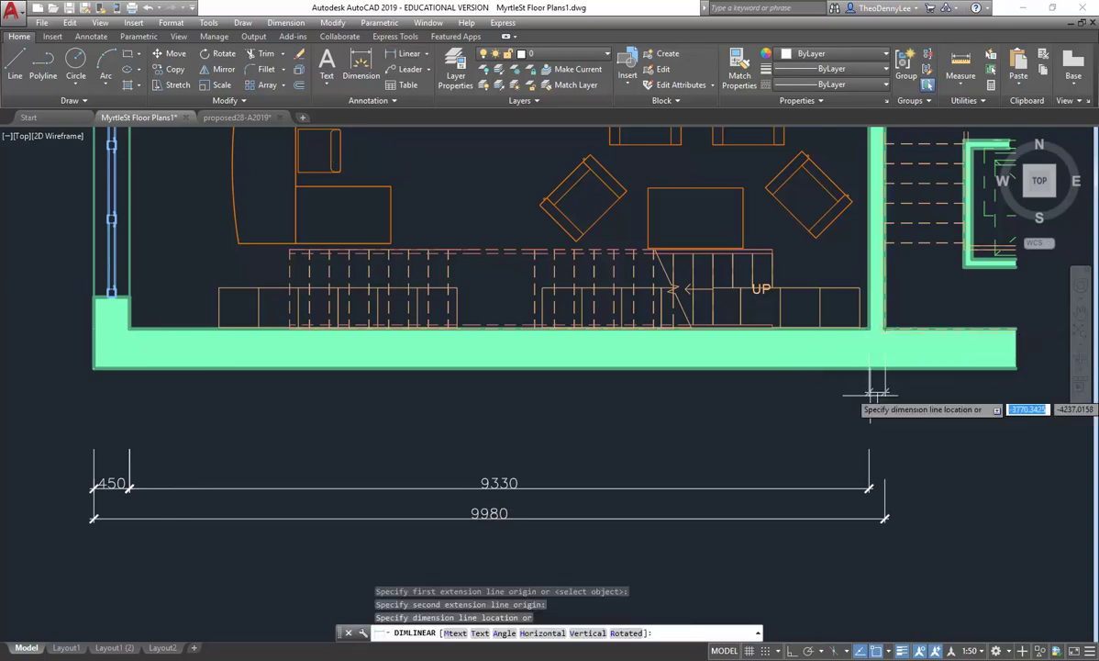
{"action": "left_click", "coordinate": [802, 482]}
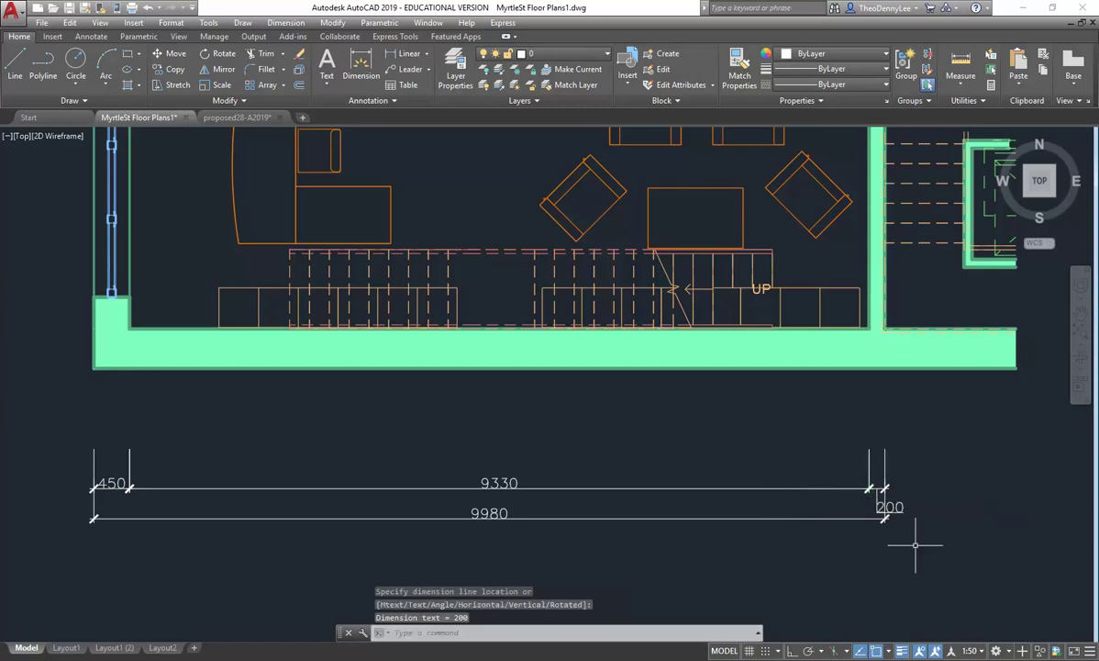
Move the partition thickness dimension's text to the left of its leader, between the two horizontal dimension lines, and deselect it.
{"action": "scroll", "coordinate": [826, 450], "scroll_direction": "up", "scroll_amount": 5}
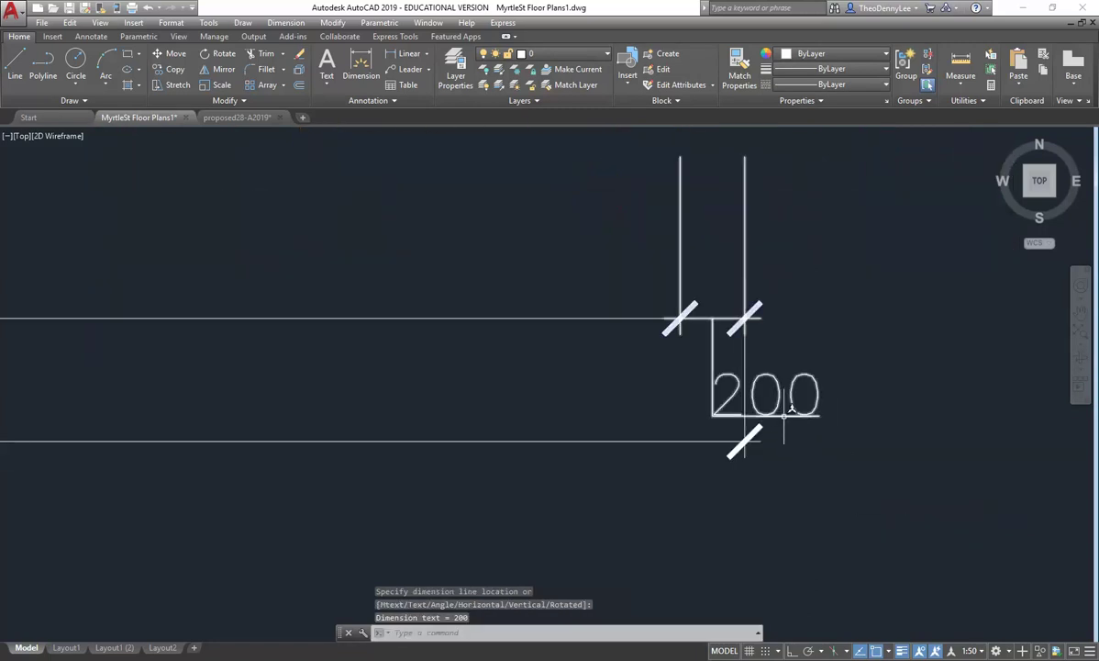
{"action": "left_click", "coordinate": [786, 439]}
{"action": "left_click", "coordinate": [714, 393]}
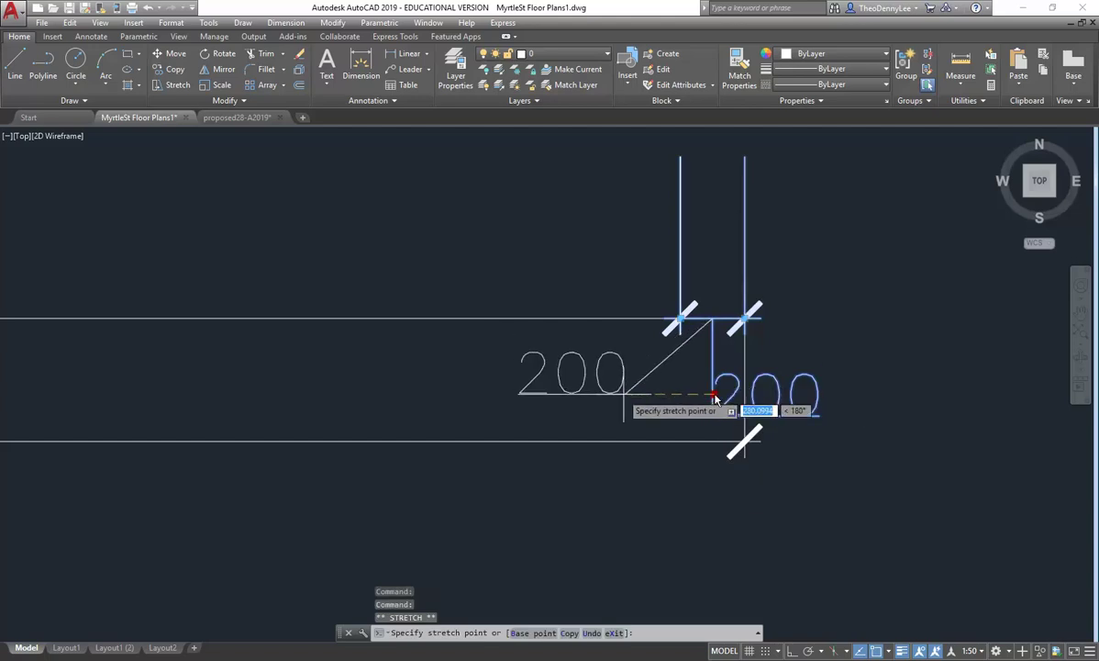
{"action": "right_click", "coordinate": [716, 397]}
{"action": "key", "text": "Escape"}
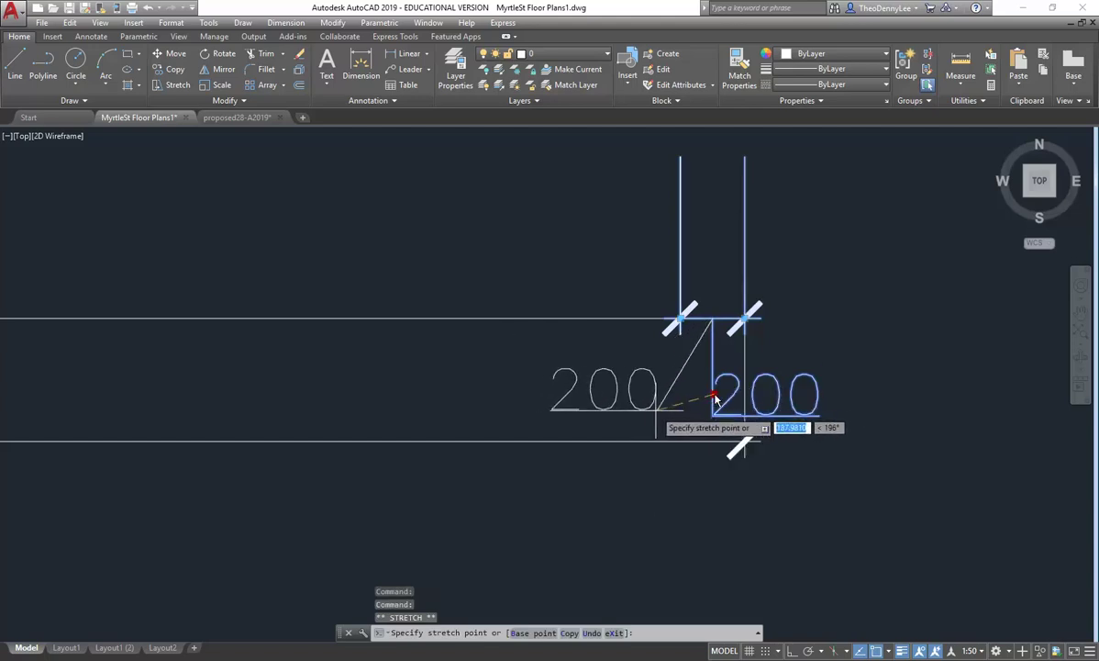
{"action": "key", "text": "Escape"}
{"action": "scroll", "coordinate": [715, 398], "scroll_direction": "down", "scroll_amount": 3}
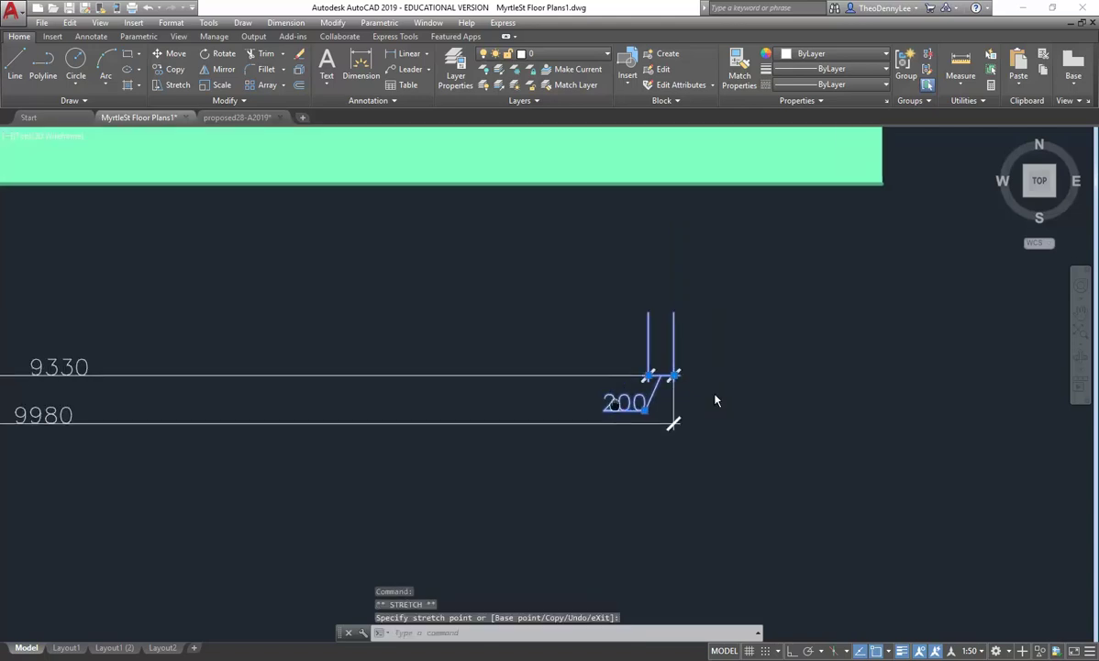
{"action": "scroll", "coordinate": [570, 363], "scroll_direction": "down", "scroll_amount": 3}
{"action": "middle_click_drag", "start_coordinate": [396, 414], "coordinate": [395, 464]}
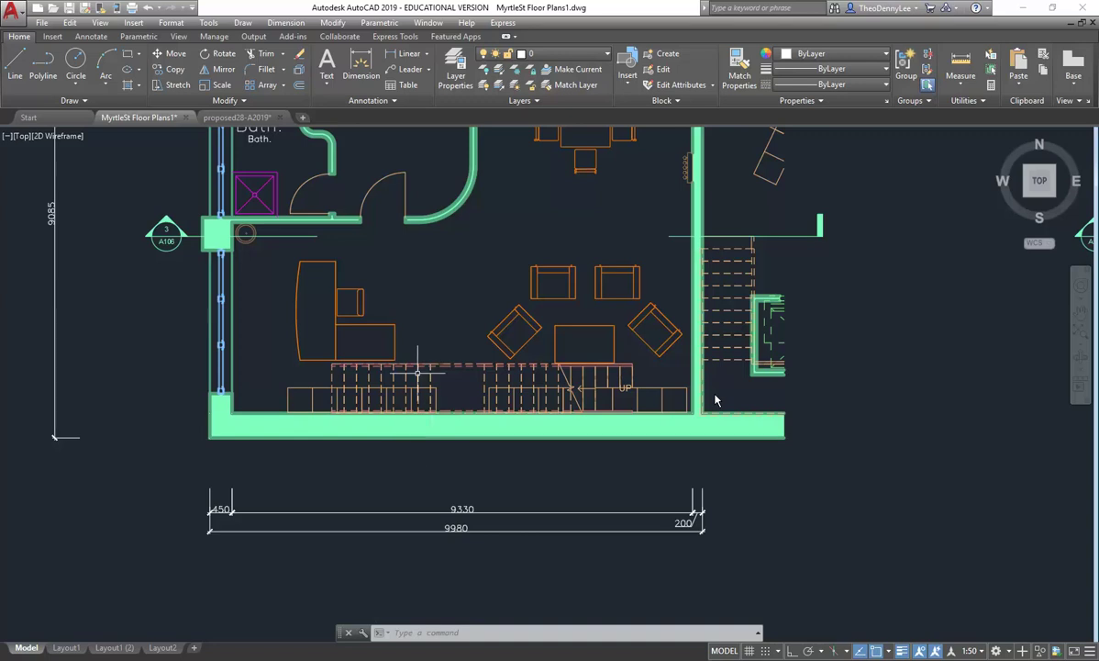
Create a layer named G-NPLT with color 9, turn off its plotting, and make it the current layer.
{"action": "left_click", "coordinate": [456, 72]}
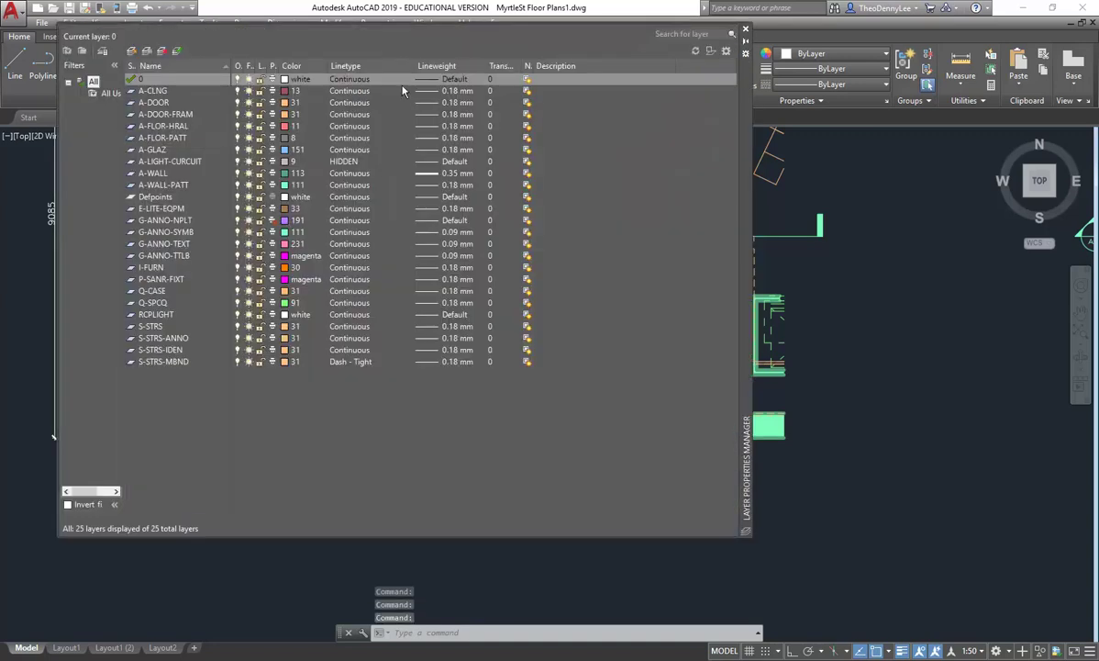
{"action": "left_click", "coordinate": [131, 53]}
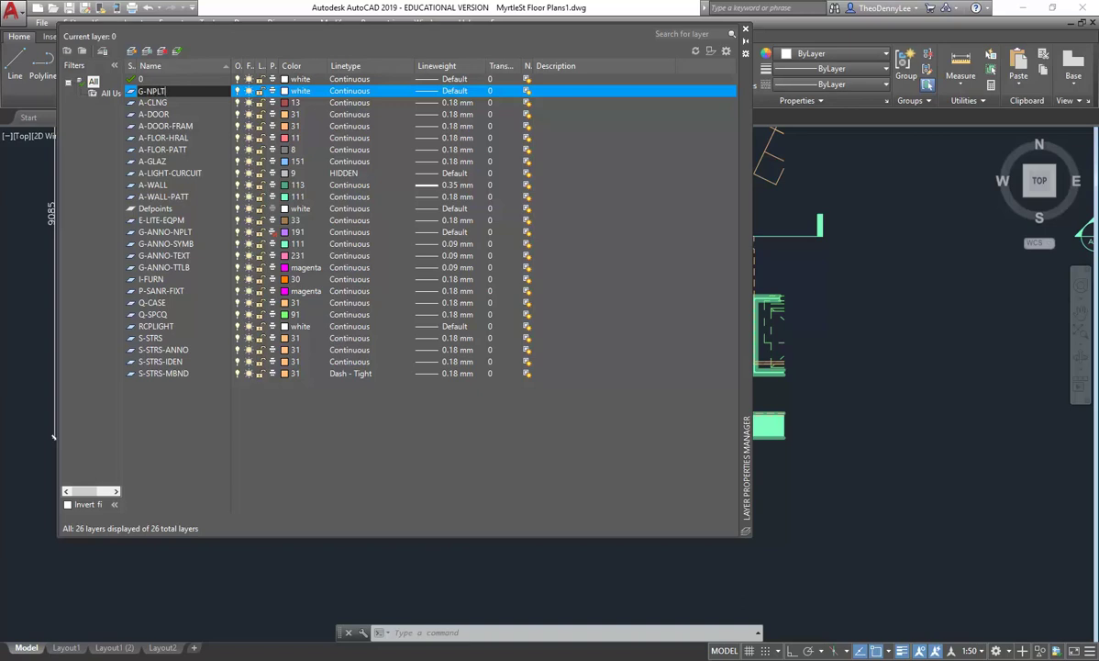
{"action": "left_click", "coordinate": [130, 52]}
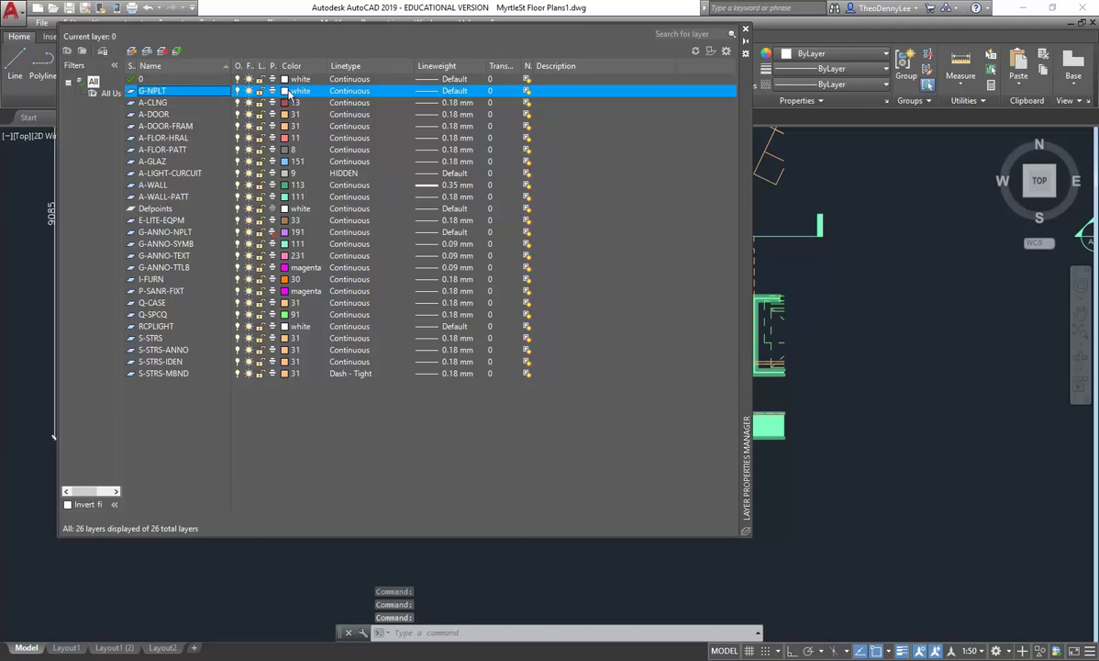
{"action": "left_click", "coordinate": [295, 92]}
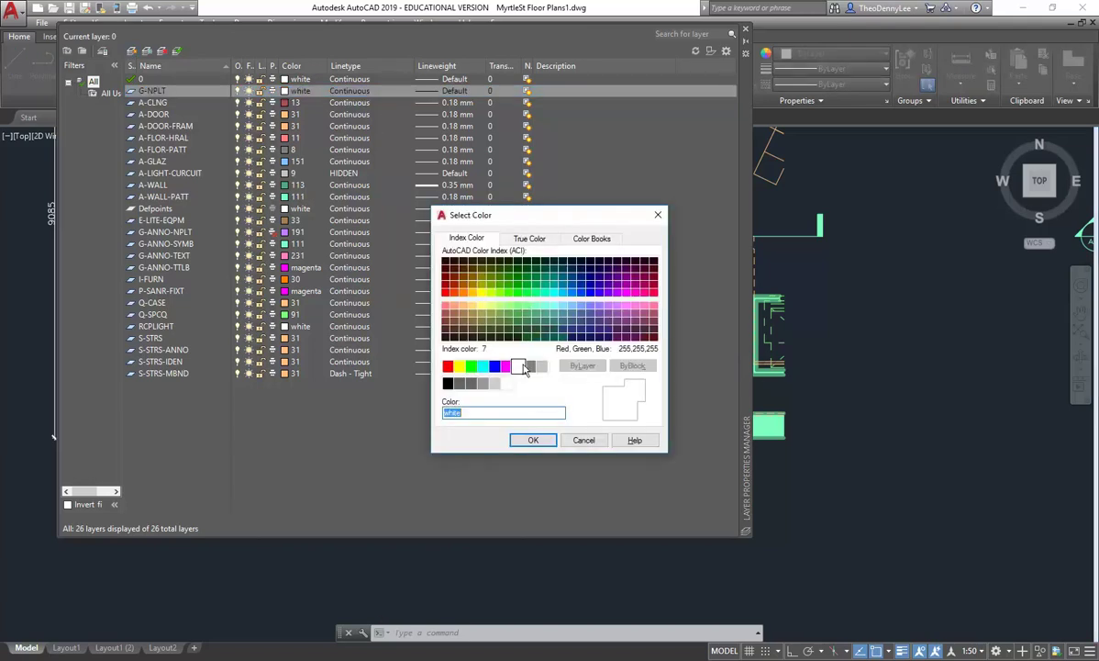
{"action": "left_click", "coordinate": [532, 440]}
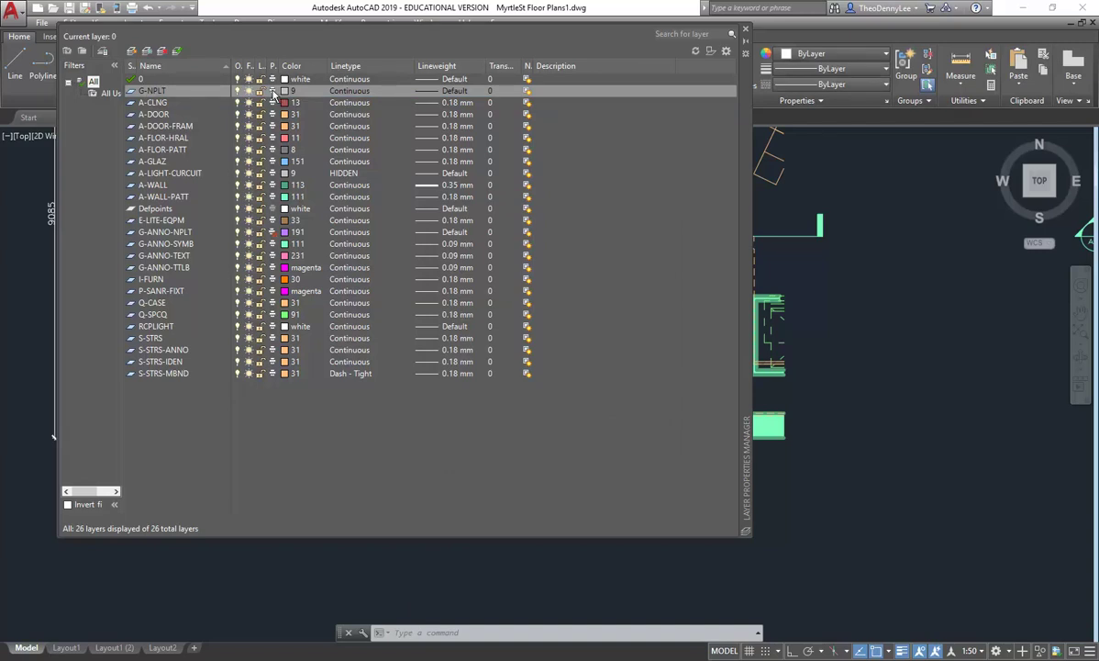
{"action": "left_click", "coordinate": [273, 94]}
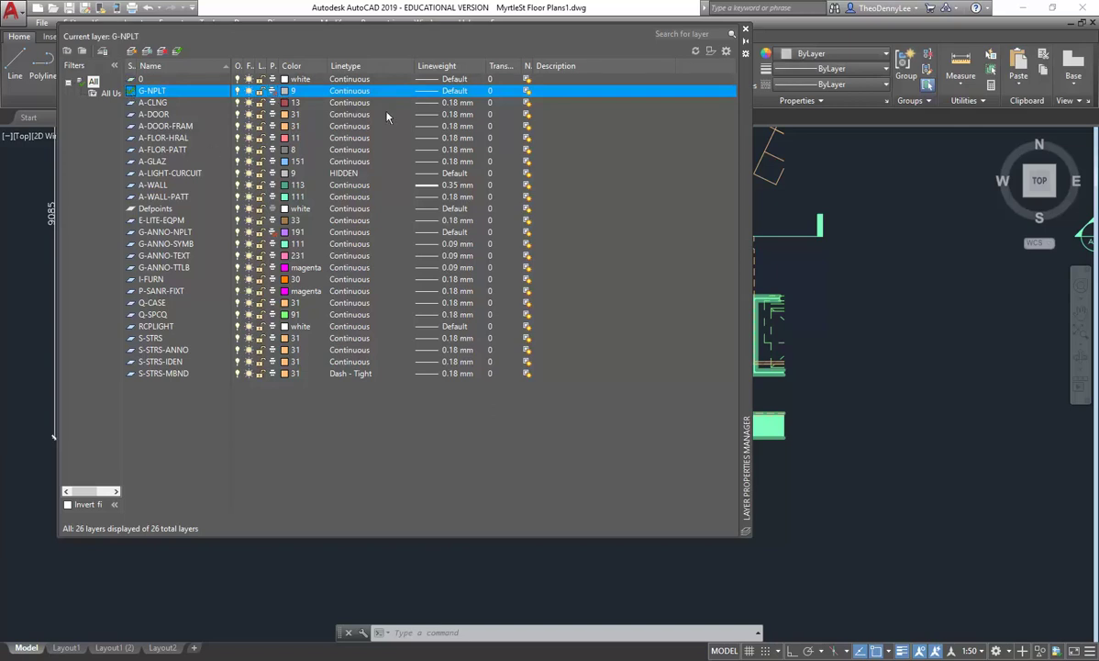
{"action": "left_click", "coordinate": [745, 32]}
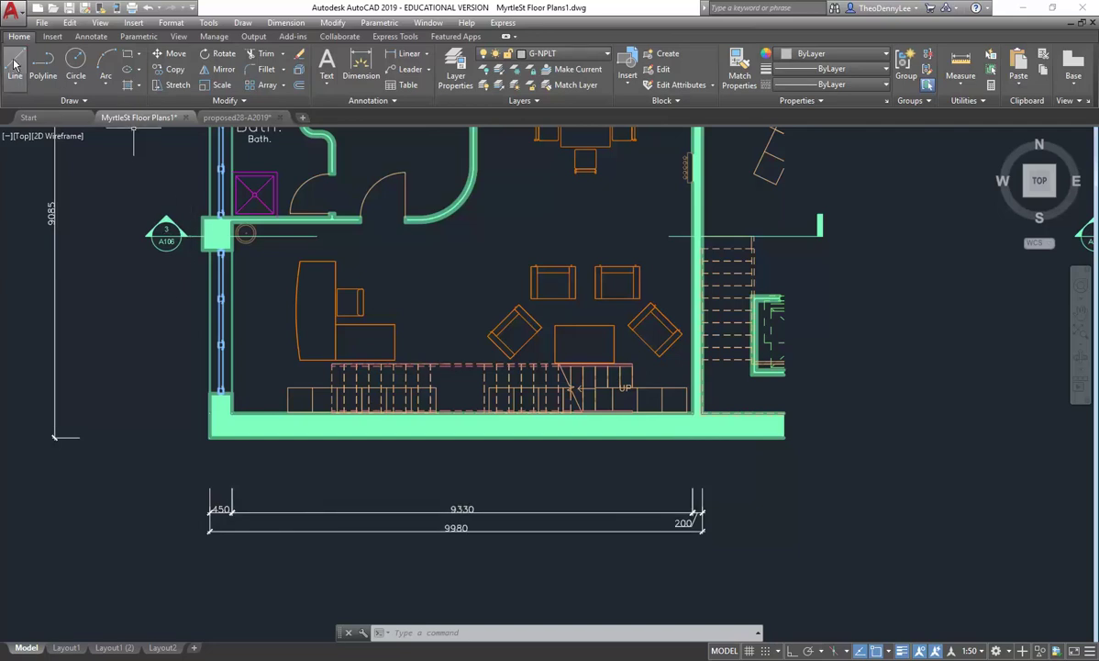
{"action": "left_click", "coordinate": [127, 53]}
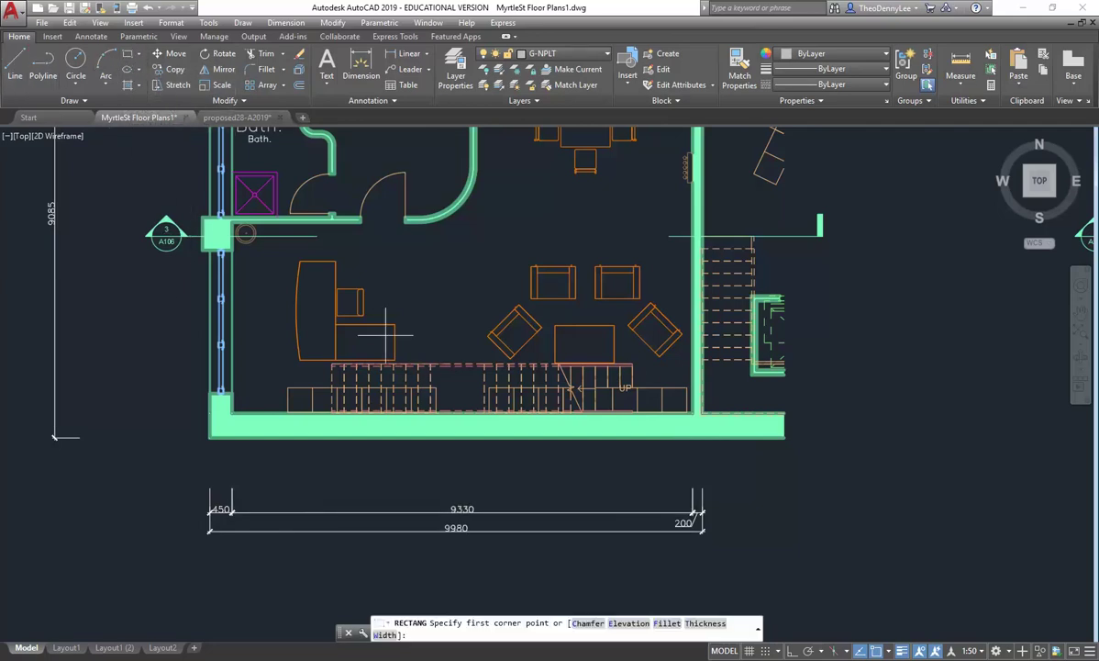
{"action": "scroll", "coordinate": [518, 560], "scroll_direction": "down", "scroll_amount": 4}
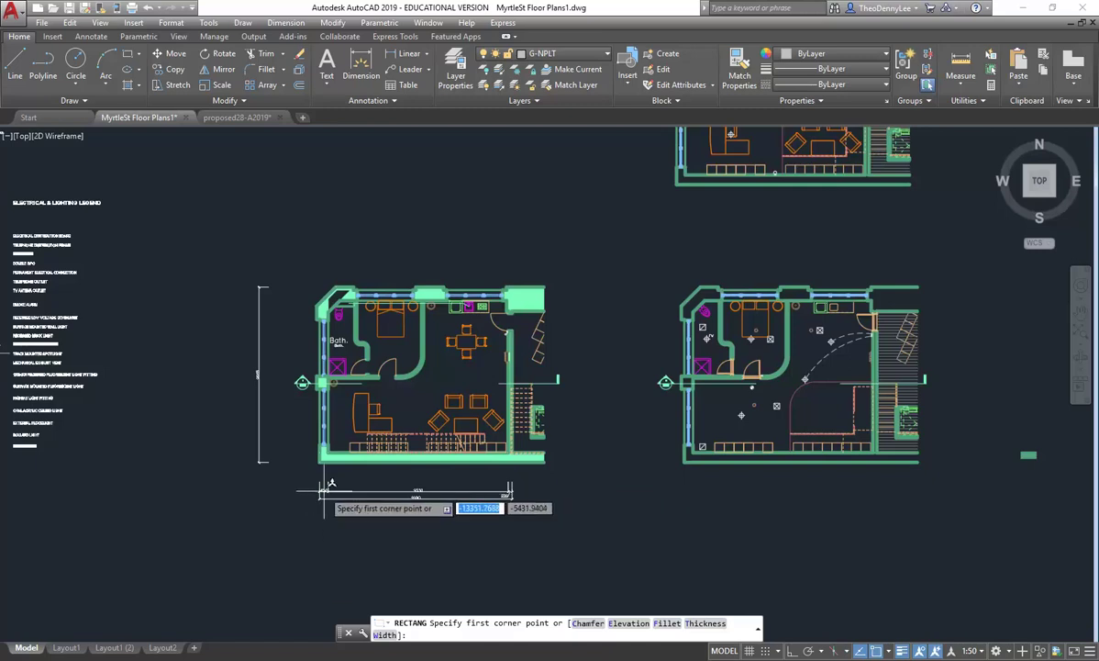
{"action": "key", "text": "Escape"}
{"action": "key", "text": "Escape"}
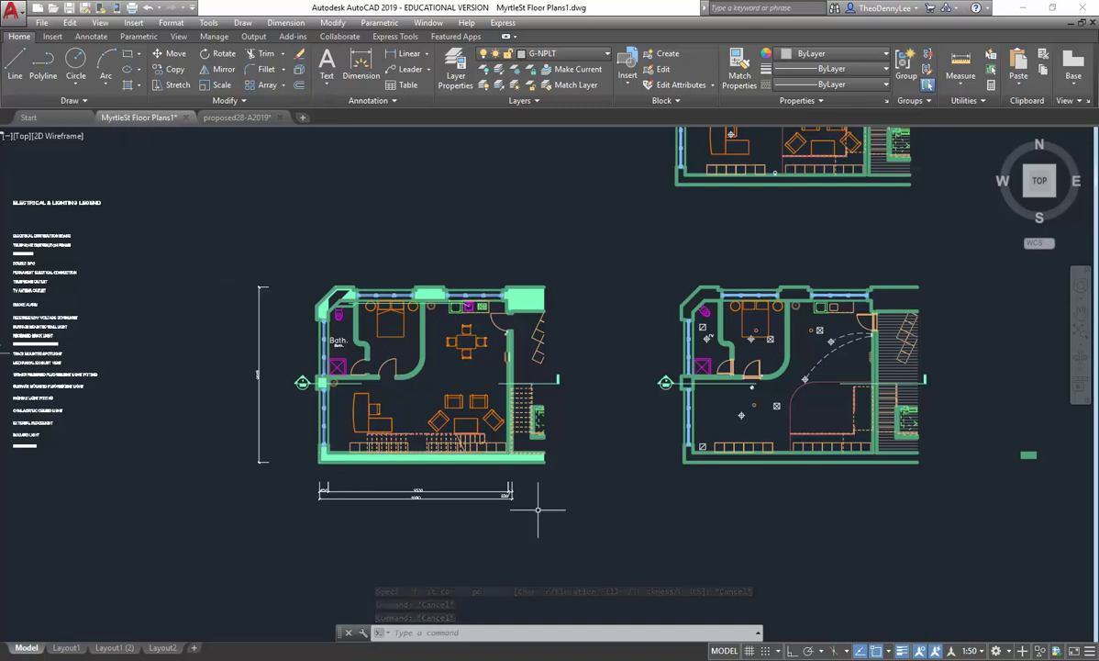
With Ortho on, start a guide polyline at the stair-side end of the inner horizontal dimension line and run it to below the vertical overall dimension.
{"action": "left_click", "coordinate": [70, 100]}
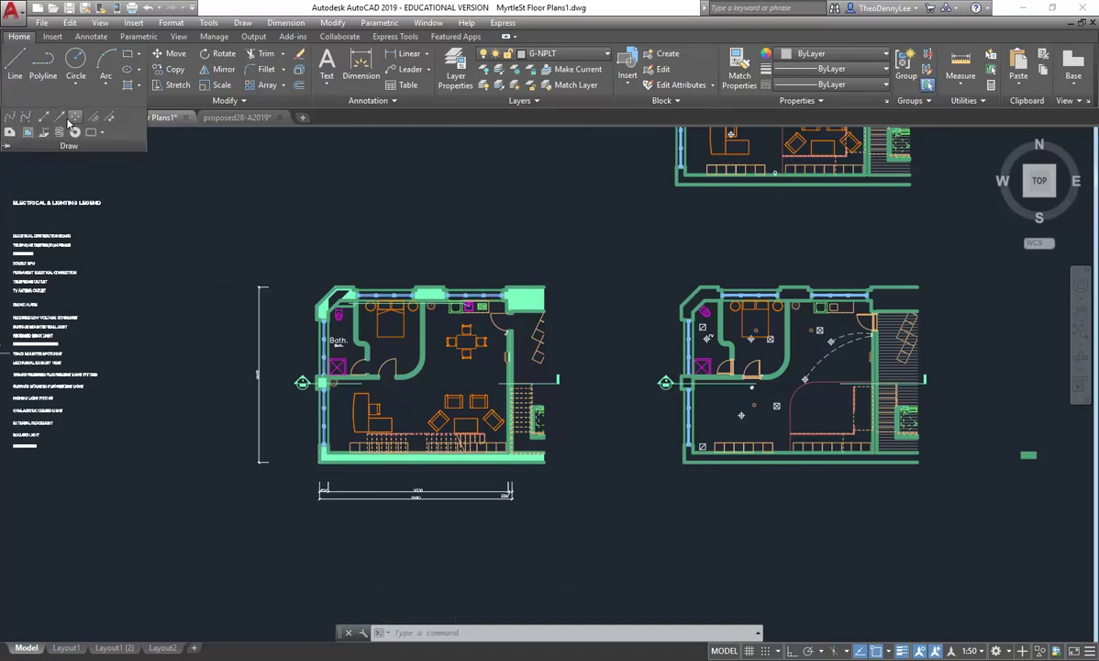
{"action": "left_click", "coordinate": [42, 66]}
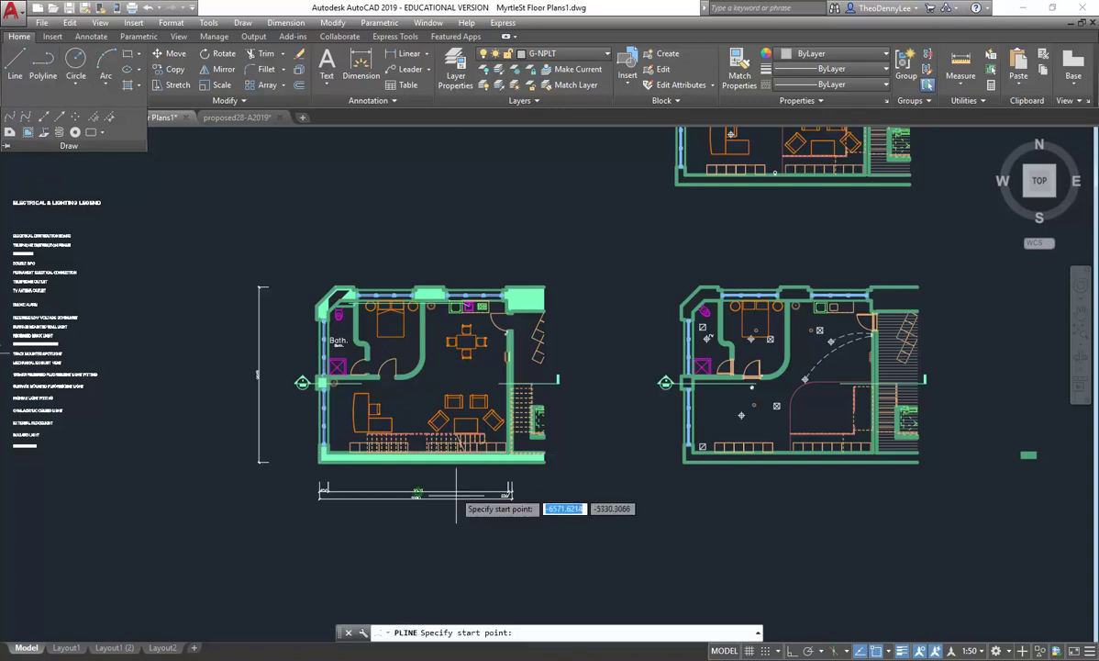
{"action": "scroll", "coordinate": [462, 517], "scroll_direction": "up", "scroll_amount": 5}
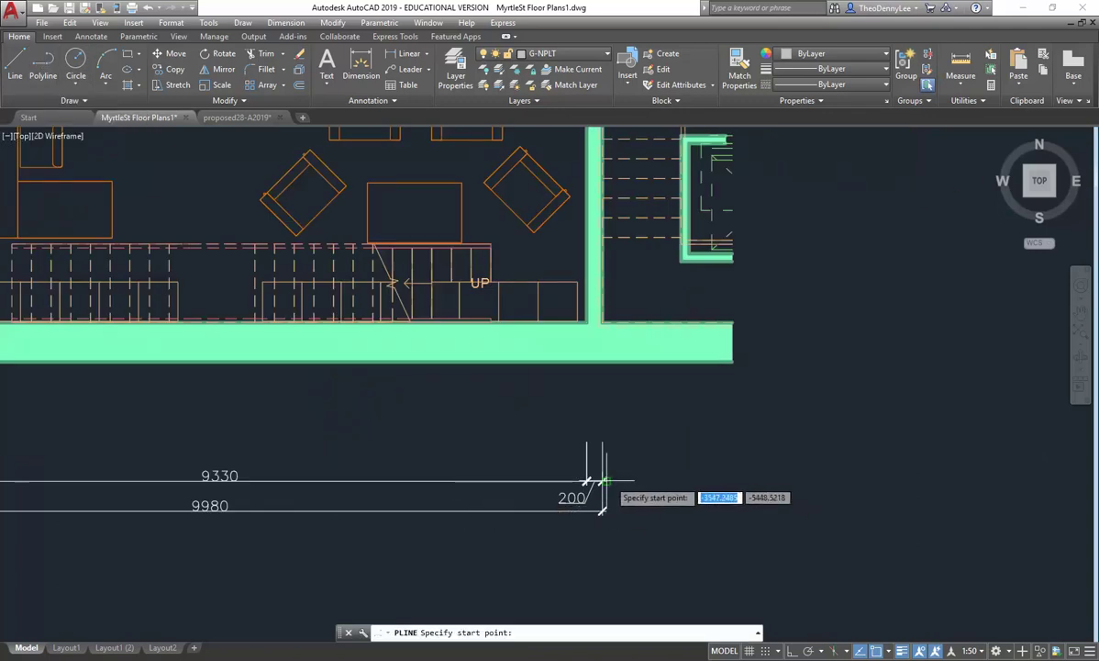
{"action": "left_click", "coordinate": [474, 474]}
{"action": "middle_click_drag", "start_coordinate": [475, 474], "coordinate": [702, 472]}
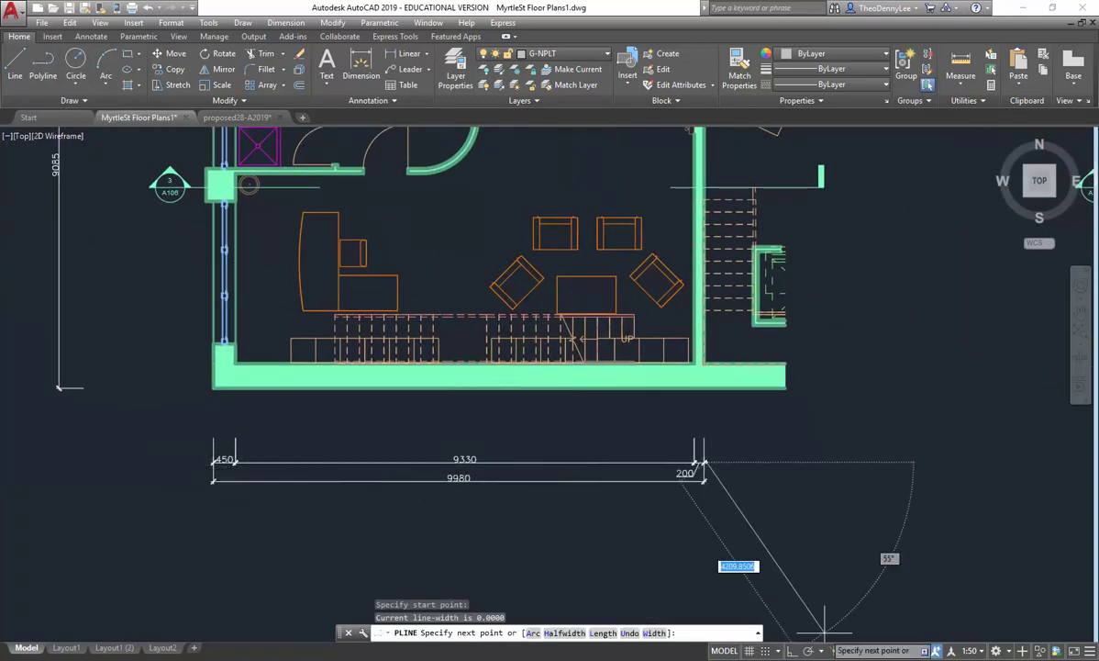
{"action": "left_click", "coordinate": [784, 651]}
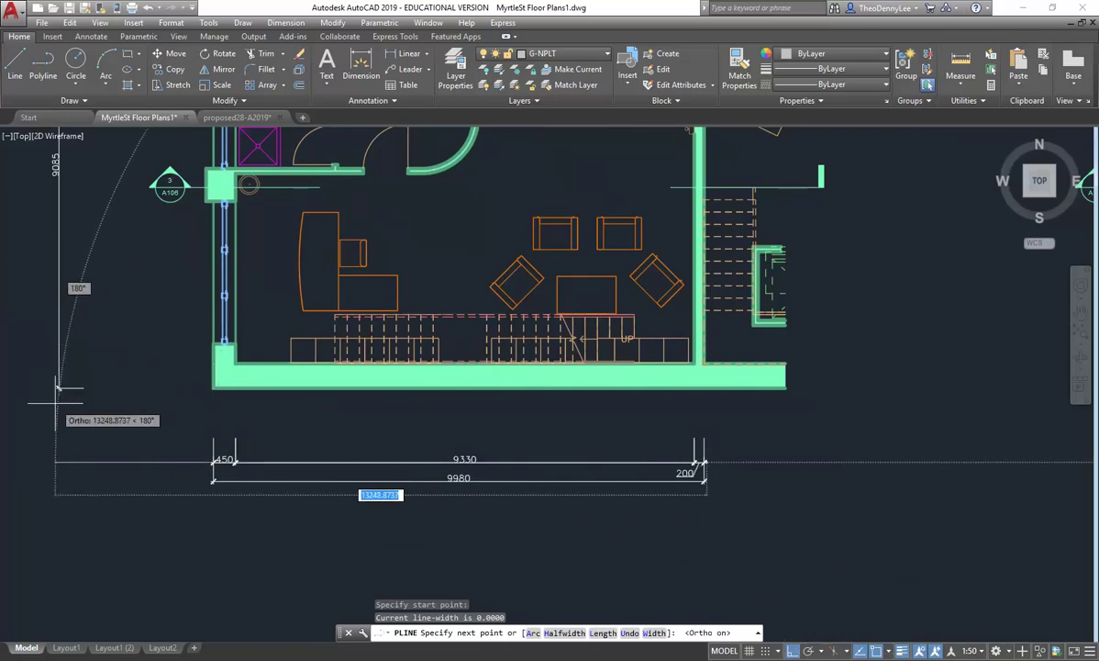
{"action": "middle_click_drag", "start_coordinate": [63, 384], "coordinate": [258, 384]}
{"action": "scroll", "coordinate": [262, 384], "scroll_direction": "up", "scroll_amount": 2}
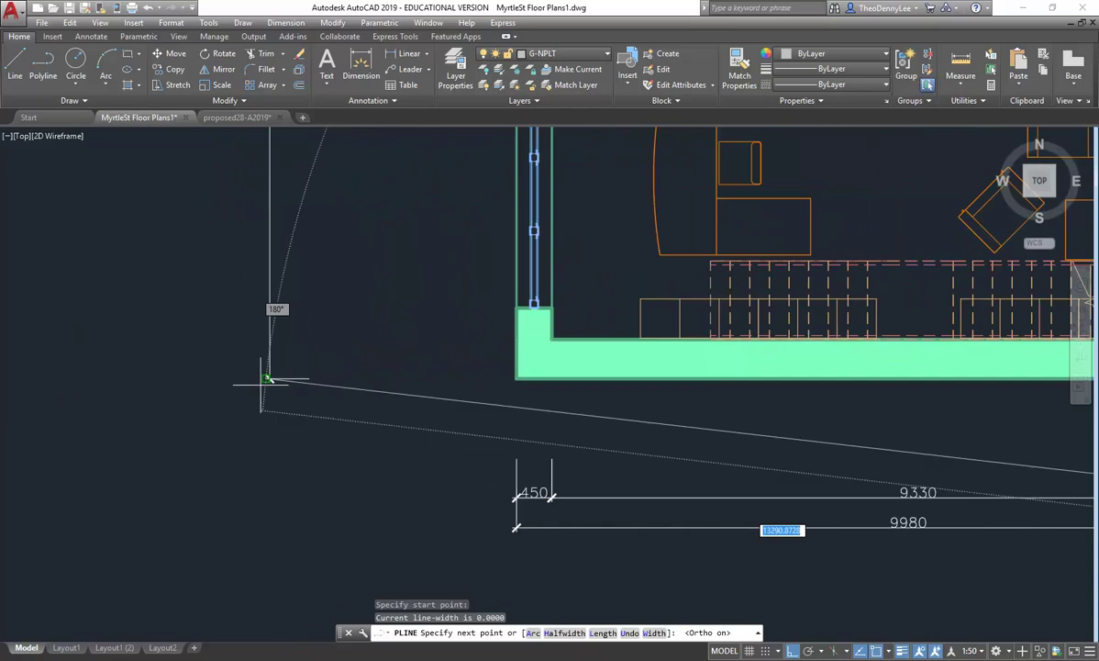
{"action": "left_click", "coordinate": [265, 478]}
Extend the guide polyline up along the vertical overall dimension to above the plan and across its full width, and finish it.
{"action": "scroll", "coordinate": [266, 375], "scroll_direction": "down", "scroll_amount": 5}
{"action": "scroll", "coordinate": [273, 381], "scroll_direction": "up", "scroll_amount": 2}
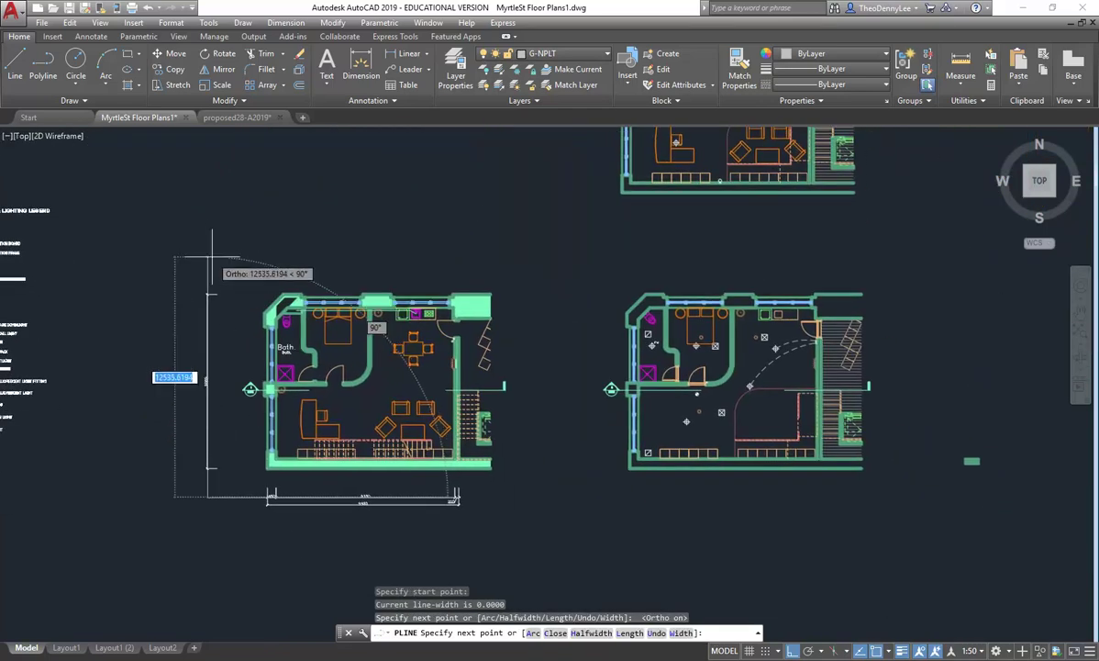
{"action": "left_click", "coordinate": [208, 260]}
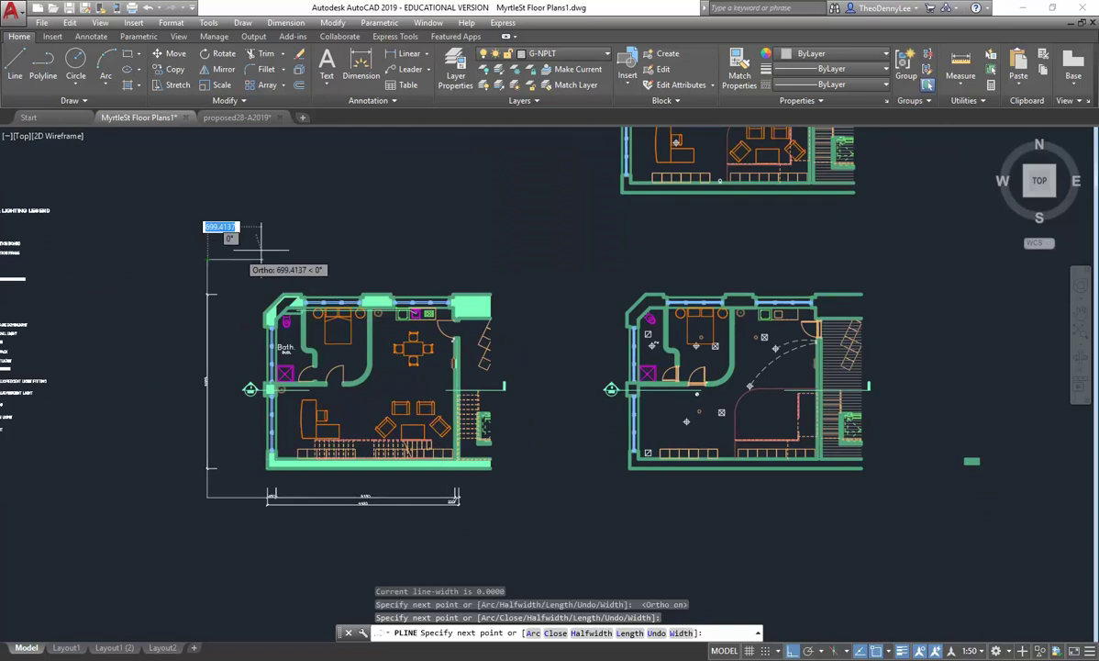
{"action": "left_click", "coordinate": [507, 248]}
{"action": "key", "text": "Escape"}
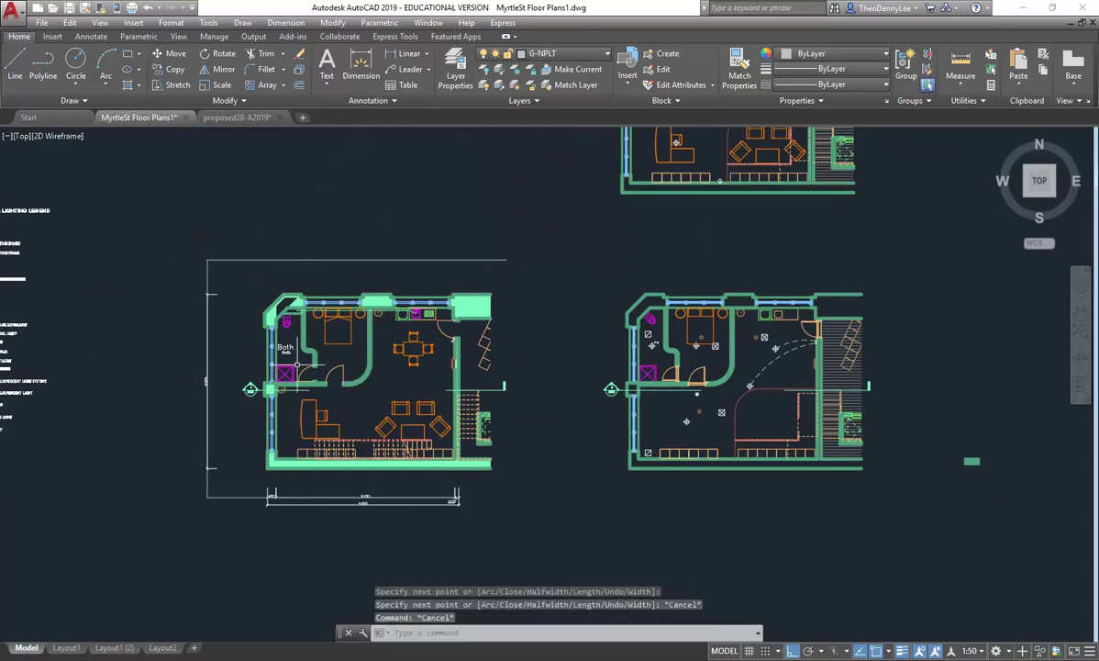
Measure the spacing between the two horizontal dimension lines below the plan.
{"action": "scroll", "coordinate": [274, 500], "scroll_direction": "up", "scroll_amount": 5}
{"action": "type", "text": "di"}
{"action": "key", "text": "Return"}
{"action": "left_click", "coordinate": [275, 496]}
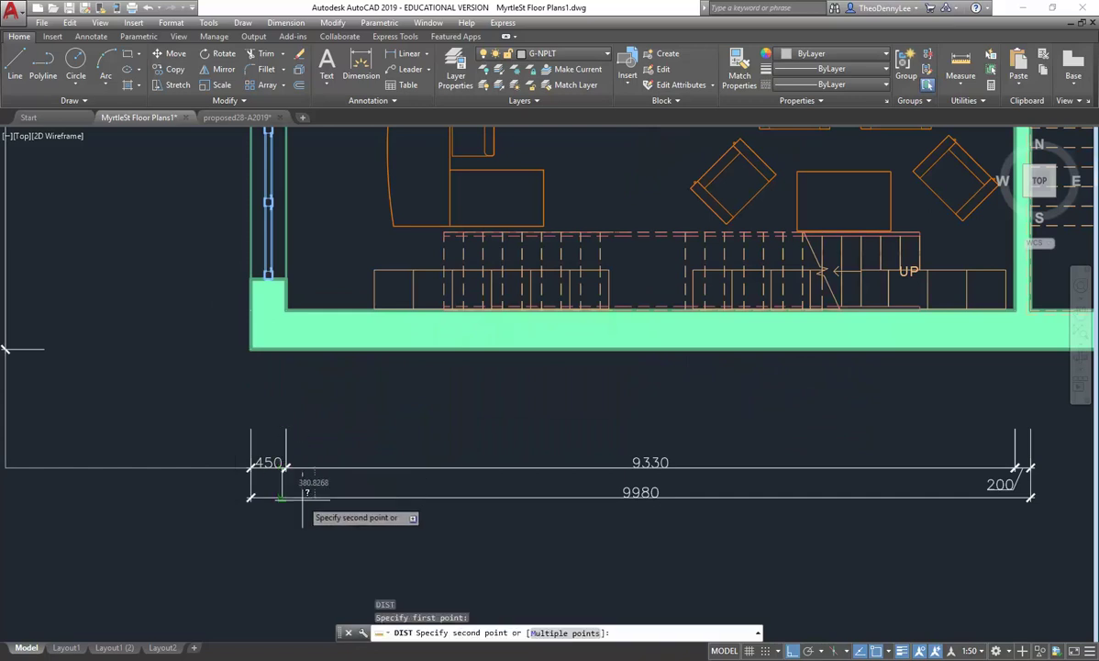
{"action": "key", "text": "Escape"}
Offset the guide polyline 400 outward, away from the plan.
{"action": "type", "text": "o"}
{"action": "key", "text": "Return"}
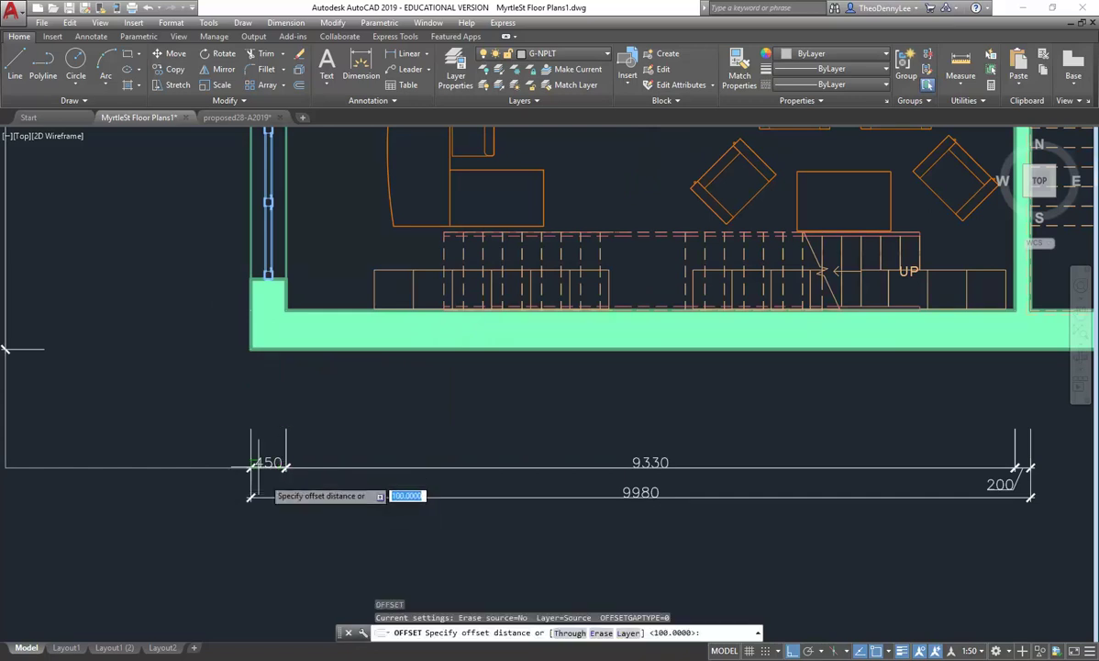
{"action": "type", "text": "4"}
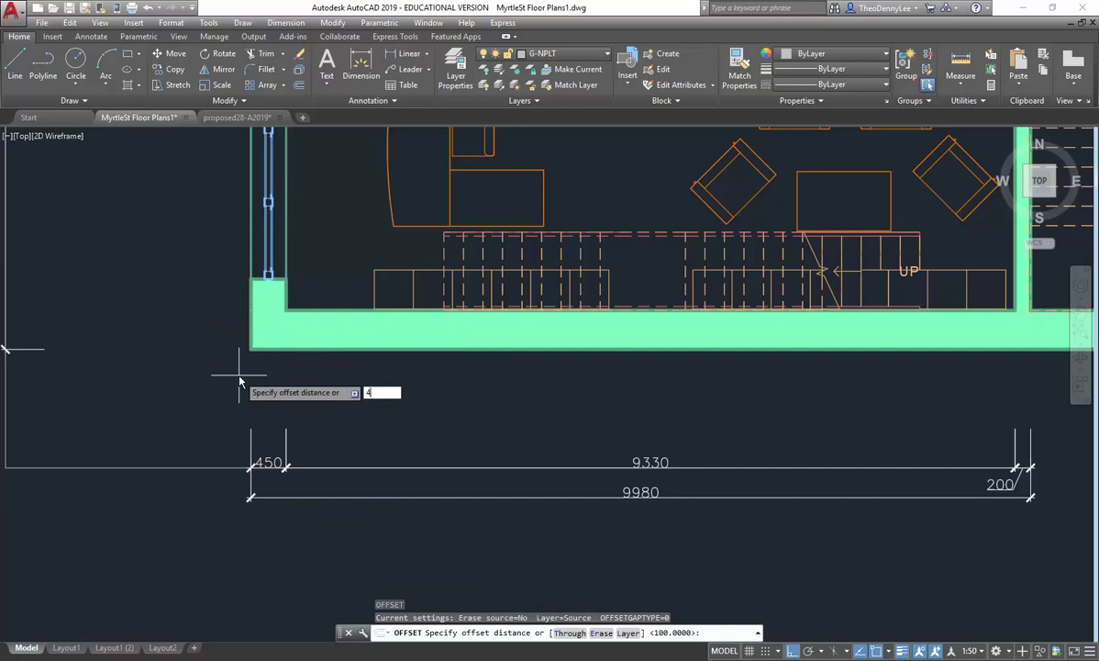
{"action": "key", "text": "Return"}
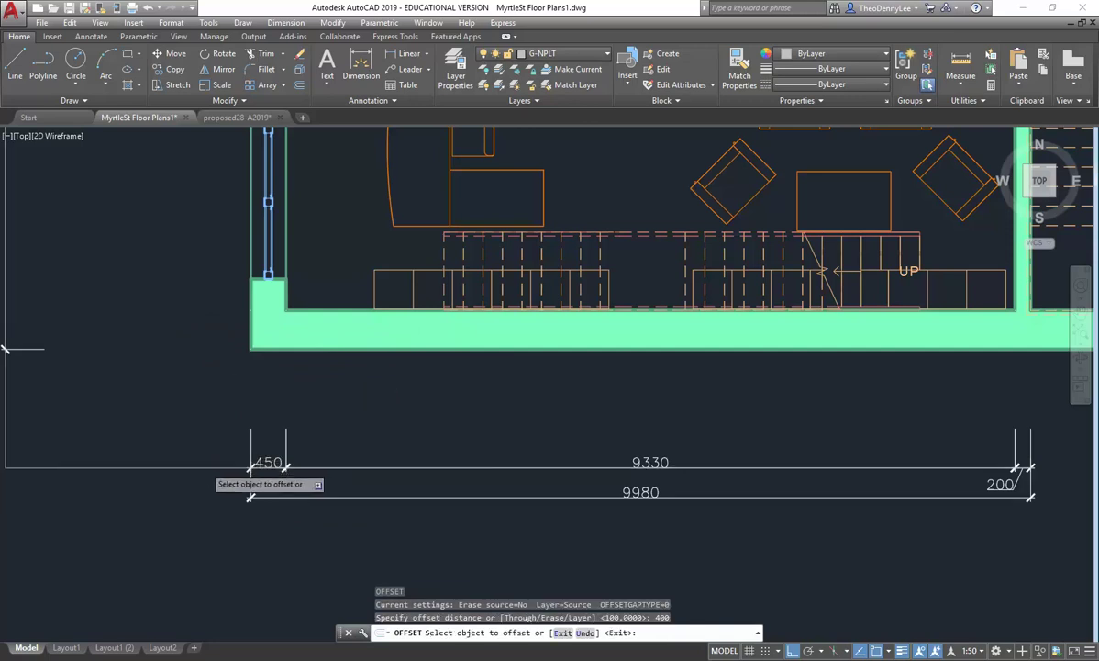
{"action": "left_click", "coordinate": [208, 467]}
{"action": "scroll", "coordinate": [164, 521], "scroll_direction": "down", "scroll_amount": 5}
{"action": "left_click", "coordinate": [220, 512]}
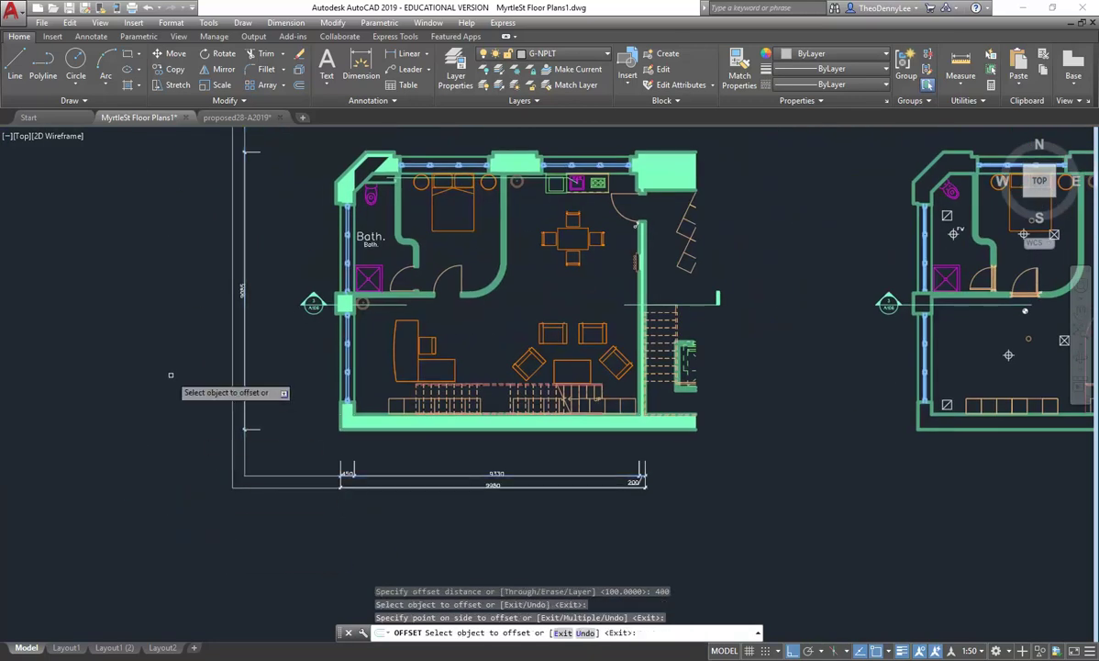
{"action": "scroll", "coordinate": [140, 451], "scroll_direction": "down", "scroll_amount": 2}
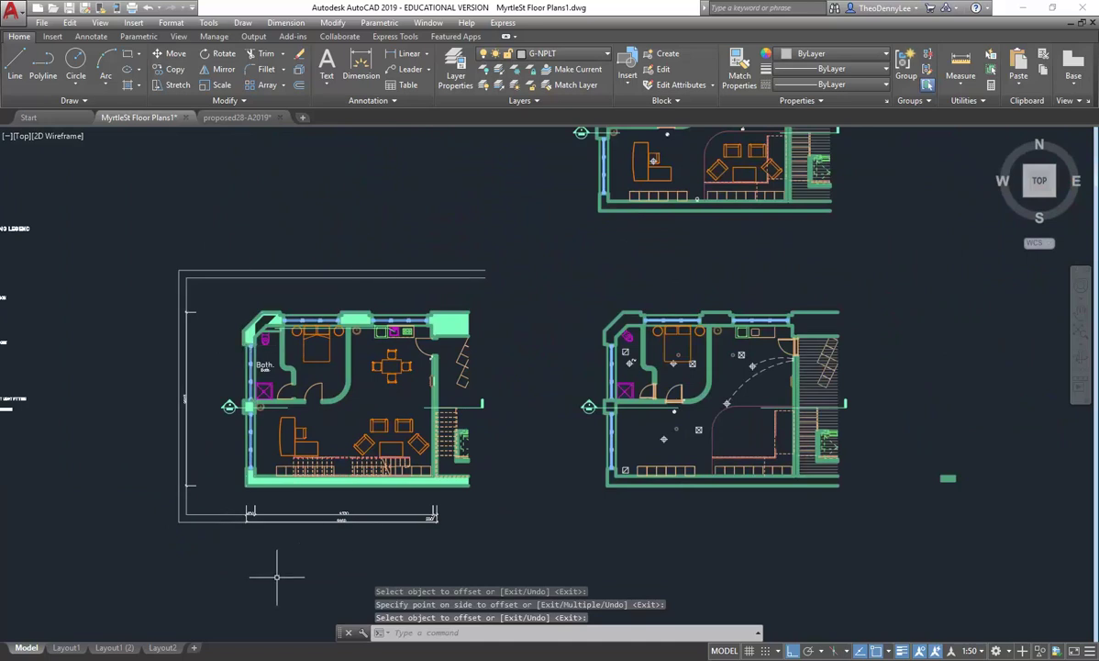
{"action": "key", "text": "Escape"}
{"action": "key", "text": "Escape"}
Stretch the overall horizontal dimension's line onto the outer guide polyline and deselect it.
{"action": "scroll", "coordinate": [229, 523], "scroll_direction": "up", "scroll_amount": 10}
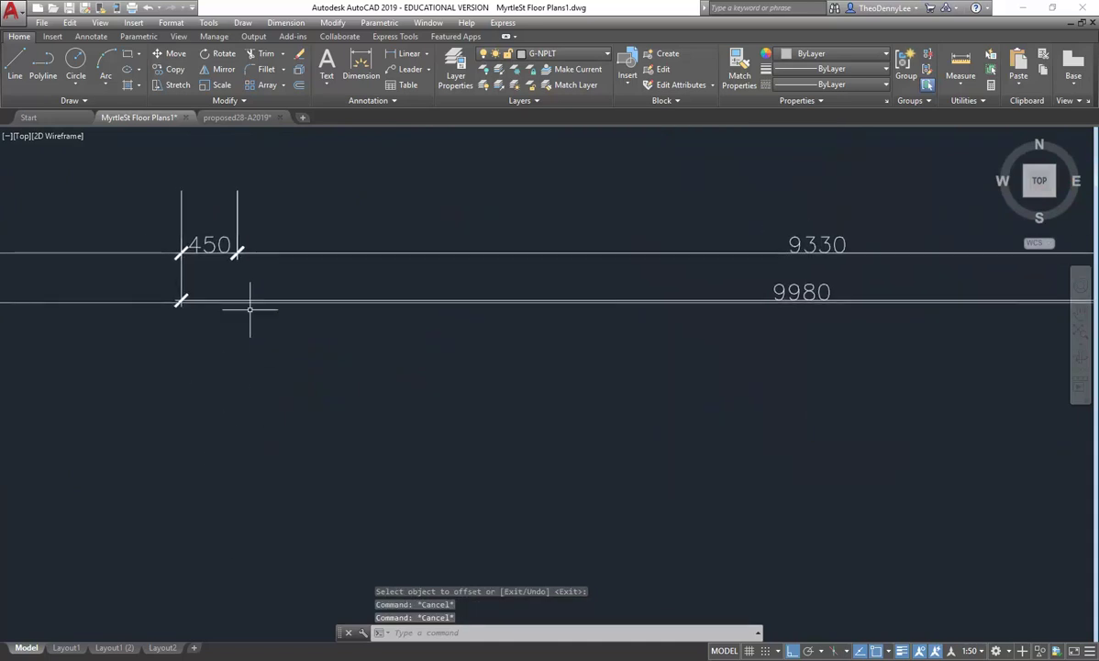
{"action": "left_click", "coordinate": [260, 299]}
{"action": "scroll", "coordinate": [170, 276], "scroll_direction": "up", "scroll_amount": 3}
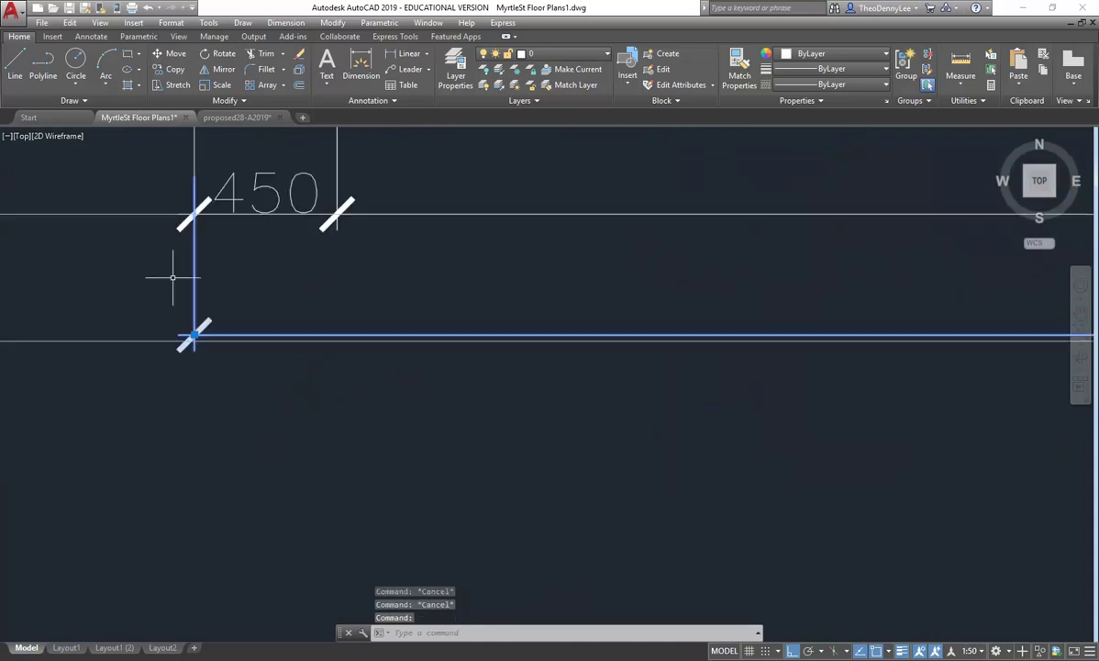
{"action": "left_click", "coordinate": [193, 336]}
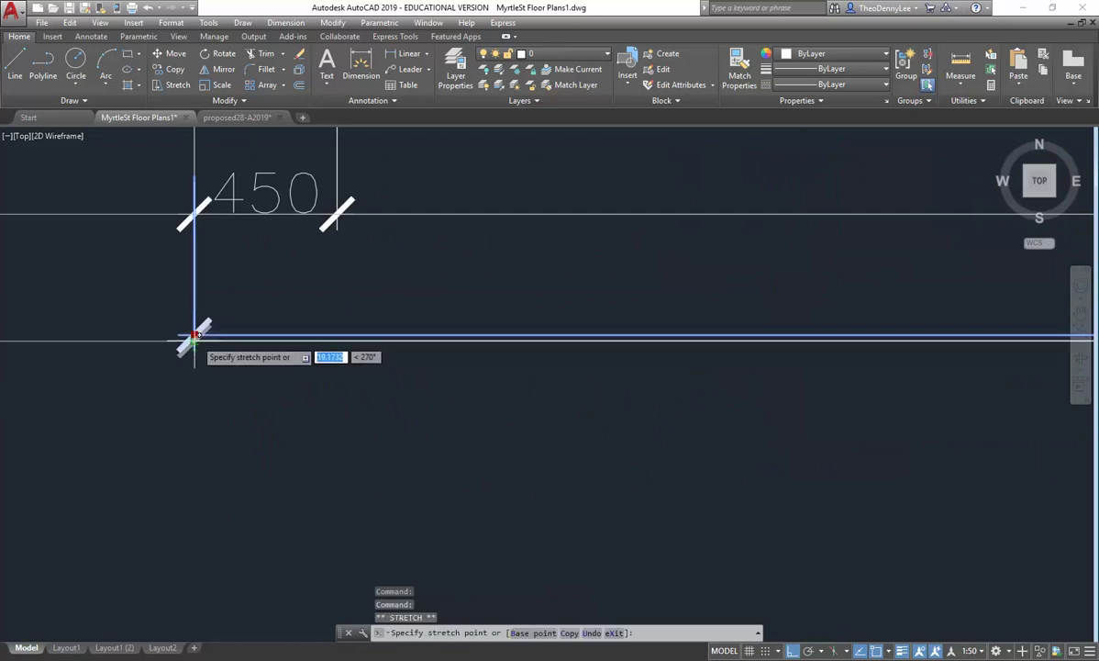
{"action": "key", "text": "Escape"}
{"action": "key", "text": "Escape"}
{"action": "scroll", "coordinate": [274, 372], "scroll_direction": "down", "scroll_amount": 5}
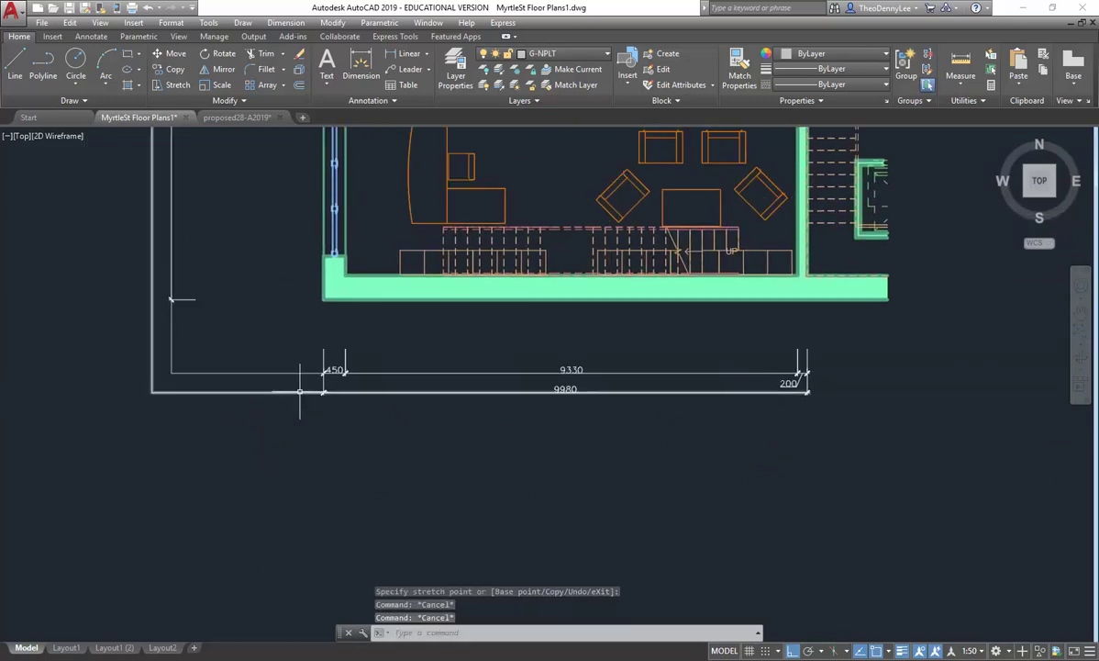
Offset the original guide polyline 400 inward toward the plan, and offset that copy another 400 inward.
{"action": "type", "text": "o"}
{"action": "key", "text": "Return"}
{"action": "key", "text": "Return"}
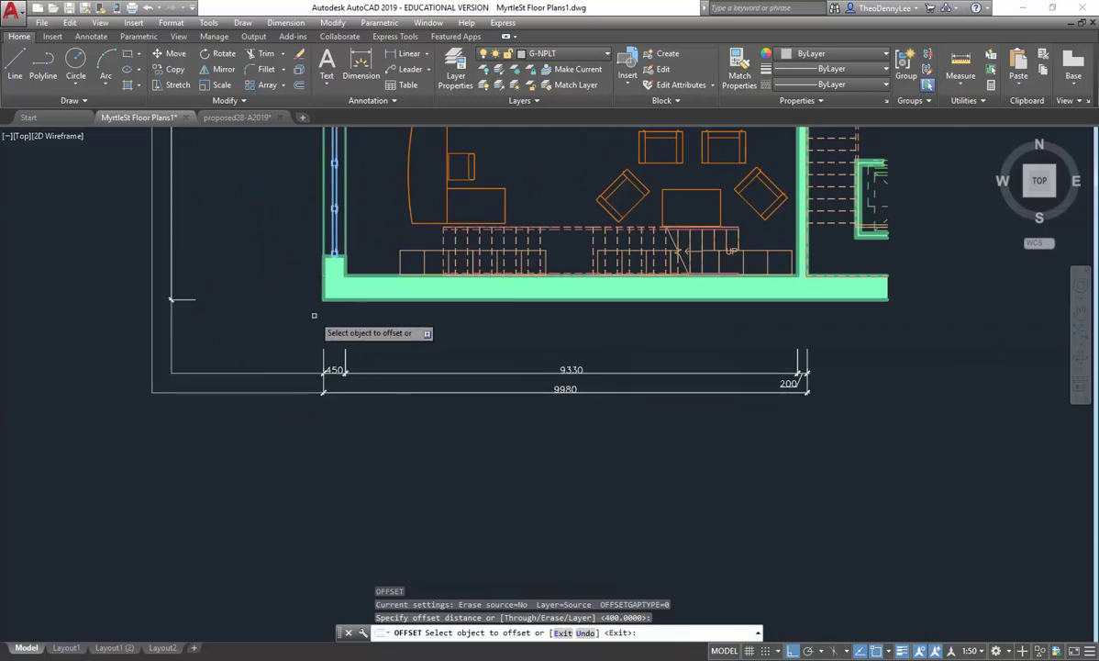
{"action": "left_click", "coordinate": [272, 371]}
{"action": "left_click", "coordinate": [294, 315]}
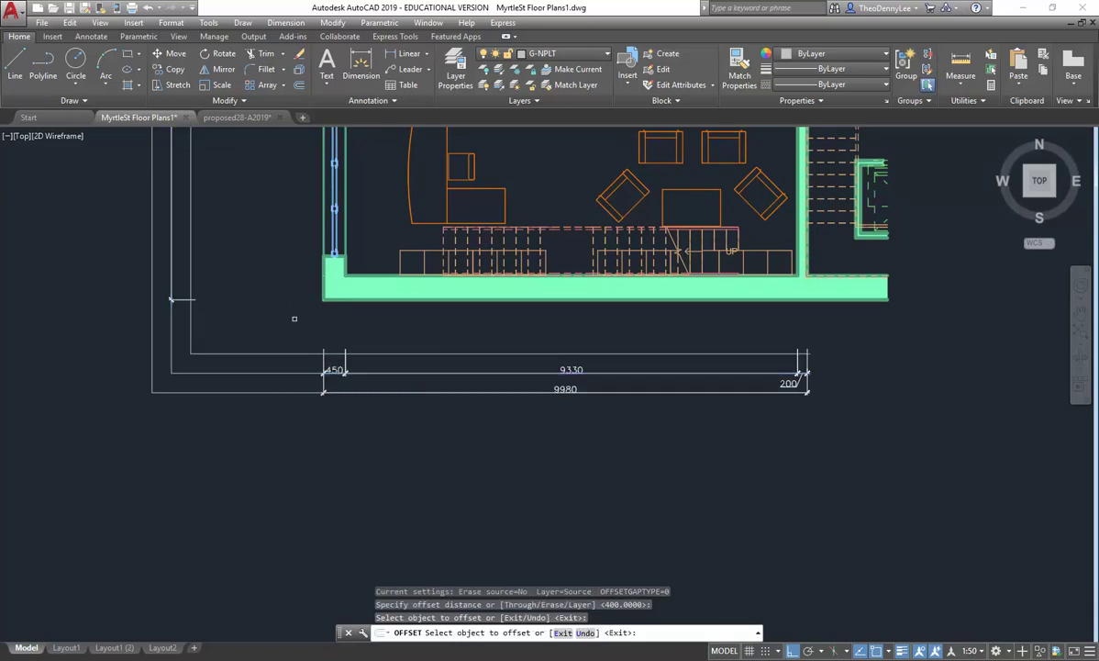
{"action": "left_click", "coordinate": [263, 352]}
{"action": "left_click", "coordinate": [267, 337]}
{"action": "key", "text": "Return"}
{"action": "scroll", "coordinate": [256, 457], "scroll_direction": "down", "scroll_amount": 3}
{"action": "scroll", "coordinate": [255, 373], "scroll_direction": "up", "scroll_amount": 2}
{"action": "middle_click_drag", "start_coordinate": [247, 393], "coordinate": [217, 443]}
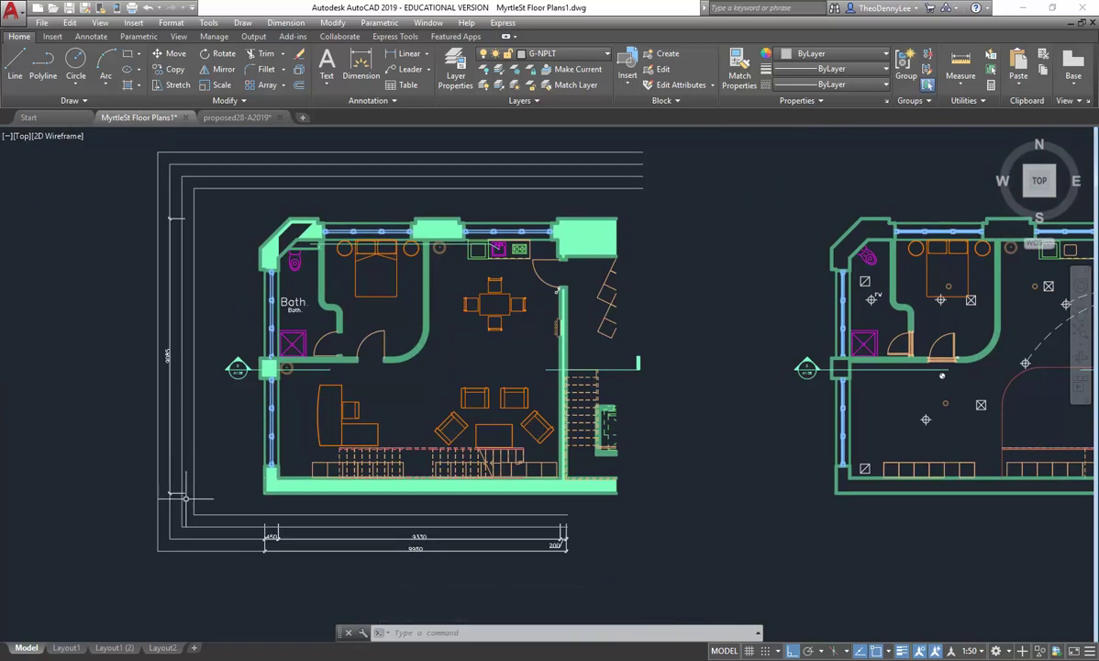
Stretch the overall vertical dimension's line onto the outermost guide polyline and deselect it.
{"action": "left_click", "coordinate": [168, 478]}
{"action": "left_click", "coordinate": [158, 492]}
{"action": "key", "text": "Escape"}
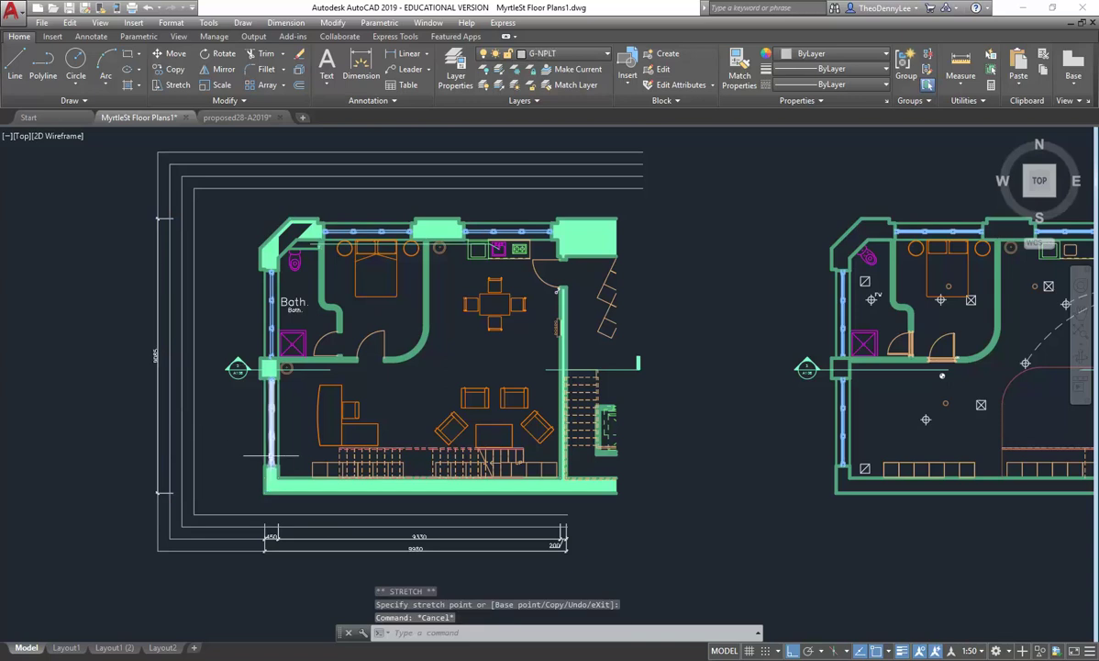
{"action": "left_click", "coordinate": [409, 55]}
{"action": "middle_click_drag", "start_coordinate": [231, 476], "coordinate": [252, 474]}
{"action": "scroll", "coordinate": [295, 479], "scroll_direction": "up", "scroll_amount": 4}
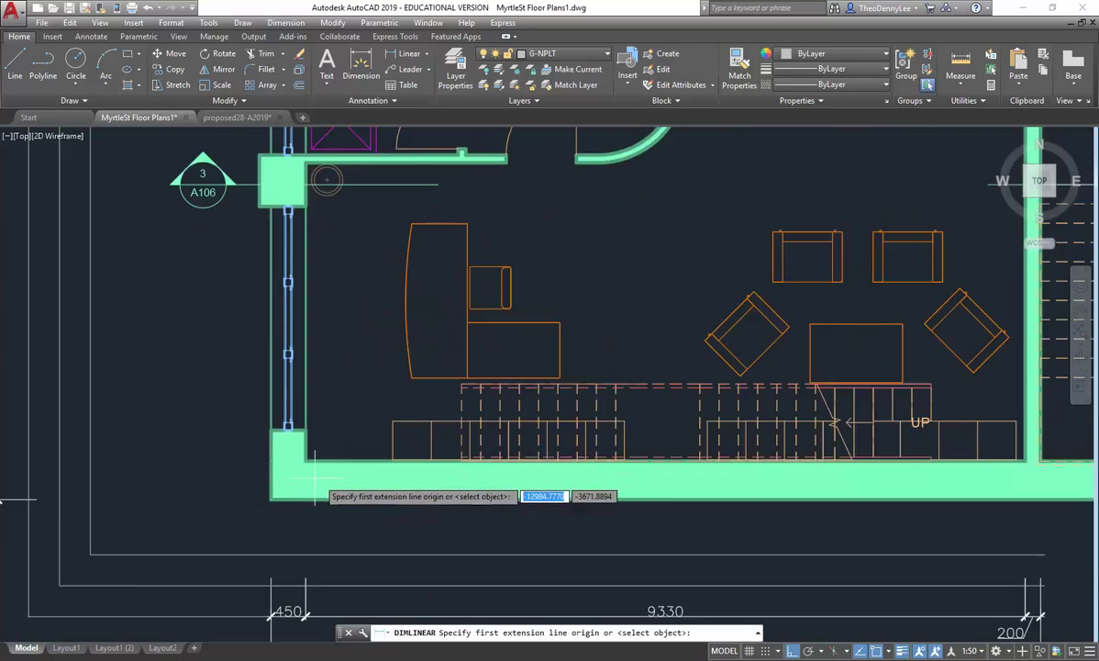
{"action": "left_click", "coordinate": [303, 459]}
{"action": "scroll", "coordinate": [312, 347], "scroll_direction": "up", "scroll_amount": 3}
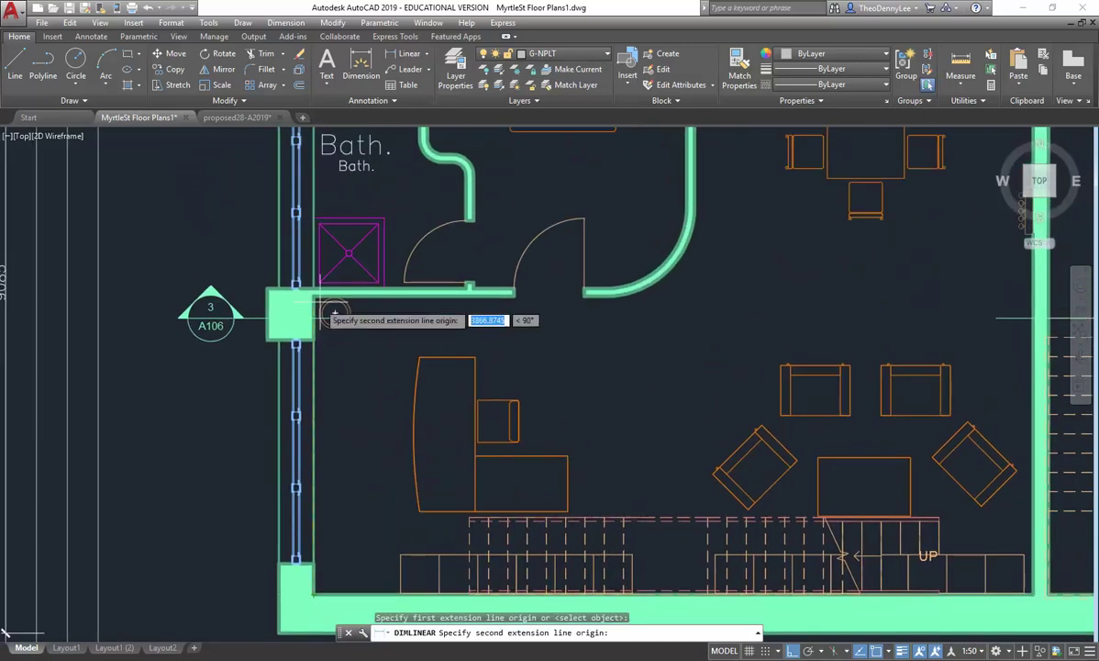
{"action": "left_click", "coordinate": [292, 290]}
{"action": "scroll", "coordinate": [367, 275], "scroll_direction": "down", "scroll_amount": 6}
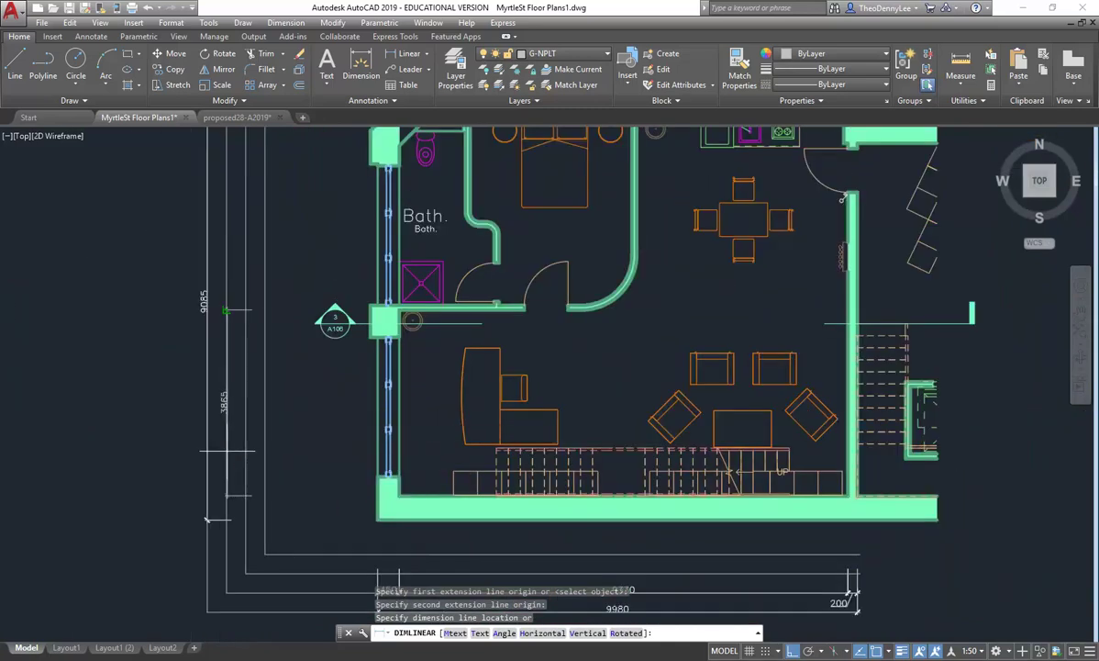
{"action": "key", "text": "Escape"}
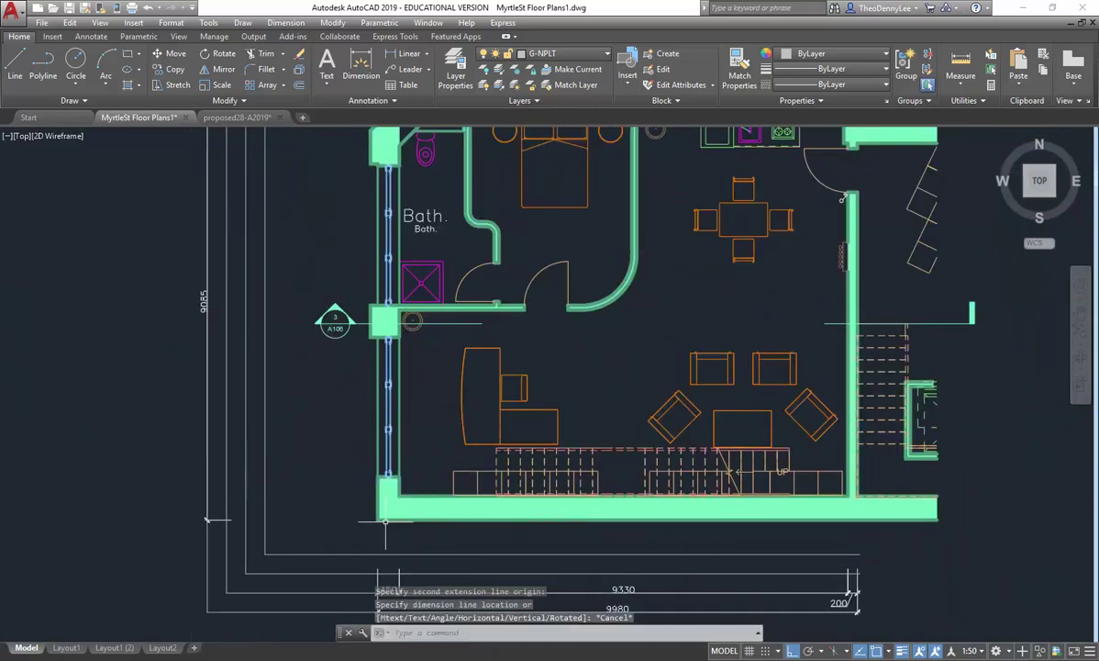
Add a Linear dimension across the lower outer wall's thickness at the window-side corner, placed on the second guide line from outside.
{"action": "left_click", "coordinate": [395, 52]}
{"action": "scroll", "coordinate": [389, 404], "scroll_direction": "up", "scroll_amount": 4}
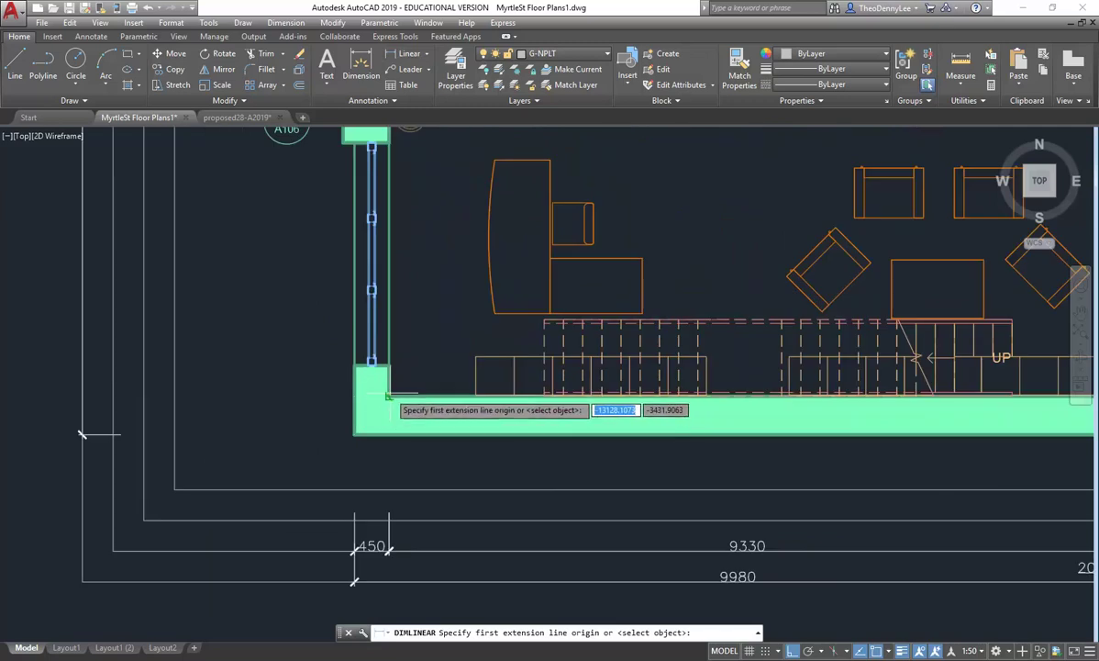
{"action": "left_click", "coordinate": [389, 396]}
{"action": "left_click", "coordinate": [386, 434]}
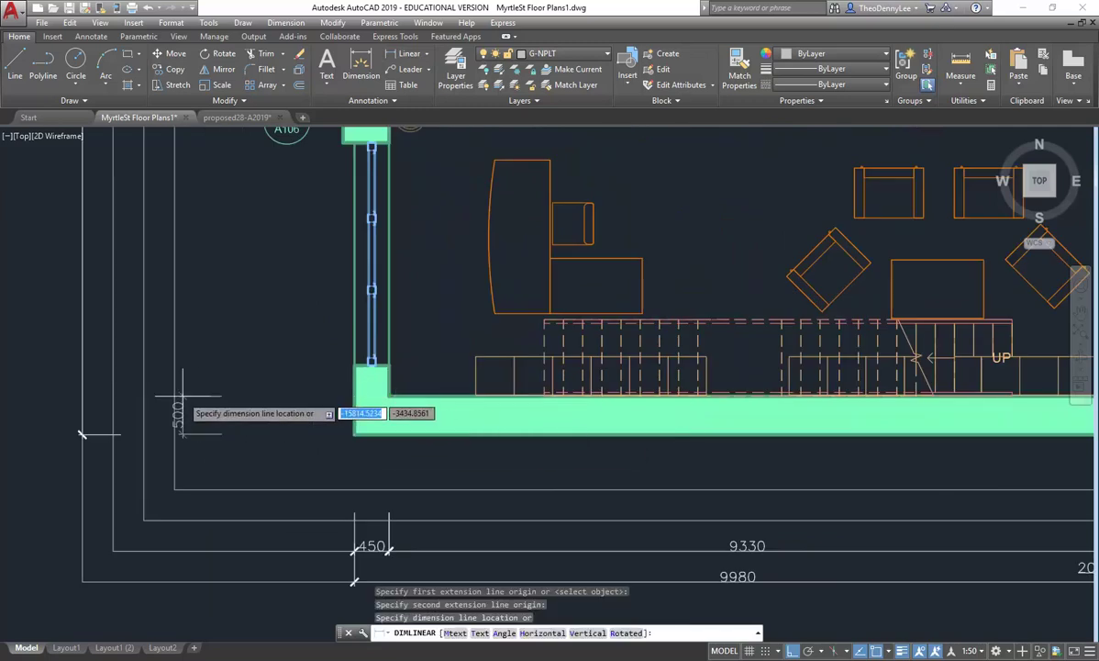
{"action": "left_click", "coordinate": [112, 432]}
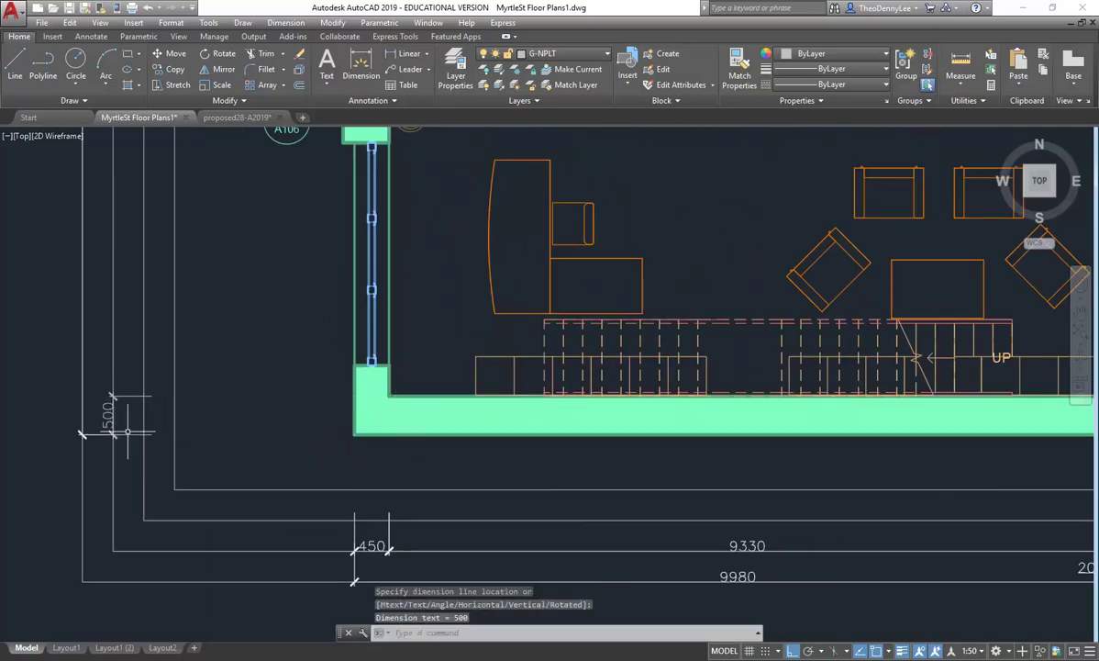
Continue the vertical dimension chain from the lower wall's thickness dimension to the bathroom partition's lower face and across the partition's thickness.
{"action": "middle_click_drag", "start_coordinate": [234, 334], "coordinate": [229, 399]}
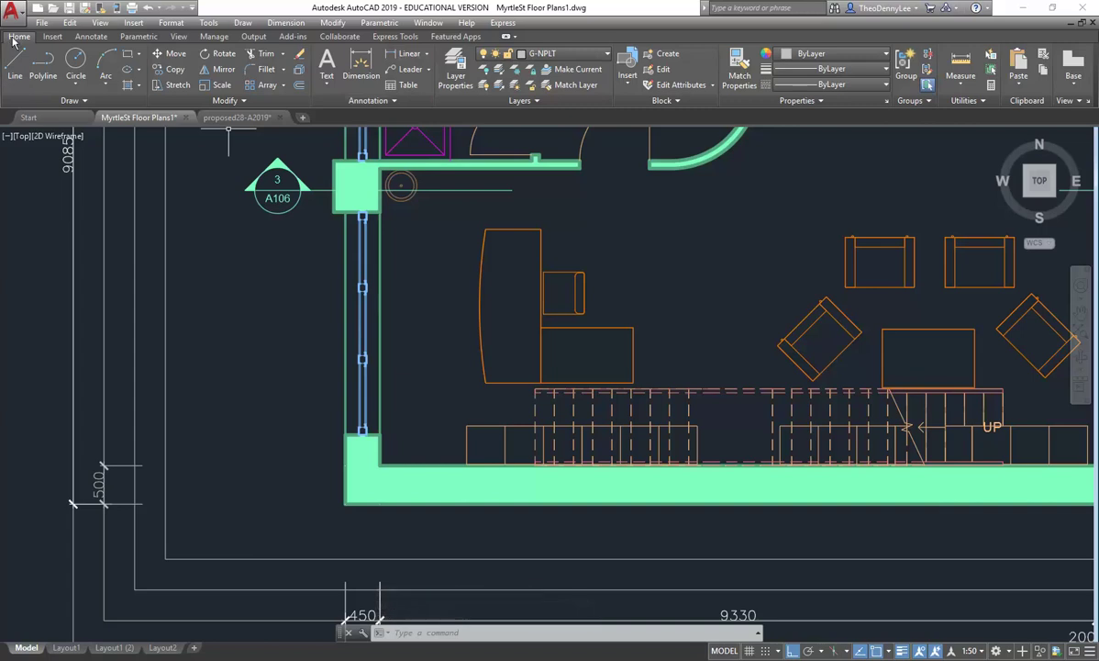
{"action": "left_click", "coordinate": [379, 103]}
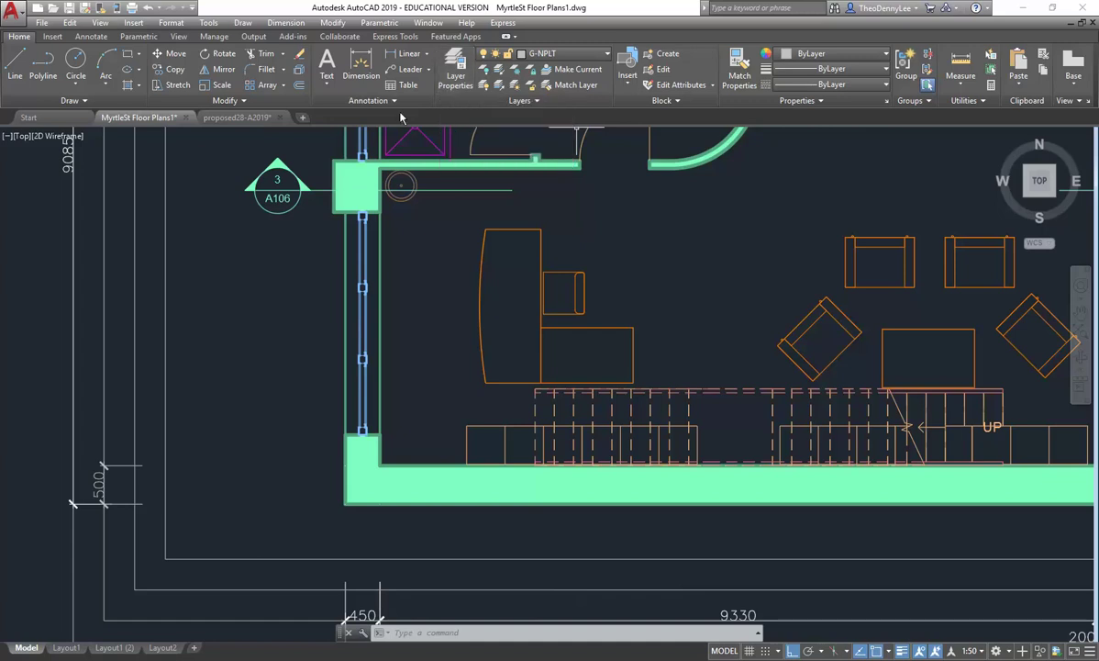
{"action": "left_click", "coordinate": [91, 36]}
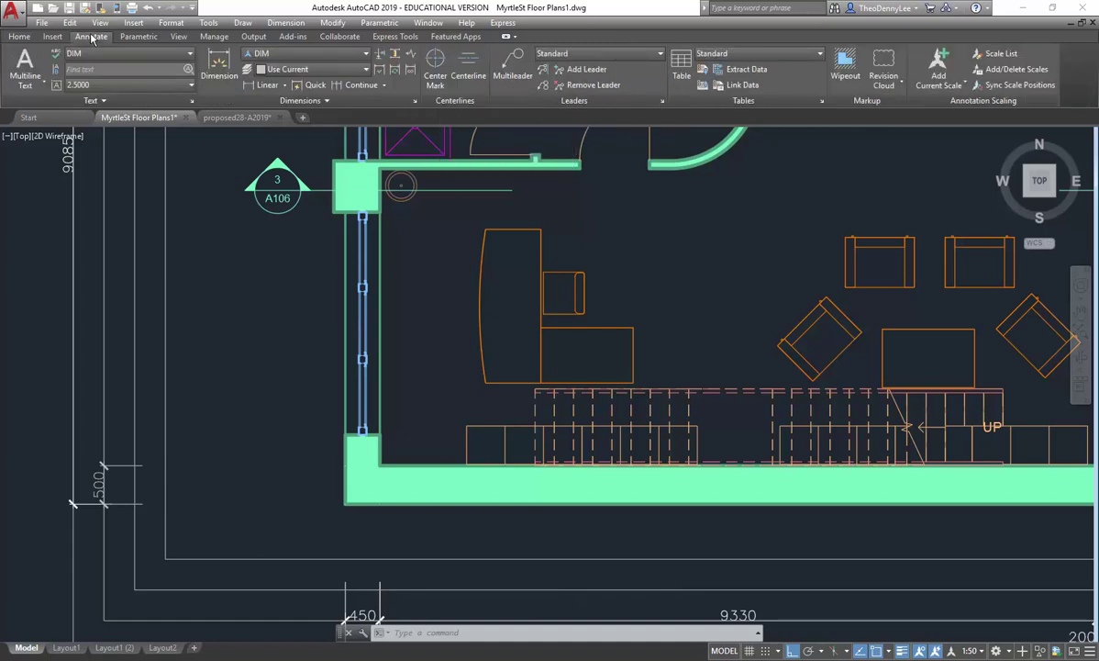
{"action": "left_click", "coordinate": [358, 86]}
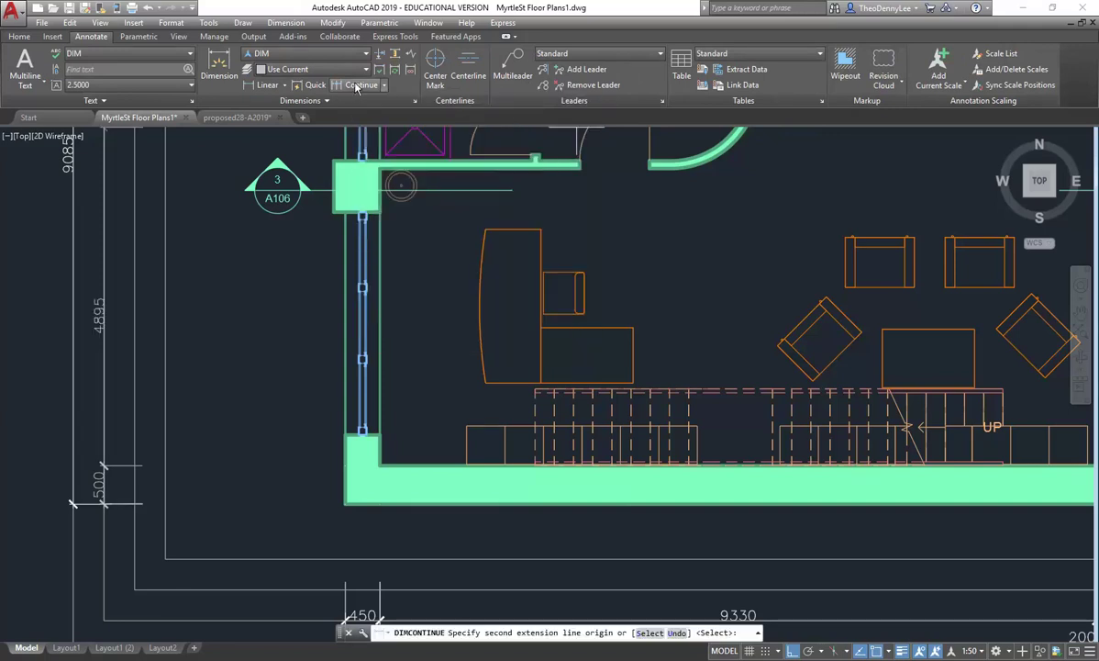
{"action": "scroll", "coordinate": [252, 328], "scroll_direction": "down", "scroll_amount": 3}
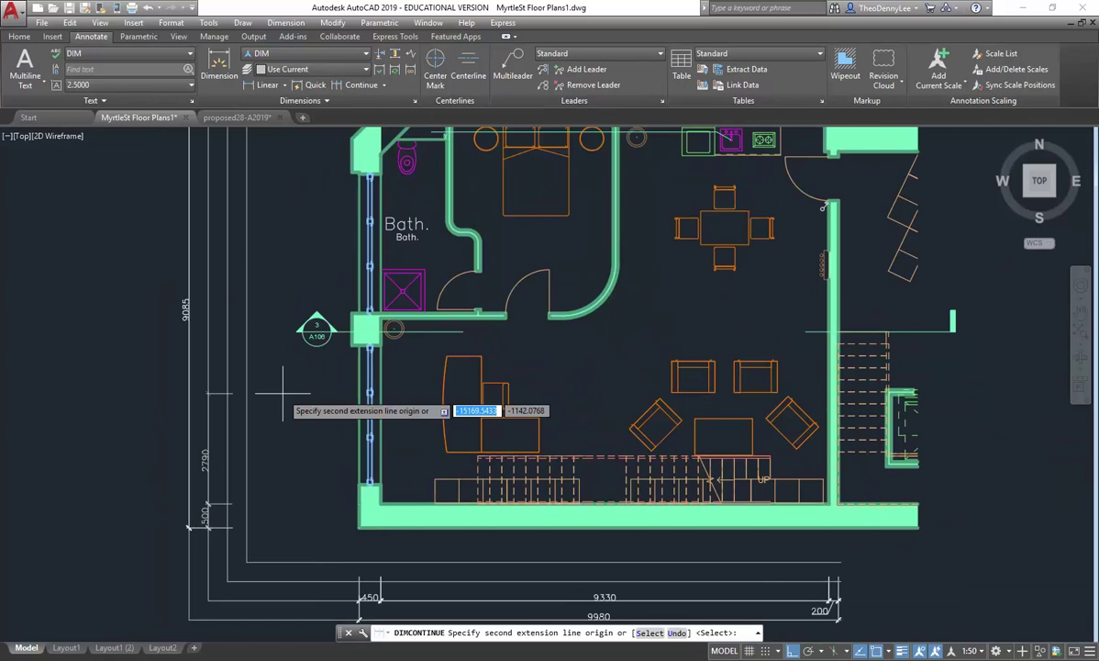
{"action": "scroll", "coordinate": [357, 328], "scroll_direction": "up", "scroll_amount": 5}
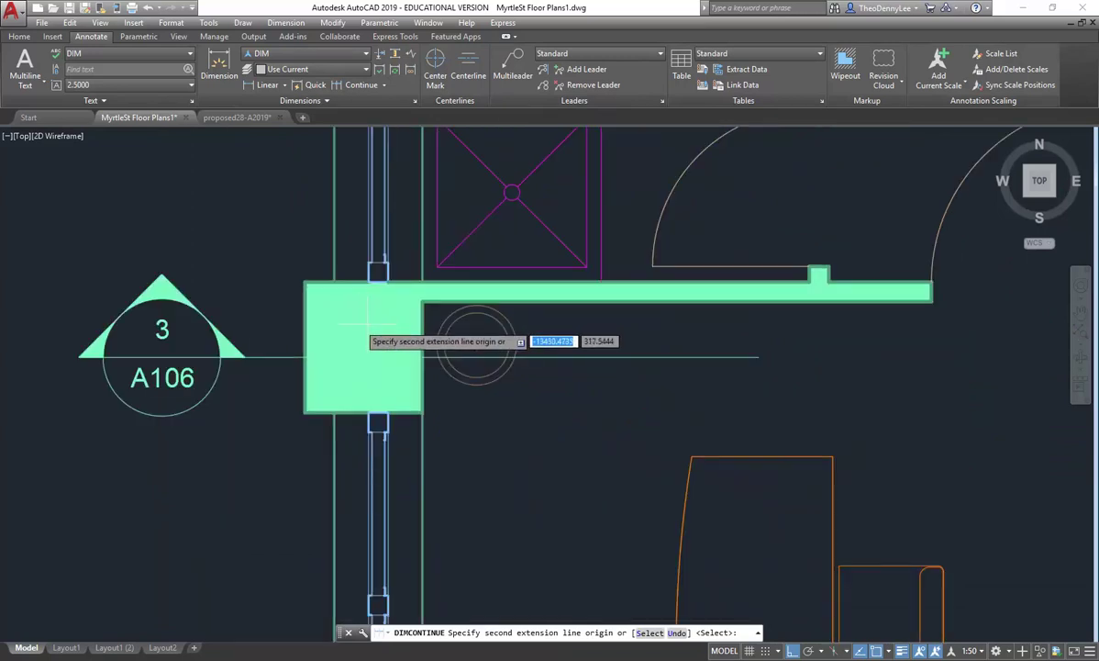
{"action": "left_click", "coordinate": [422, 300]}
{"action": "left_click", "coordinate": [422, 282]}
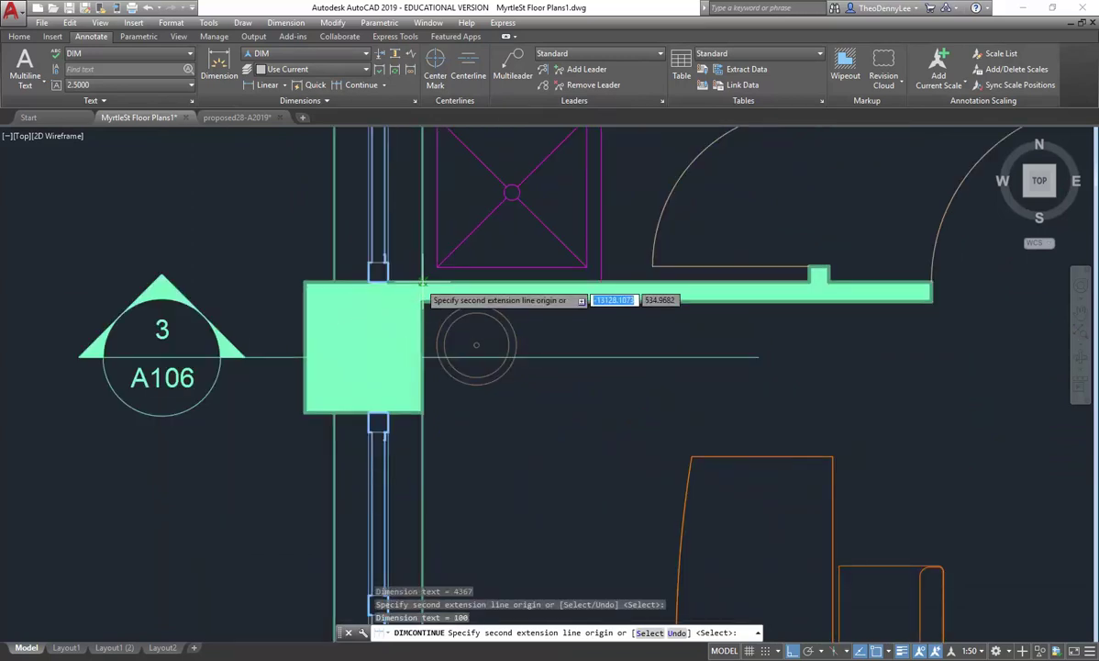
Continue the vertical dimension chain up to the chamfered wall's inner corner and on to the thin wall behind the toilet.
{"action": "scroll", "coordinate": [422, 281], "scroll_direction": "down", "scroll_amount": 3}
{"action": "middle_click_drag", "start_coordinate": [403, 126], "coordinate": [411, 308]}
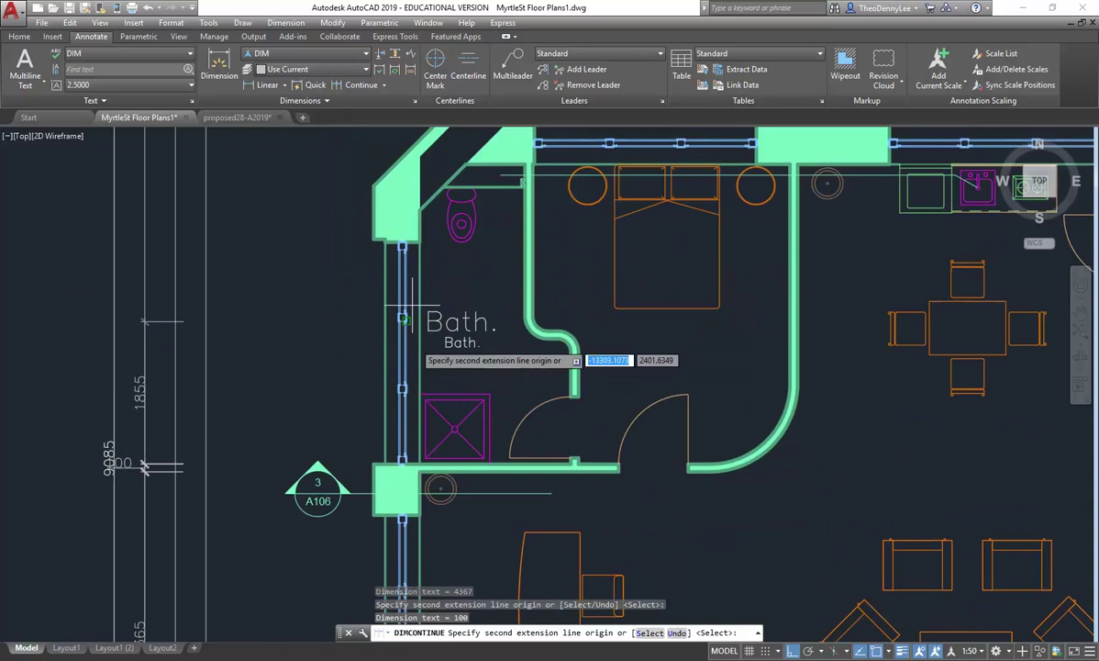
{"action": "left_click", "coordinate": [418, 209]}
{"action": "scroll", "coordinate": [435, 174], "scroll_direction": "up", "scroll_amount": 5}
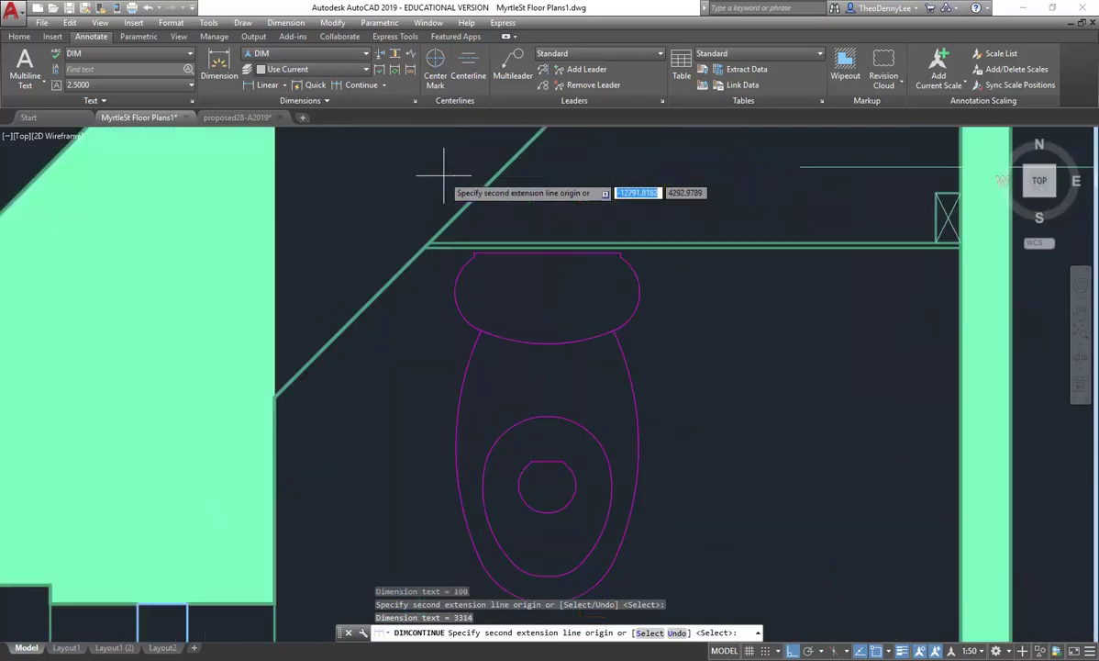
{"action": "scroll", "coordinate": [431, 280], "scroll_direction": "down", "scroll_amount": 5}
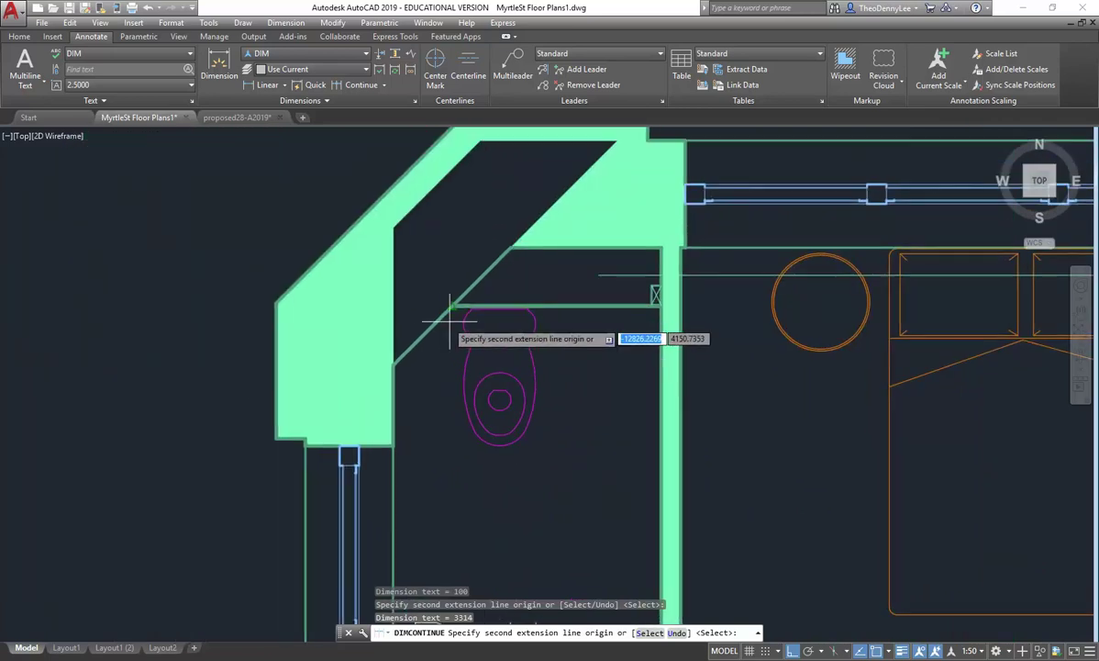
{"action": "scroll", "coordinate": [449, 297], "scroll_direction": "up", "scroll_amount": 3}
{"action": "left_click", "coordinate": [449, 297]}
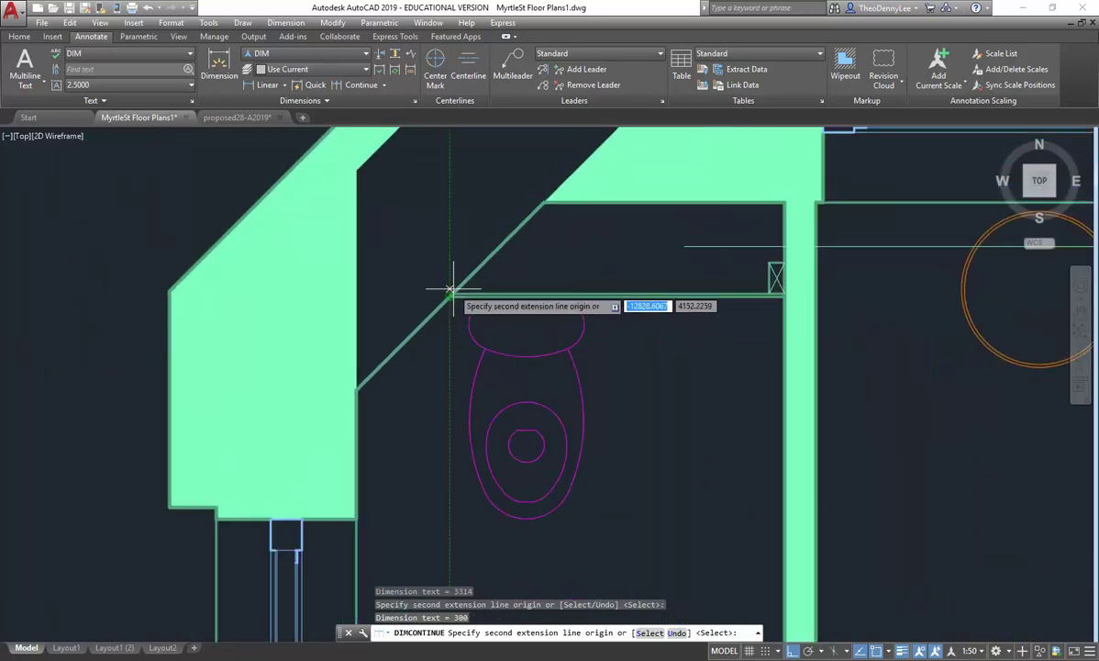
Continue the vertical dimension chain across the upper outer wall to its outer face and end the Continue command.
{"action": "scroll", "coordinate": [545, 200], "scroll_direction": "down", "scroll_amount": 2}
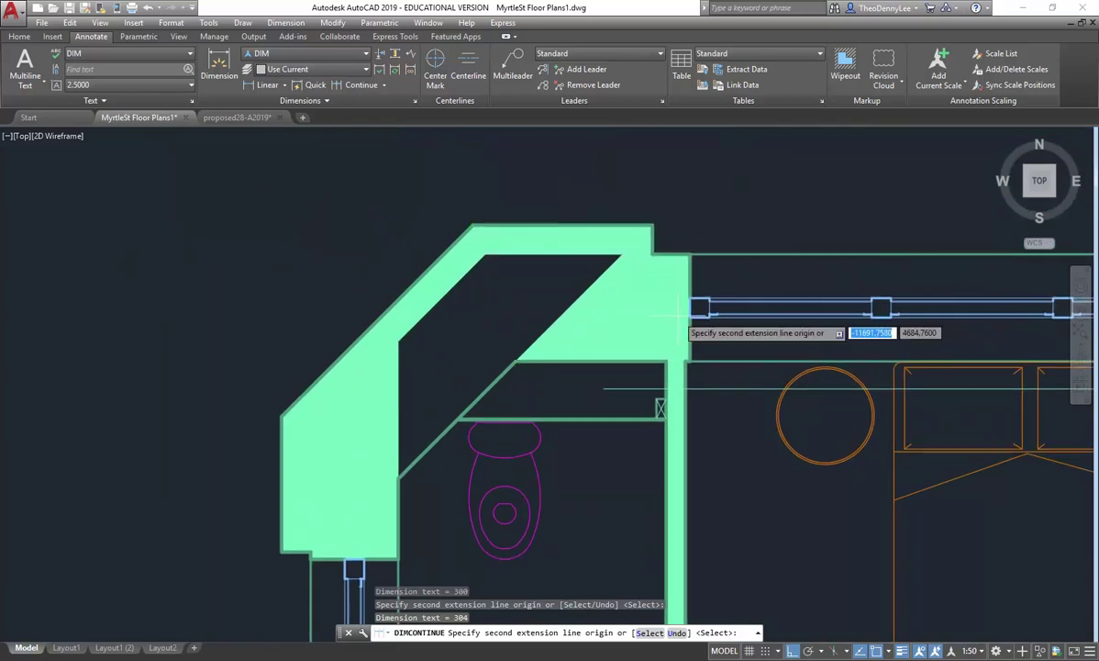
{"action": "left_click", "coordinate": [562, 220]}
{"action": "scroll", "coordinate": [562, 220], "scroll_direction": "down", "scroll_amount": 3}
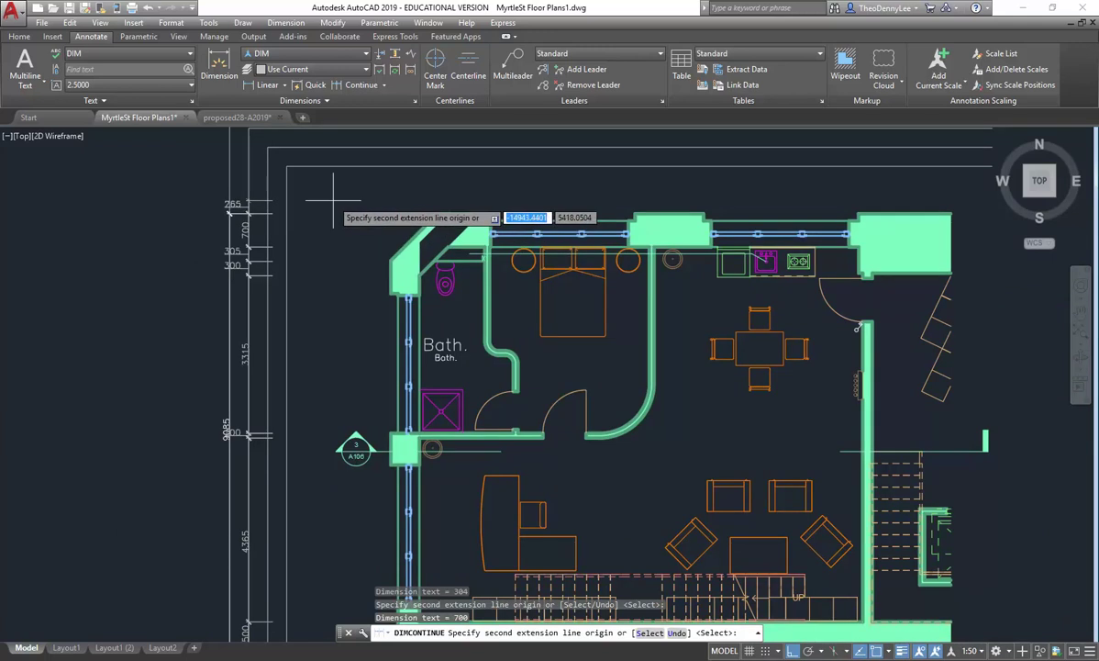
{"action": "key", "text": "Return"}
{"action": "key", "text": "Return"}
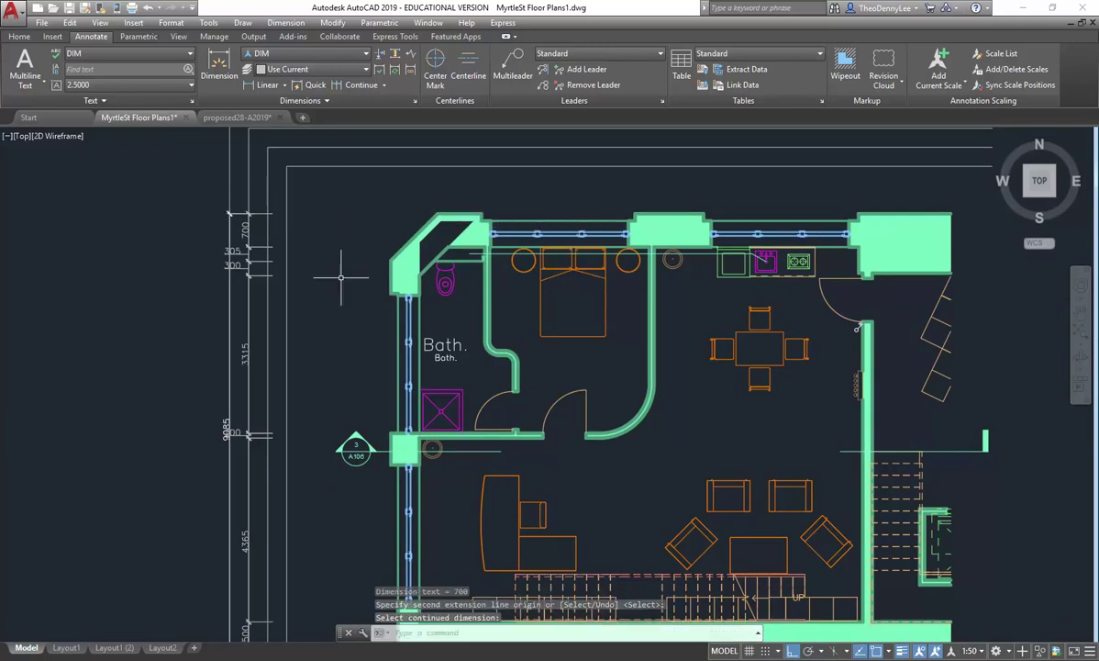
Erase the solid hatches from the straight partition below the bathroom, the curved bedroom wall corner and the wall beside the bathroom door.
{"action": "scroll", "coordinate": [233, 286], "scroll_direction": "down", "scroll_amount": 3}
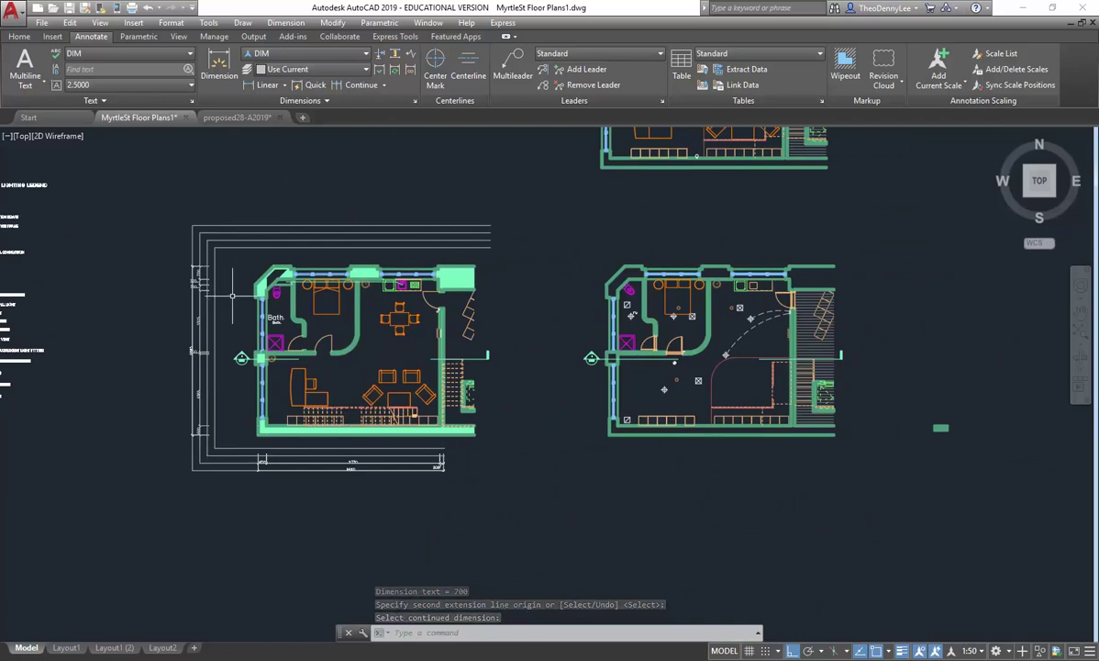
{"action": "scroll", "coordinate": [233, 316], "scroll_direction": "up", "scroll_amount": 2}
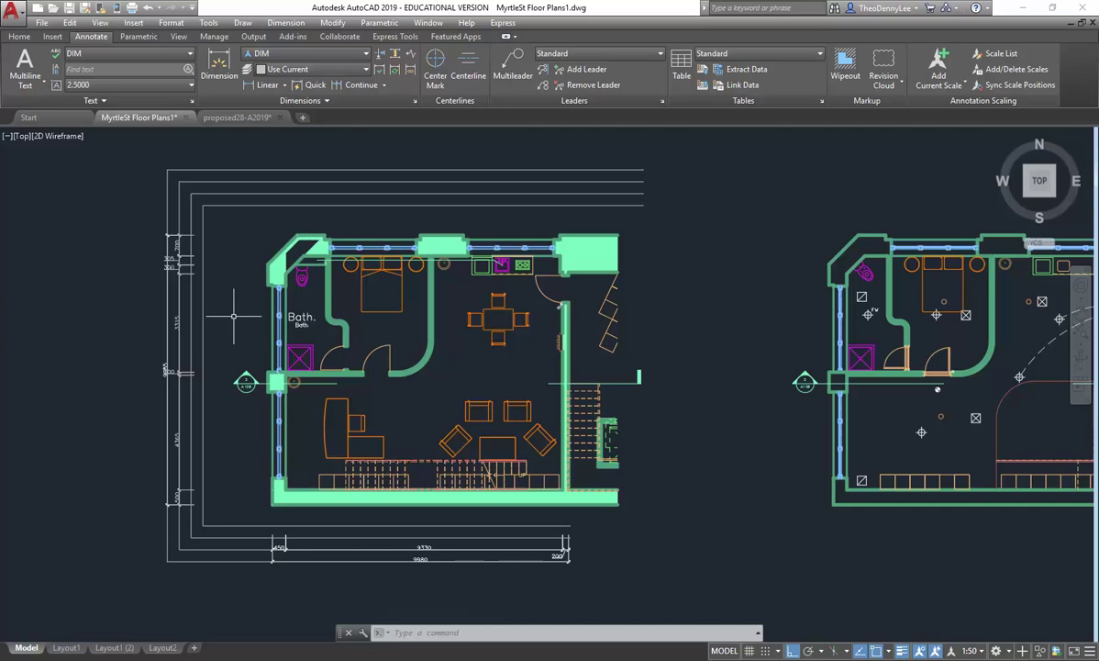
{"action": "scroll", "coordinate": [337, 333], "scroll_direction": "up", "scroll_amount": 5}
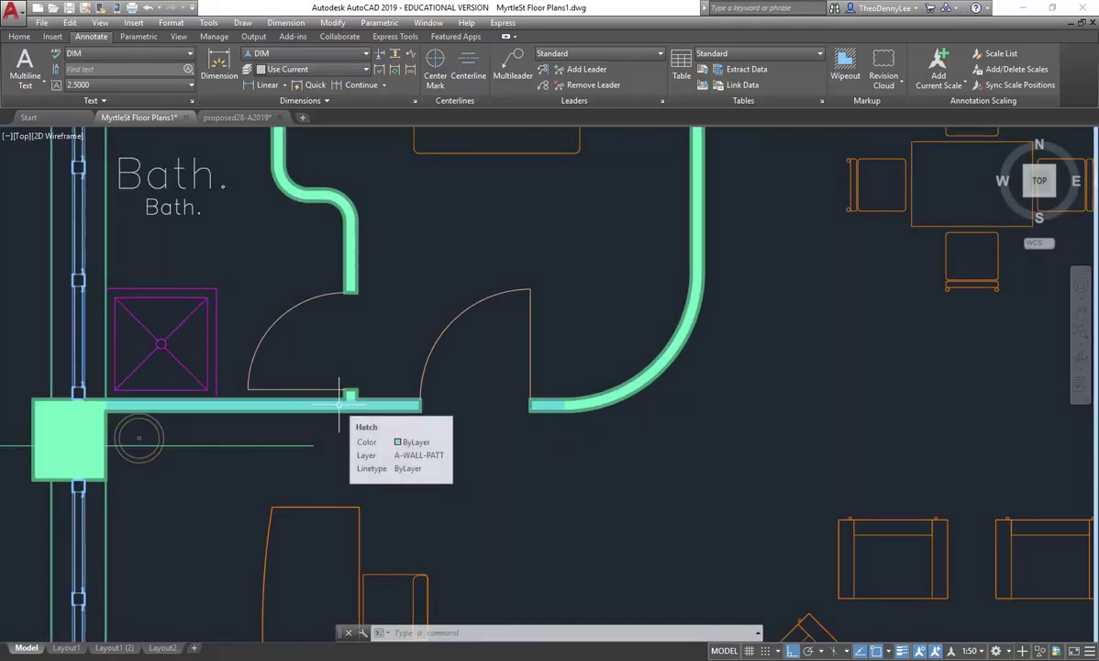
{"action": "left_click", "coordinate": [339, 402]}
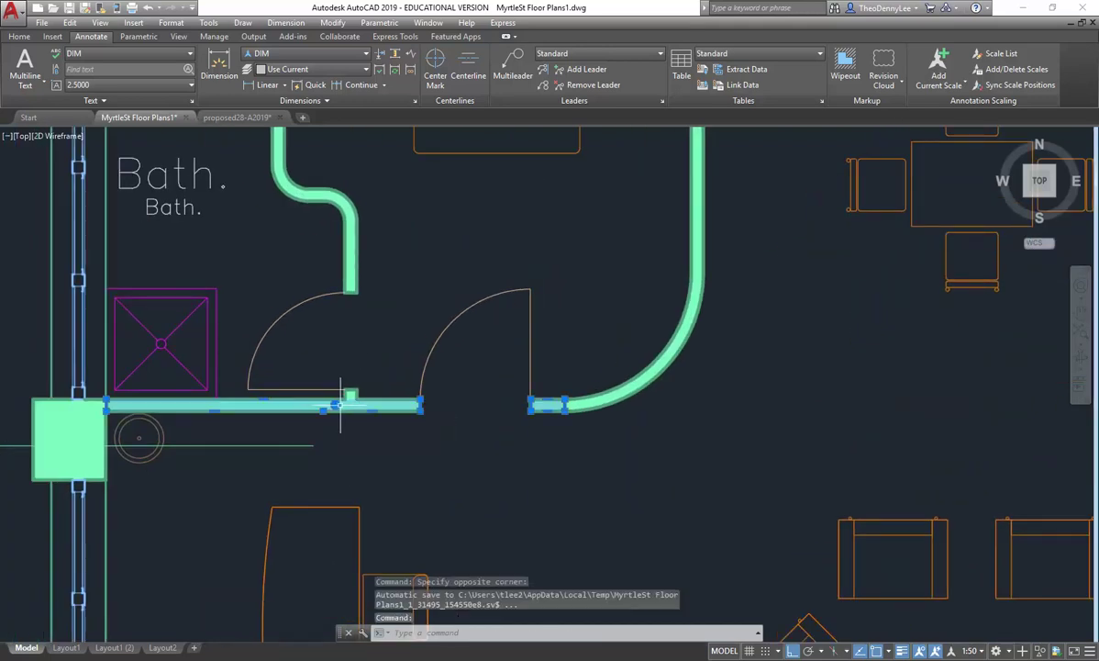
{"action": "key", "text": "Delete"}
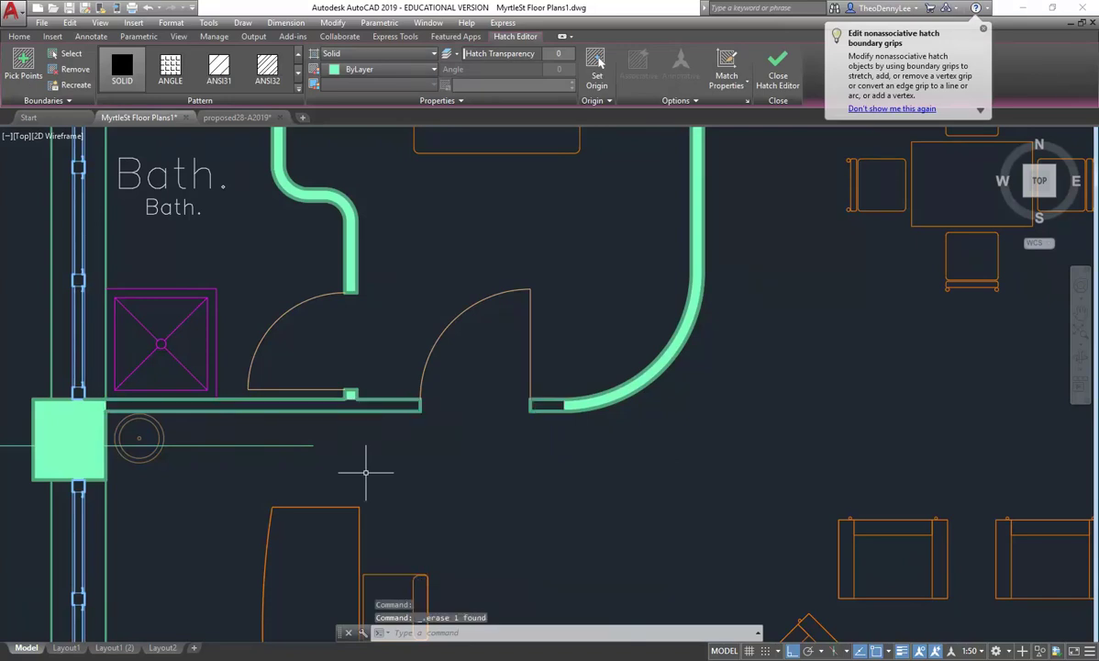
{"action": "left_click", "coordinate": [573, 401]}
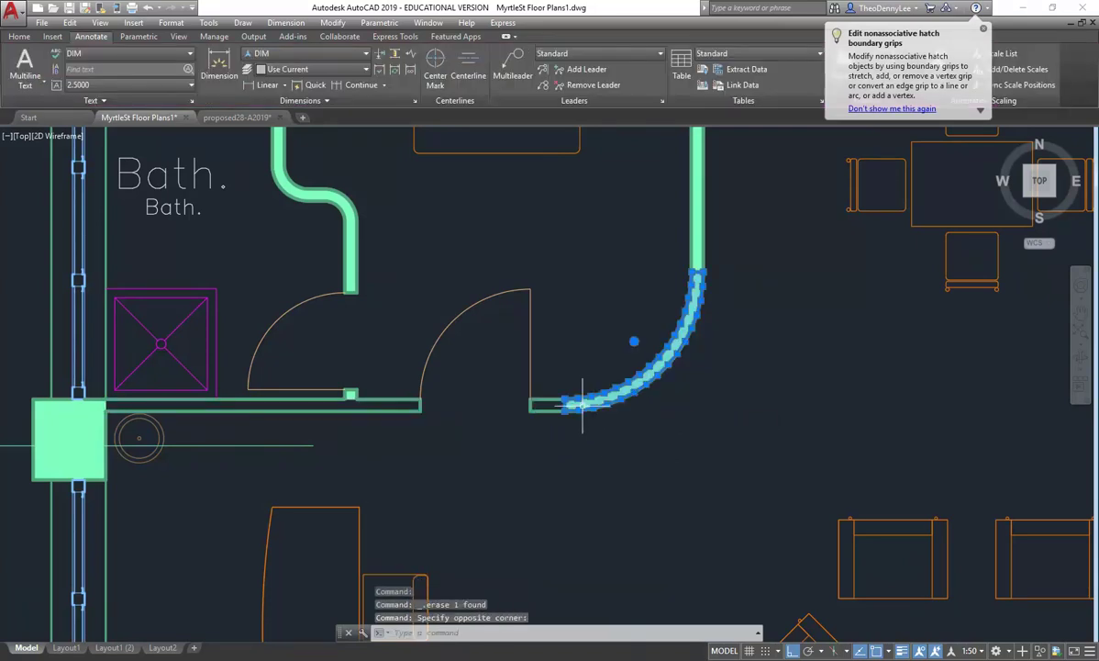
{"action": "key", "text": "Delete"}
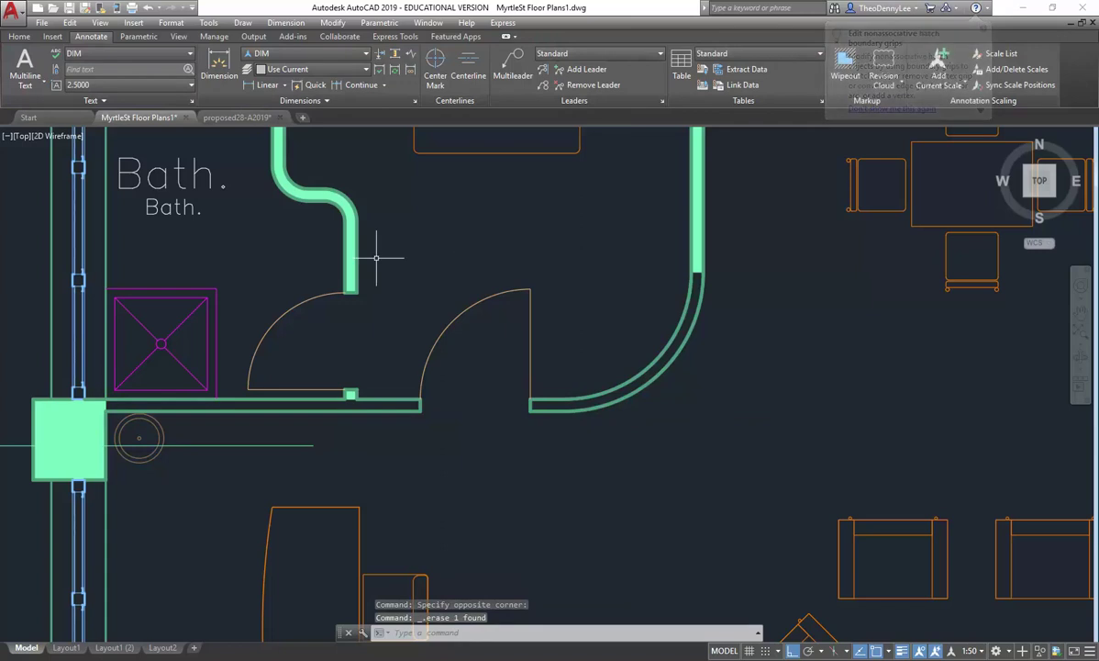
{"action": "left_click", "coordinate": [347, 260]}
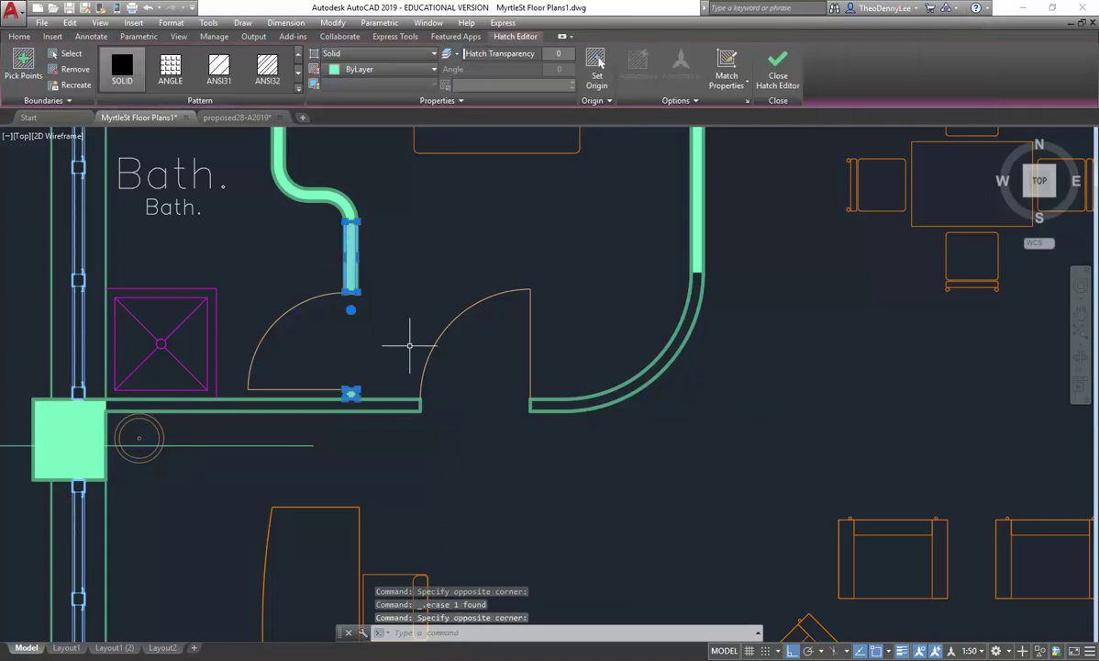
{"action": "key", "text": "Delete"}
{"action": "middle_click_drag", "start_coordinate": [409, 345], "coordinate": [345, 347]}
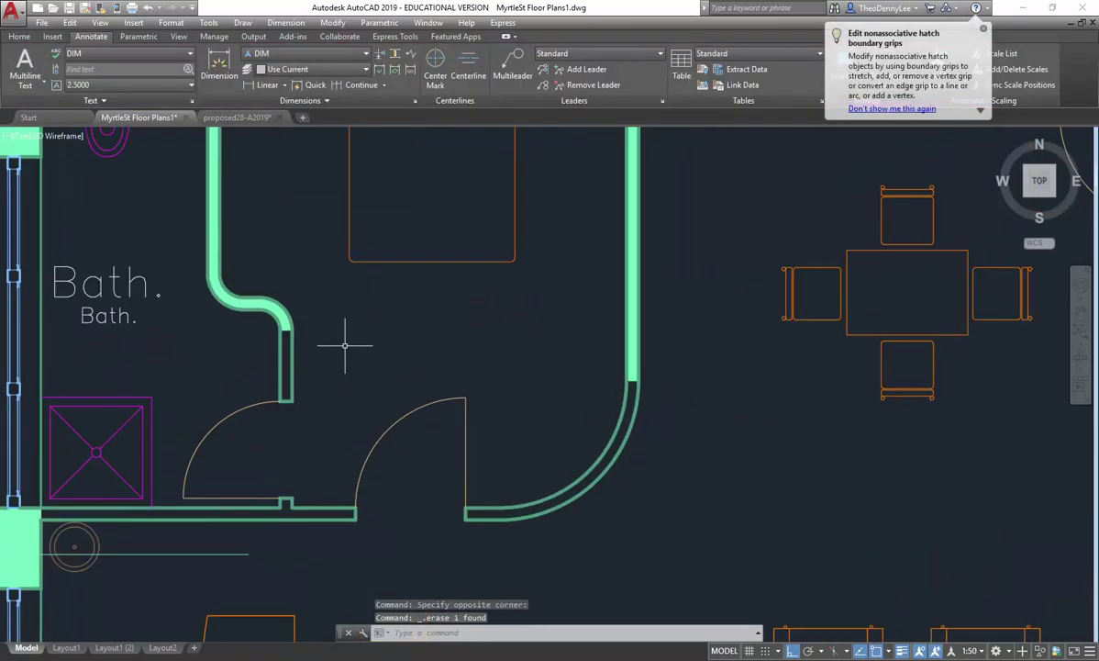
Open Layout1 and leave the active viewport to work in paper space.
{"action": "scroll", "coordinate": [345, 345], "scroll_direction": "down", "scroll_amount": 2}
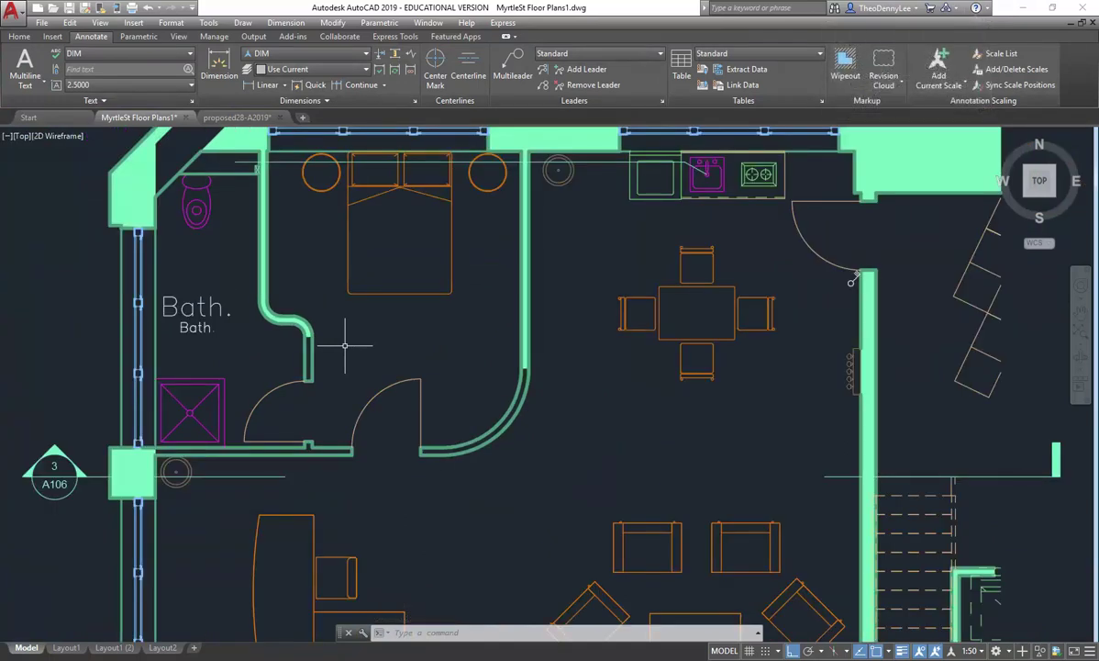
{"action": "scroll", "coordinate": [345, 345], "scroll_direction": "down", "scroll_amount": 4}
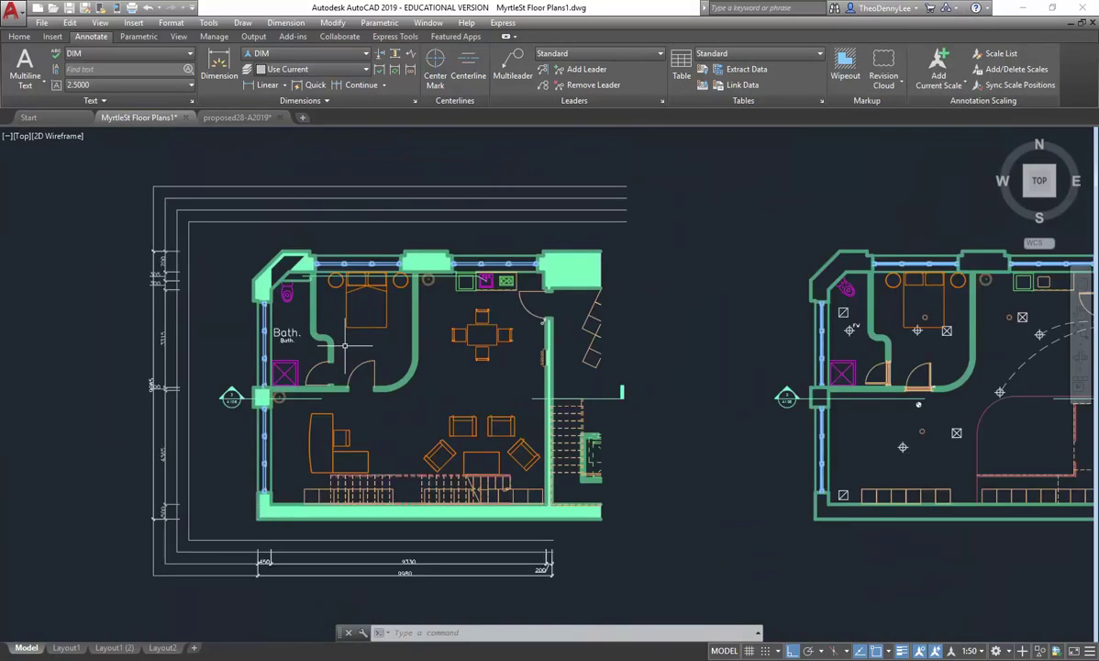
{"action": "middle_click_drag", "start_coordinate": [345, 345], "coordinate": [352, 332]}
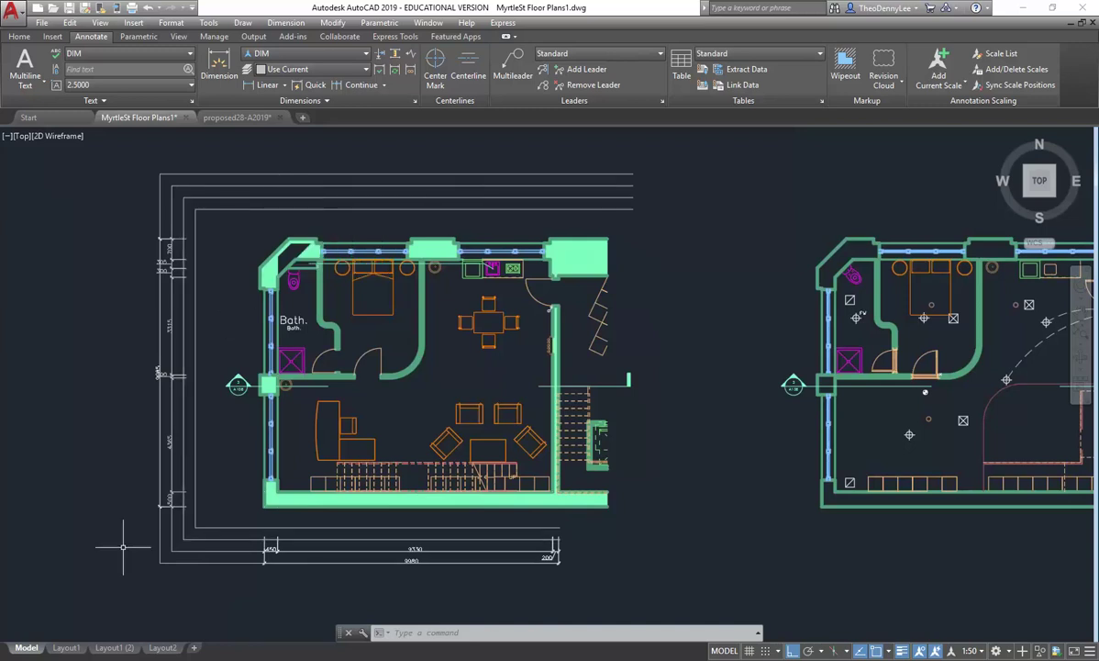
{"action": "mouse_move", "coordinate": [61, 650]}
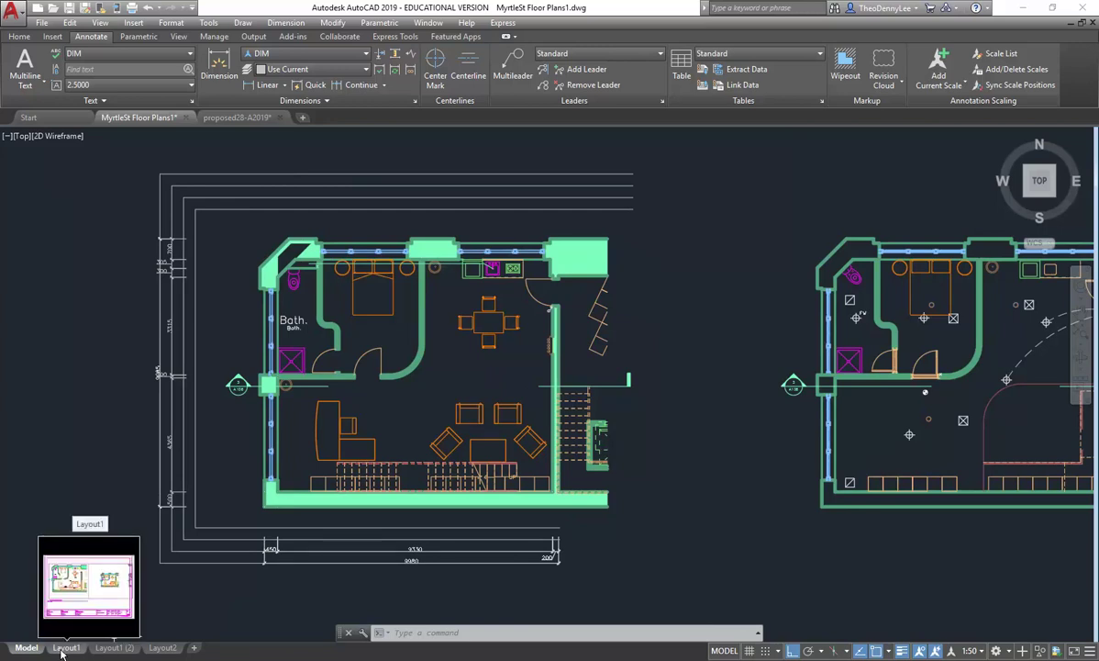
{"action": "left_click", "coordinate": [62, 649]}
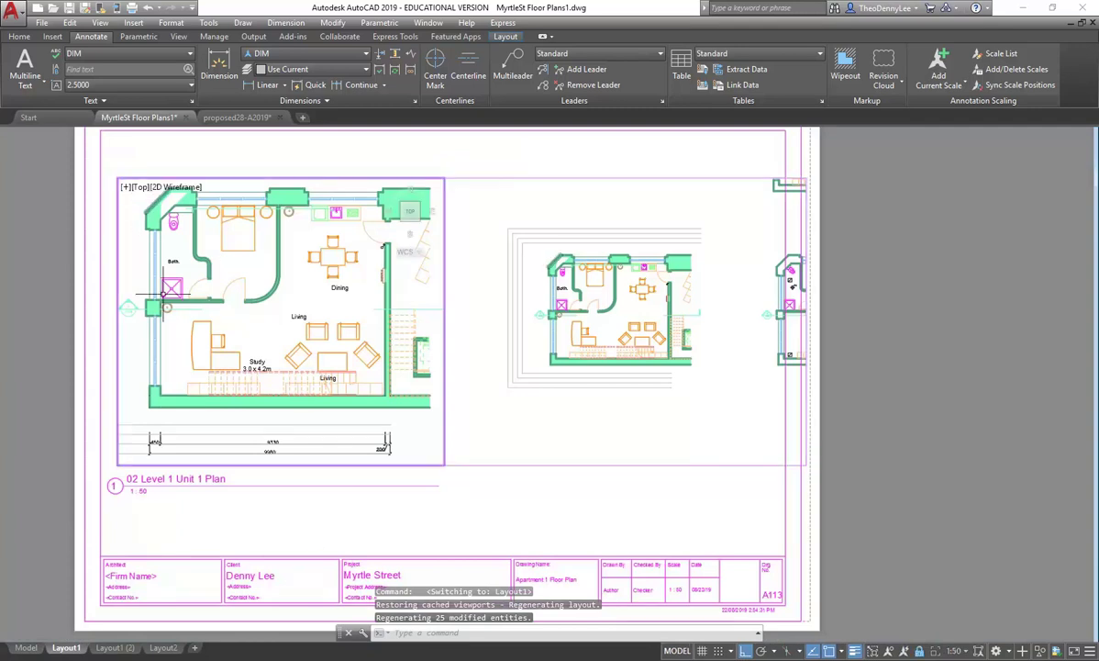
{"action": "double_click", "coordinate": [97, 285]}
{"action": "middle_click_drag", "start_coordinate": [114, 281], "coordinate": [151, 296]}
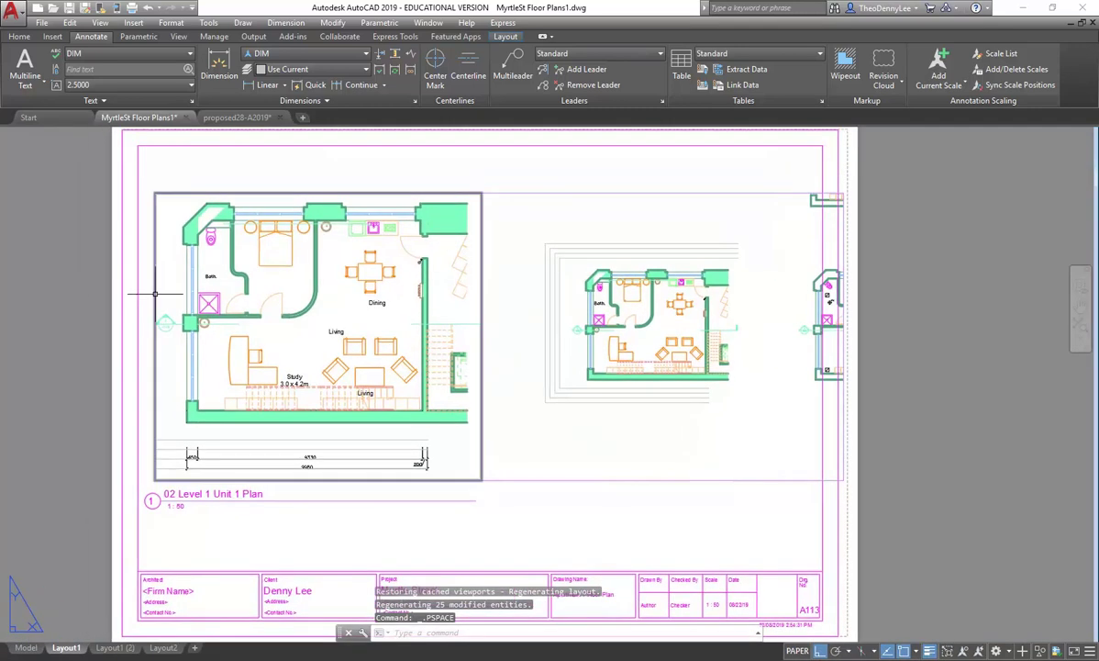
Stretch the 1:50 floor plan viewport's left side to the sheet's inner border and its upper edge to the border's top, then deselect it.
{"action": "left_click", "coordinate": [154, 305]}
{"action": "left_click", "coordinate": [155, 479]}
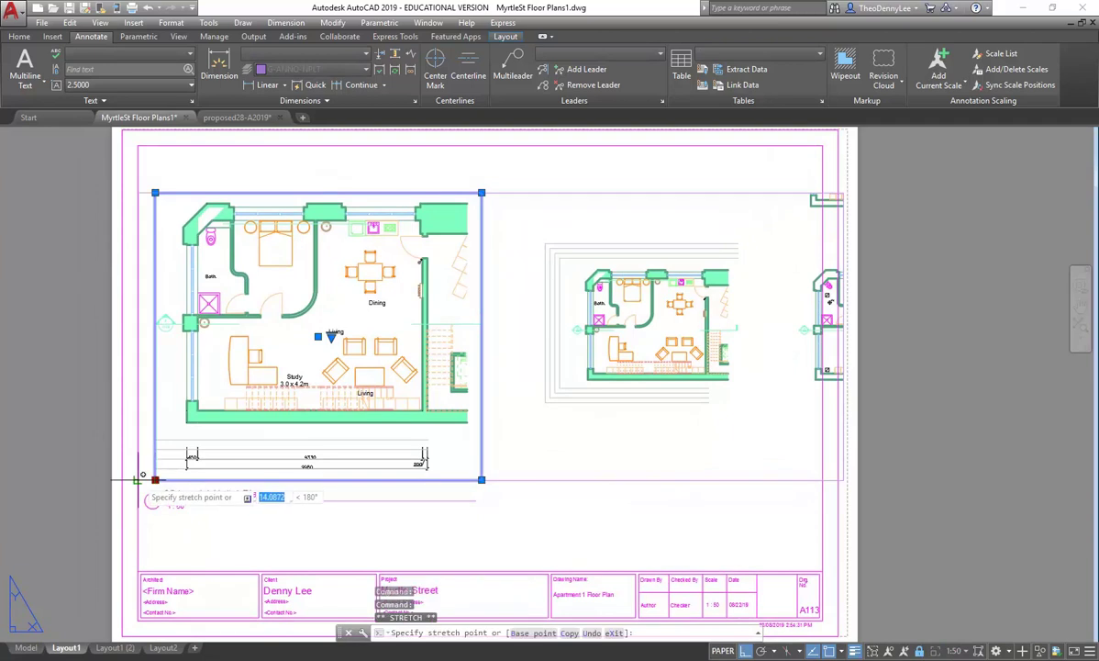
{"action": "left_click", "coordinate": [137, 479]}
{"action": "left_click", "coordinate": [139, 191]}
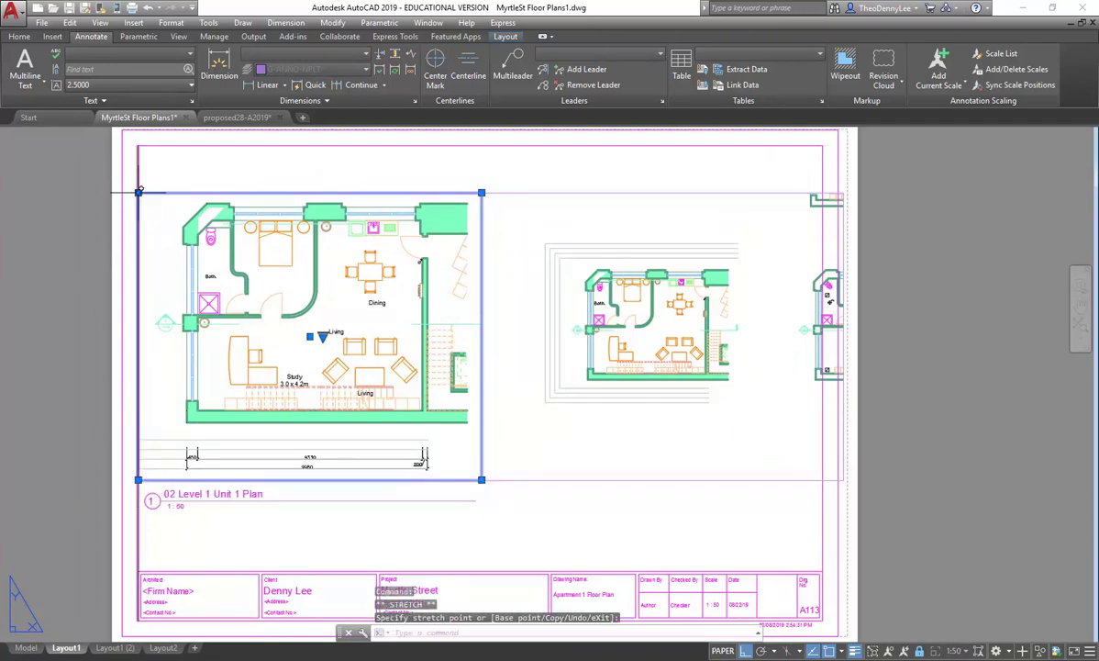
{"action": "left_click", "coordinate": [137, 145]}
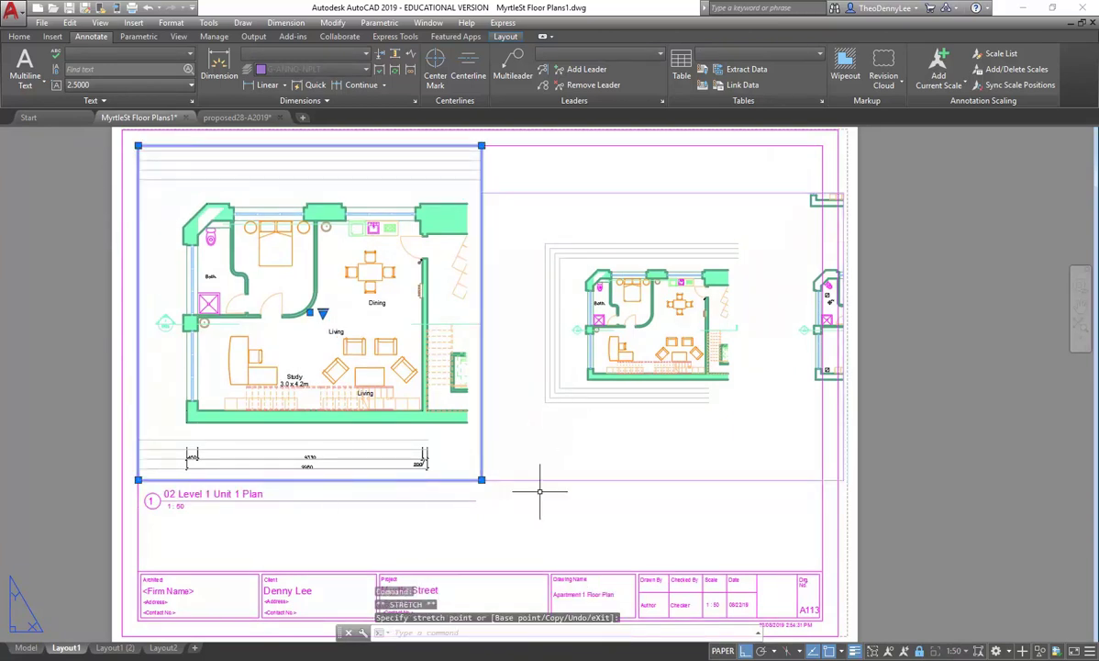
{"action": "key", "text": "Escape"}
Delete the second viewport showing the smaller floor plan on the sheet.
{"action": "left_click", "coordinate": [614, 449]}
{"action": "left_click", "coordinate": [580, 496]}
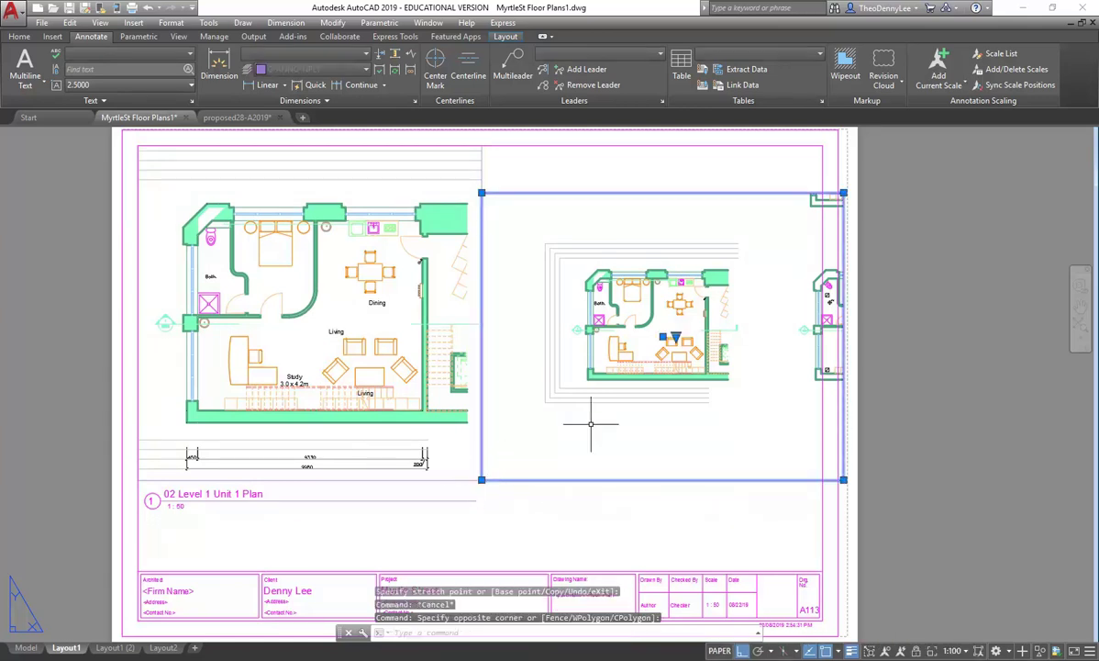
{"action": "key", "text": "Delete"}
Stretch the remaining floor plan viewport's left side outward past the sheet edge to take in the vertical dimension chains.
{"action": "left_click", "coordinate": [517, 236]}
{"action": "left_click", "coordinate": [467, 271]}
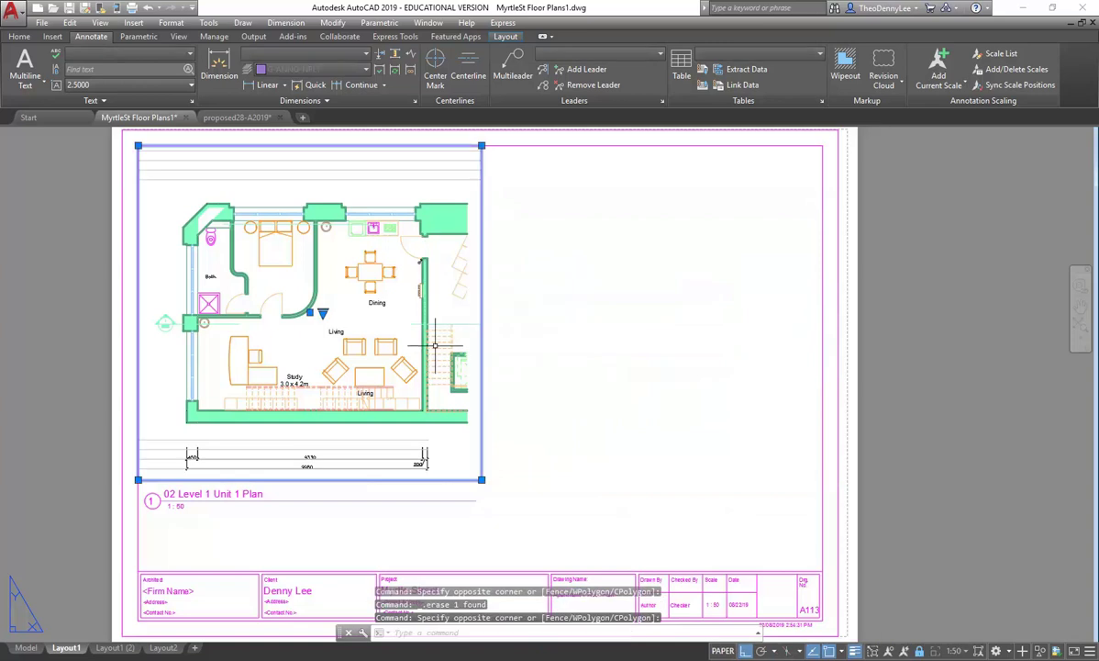
{"action": "left_click", "coordinate": [138, 145]}
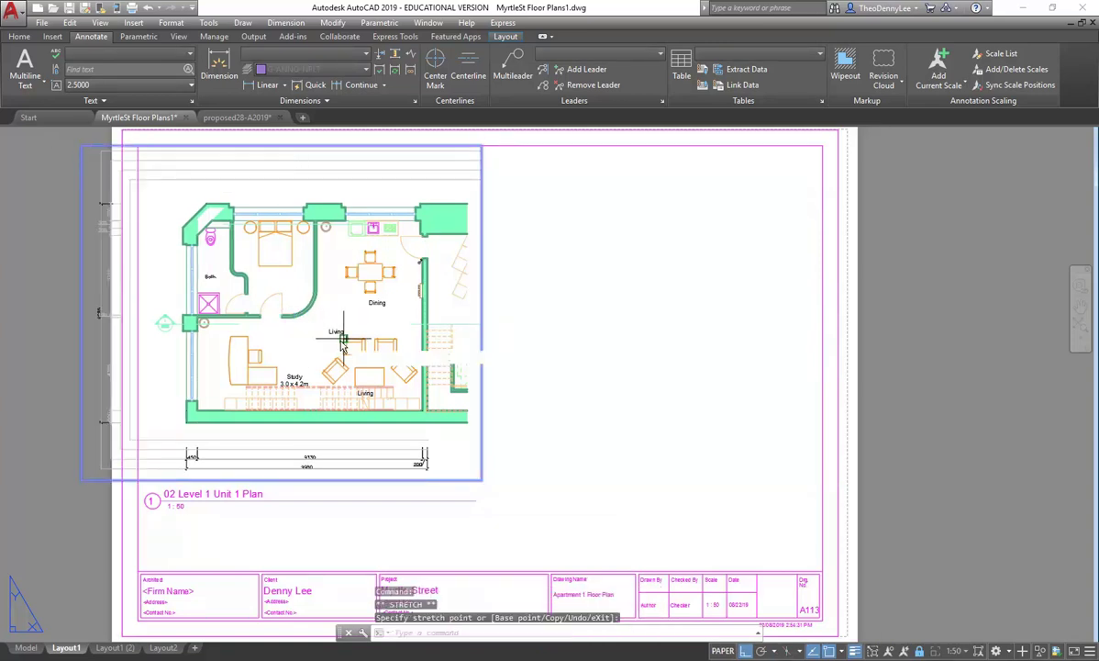
Move the floor plan viewport together with its room labels and title sideways so it sits inside the sheet's inner border.
{"action": "key", "text": "space"}
{"action": "key", "text": "Escape"}
{"action": "key", "text": "Escape"}
{"action": "left_click", "coordinate": [64, 133]}
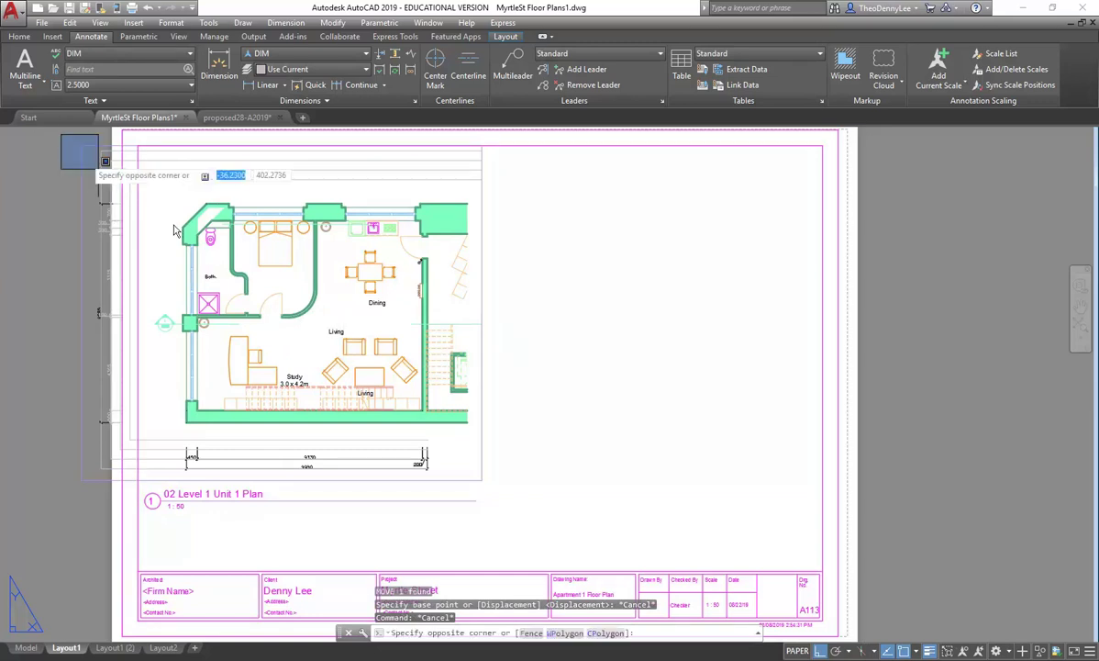
{"action": "left_click", "coordinate": [541, 511]}
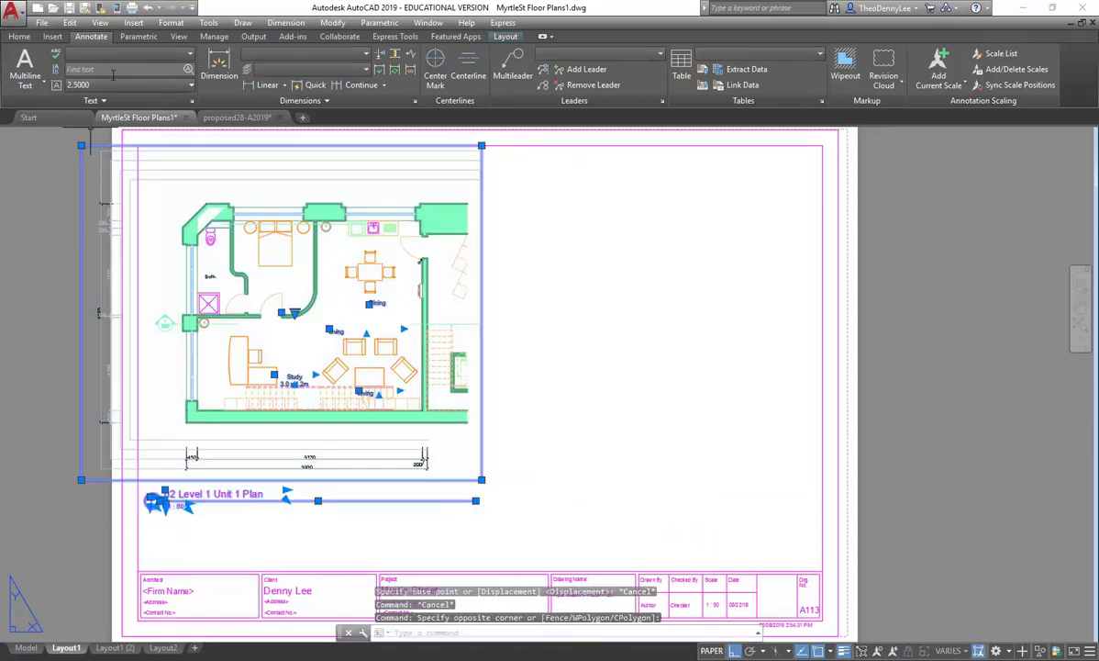
{"action": "left_click", "coordinate": [19, 36]}
{"action": "left_click", "coordinate": [161, 53]}
{"action": "left_click", "coordinate": [335, 527]}
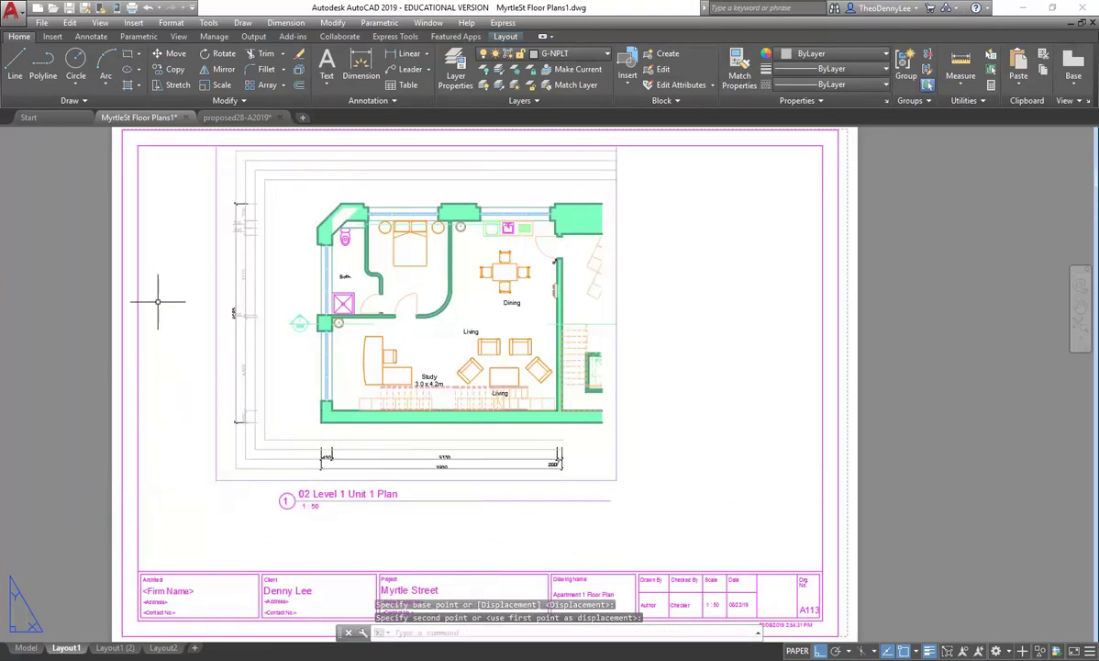
Add a paper-space linear dimension from the upper wall pier's inner corner to the bedroom partition, placed on the innermost guide above the plan.
{"action": "middle_click_drag", "start_coordinate": [221, 272], "coordinate": [165, 333]}
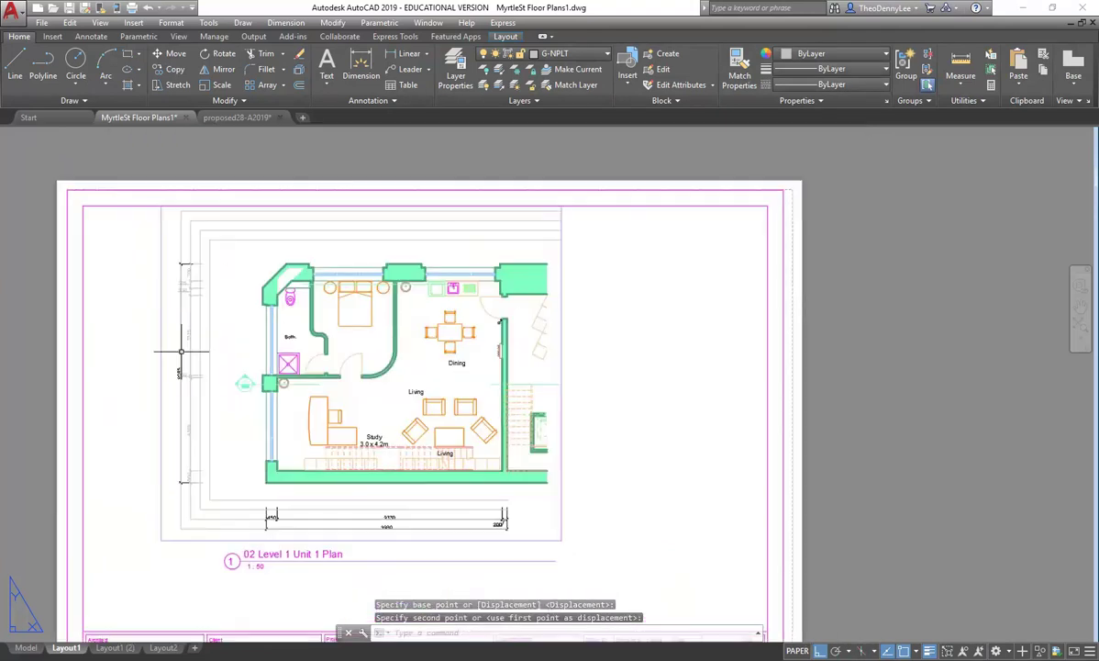
{"action": "left_click", "coordinate": [409, 53]}
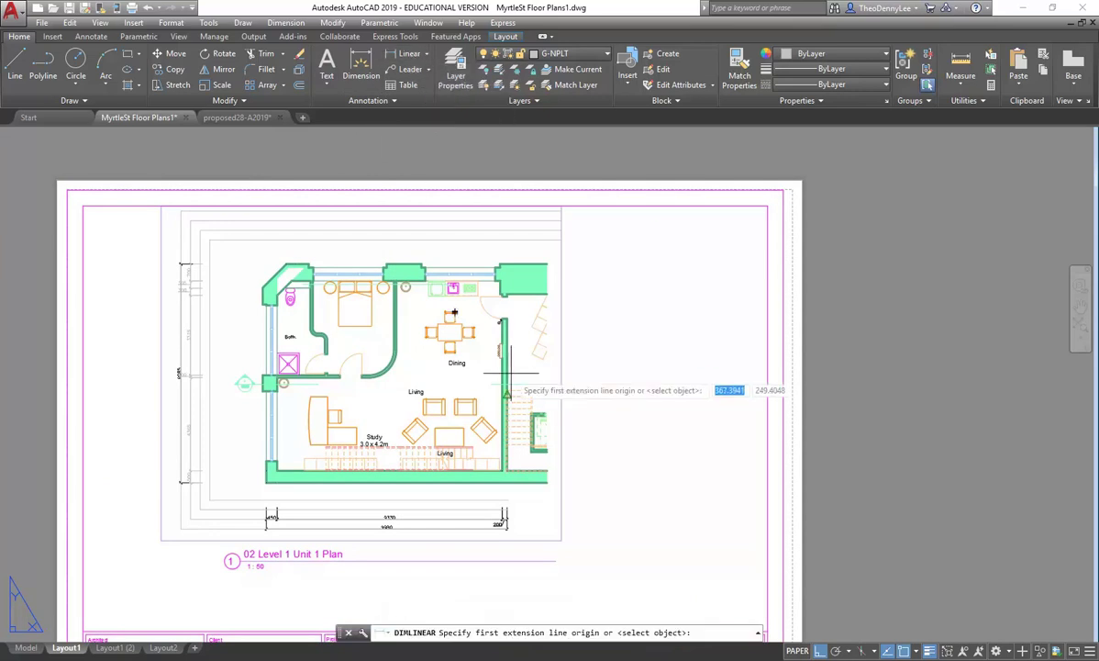
{"action": "scroll", "coordinate": [503, 245], "scroll_direction": "up", "scroll_amount": 5}
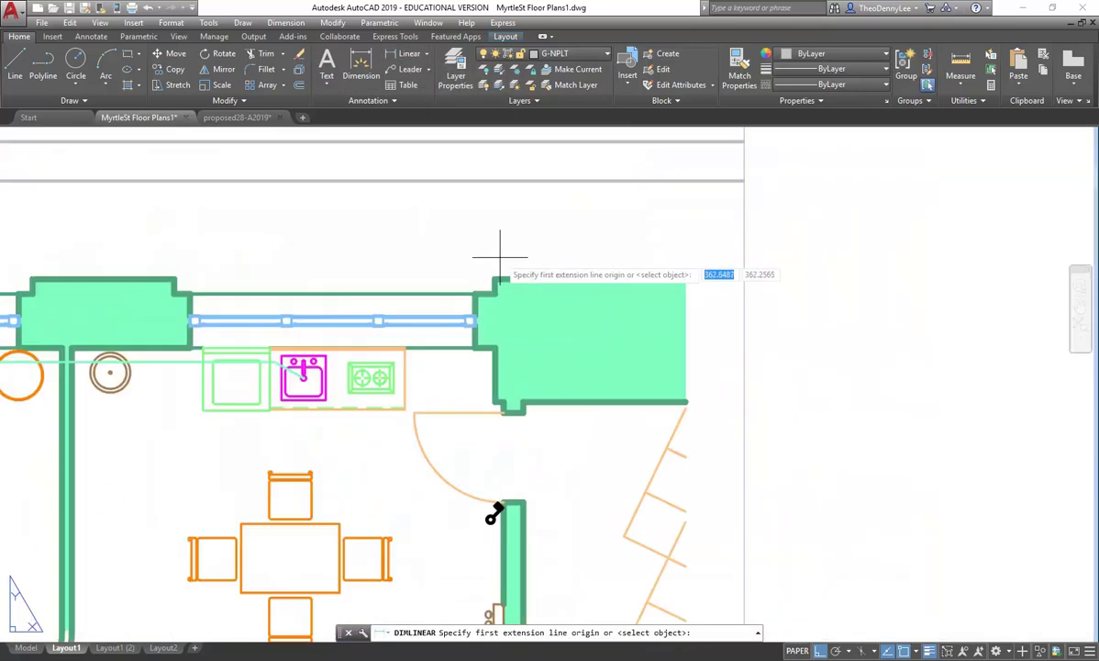
{"action": "left_click", "coordinate": [494, 348]}
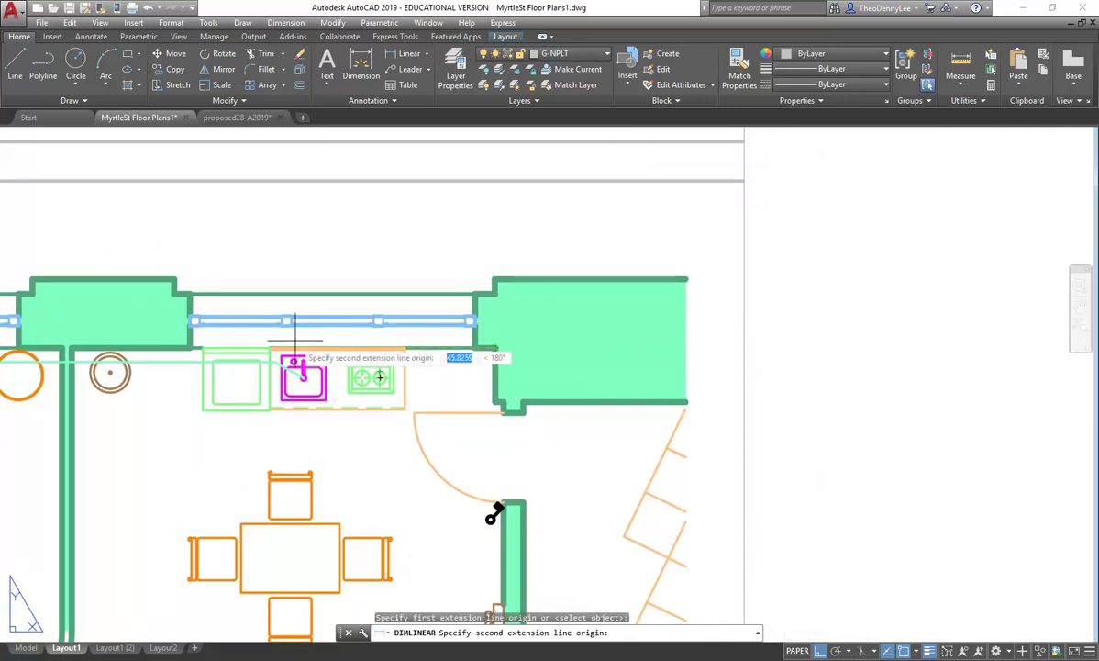
{"action": "left_click", "coordinate": [71, 349]}
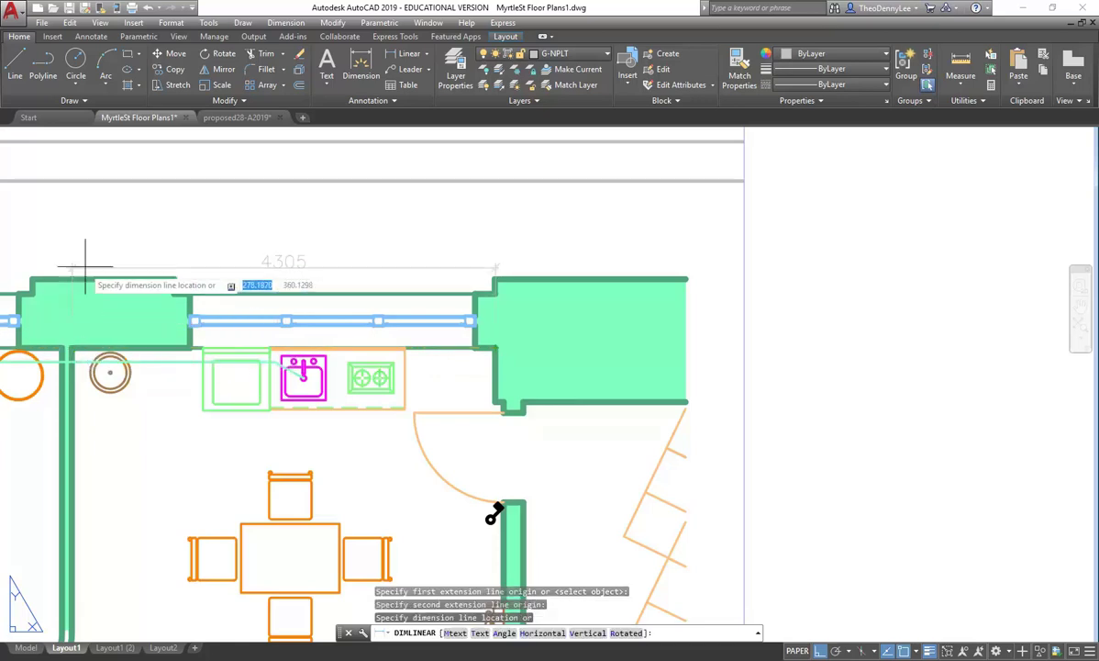
{"action": "scroll", "coordinate": [91, 220], "scroll_direction": "down", "scroll_amount": 4}
{"action": "scroll", "coordinate": [233, 323], "scroll_direction": "up", "scroll_amount": 2}
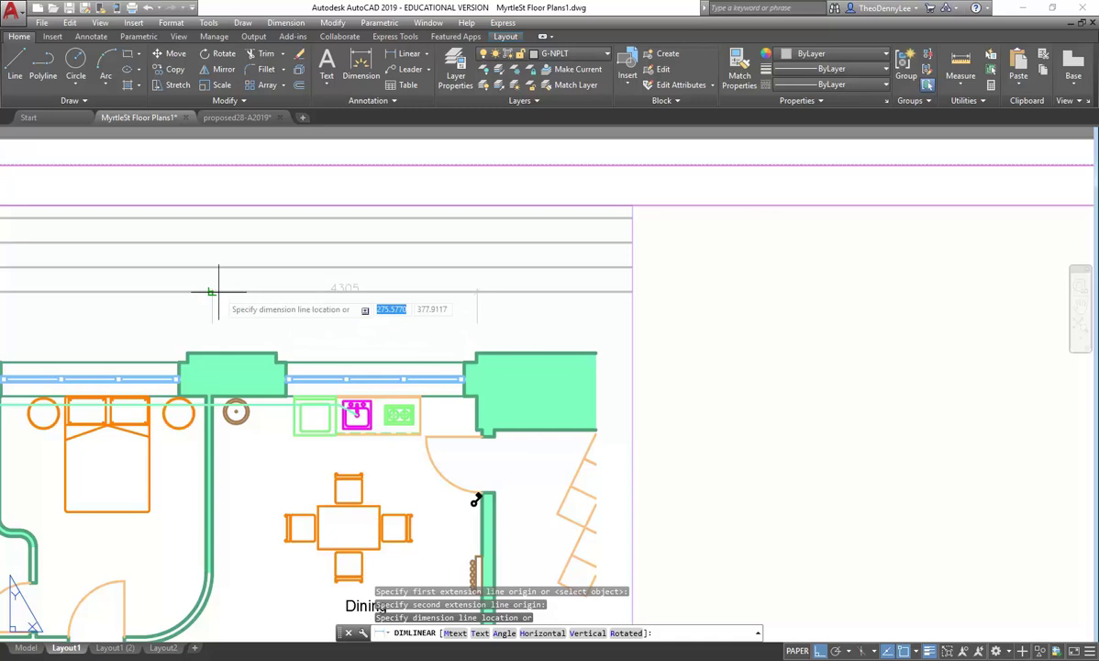
{"action": "left_click", "coordinate": [211, 292]}
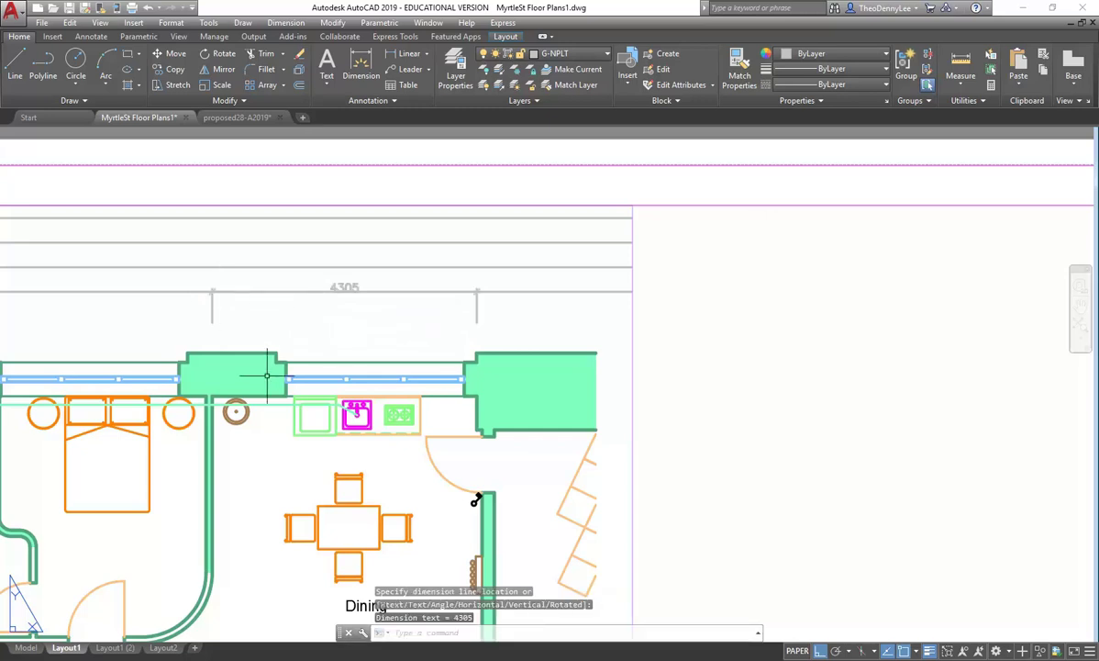
Add the multiline text "Living" in paper space above the study's desk area.
{"action": "scroll", "coordinate": [210, 316], "scroll_direction": "down", "scroll_amount": 5}
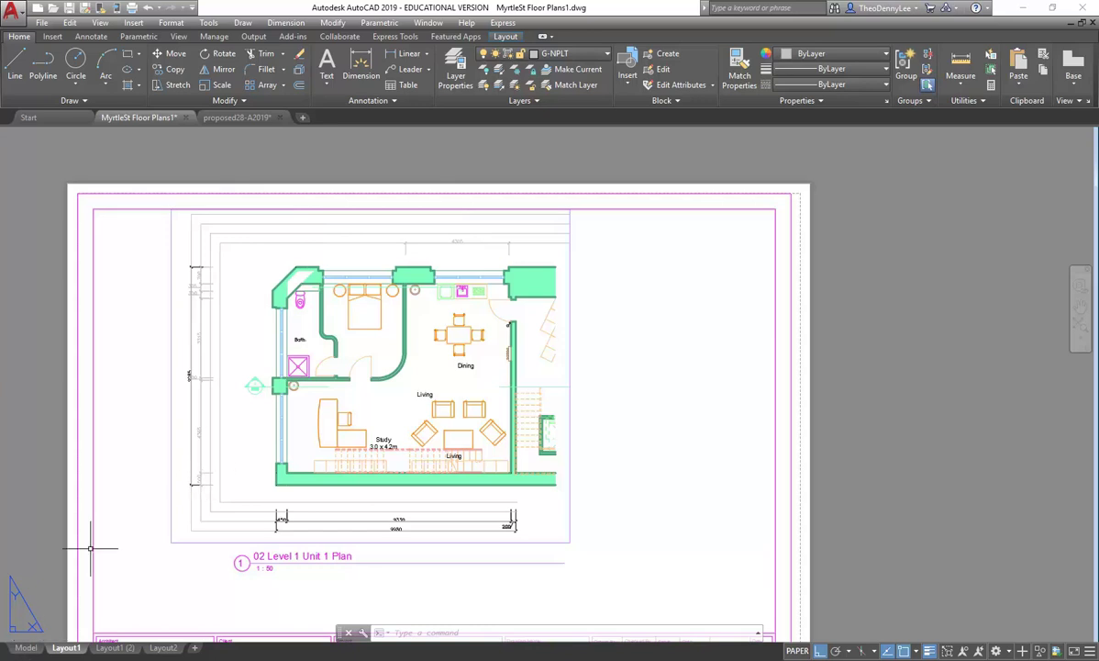
{"action": "left_click", "coordinate": [329, 84]}
{"action": "left_click", "coordinate": [353, 106]}
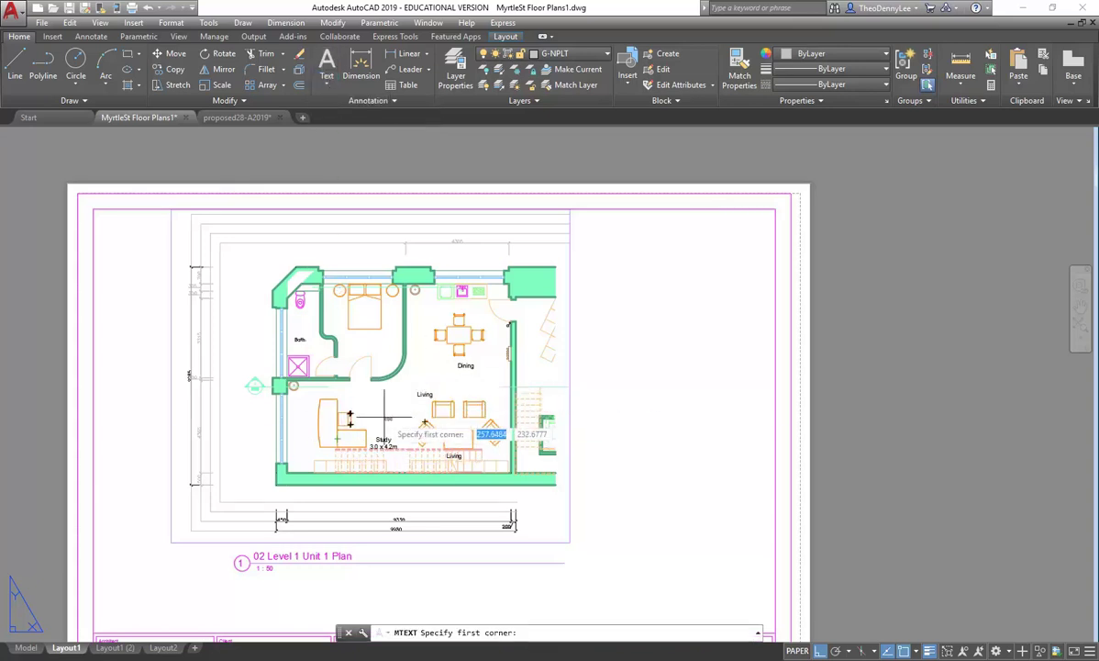
{"action": "scroll", "coordinate": [387, 417], "scroll_direction": "up", "scroll_amount": 5}
{"action": "left_click", "coordinate": [311, 397]}
{"action": "left_click", "coordinate": [417, 412]}
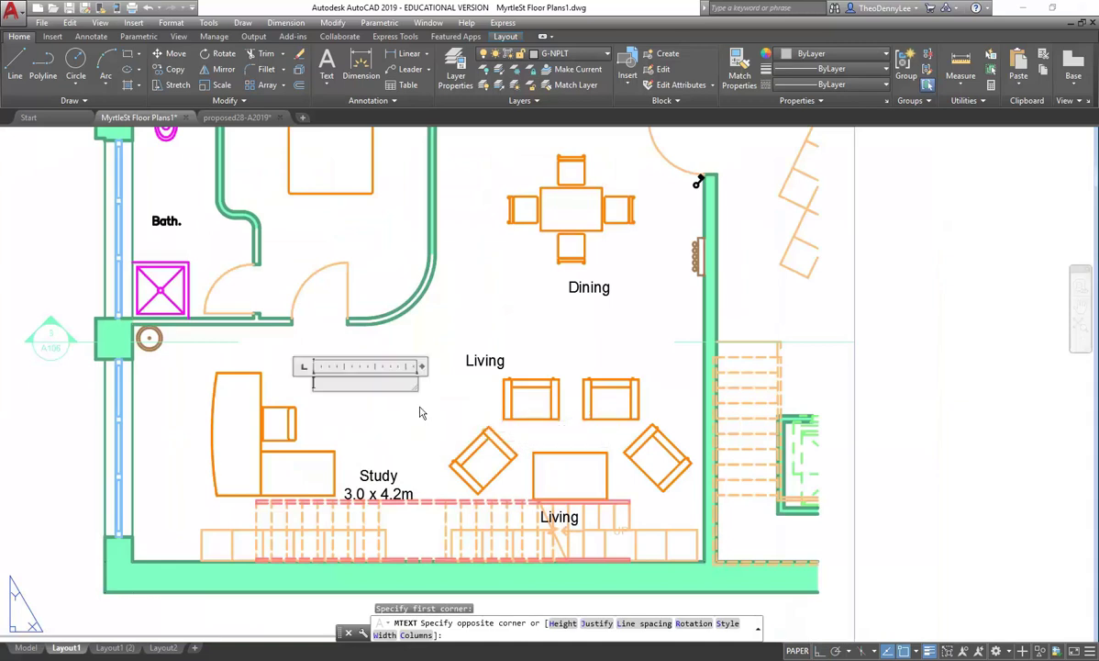
{"action": "type", "text": "Living"}
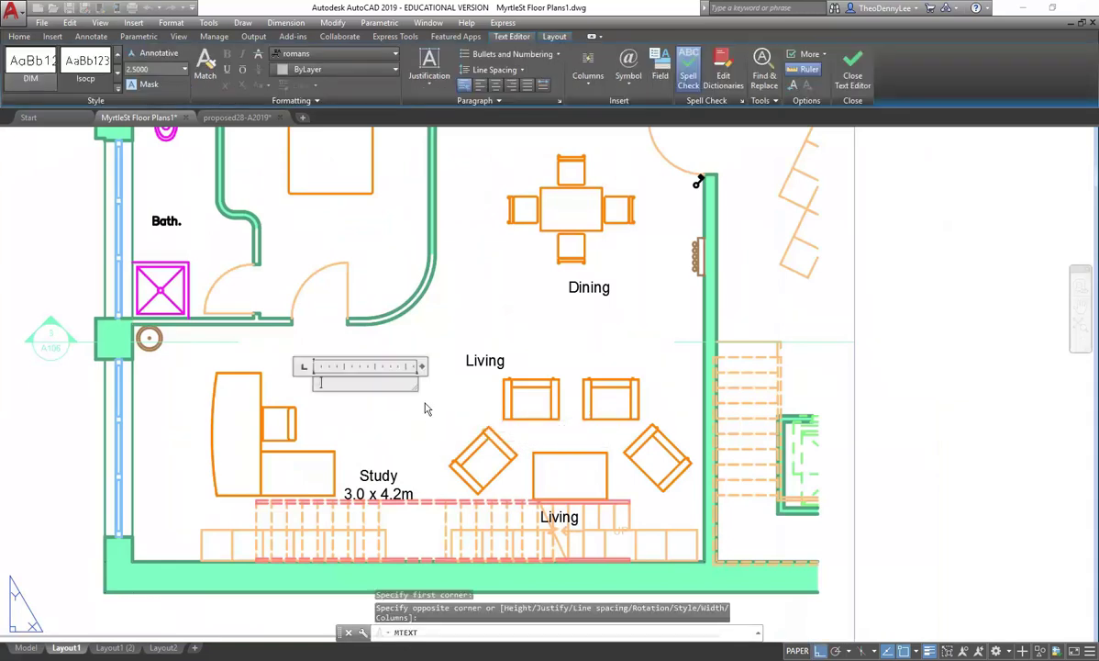
{"action": "left_click", "coordinate": [428, 407]}
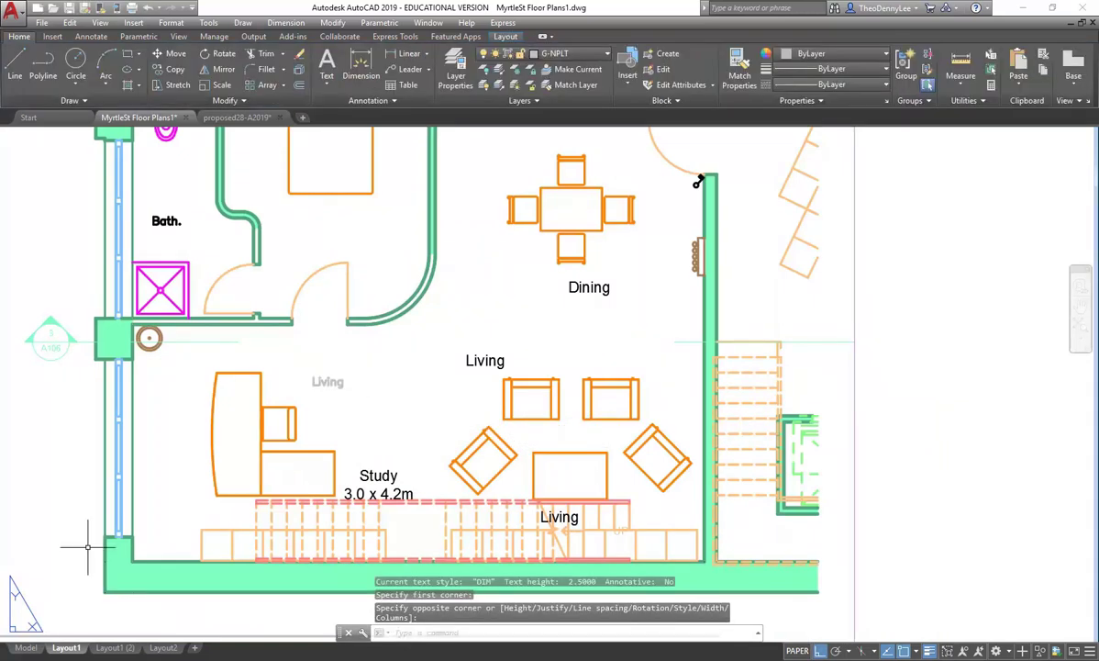
Check in model space whether the paper-space dimension and text appear there, and return to Layout1.
{"action": "left_click", "coordinate": [26, 647]}
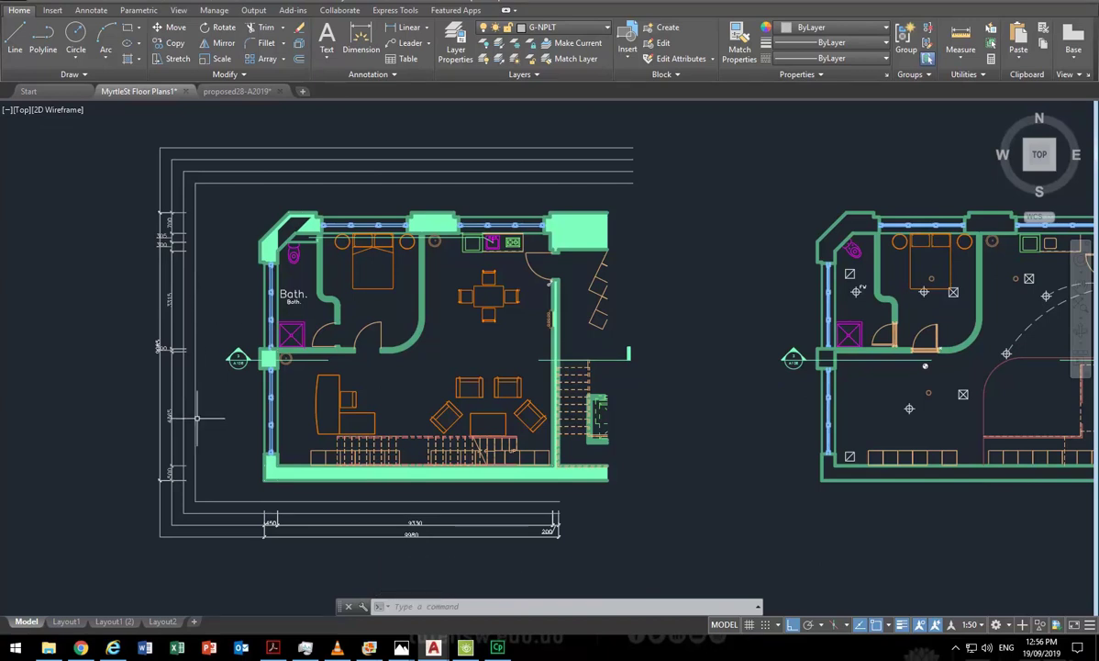
{"action": "mouse_move", "coordinate": [64, 623]}
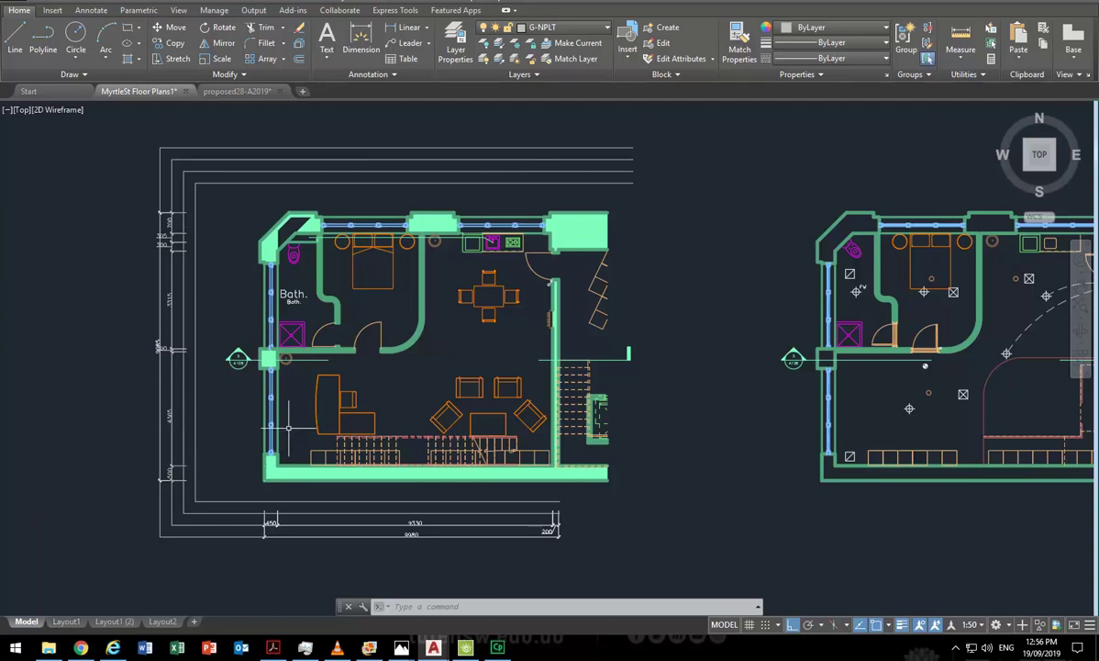
{"action": "left_click", "coordinate": [65, 621]}
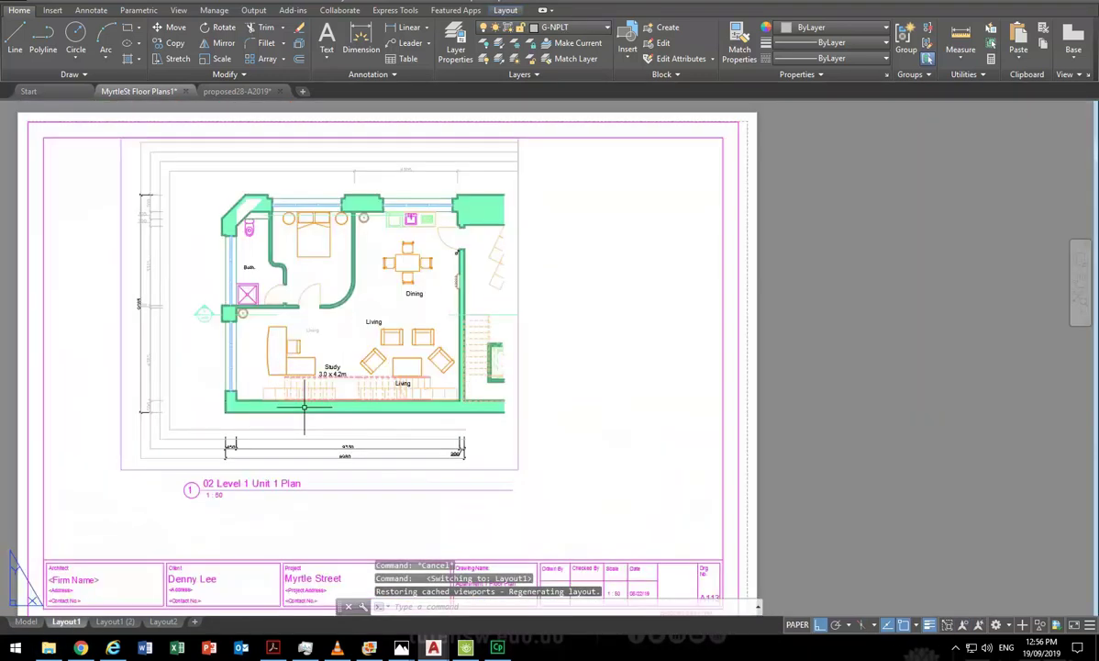
Assign the new "Living" text above the study to the G-ANNO-TEXT layer and deselect it.
{"action": "left_click", "coordinate": [301, 321]}
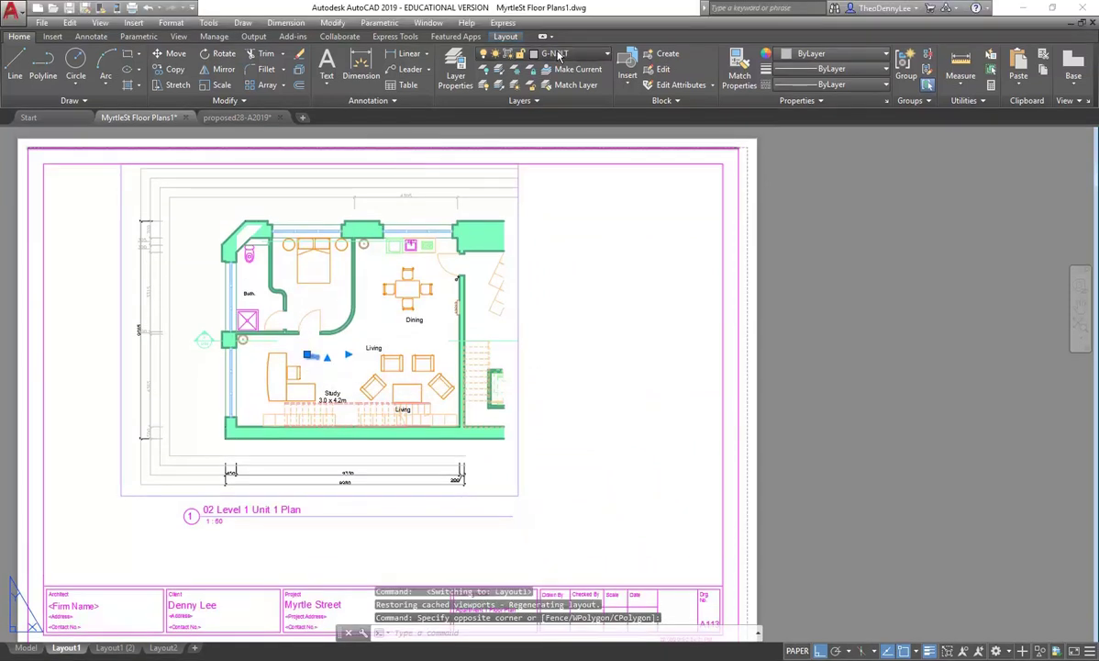
{"action": "left_click", "coordinate": [560, 55]}
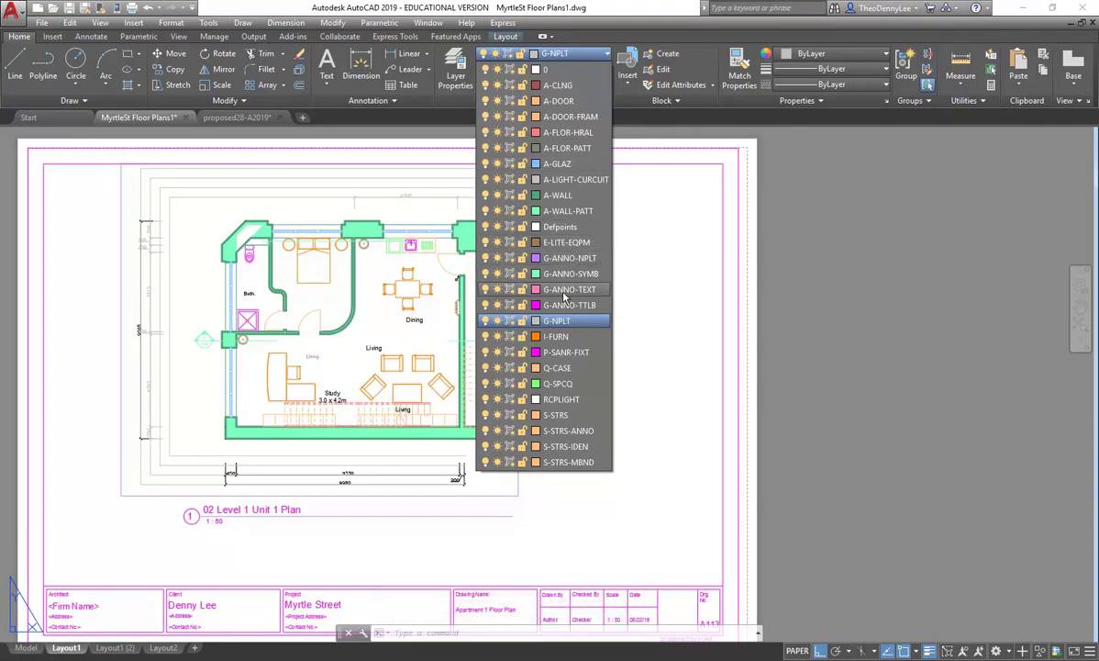
{"action": "key", "text": "Escape"}
{"action": "middle_click_drag", "start_coordinate": [88, 329], "coordinate": [165, 290]}
{"action": "right_click", "coordinate": [166, 290]}
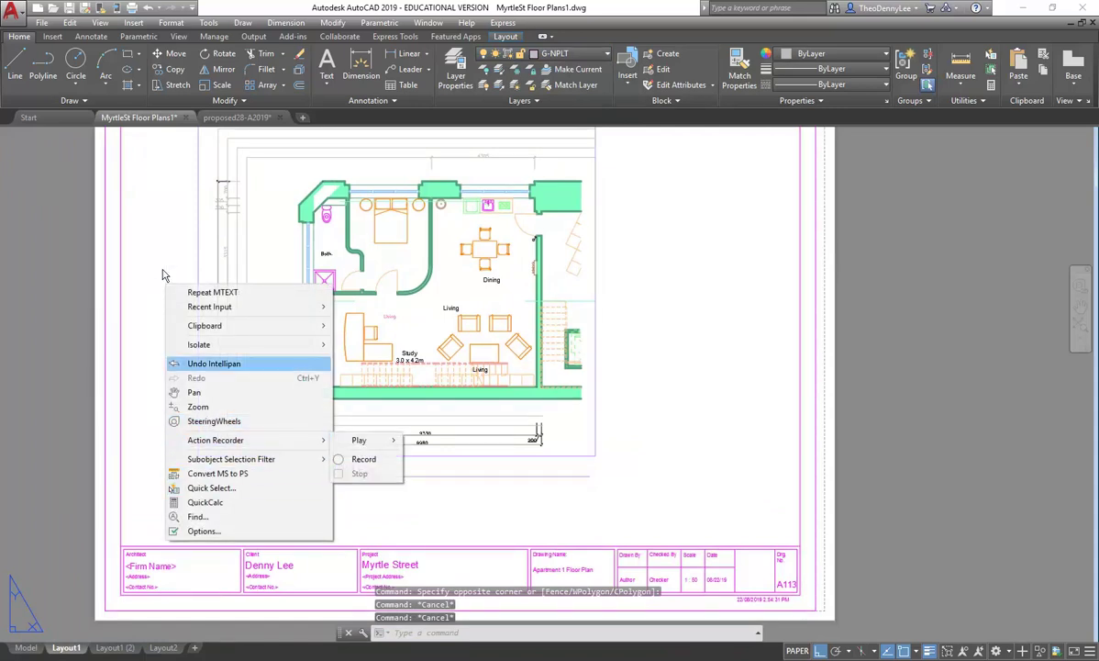
{"action": "left_click", "coordinate": [157, 225]}
{"action": "middle_click_drag", "start_coordinate": [162, 286], "coordinate": [155, 320]}
{"action": "key", "text": "Escape"}
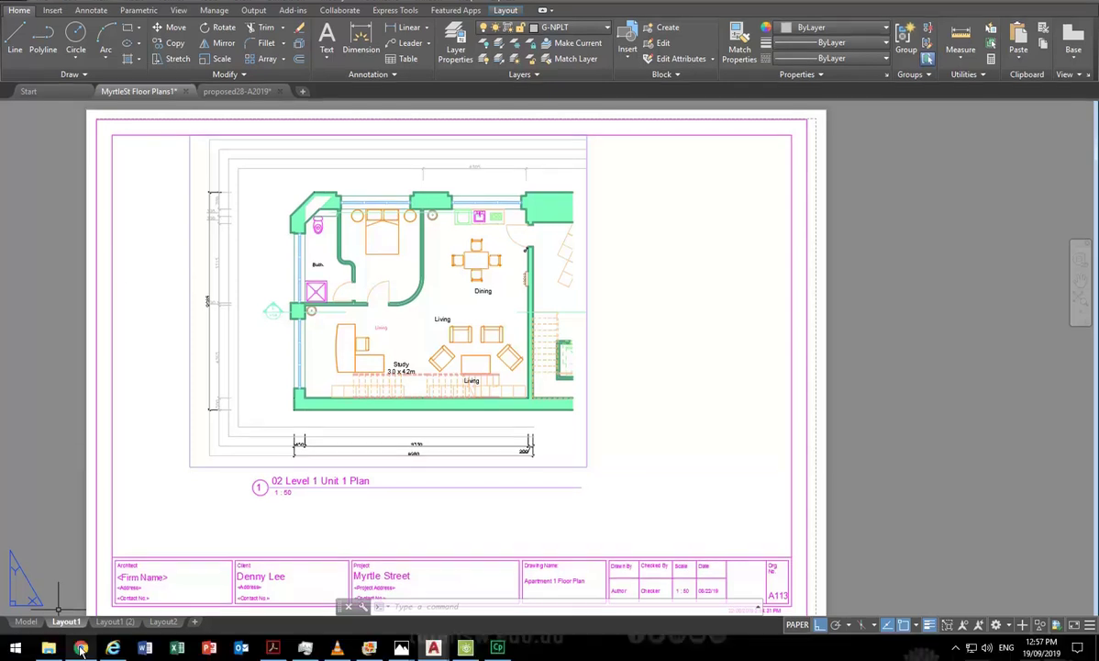
Consult the Standard Metric Text Heights table in Chrome, and return to the drawing's model space.
{"action": "left_click", "coordinate": [81, 647]}
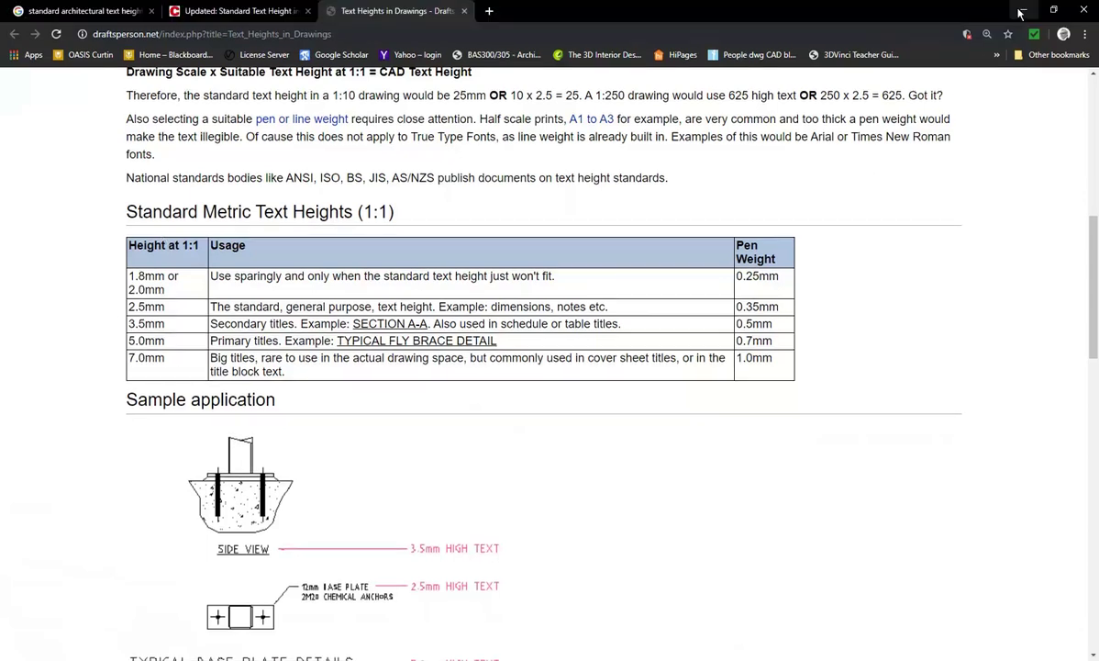
{"action": "left_click", "coordinate": [272, 648]}
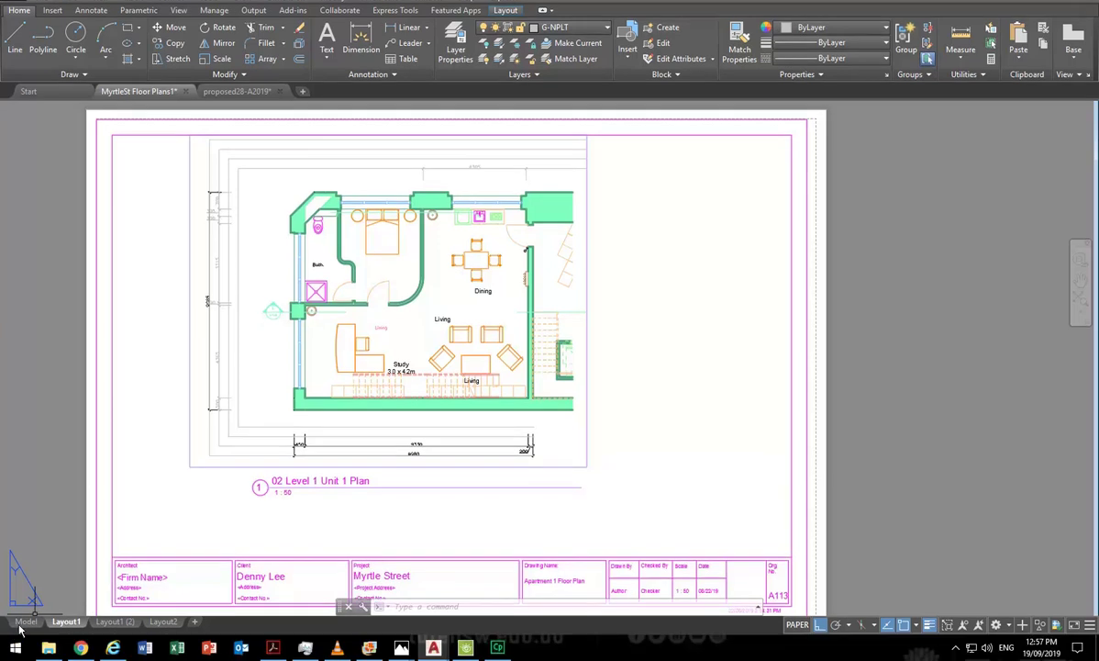
{"action": "left_click", "coordinate": [26, 648]}
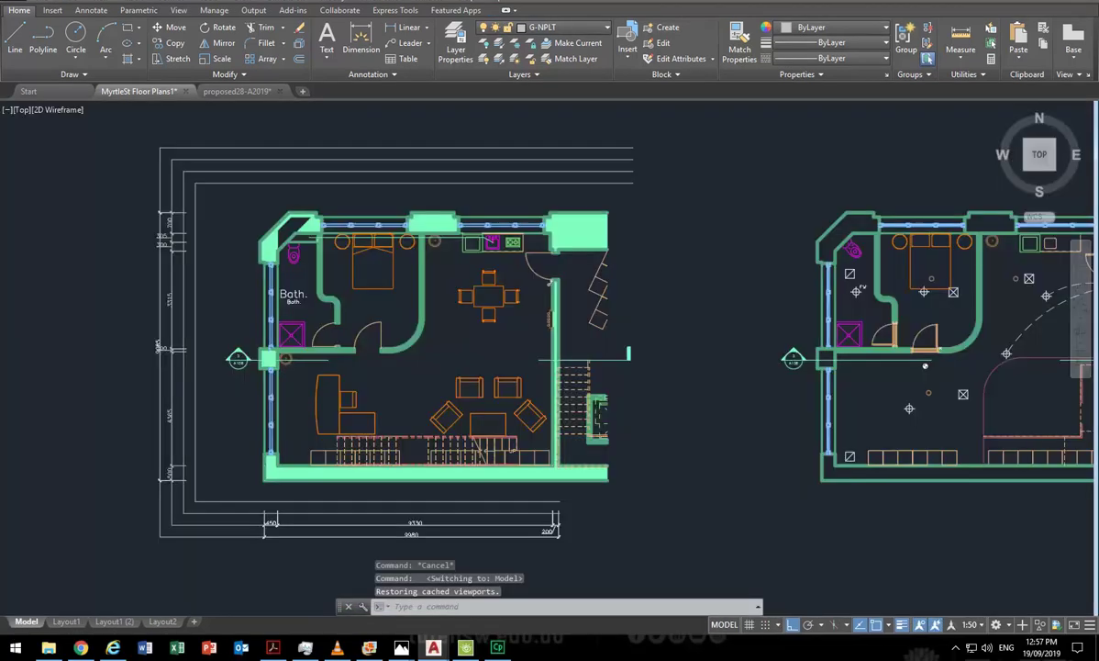
Add a vertical linear dimension across the bedroom's curved partition corner, between the outer arc's endpoints, on the dining side.
{"action": "scroll", "coordinate": [379, 307], "scroll_direction": "up", "scroll_amount": 3}
{"action": "scroll", "coordinate": [402, 367], "scroll_direction": "up", "scroll_amount": 3}
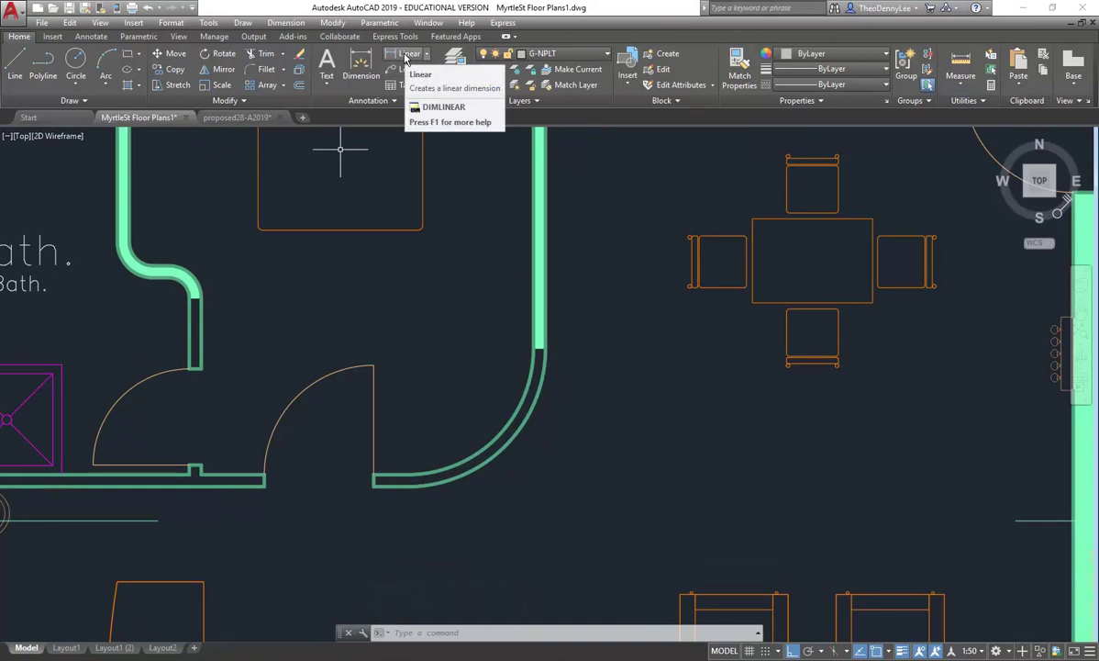
{"action": "left_click", "coordinate": [405, 55]}
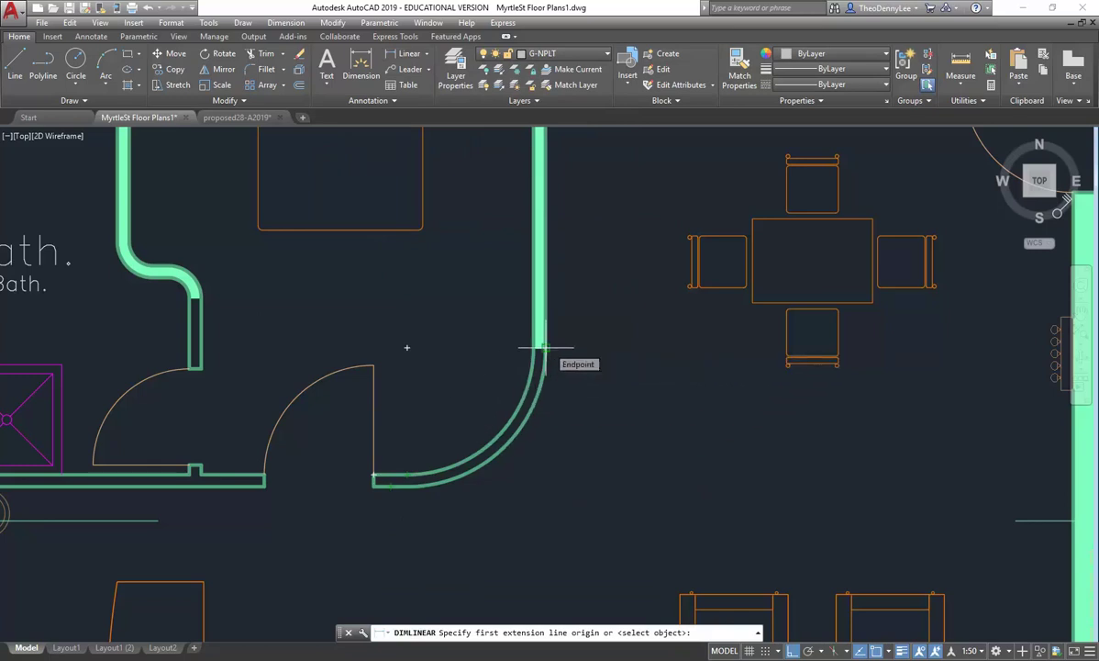
{"action": "left_click", "coordinate": [542, 347]}
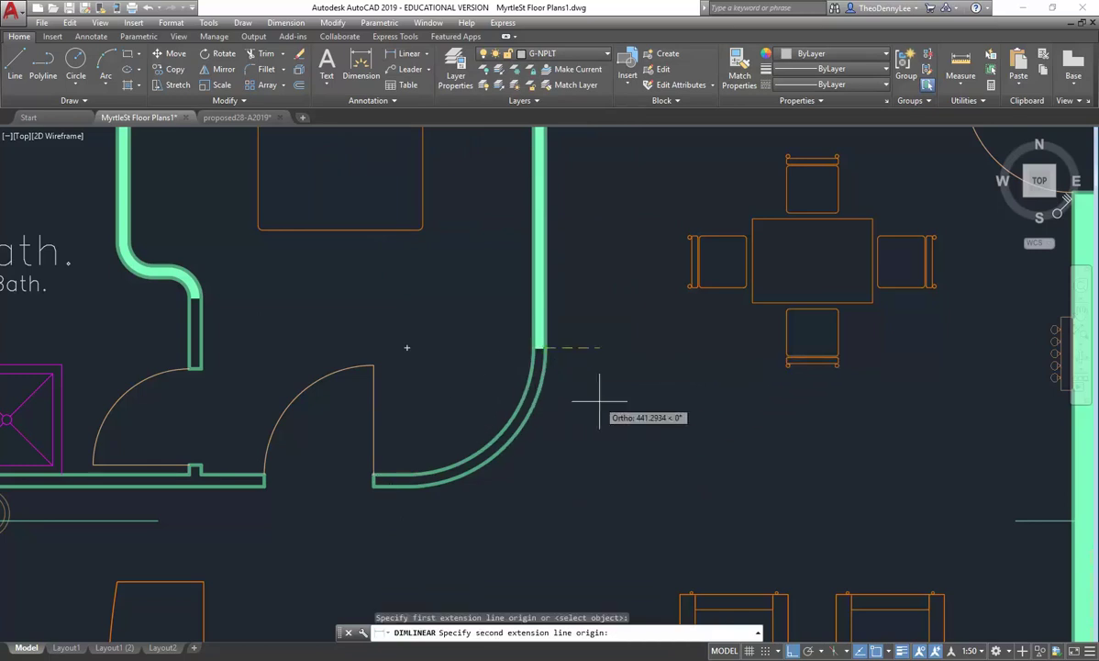
{"action": "left_click", "coordinate": [409, 479]}
{"action": "left_click", "coordinate": [657, 449]}
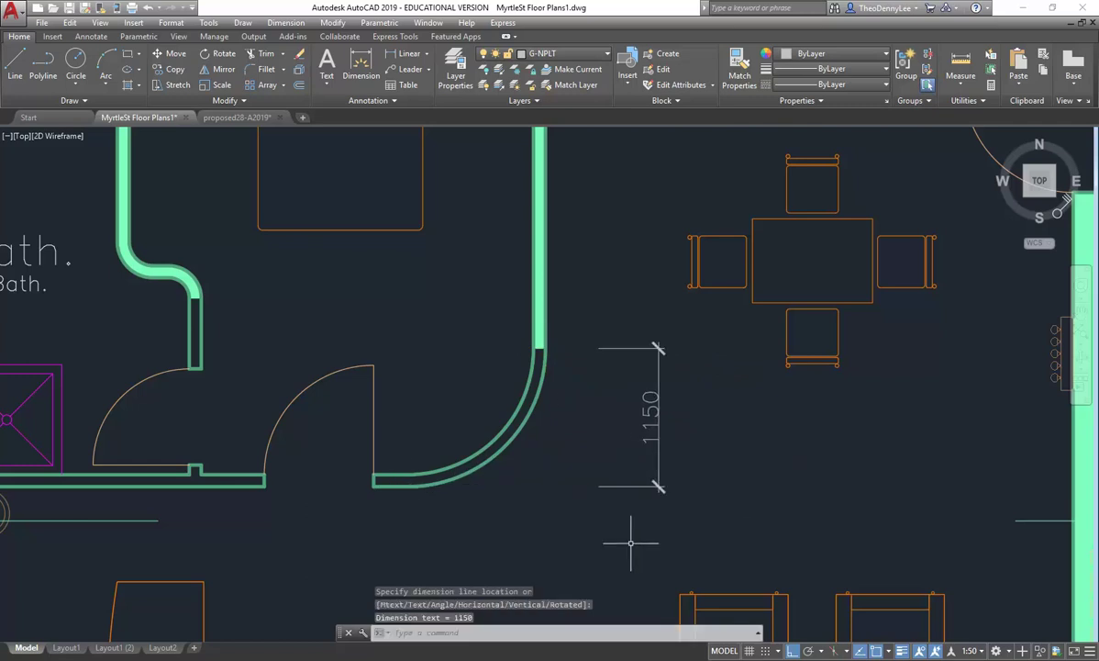
Add a horizontal linear dimension between the same outer arc endpoints, placed below the curved partition corner.
{"action": "left_click", "coordinate": [403, 53]}
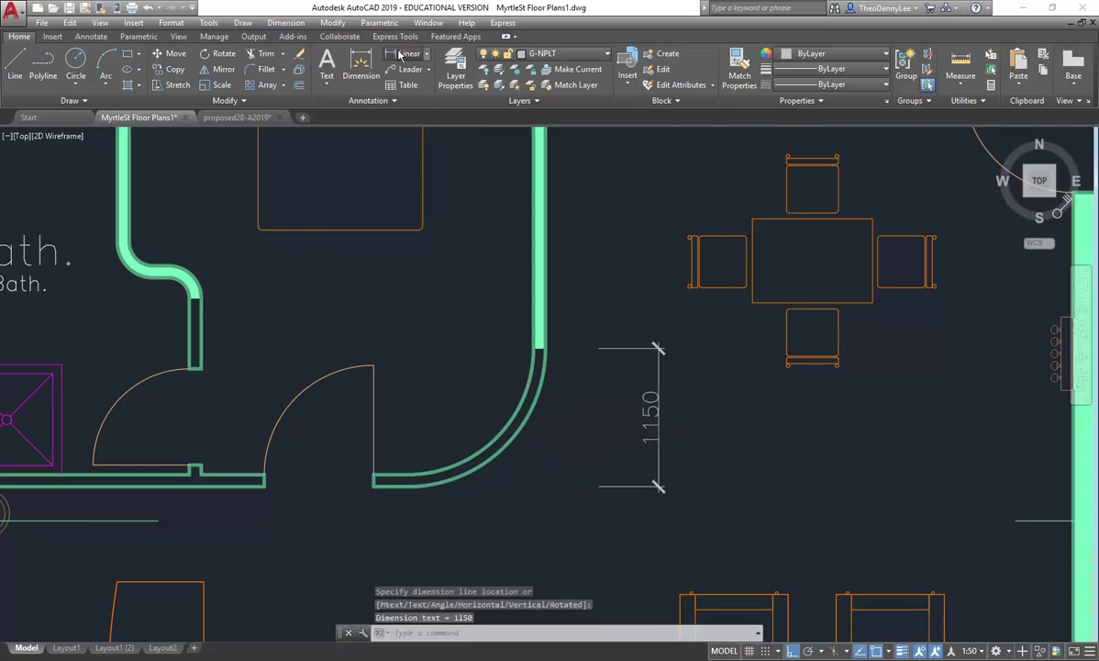
{"action": "left_click", "coordinate": [542, 349]}
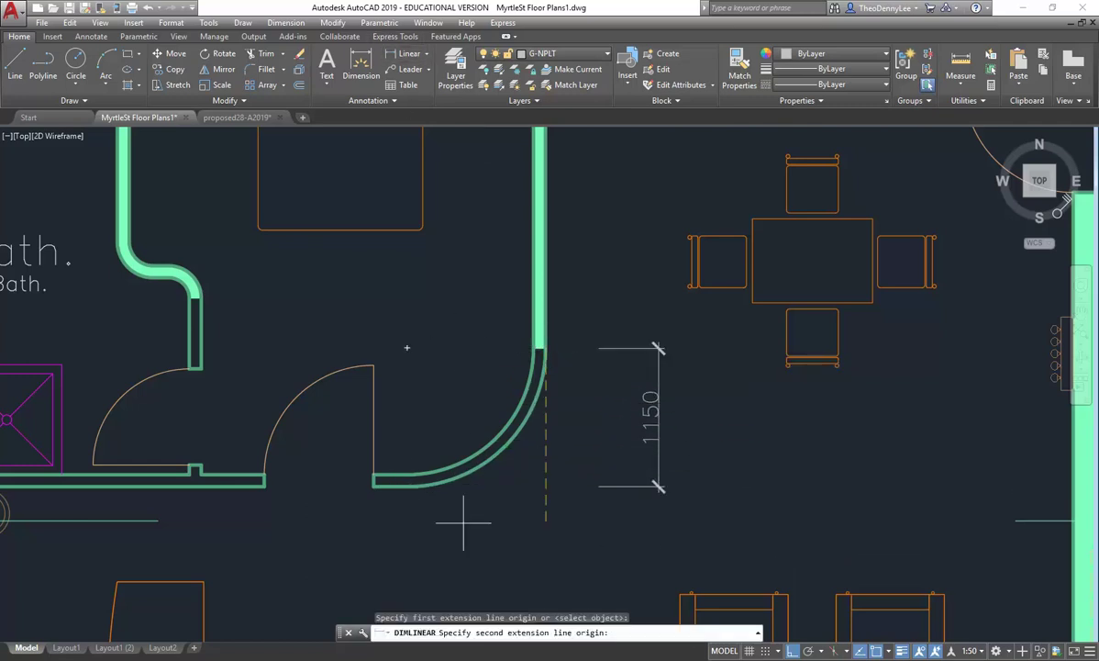
{"action": "left_click", "coordinate": [409, 479]}
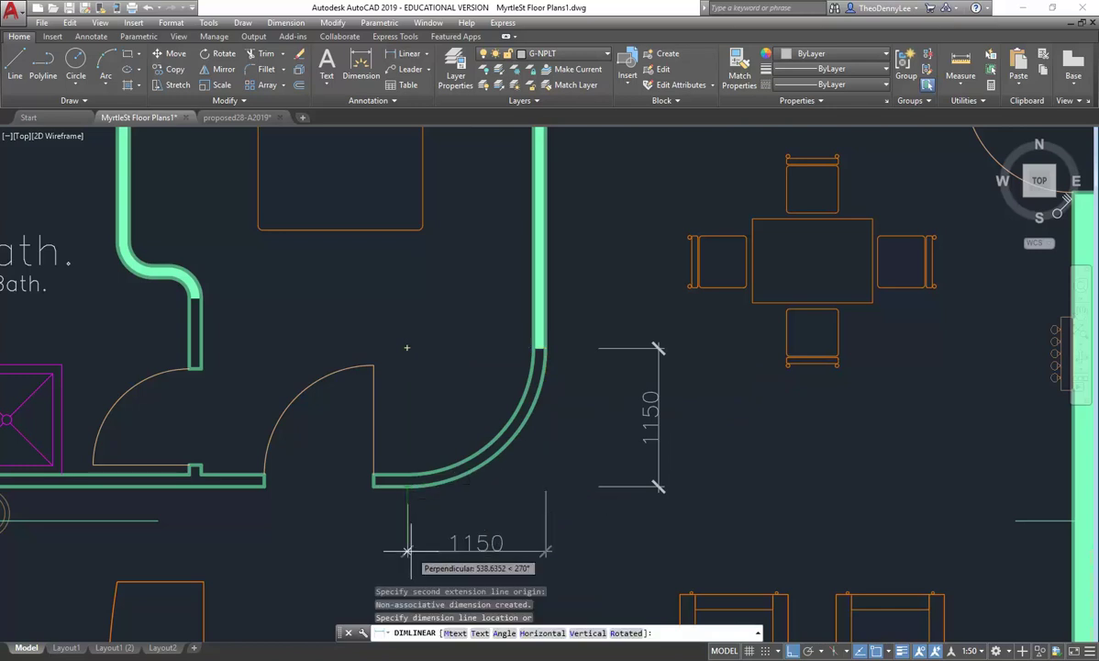
{"action": "middle_click_drag", "start_coordinate": [407, 555], "coordinate": [407, 531]}
{"action": "left_click", "coordinate": [406, 532]}
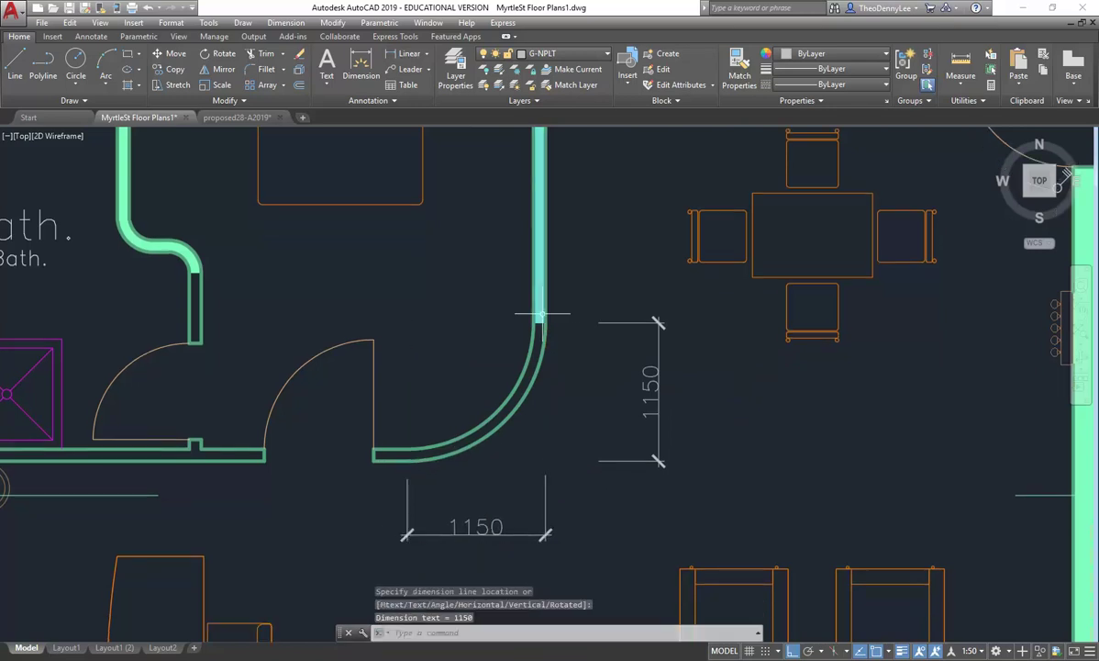
Add a radius dimension to the outer arc of the bedroom's curved partition, placing its text on the inner side of the curve.
{"action": "left_click", "coordinate": [426, 53]}
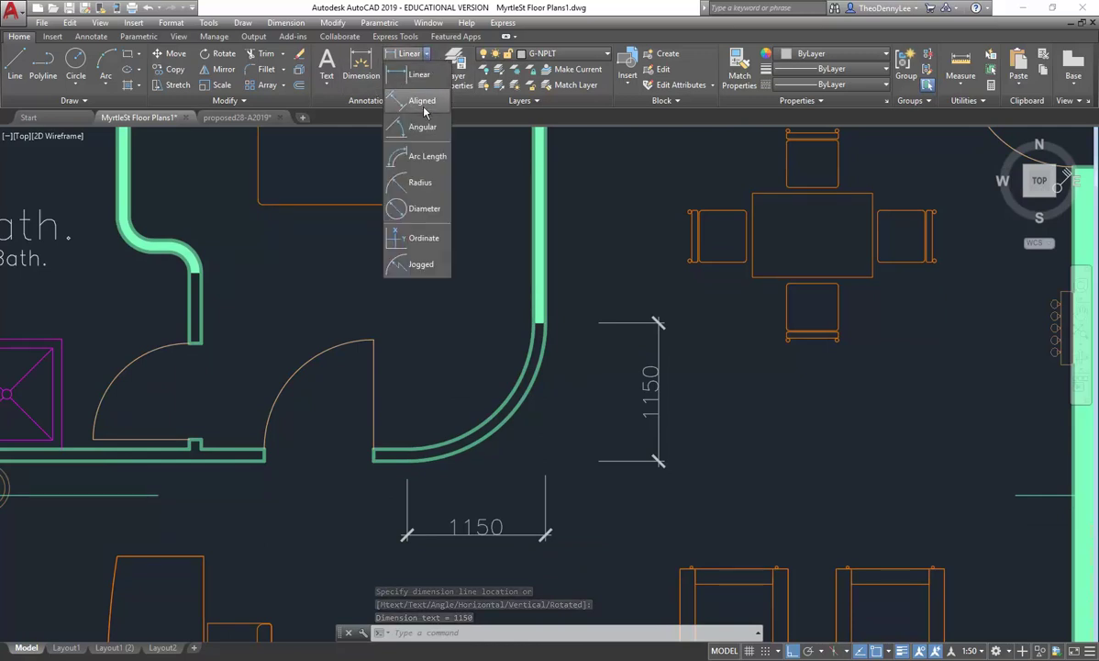
{"action": "left_click", "coordinate": [418, 182]}
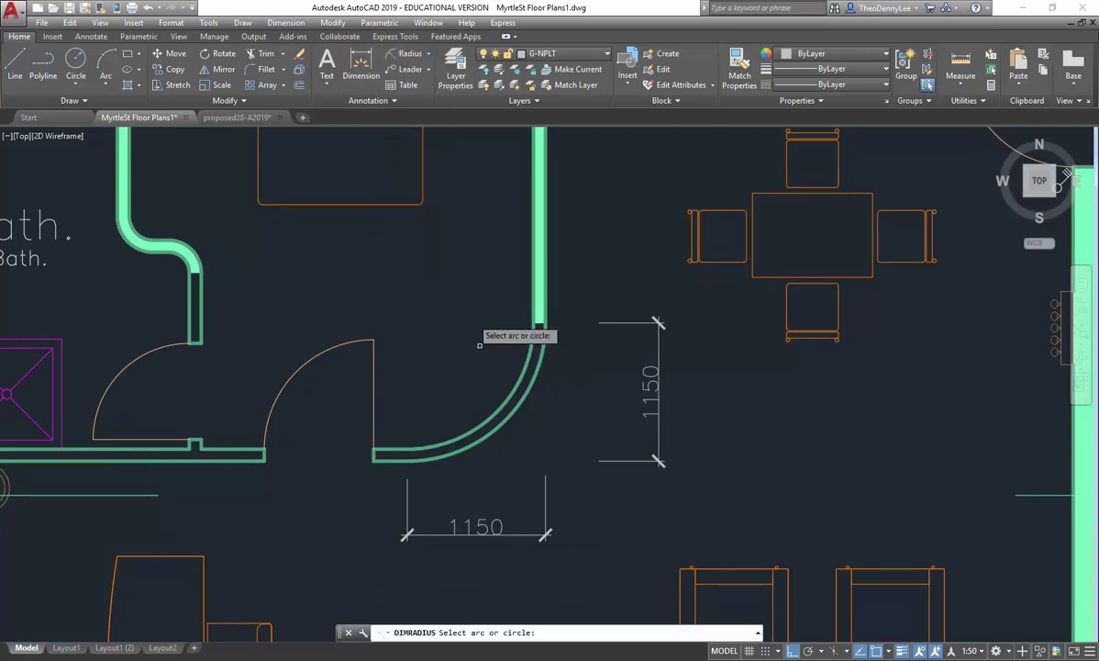
{"action": "left_click", "coordinate": [501, 419]}
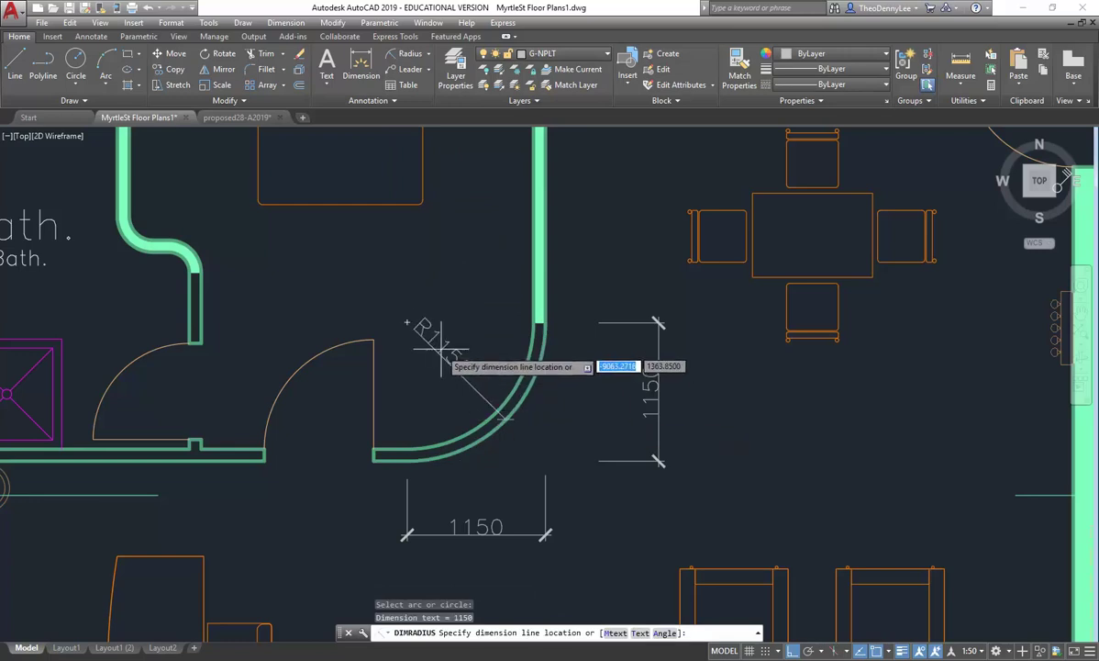
{"action": "left_click", "coordinate": [451, 365]}
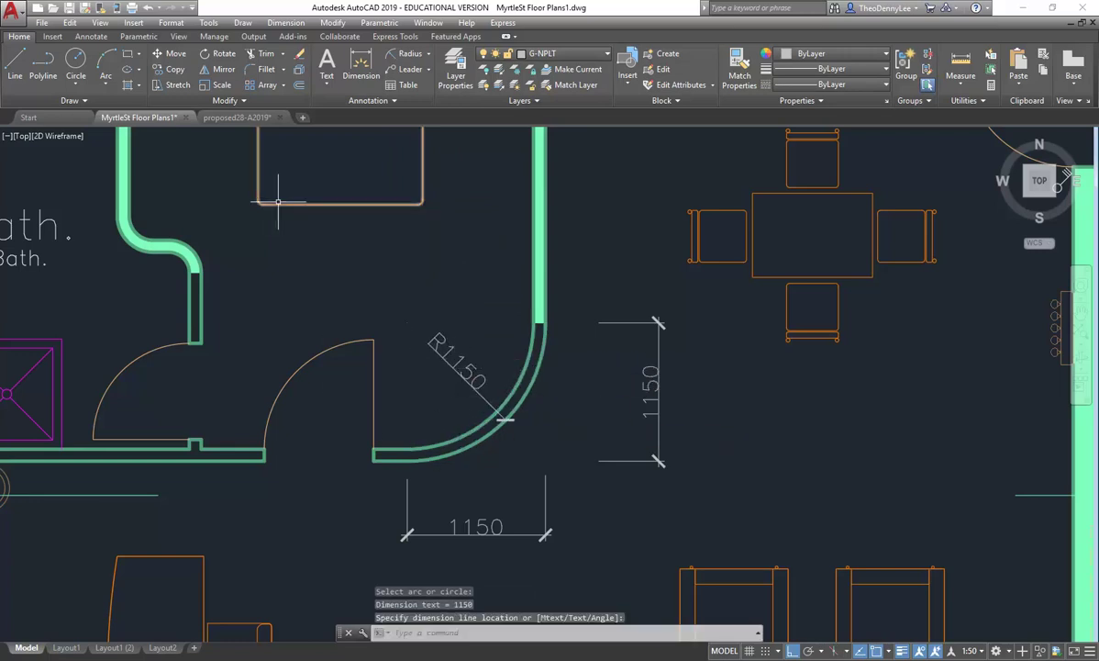
{"action": "key", "text": "Escape"}
{"action": "key", "text": "Escape"}
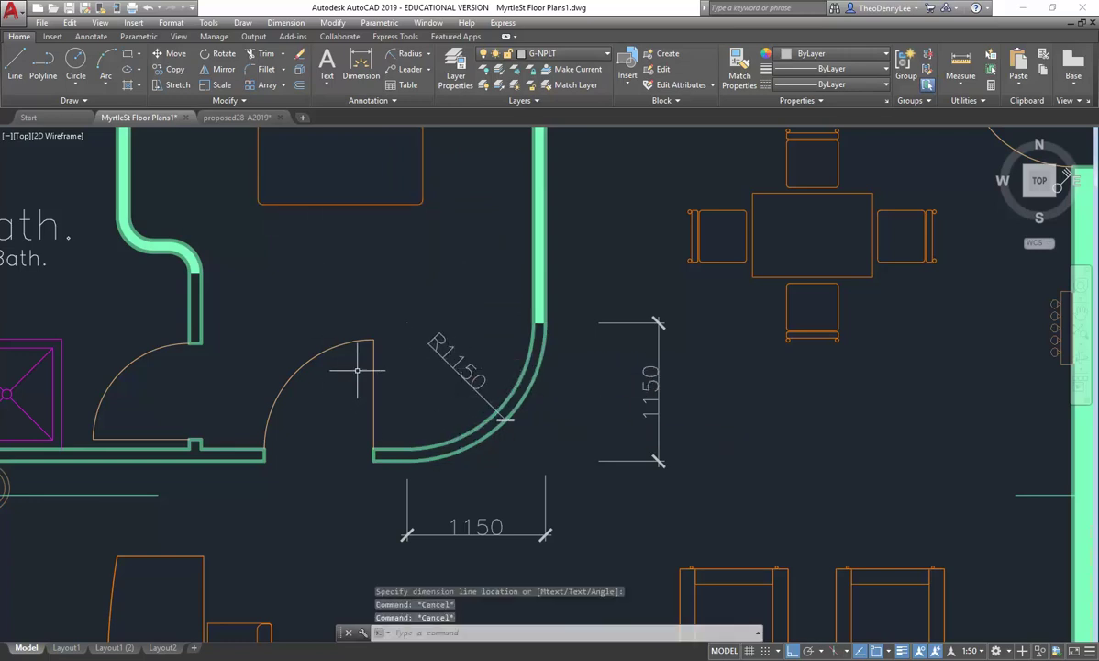
Modify the DIM dimension style so the text offset from the dimension line is 0.5, and close the Dimension Style Manager.
{"action": "left_click", "coordinate": [349, 99]}
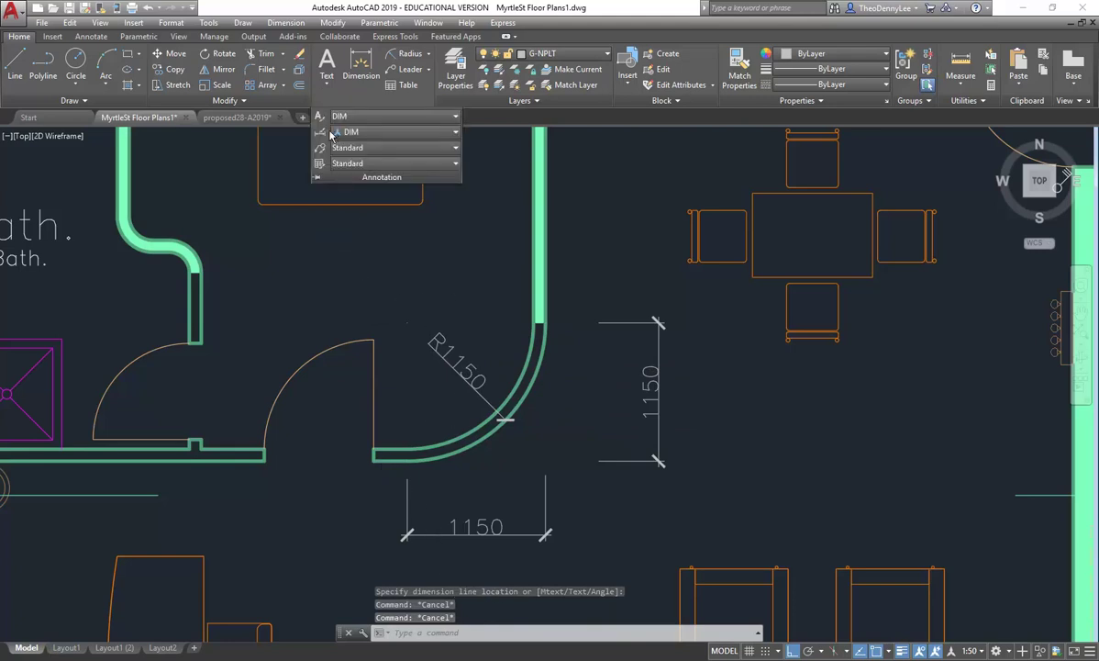
{"action": "left_click", "coordinate": [320, 132]}
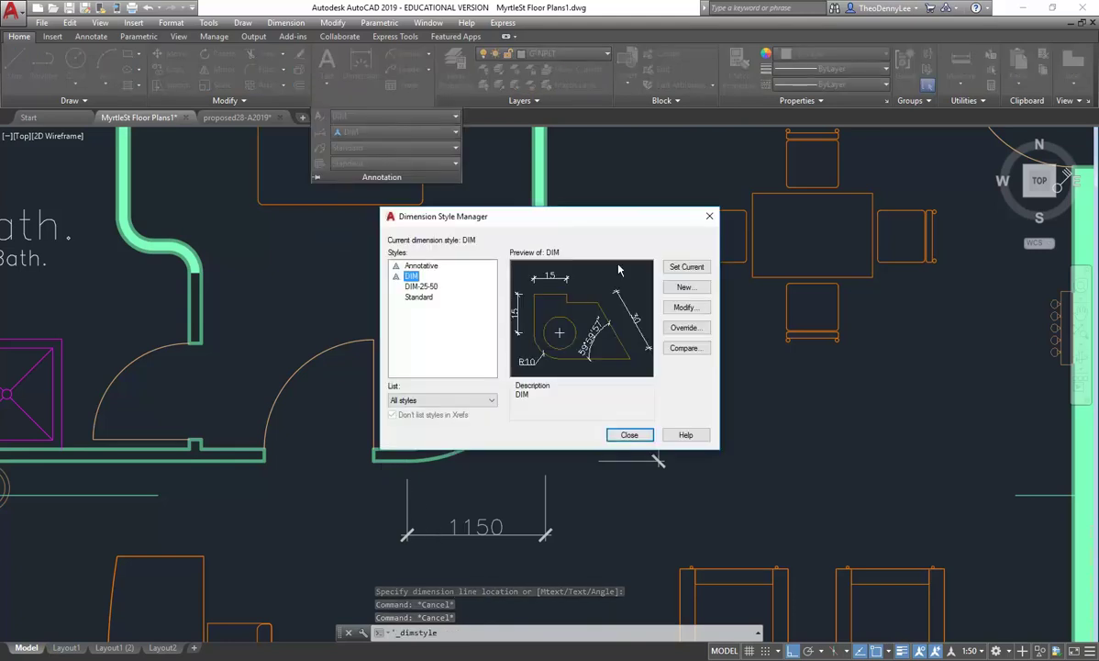
{"action": "left_click", "coordinate": [688, 308]}
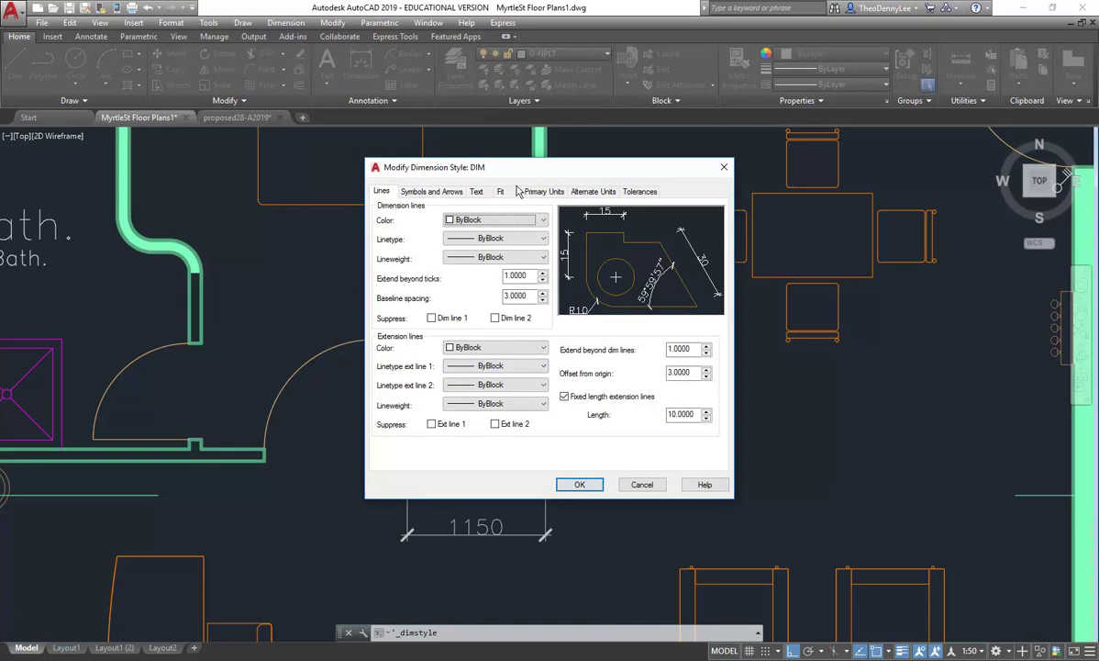
{"action": "left_click", "coordinate": [501, 191]}
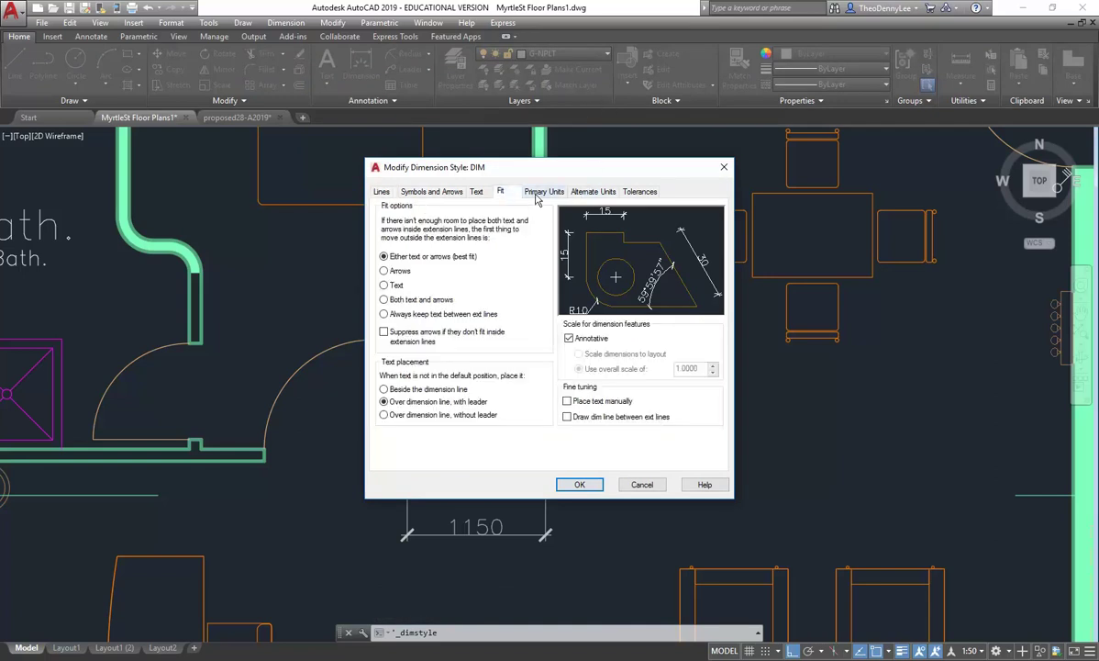
{"action": "left_click", "coordinate": [541, 192]}
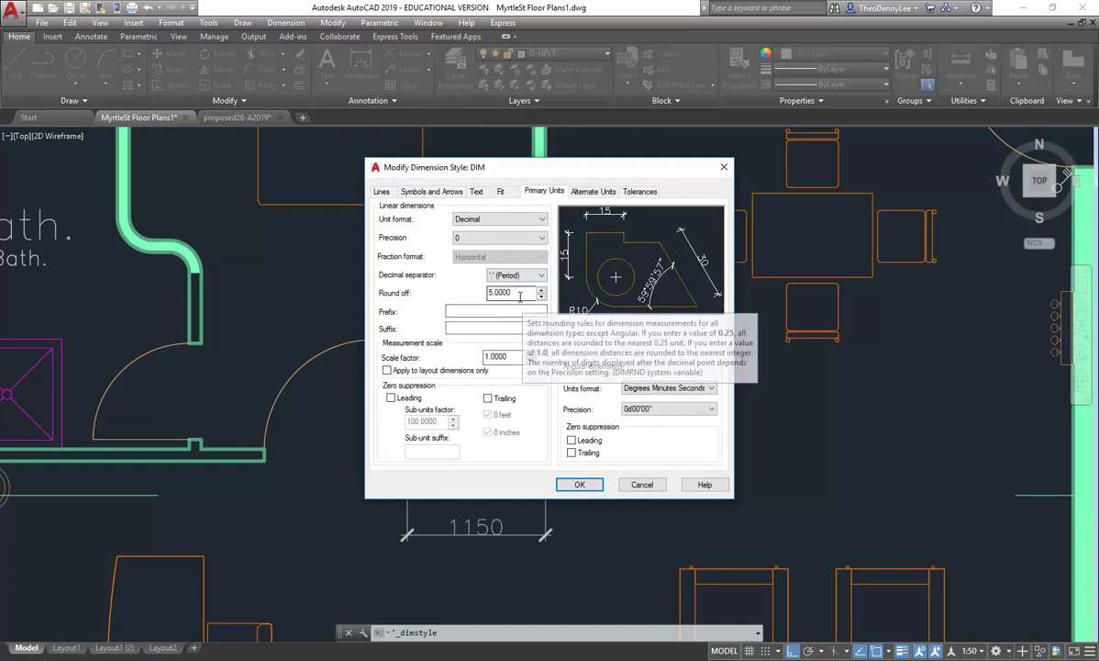
{"action": "left_click", "coordinate": [477, 191]}
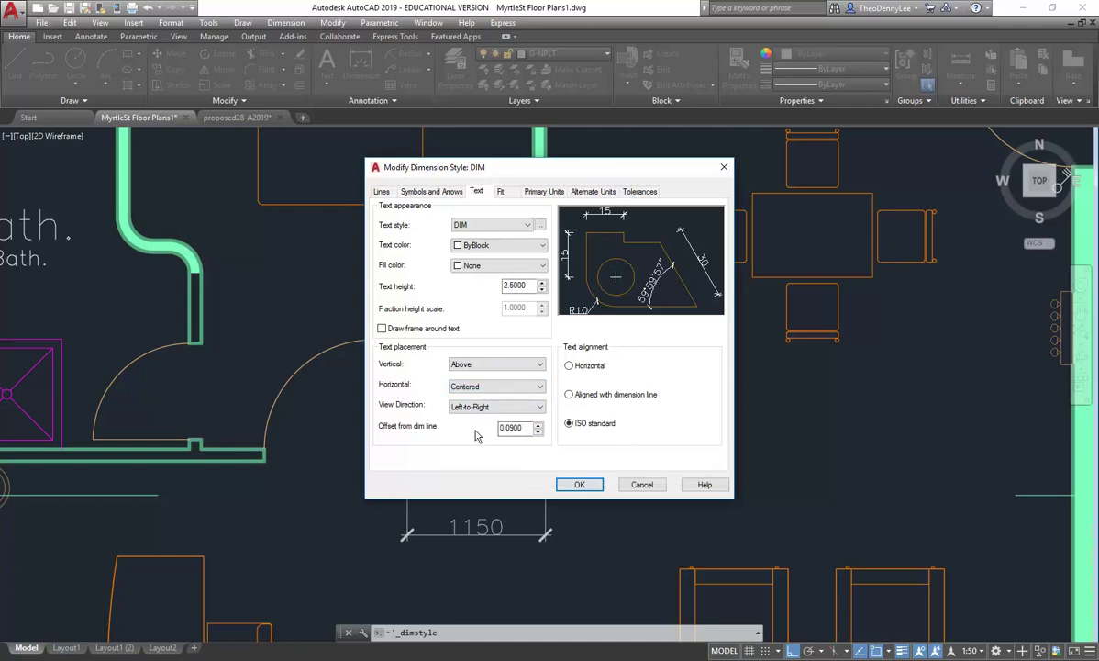
{"action": "double_click", "coordinate": [507, 429]}
{"action": "type", "text": "0.5"}
{"action": "left_click", "coordinate": [449, 194]}
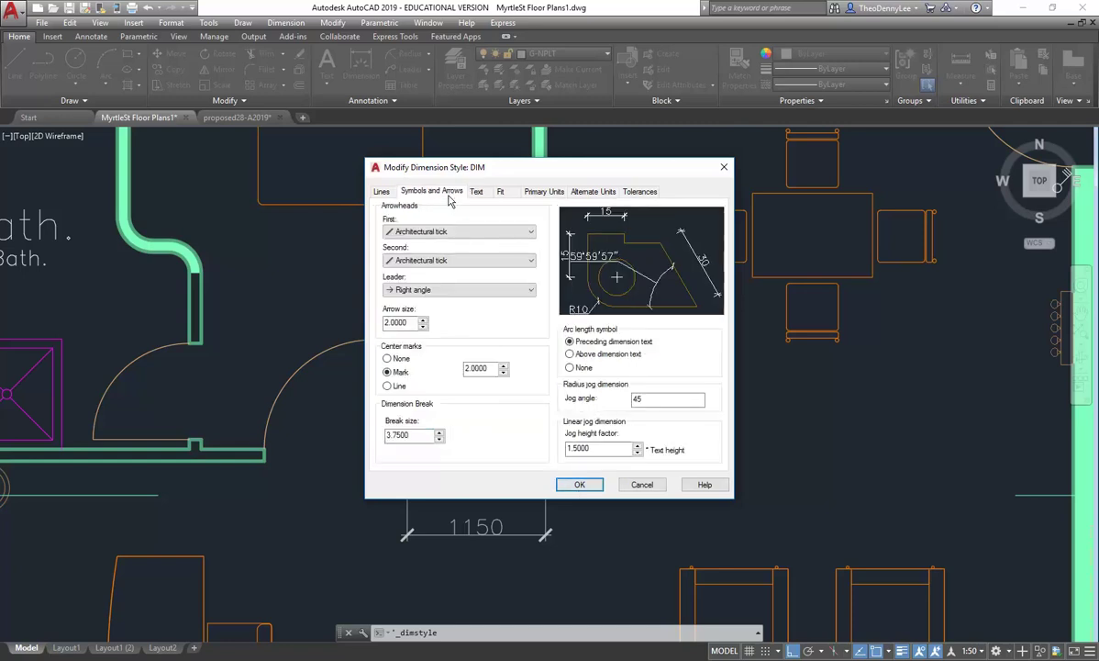
{"action": "left_click", "coordinate": [579, 483]}
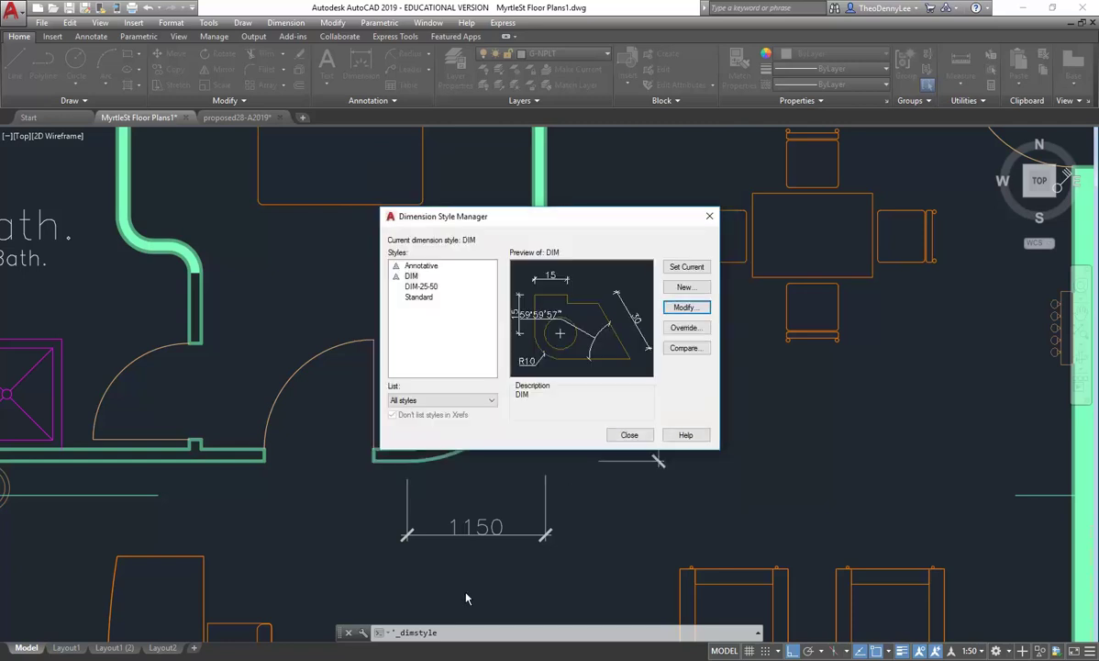
{"action": "left_click", "coordinate": [628, 434]}
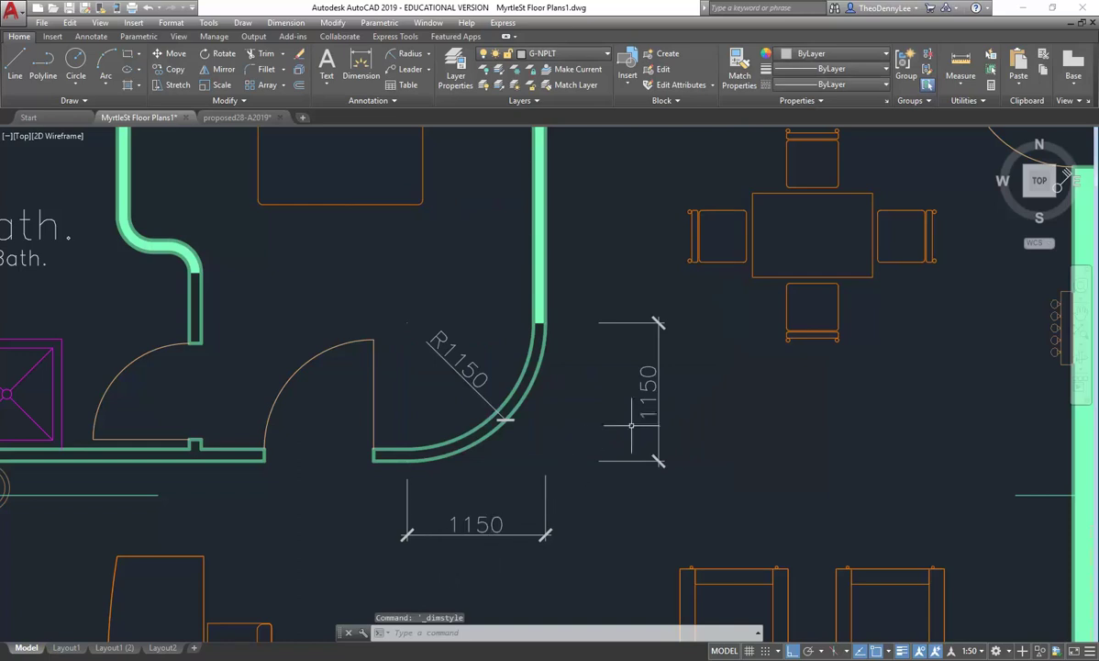
Check how the curved partition's dimensions display in model space and on Layout1, and return to model space.
{"action": "scroll", "coordinate": [466, 551], "scroll_direction": "up", "scroll_amount": 4}
{"action": "scroll", "coordinate": [466, 550], "scroll_direction": "down", "scroll_amount": 6}
{"action": "scroll", "coordinate": [171, 520], "scroll_direction": "down", "scroll_amount": 3}
{"action": "left_click", "coordinate": [66, 648]}
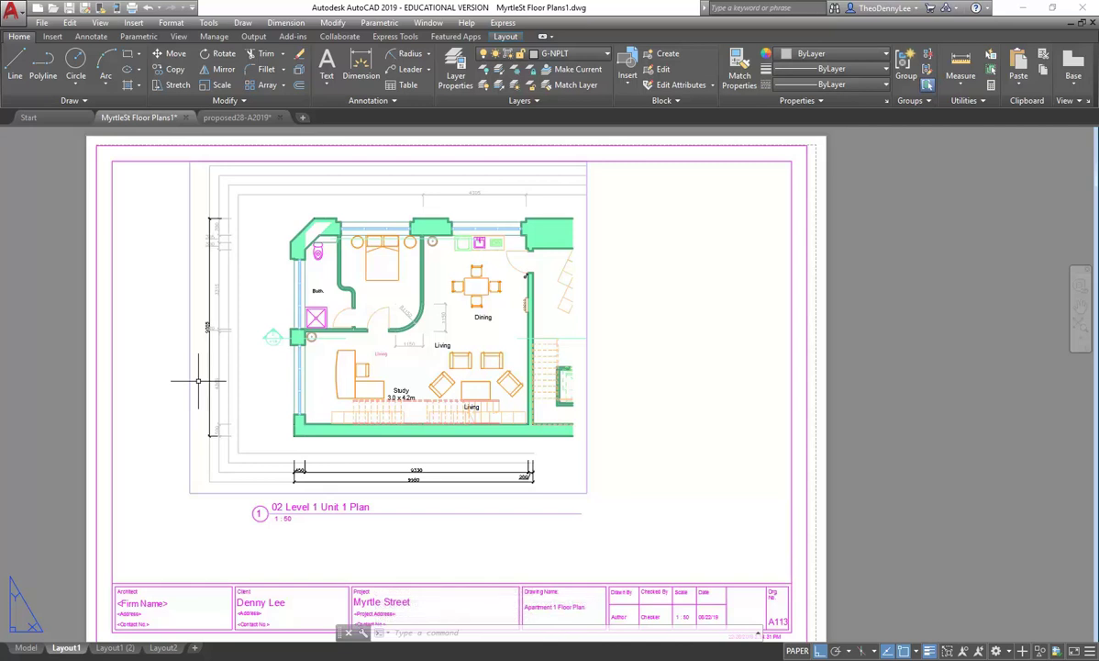
{"action": "left_click", "coordinate": [25, 648]}
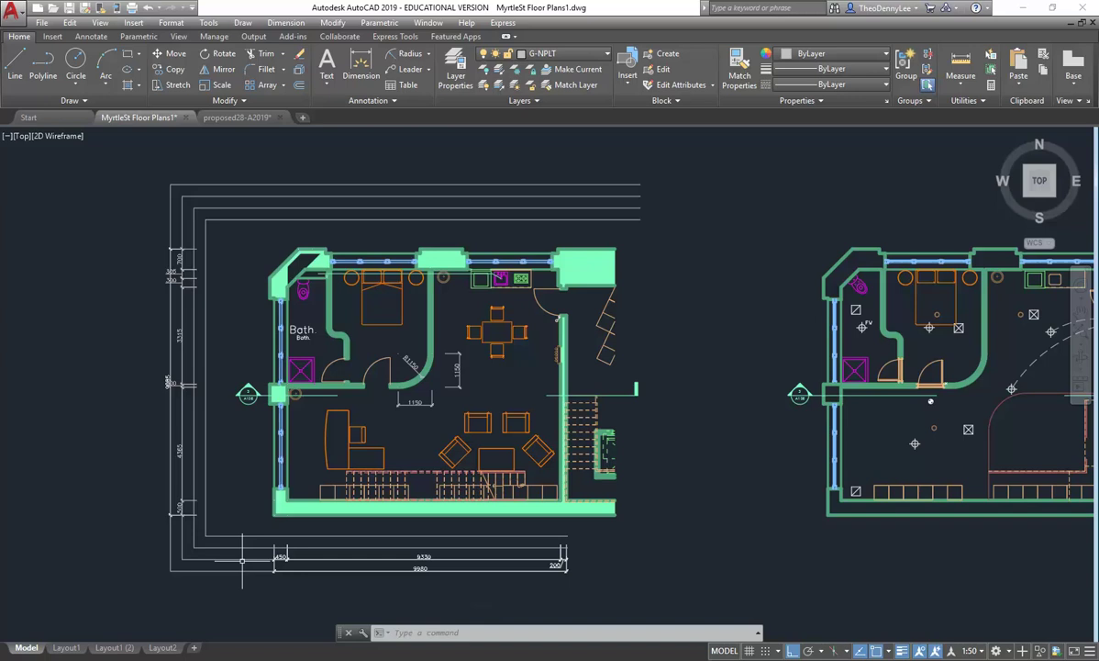
Measure the spacing between the outer guide lines near the plan's lower-left corner with DIST, and switch to Layout1.
{"action": "type", "text": "dist"}
{"action": "key", "text": "Return"}
{"action": "left_click", "coordinate": [174, 537]}
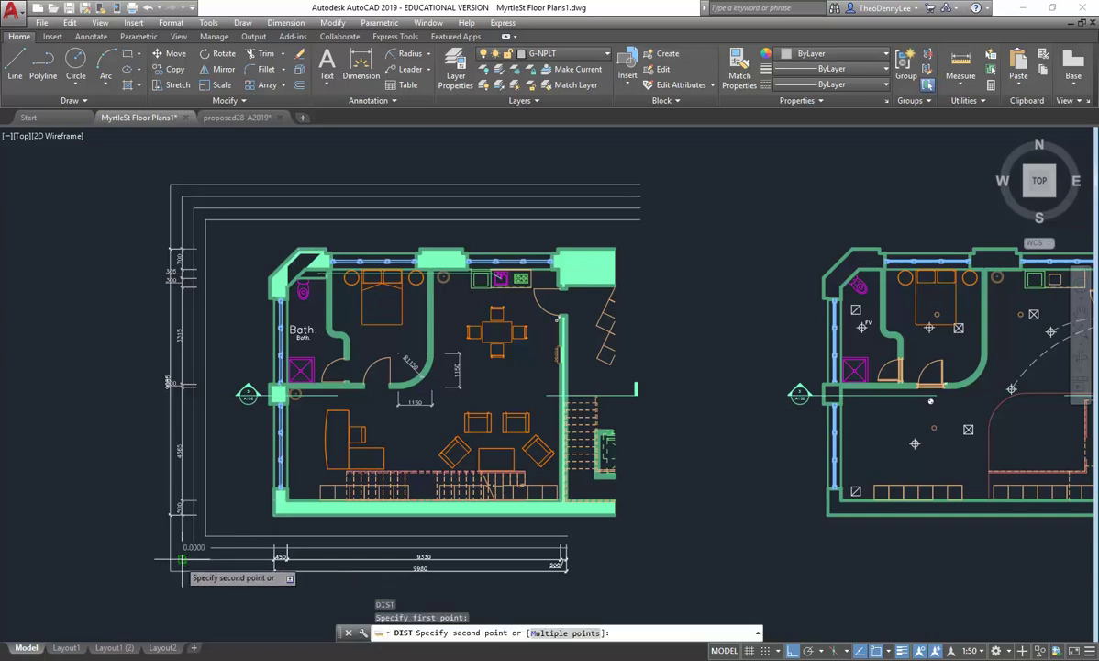
{"action": "left_click", "coordinate": [175, 549]}
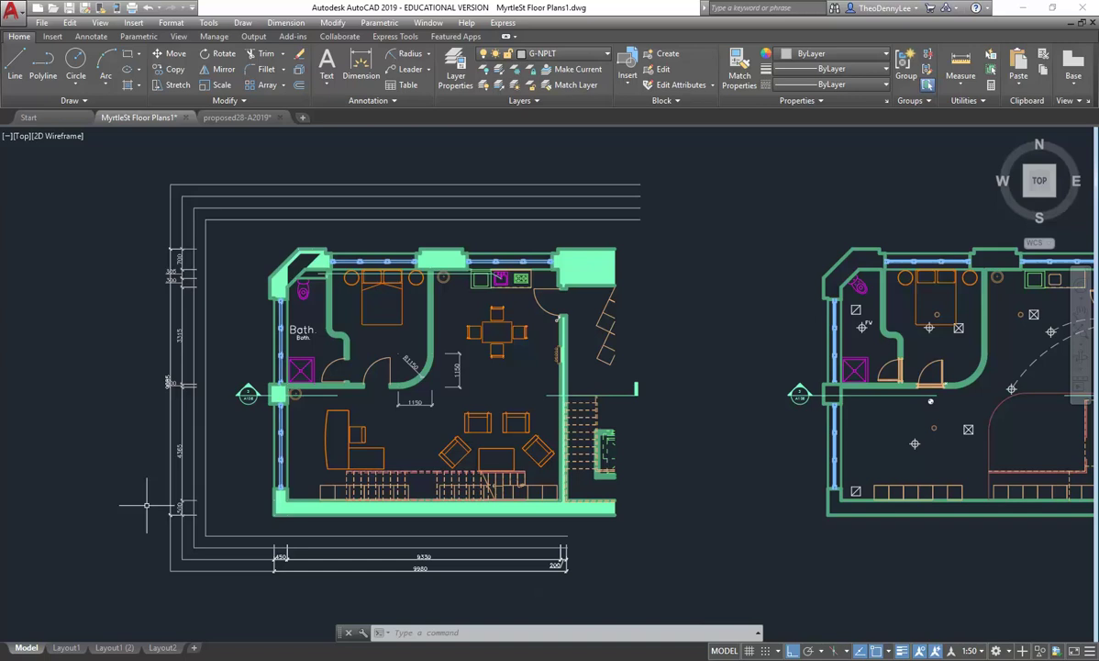
{"action": "left_click", "coordinate": [64, 647]}
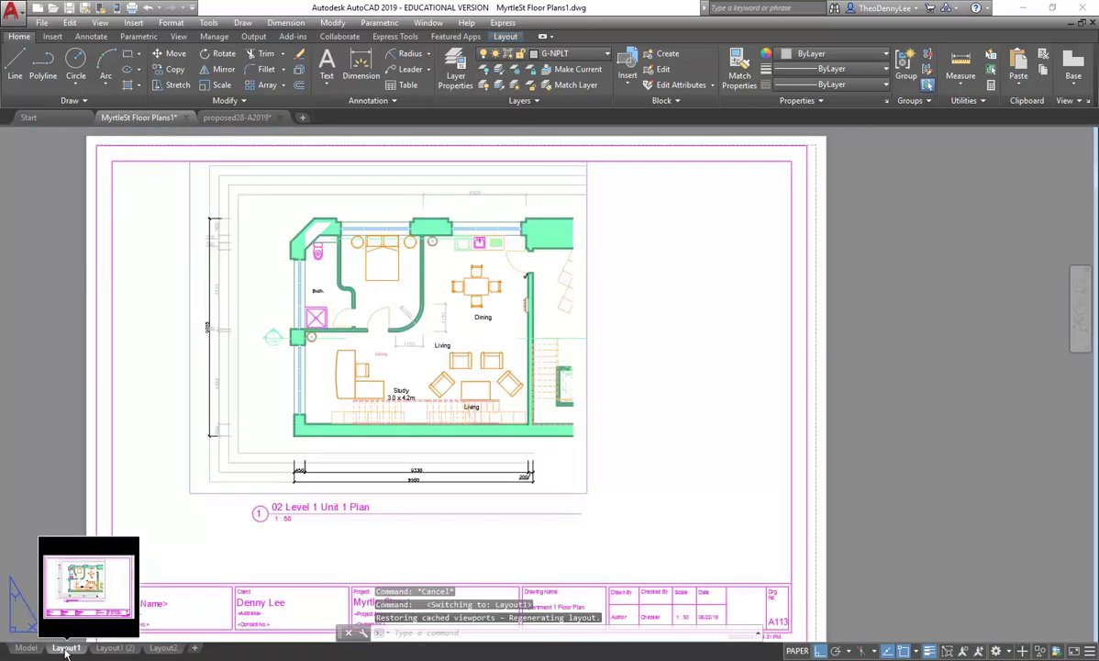